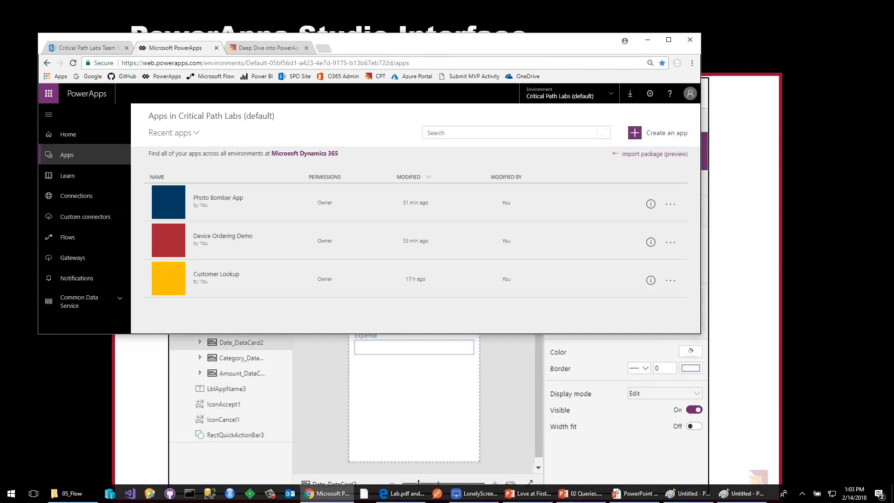
Maximize the browser window and launch the Device Ordering Demo app from the apps list.
{"action": "double_click", "coordinate": [333, 43]}
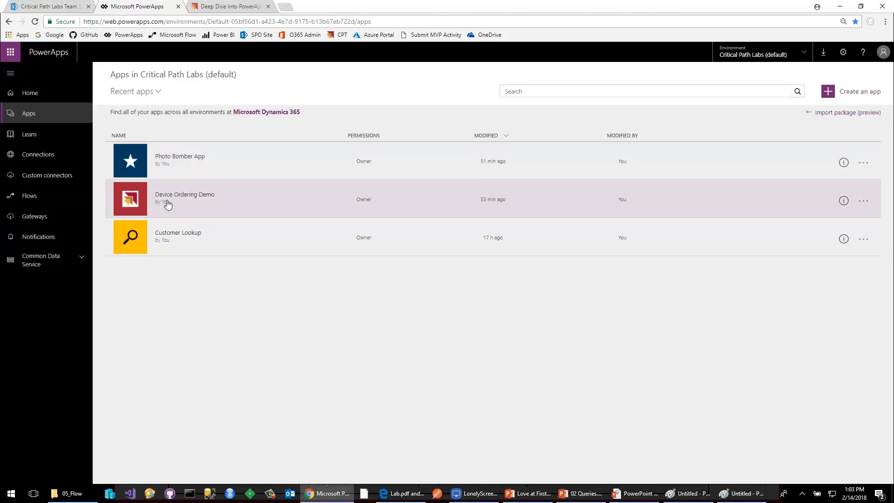
{"action": "left_click", "coordinate": [169, 201]}
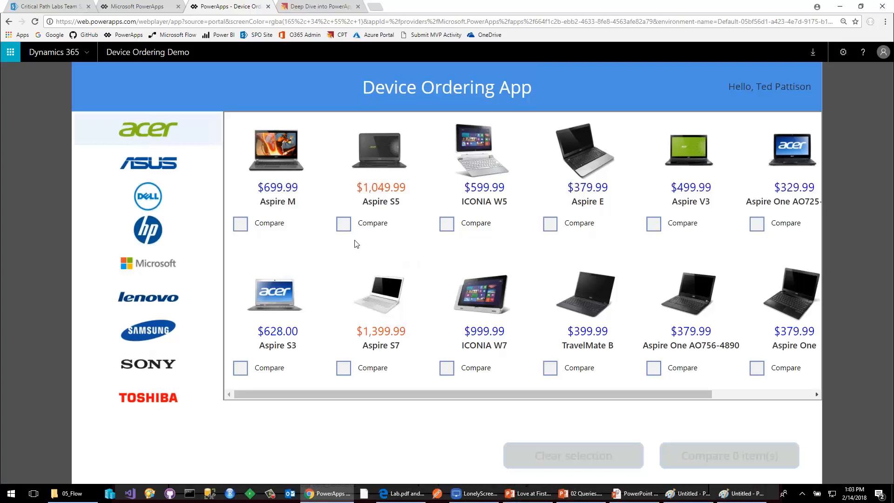
Mark the Asus K55VD and ET2411IUTI and the Toshiba Qosmio X870-ST3NX1 for comparison, and open the comparison.
{"action": "left_click", "coordinate": [160, 169]}
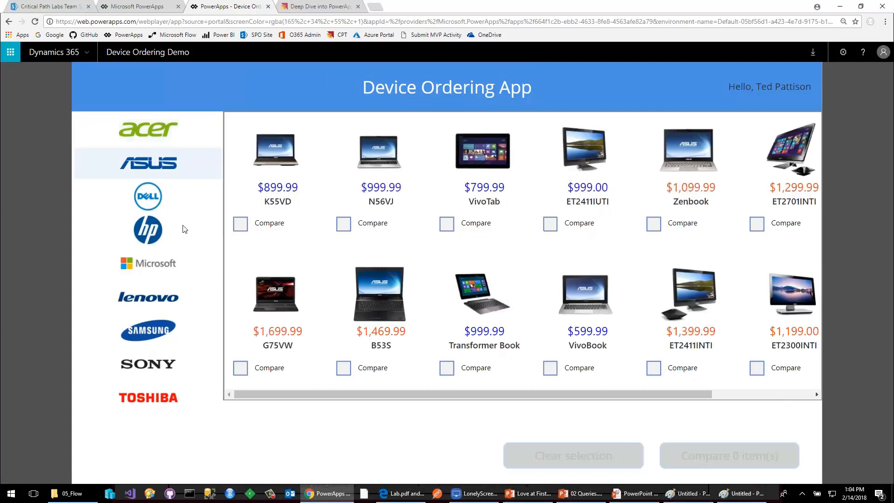
{"action": "left_click", "coordinate": [239, 224]}
{"action": "left_click", "coordinate": [550, 224]}
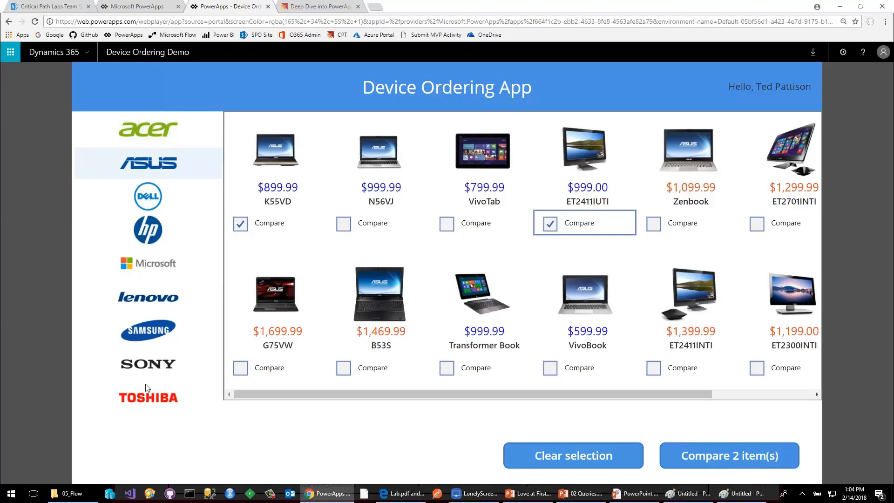
{"action": "left_click", "coordinate": [148, 402]}
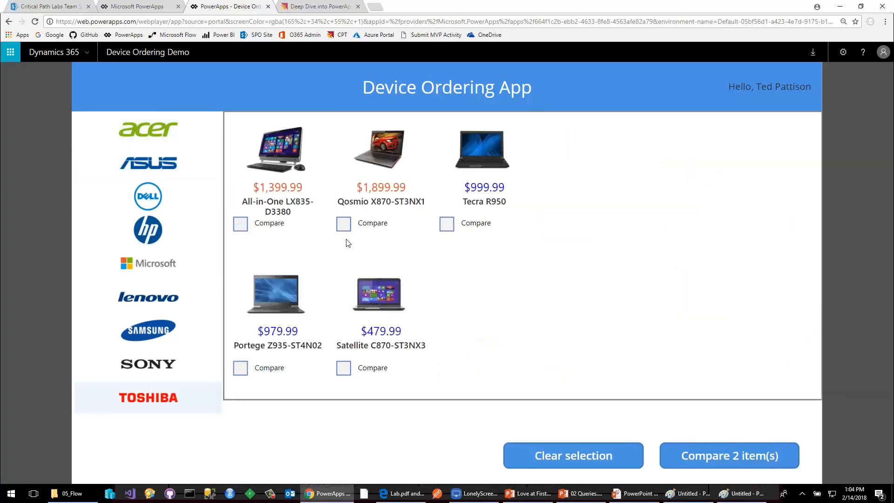
{"action": "left_click", "coordinate": [344, 224]}
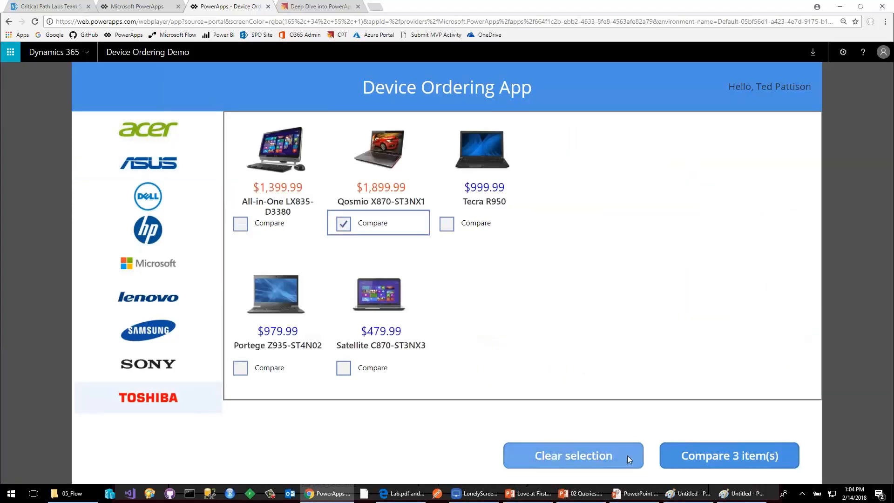
{"action": "left_click", "coordinate": [685, 455]}
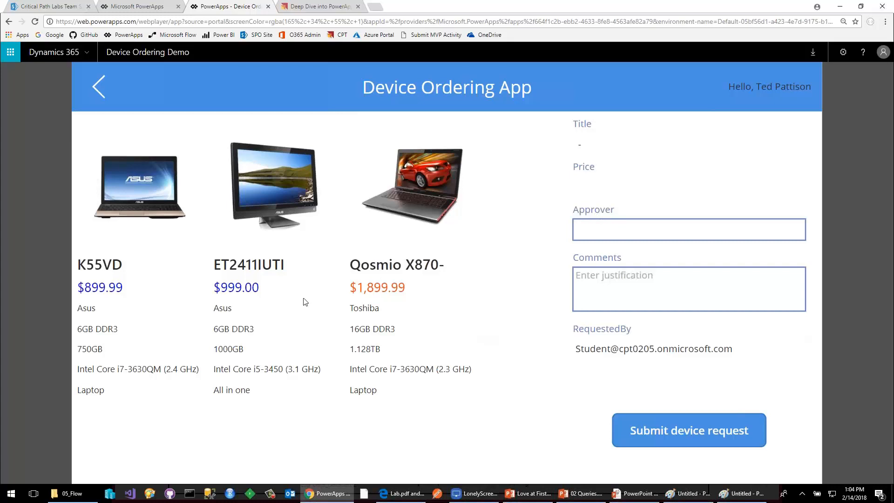
Choose the Toshiba Qosmio, fill in the approver's name and the comment "ddokdo", and submit the device request.
{"action": "left_click", "coordinate": [384, 282]}
{"action": "left_click", "coordinate": [613, 232]}
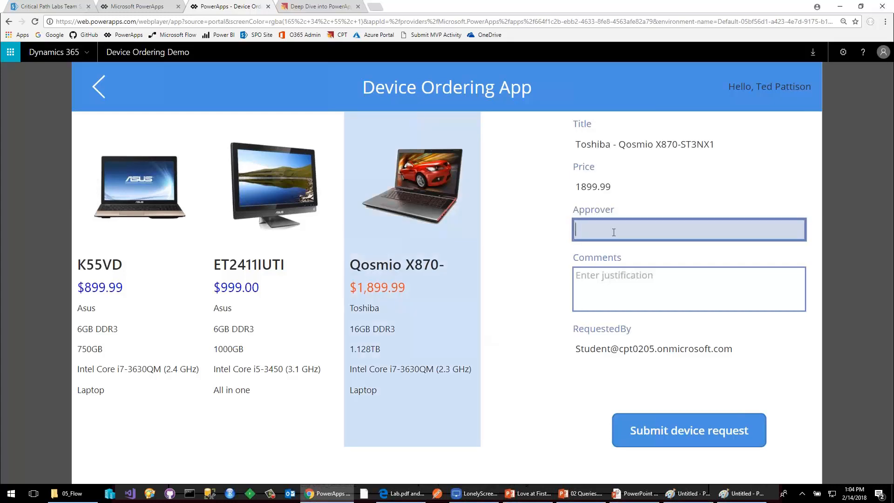
{"action": "type", "text": "Ted Pattison"}
{"action": "key", "text": "Tab"}
{"action": "type", "text": "ddokdo"}
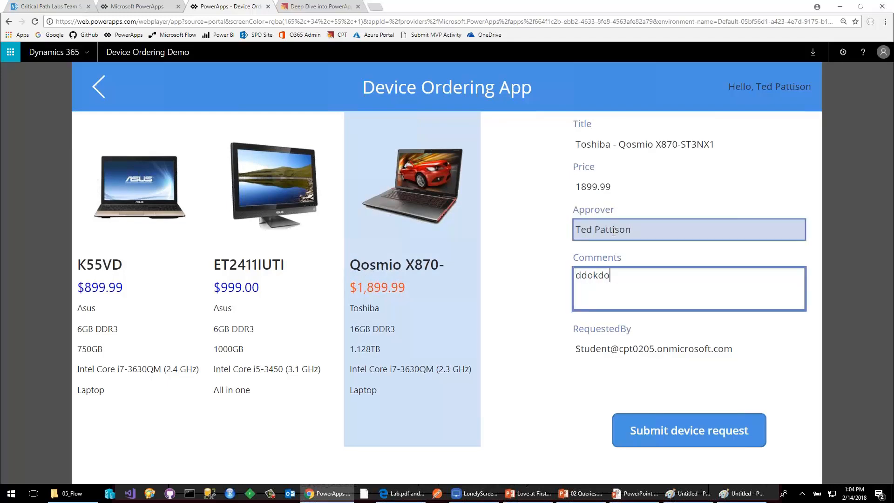
{"action": "left_click", "coordinate": [669, 432]}
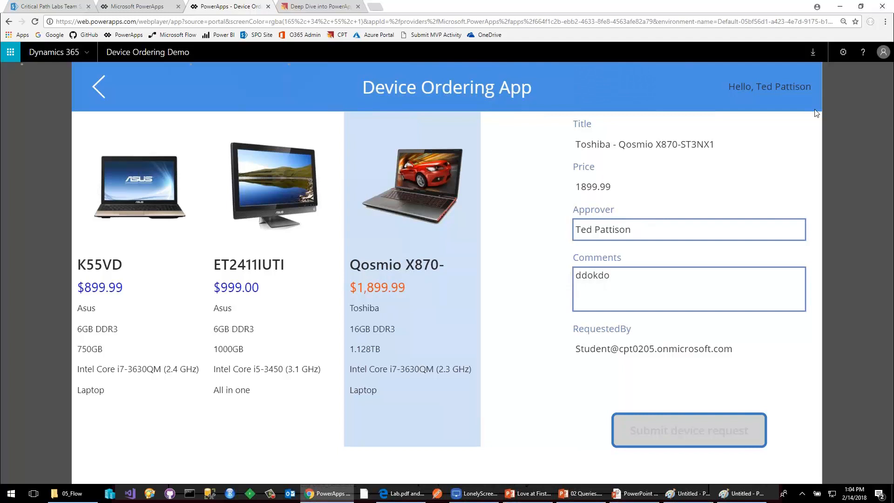
Leave the demo app for the PowerApps portal and create a new blank app with the phone layout.
{"action": "left_click", "coordinate": [98, 87]}
{"action": "left_click", "coordinate": [124, 35]}
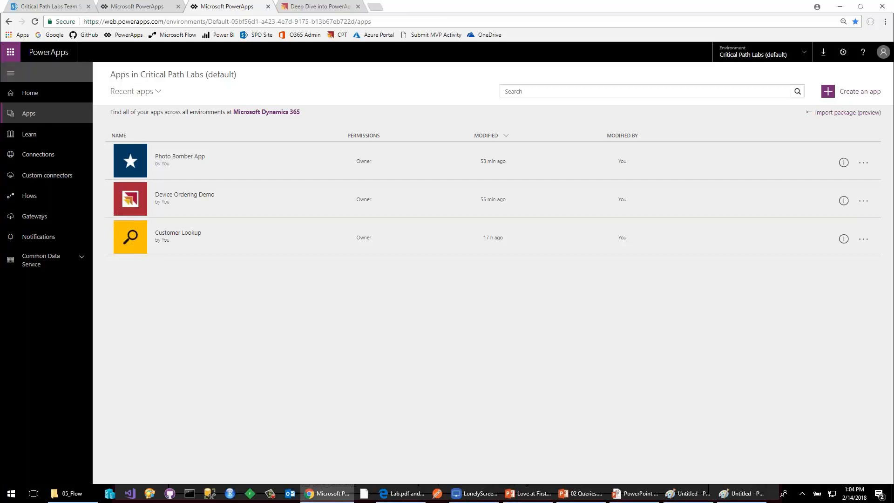
{"action": "double_click", "coordinate": [110, 22]}
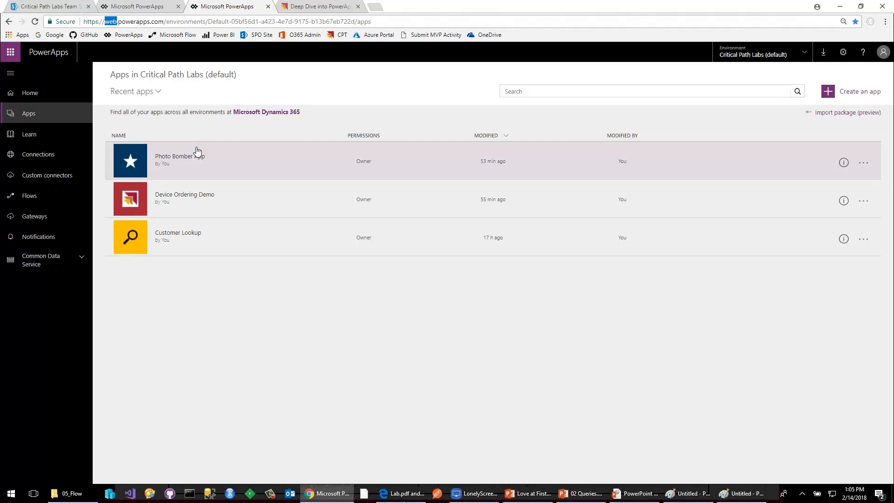
{"action": "left_click", "coordinate": [855, 96]}
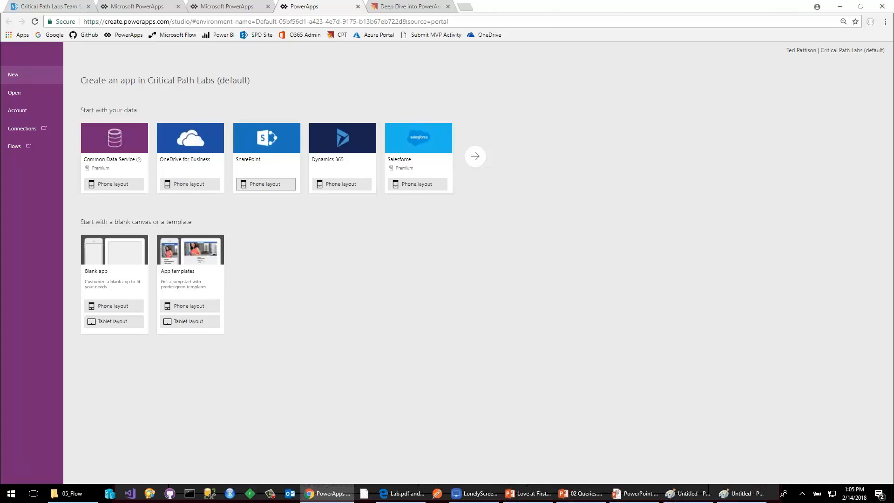
{"action": "left_click", "coordinate": [116, 309]}
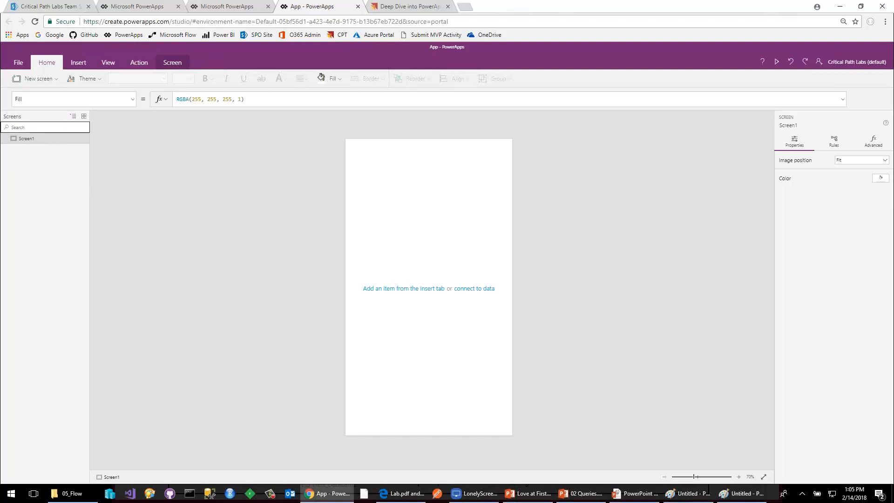
Add a second blank screen to the app.
{"action": "left_click", "coordinate": [56, 83]}
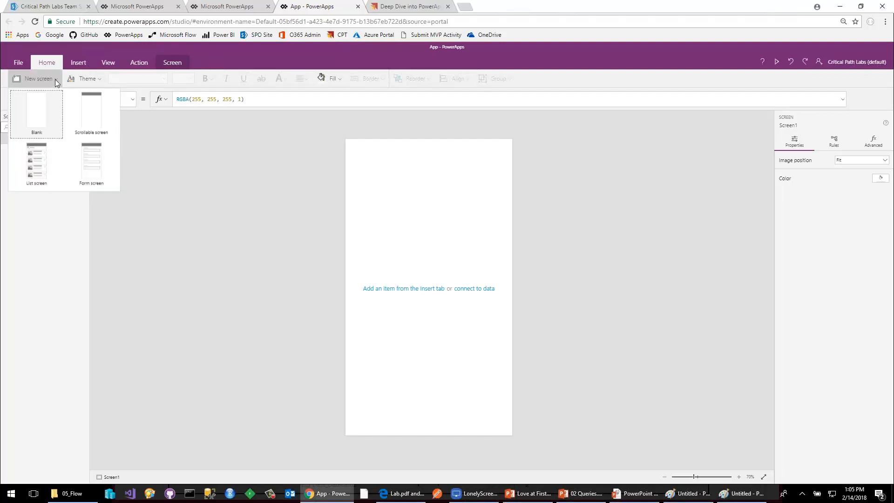
{"action": "left_click", "coordinate": [48, 119]}
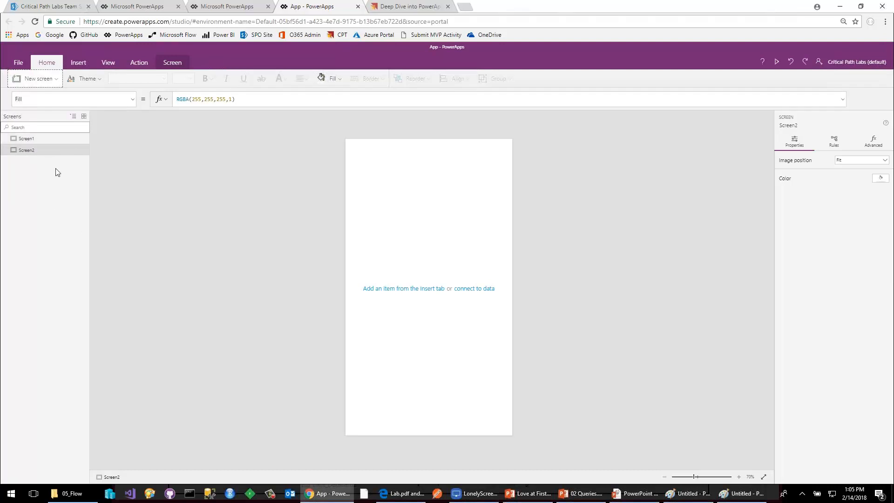
Fill Screen1 with red, RGBA(213, 25, 32, 1), and Screen2 with dark blue, RGBA(9, 33, 98, 1).
{"action": "left_click", "coordinate": [49, 139]}
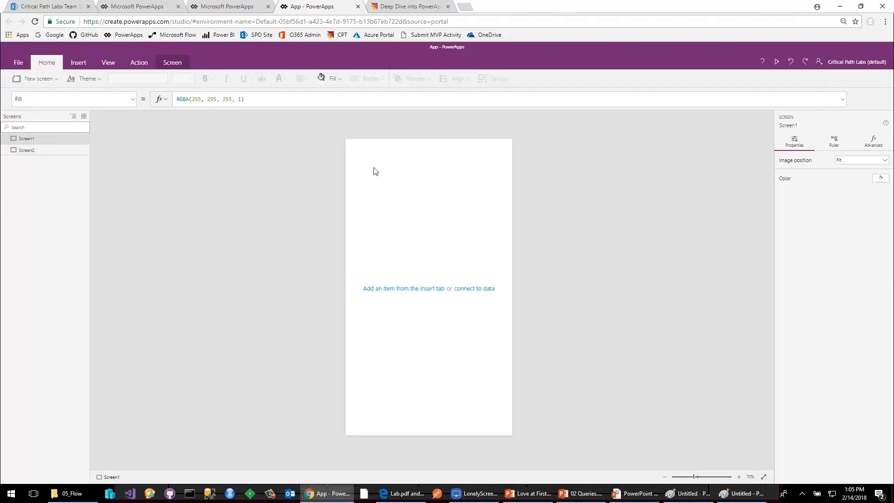
{"action": "left_click", "coordinate": [885, 180]}
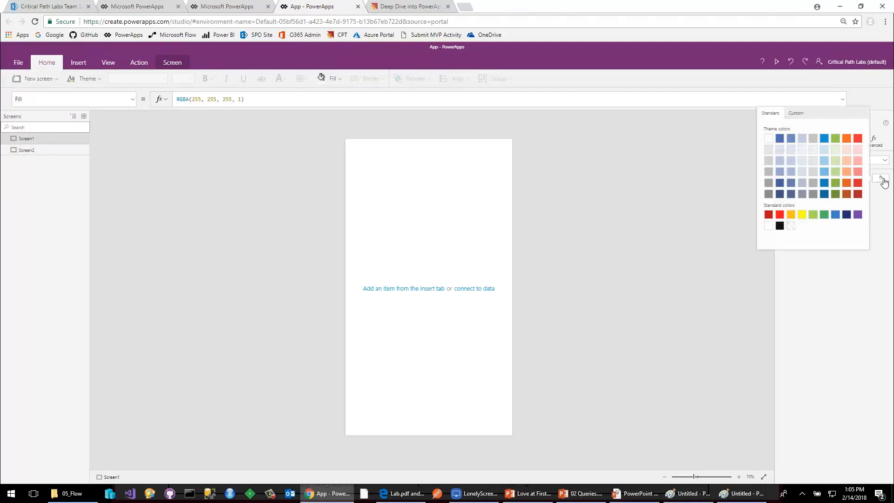
{"action": "left_click", "coordinate": [857, 184]}
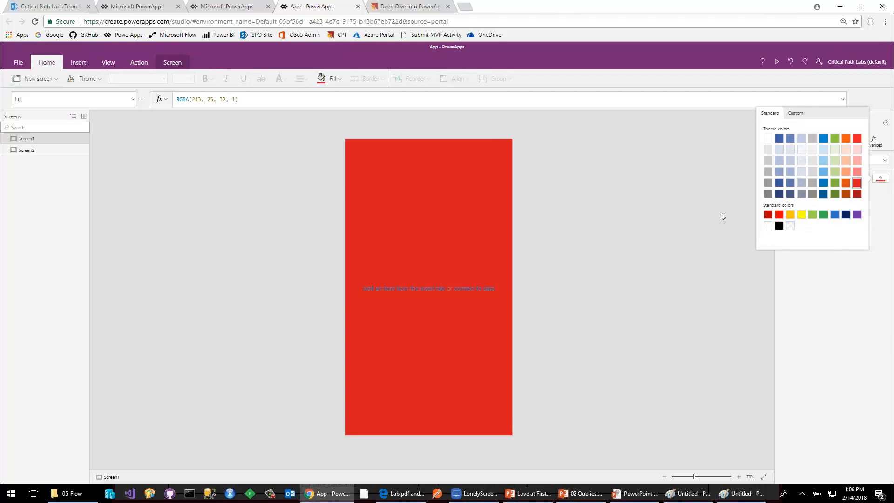
{"action": "left_click", "coordinate": [37, 152]}
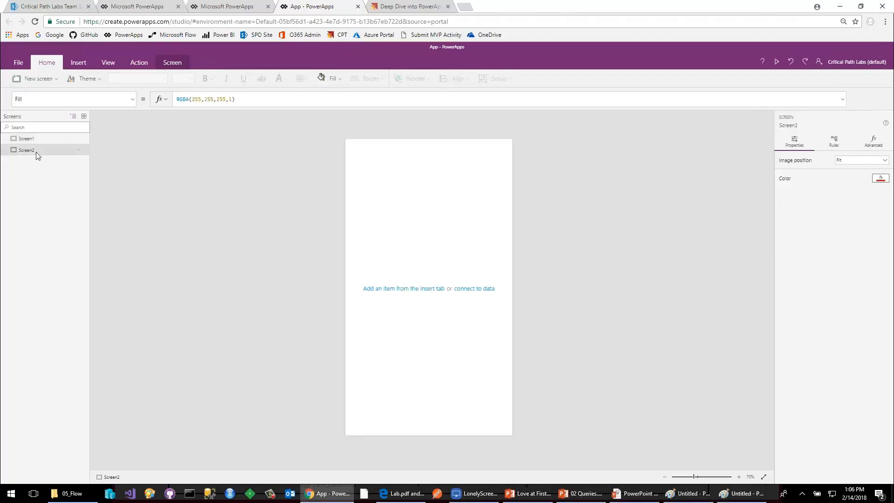
{"action": "left_click", "coordinate": [884, 180]}
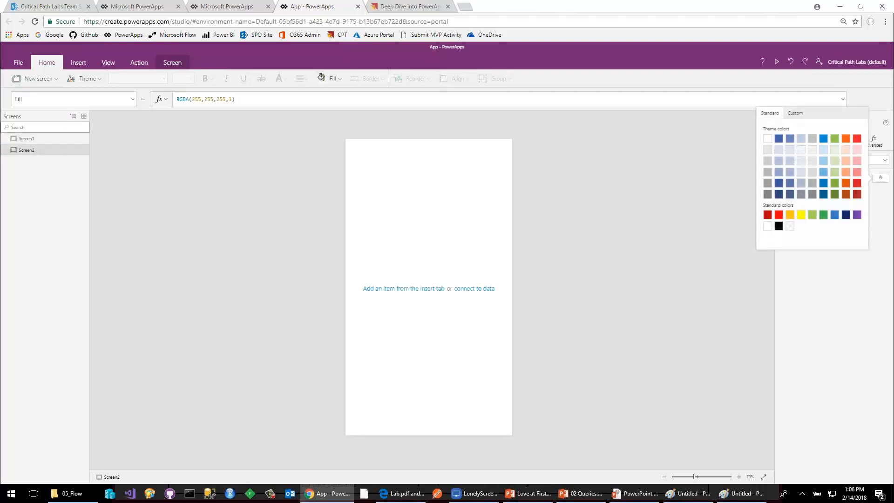
{"action": "left_click", "coordinate": [846, 217]}
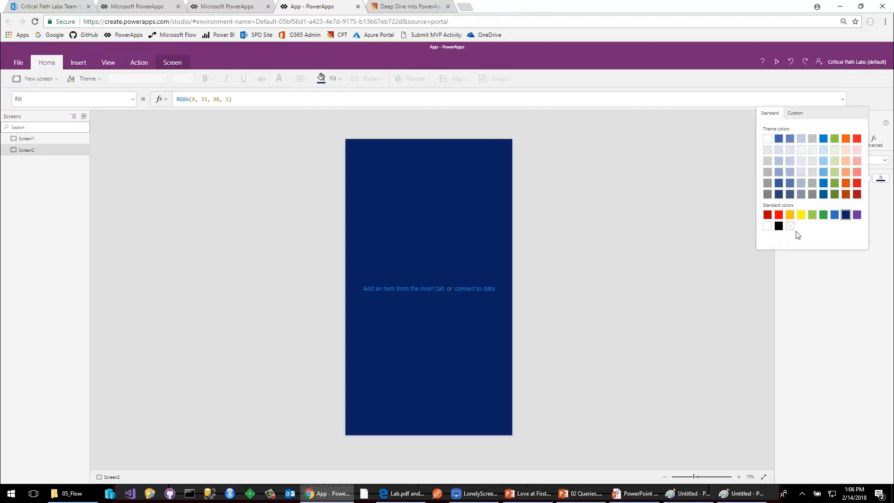
Switch back and forth between Screen1 and Screen2 to compare how they look.
{"action": "left_click", "coordinate": [32, 140]}
{"action": "left_click", "coordinate": [28, 151]}
{"action": "left_click", "coordinate": [33, 138]}
{"action": "left_click", "coordinate": [30, 151]}
Insert a button on Screen1 and set its text to "Go To Page 2".
{"action": "left_click", "coordinate": [35, 140]}
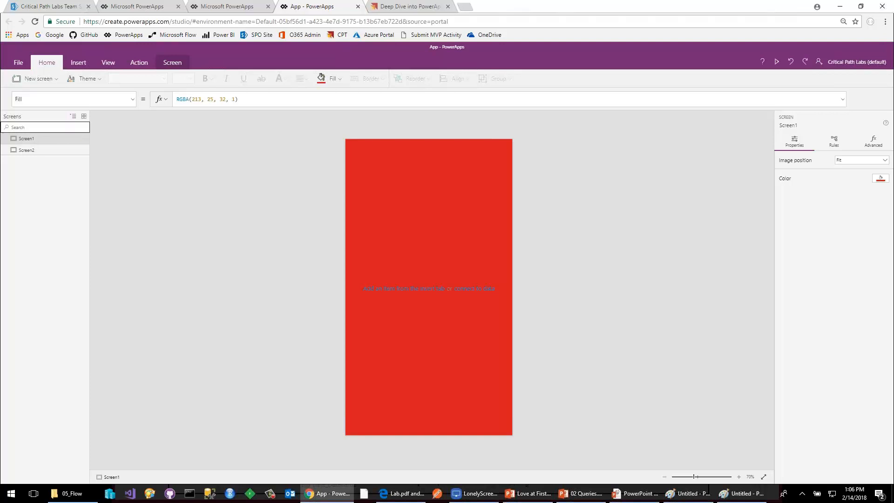
{"action": "left_click", "coordinate": [77, 63]}
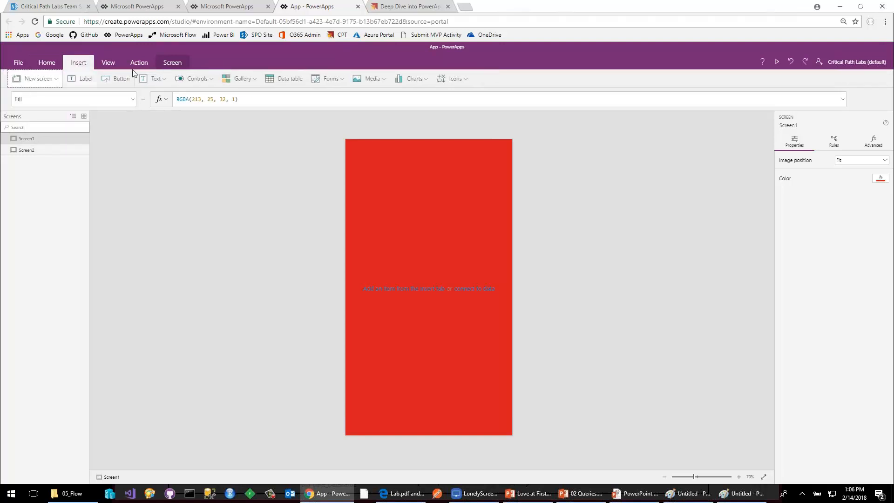
{"action": "left_click", "coordinate": [120, 86]}
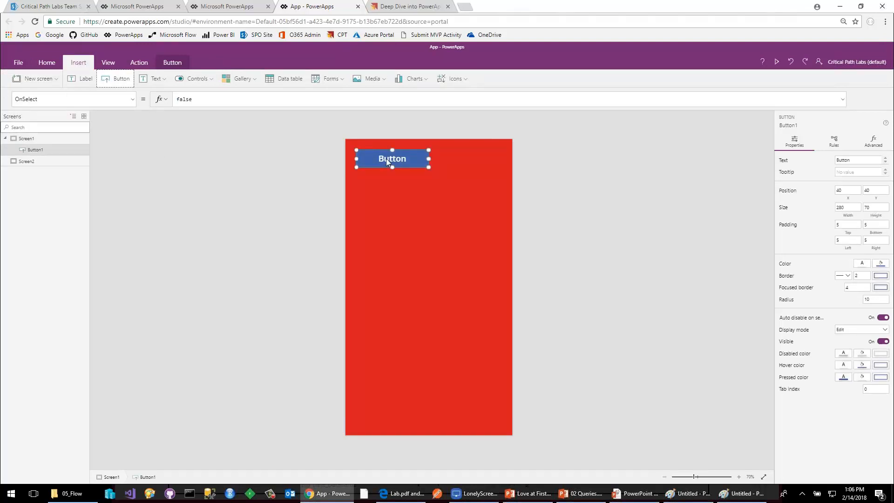
{"action": "double_click", "coordinate": [387, 158]}
{"action": "type", "text": "G"}
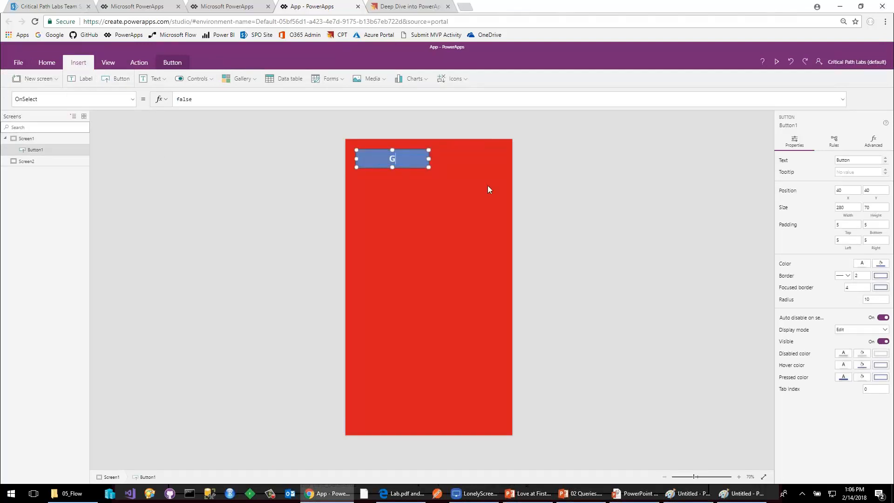
{"action": "type", "text": "o To Page 2"}
{"action": "left_click", "coordinate": [351, 149]}
Set the OnSelect formula of the Go To Page 2 button to Navigate(Screen2, ScreenTransition.Fade).
{"action": "left_click", "coordinate": [382, 160]}
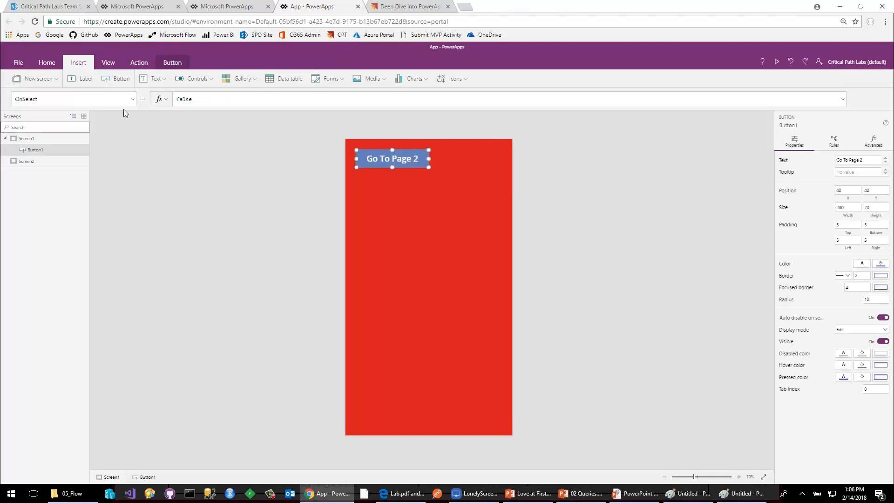
{"action": "left_click", "coordinate": [178, 103]}
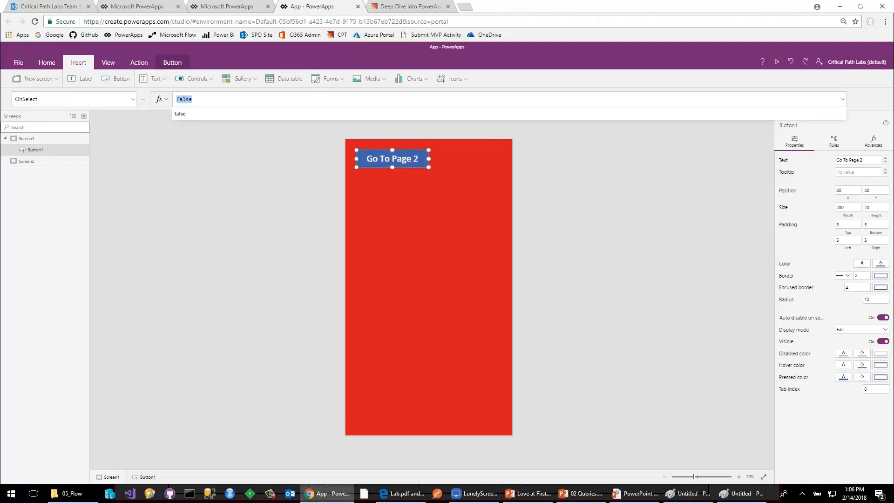
{"action": "left_click", "coordinate": [132, 99]}
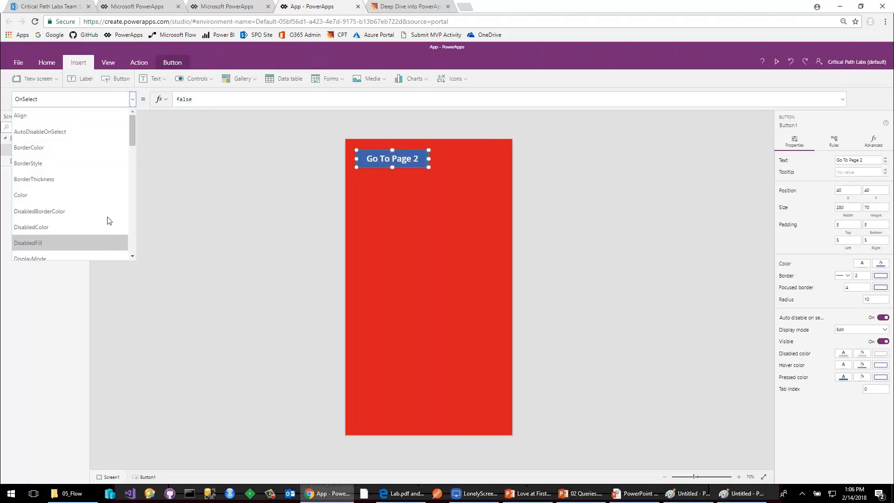
{"action": "left_click", "coordinate": [79, 98]}
{"action": "left_click_drag", "start_coordinate": [193, 99], "coordinate": [177, 99]}
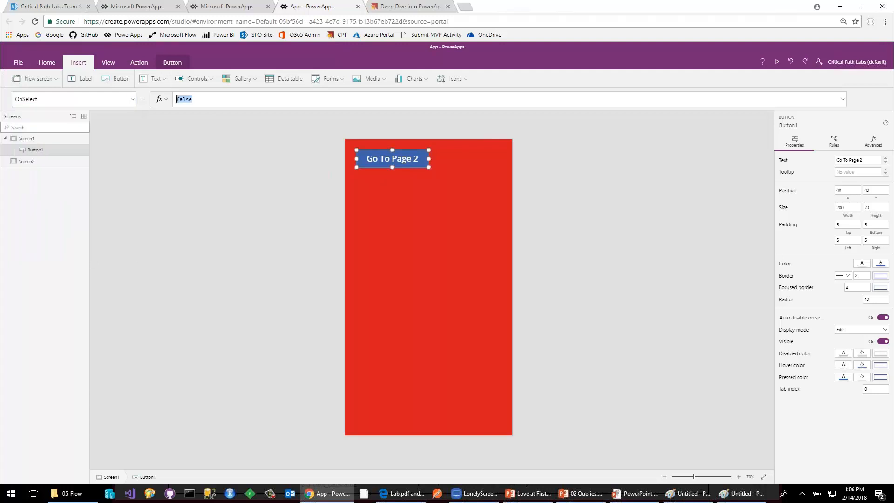
{"action": "type", "text": "Nav"}
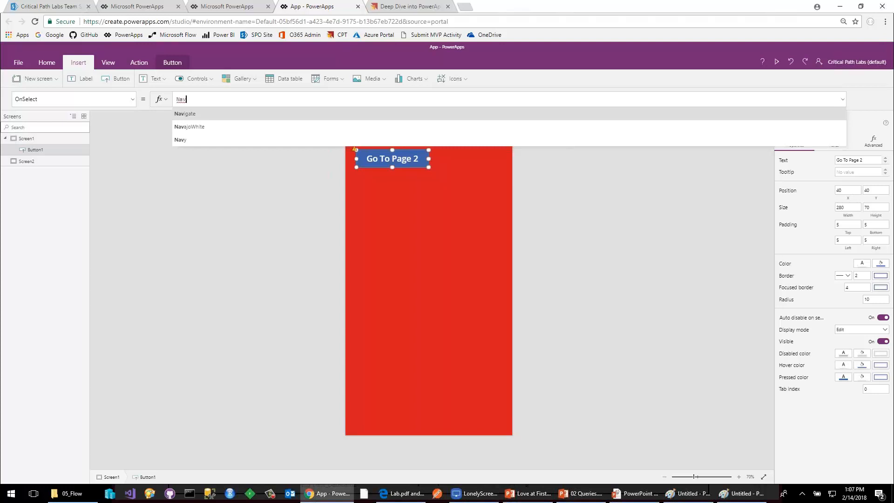
{"action": "key", "text": "Down"}
{"action": "key", "text": "Up"}
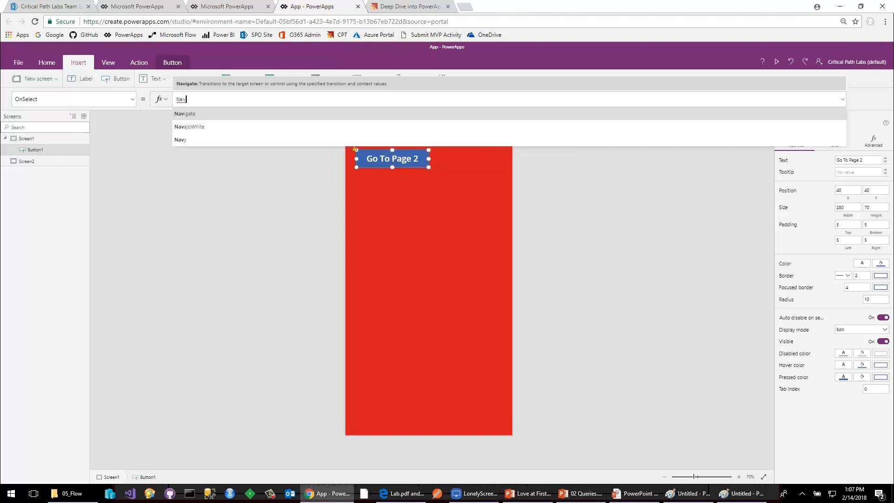
{"action": "type", "text": "igate("}
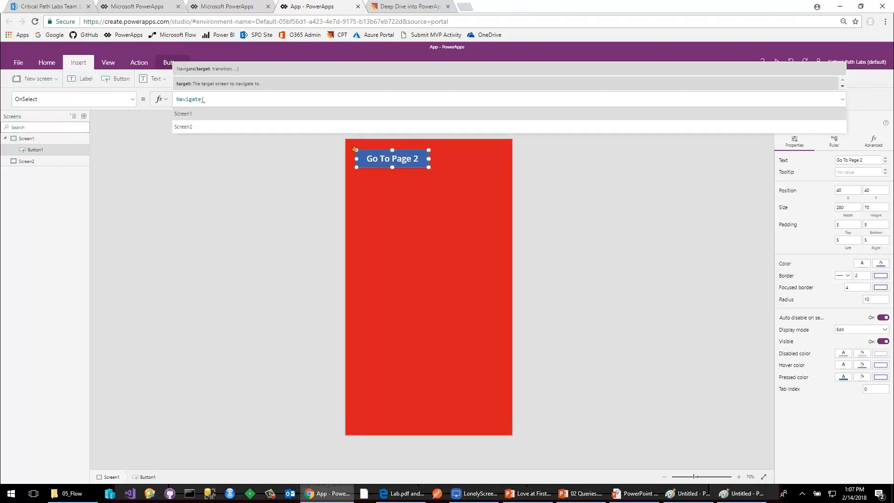
{"action": "left_click", "coordinate": [183, 127]}
{"action": "type", "text": ","}
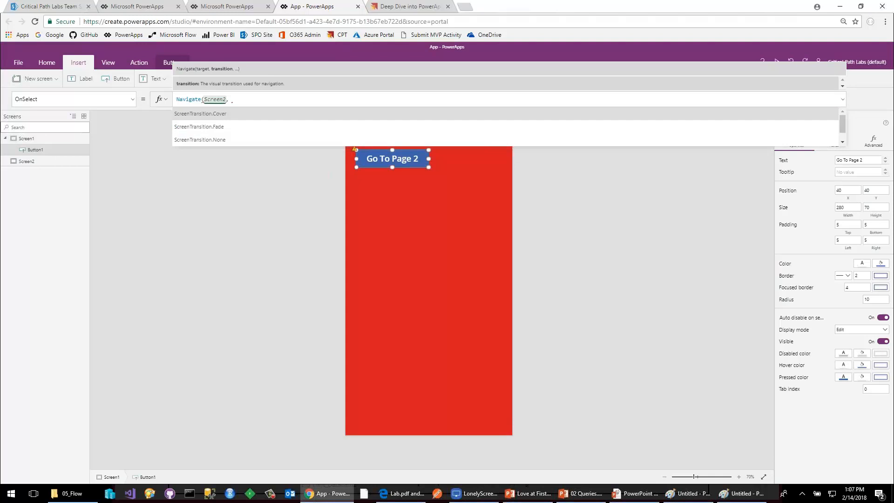
{"action": "left_click", "coordinate": [199, 126]}
{"action": "type", "text": ")"}
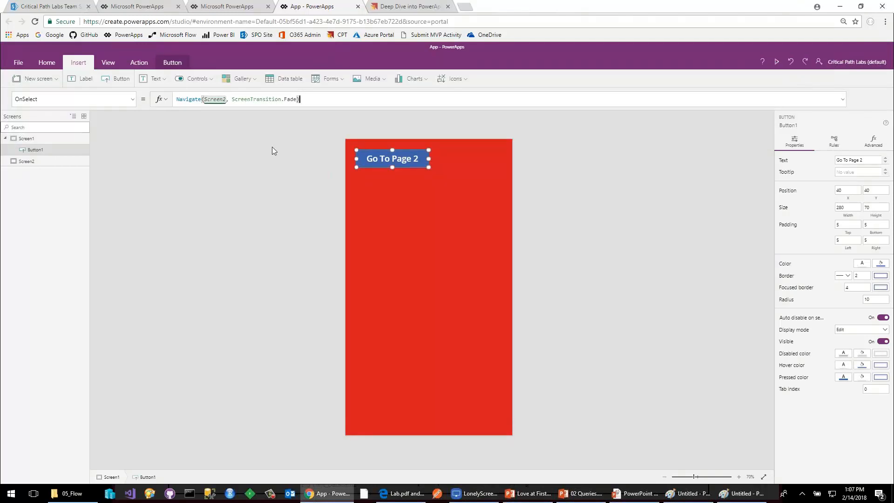
Insert a button on Screen2 and set its OnSelect formula to Back(ScreenTransition.Fade).
{"action": "double_click", "coordinate": [44, 162]}
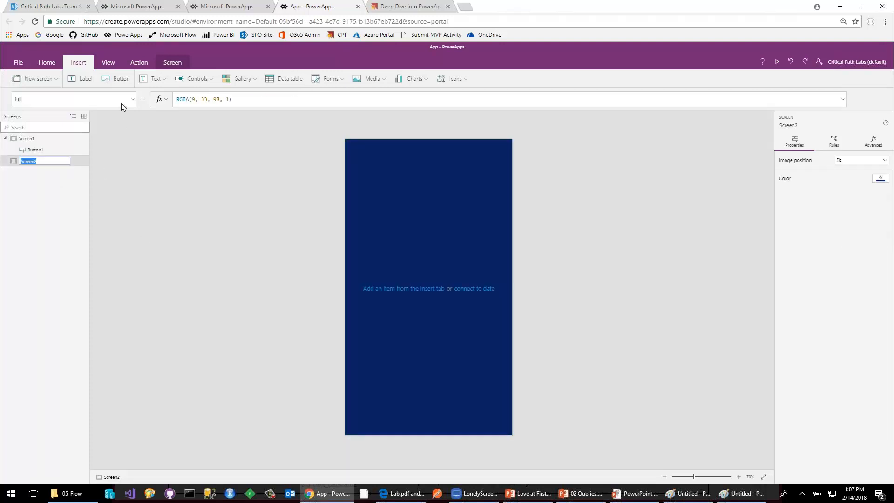
{"action": "left_click", "coordinate": [116, 78]}
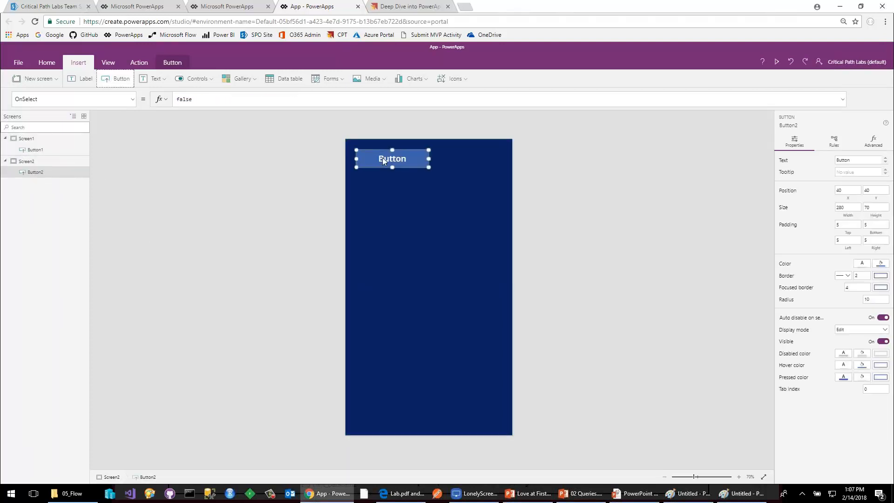
{"action": "double_click", "coordinate": [207, 100]}
{"action": "type", "text": "Back("}
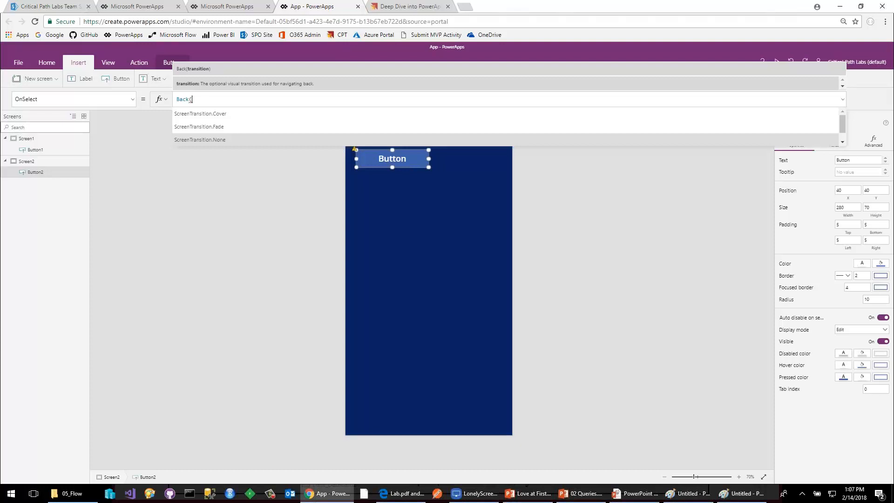
{"action": "left_click", "coordinate": [199, 127]}
{"action": "type", "text": ")"}
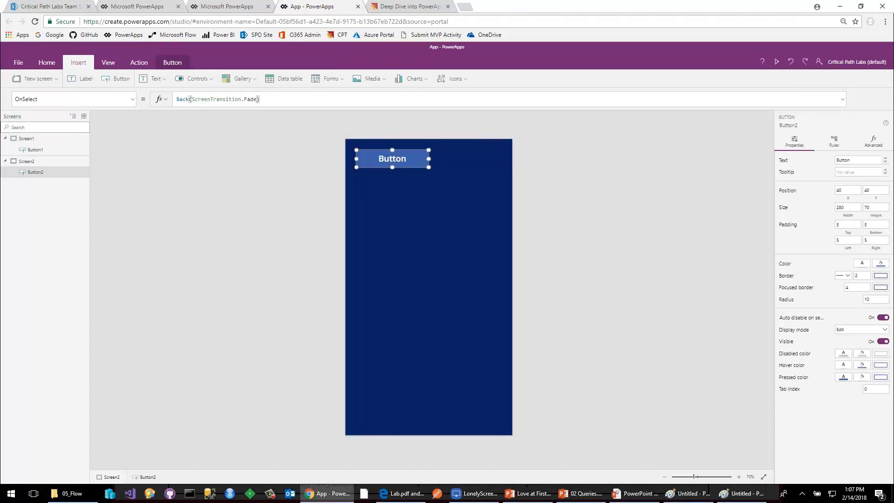
{"action": "left_click", "coordinate": [286, 158]}
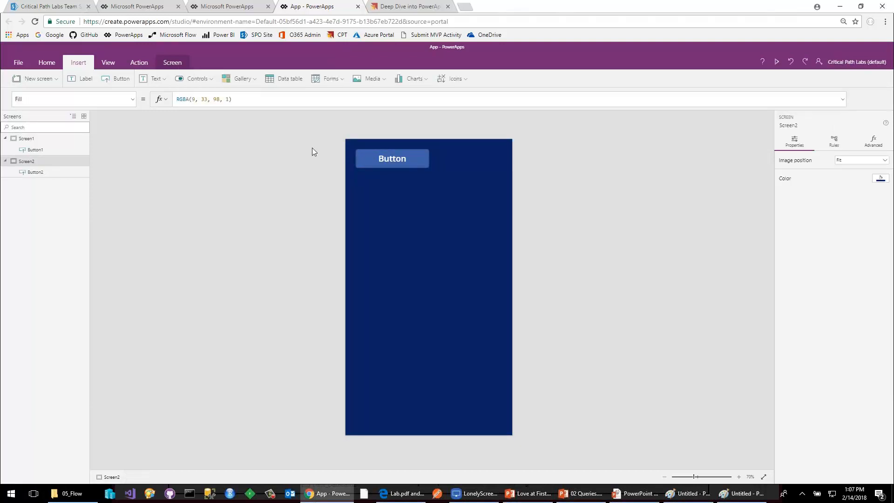
Preview the app from Screen2, test its button, and return to the editor.
{"action": "left_click", "coordinate": [38, 140]}
{"action": "left_click", "coordinate": [41, 160]}
{"action": "left_click", "coordinate": [776, 63]}
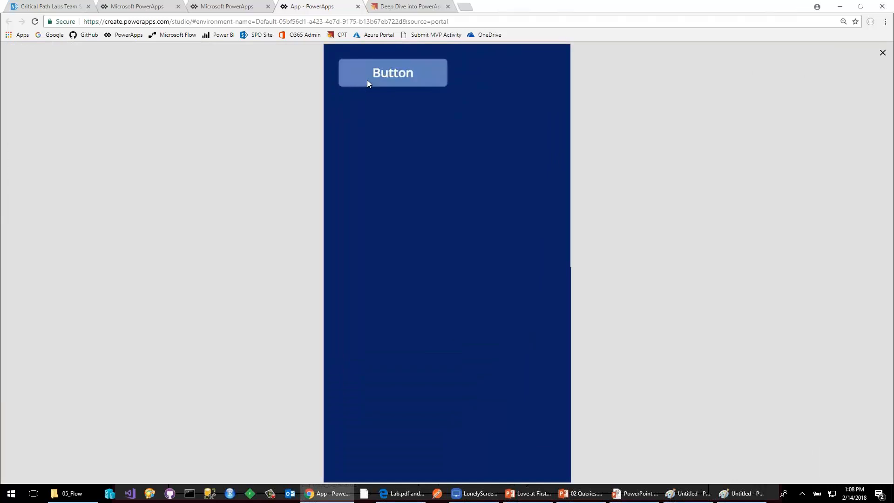
{"action": "left_click", "coordinate": [398, 83]}
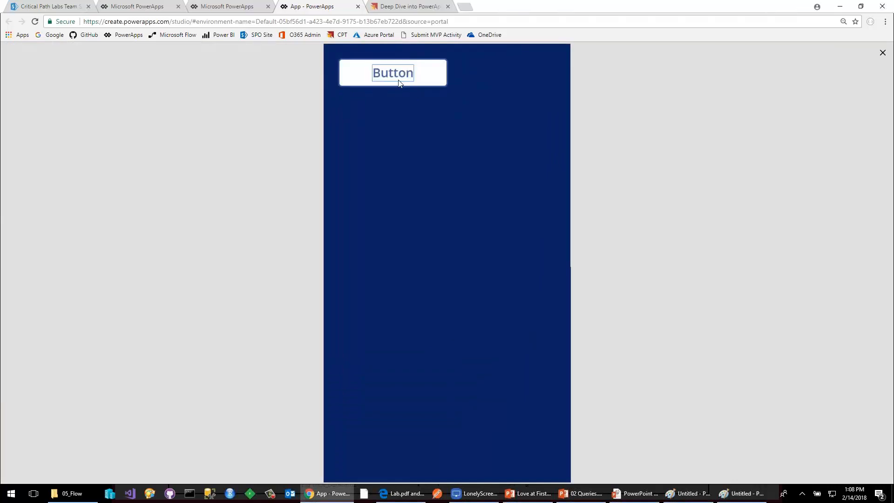
{"action": "left_click", "coordinate": [882, 52]}
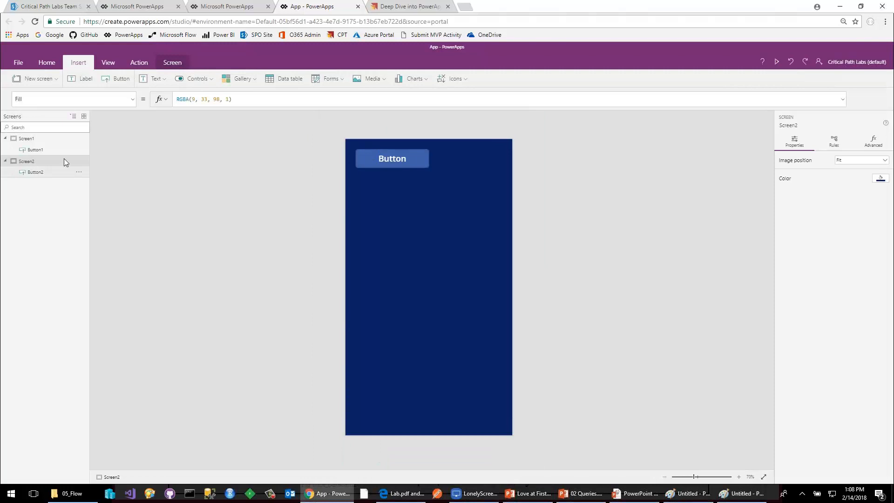
Preview the app from Screen1 and test navigating repeatedly between the two screens with their buttons.
{"action": "left_click", "coordinate": [42, 140]}
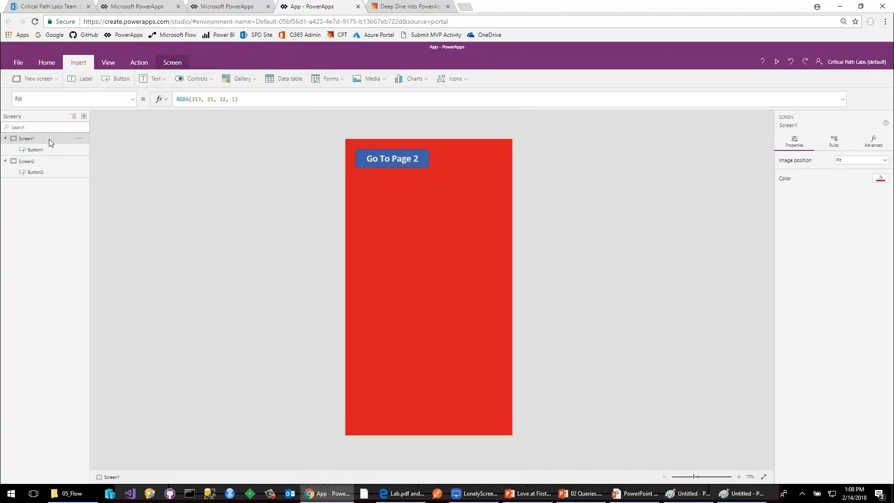
{"action": "left_click", "coordinate": [49, 161]}
{"action": "left_click", "coordinate": [43, 140]}
{"action": "left_click", "coordinate": [777, 62]}
{"action": "left_click", "coordinate": [406, 78]}
{"action": "left_click", "coordinate": [406, 77]}
{"action": "left_click", "coordinate": [407, 78]}
{"action": "left_click", "coordinate": [407, 77]}
{"action": "left_click", "coordinate": [881, 54]}
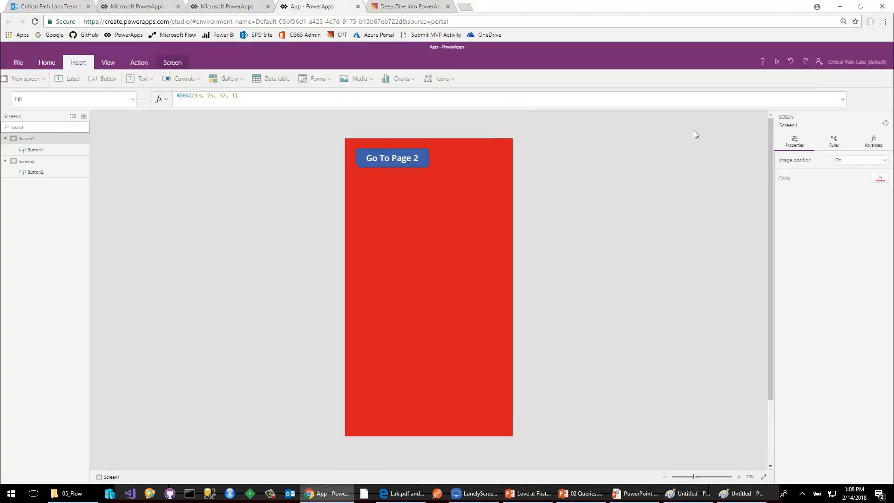
Test the Back button again in a preview started directly from Screen2.
{"action": "left_click", "coordinate": [22, 162]}
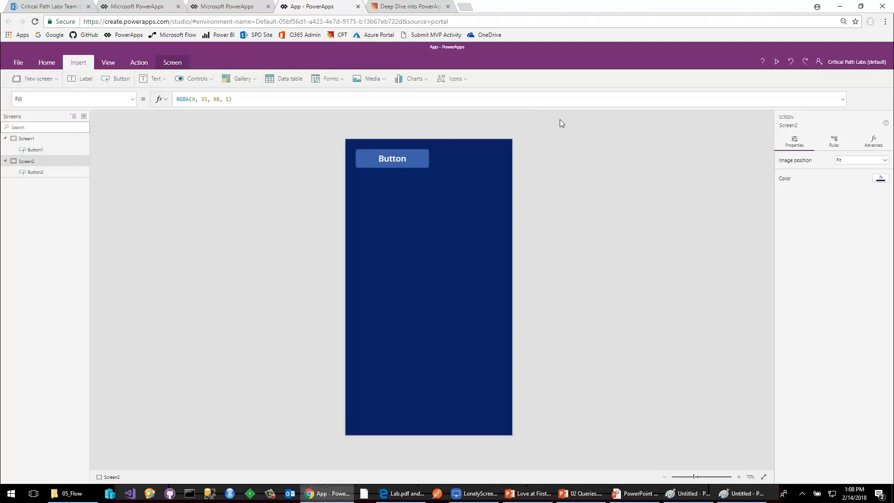
{"action": "left_click", "coordinate": [776, 61]}
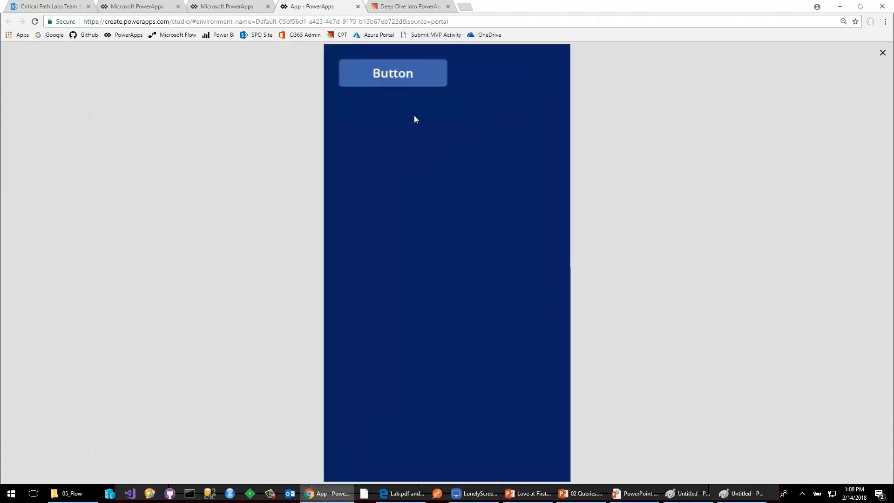
{"action": "left_click", "coordinate": [389, 80]}
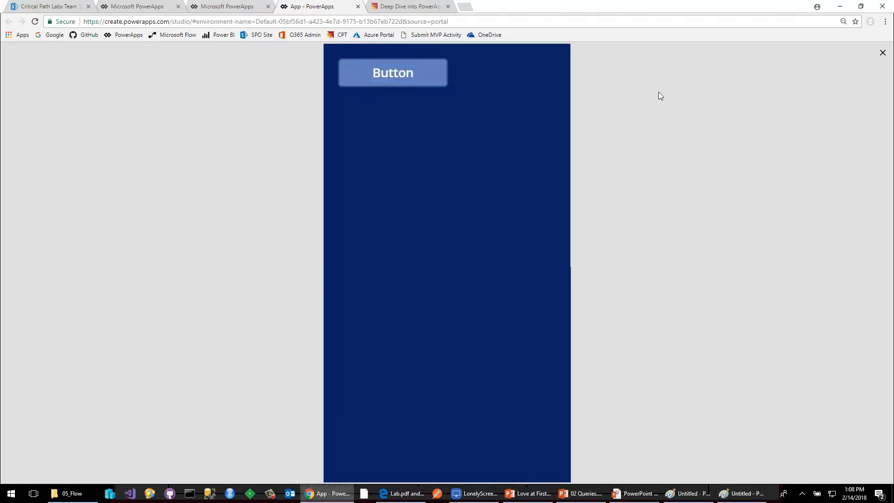
{"action": "left_click", "coordinate": [882, 52]}
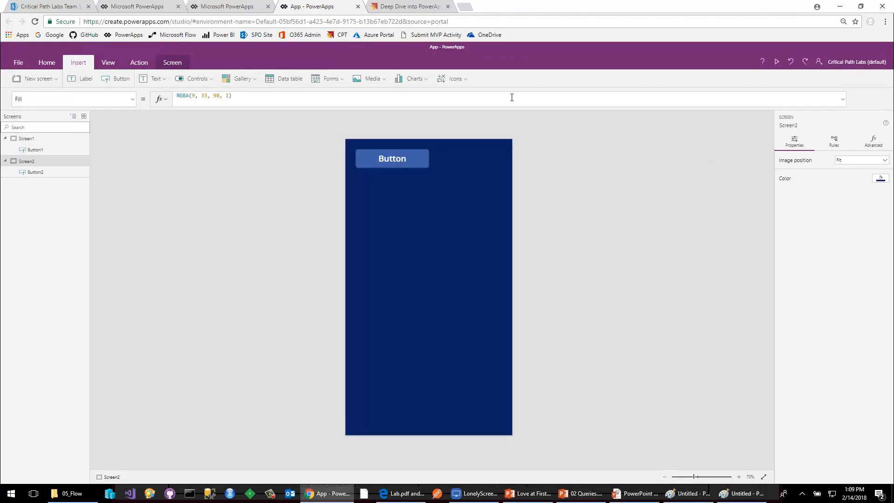
Change the OnSelect formula of the Screen2 button to Navigate(Screen1, ScreenTransition.Fade).
{"action": "left_click", "coordinate": [412, 158]}
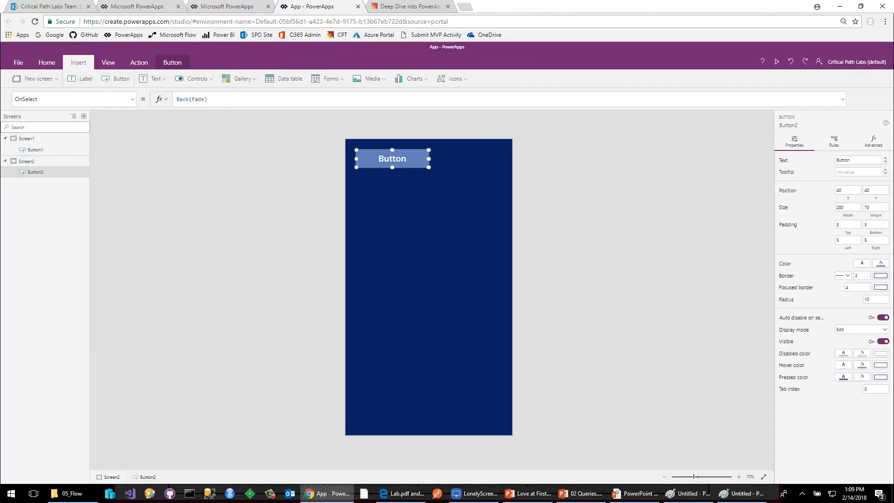
{"action": "double_click", "coordinate": [182, 99]}
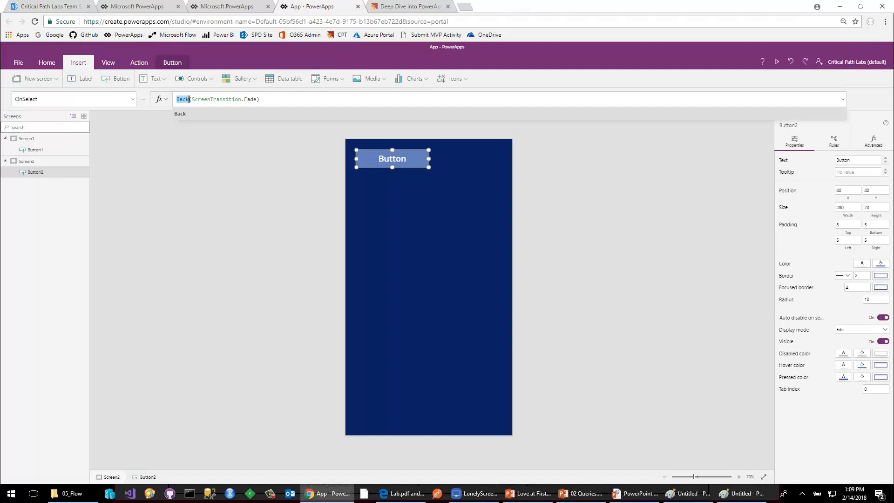
{"action": "type", "text": "Nav"}
{"action": "key", "text": "Tab"}
{"action": "key", "text": "Right"}
{"action": "key", "text": "Left"}
{"action": "key", "text": "Left"}
{"action": "type", "text": "Scr"}
{"action": "key", "text": "Down"}
{"action": "key", "text": "Tab"}
{"action": "type", "text": ","}
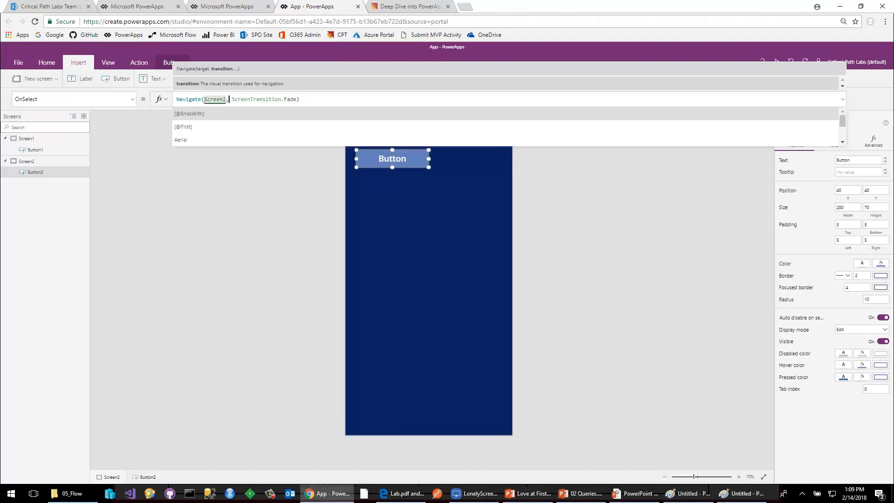
{"action": "left_click", "coordinate": [155, 120]}
{"action": "left_click", "coordinate": [402, 154]}
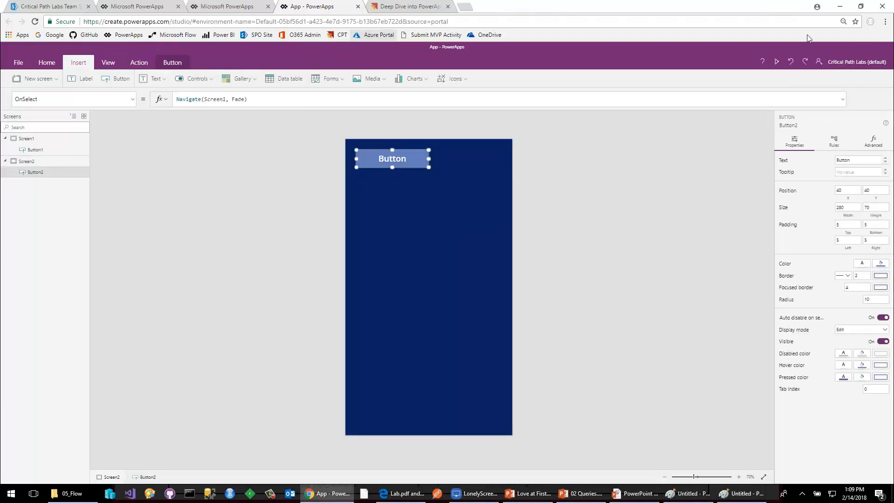
Preview the app from Screen2 twice and test the fade navigation to Screen1 and back.
{"action": "left_click", "coordinate": [776, 61]}
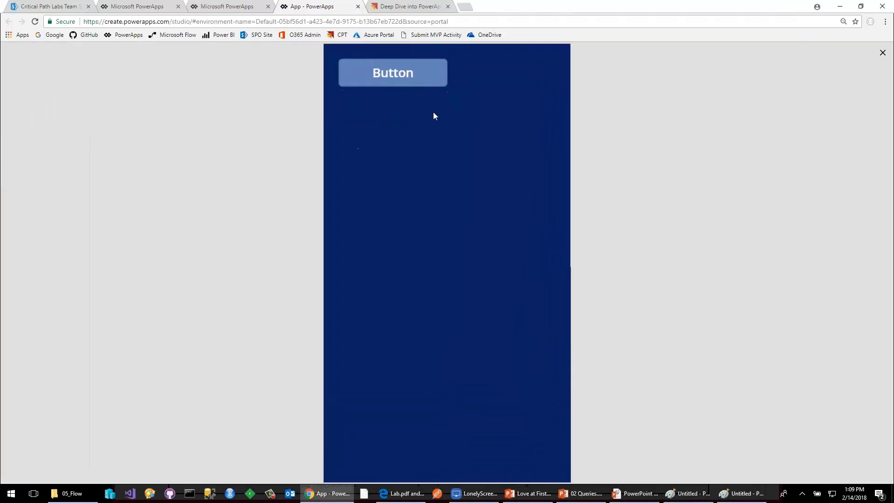
{"action": "left_click", "coordinate": [424, 86]}
{"action": "left_click", "coordinate": [425, 83]}
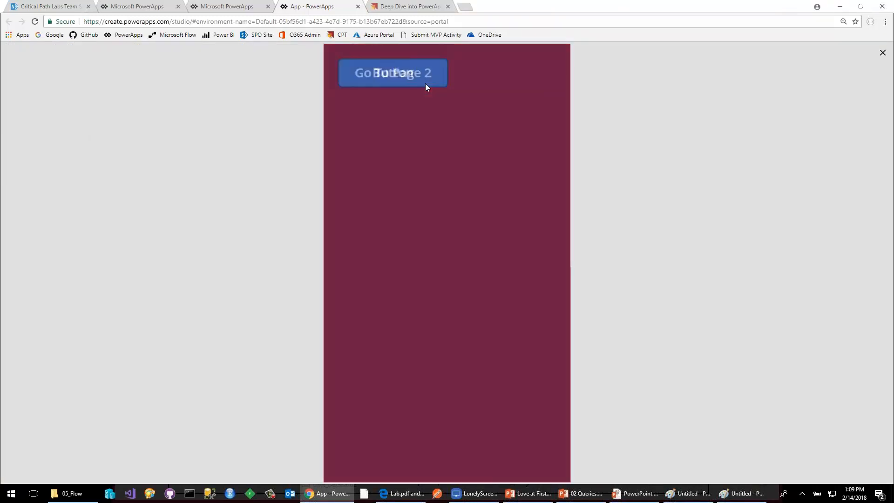
{"action": "left_click", "coordinate": [426, 79]}
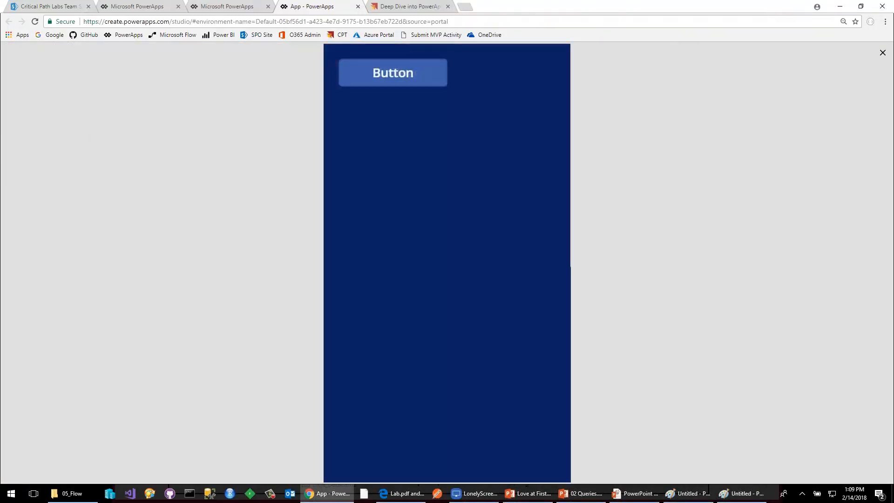
{"action": "left_click", "coordinate": [882, 51]}
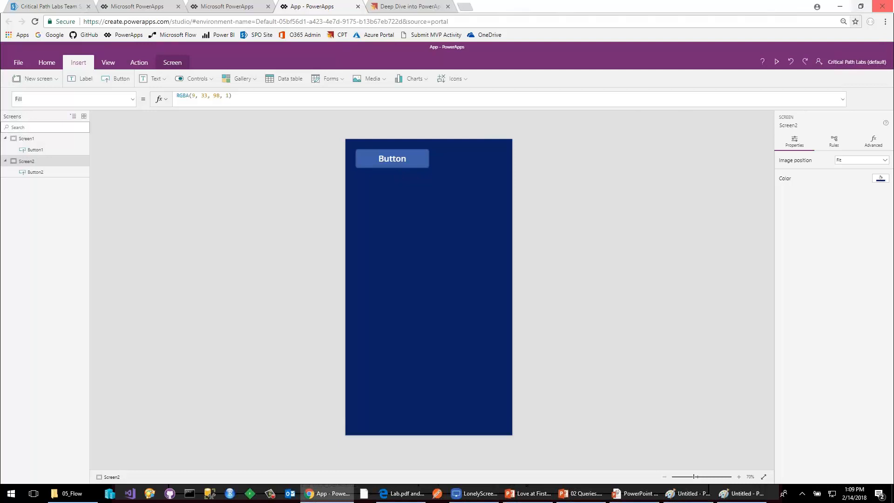
{"action": "left_click", "coordinate": [777, 61]}
{"action": "left_click", "coordinate": [424, 79]}
{"action": "left_click", "coordinate": [424, 78]}
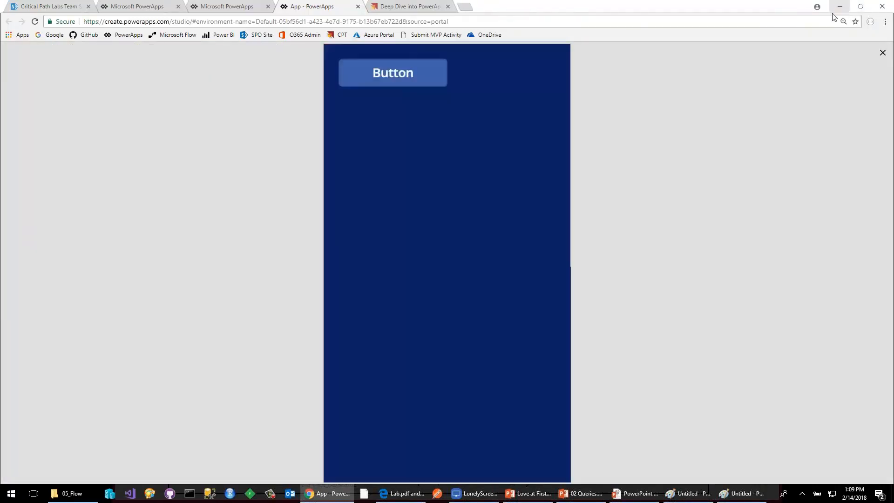
{"action": "left_click", "coordinate": [882, 53]}
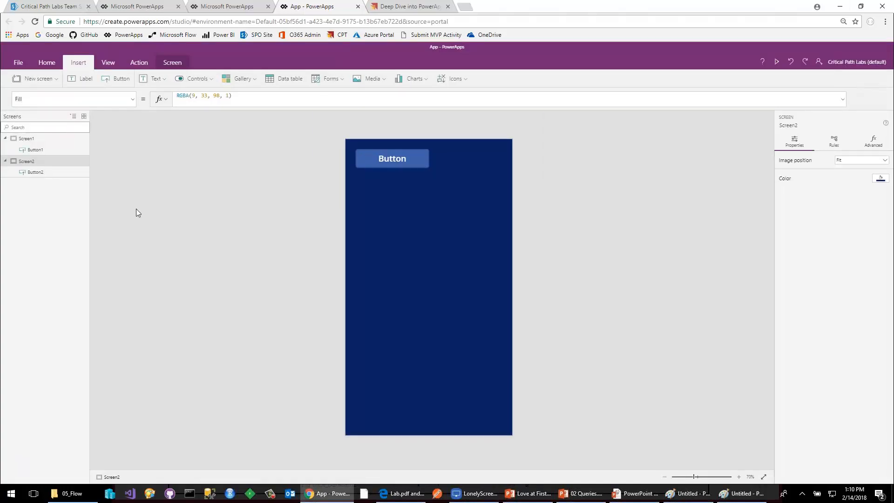
Insert a text input on Screen1 and place it below the Go To Page 2 button, at about X 40, Y 179.
{"action": "left_click", "coordinate": [47, 142]}
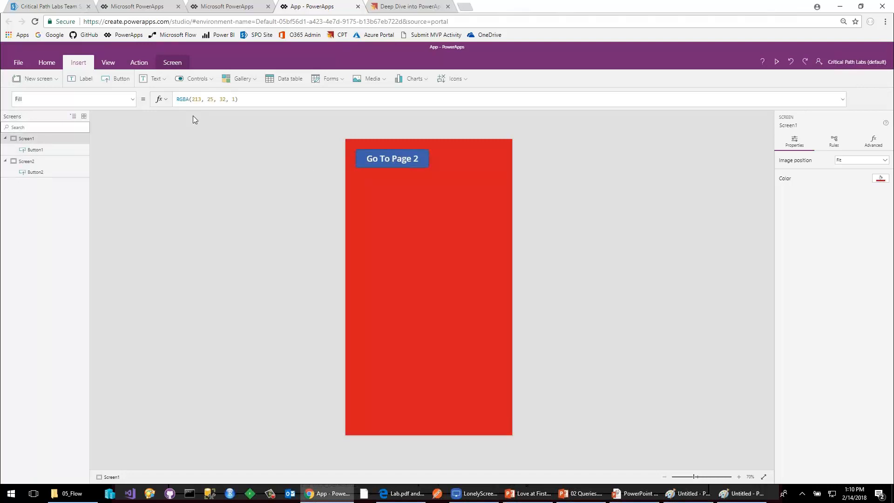
{"action": "left_click", "coordinate": [154, 79]}
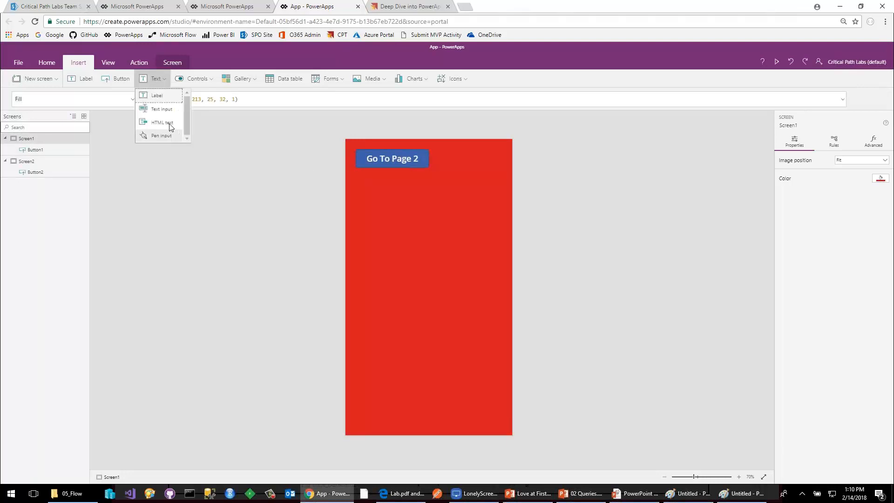
{"action": "left_click", "coordinate": [161, 110]}
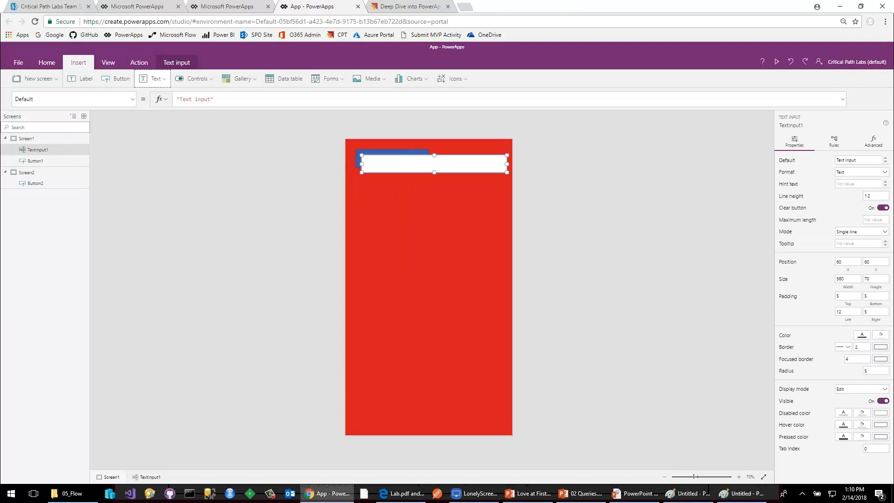
{"action": "left_click_drag", "start_coordinate": [400, 194], "coordinate": [397, 217]}
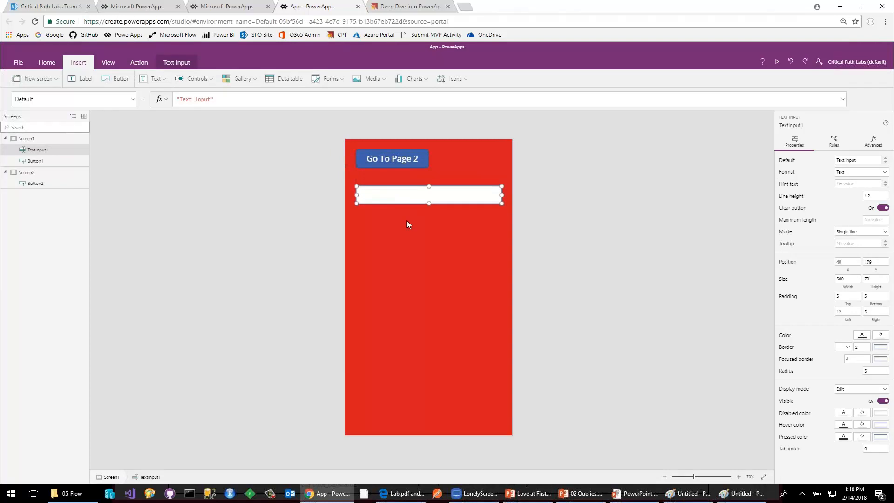
Set the default text of the text input to "Bob's your unk;e".
{"action": "left_click", "coordinate": [241, 98]}
{"action": "left_click_drag", "start_coordinate": [212, 98], "coordinate": [180, 99]}
{"action": "type", "text": "Bob's your unk;e"}
{"action": "left_click", "coordinate": [297, 155]}
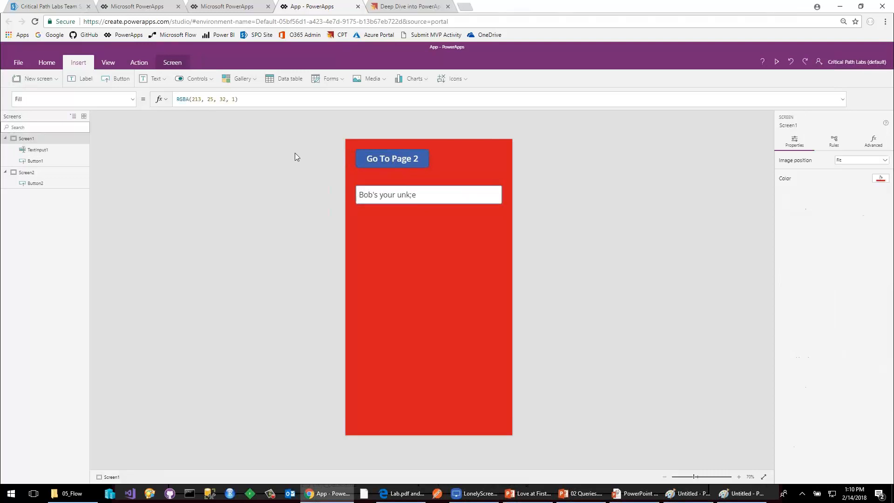
Widen the properties area and correct the text input's default text to "Bob's your unkle".
{"action": "left_click", "coordinate": [373, 194]}
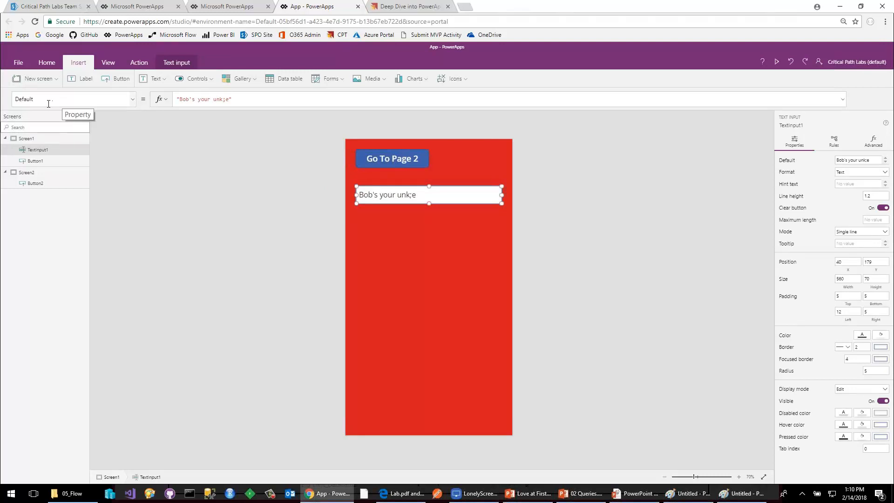
{"action": "left_click", "coordinate": [192, 99]}
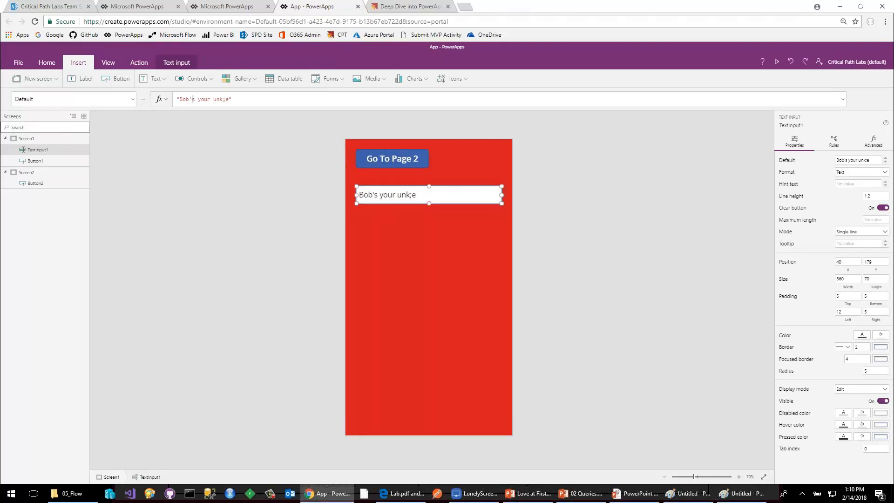
{"action": "left_click_drag", "start_coordinate": [774, 184], "coordinate": [699, 181]}
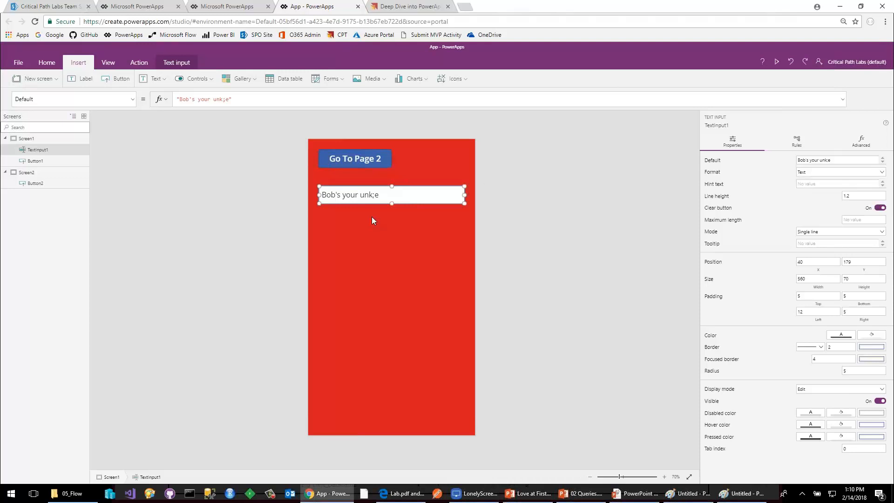
{"action": "left_click", "coordinate": [376, 197]}
{"action": "key", "text": "BackSpace"}
{"action": "type", "text": "l"}
{"action": "left_click", "coordinate": [305, 236]}
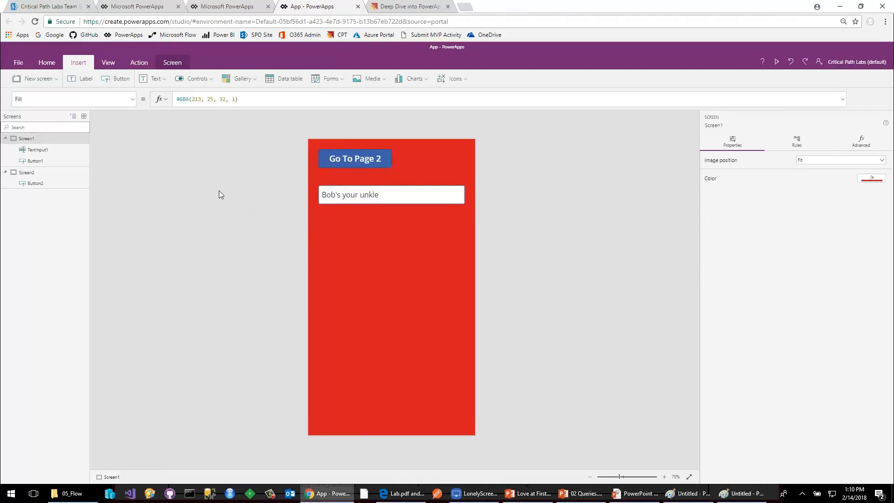
Insert a label on Screen1 below the text input, at about X 40, Y 326, and set its Text formula to TextInput1.Text.
{"action": "left_click", "coordinate": [82, 82]}
{"action": "left_click_drag", "start_coordinate": [350, 170], "coordinate": [345, 239]}
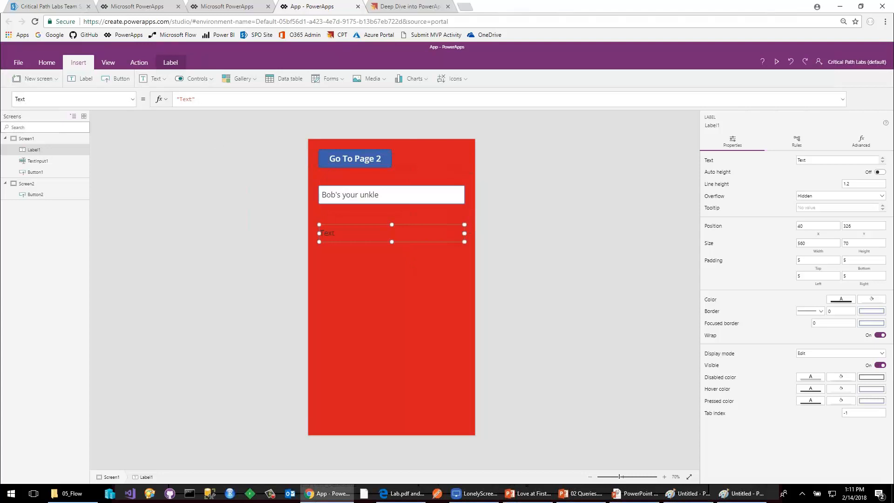
{"action": "left_click_drag", "start_coordinate": [204, 99], "coordinate": [161, 109]}
{"action": "type", "text": "Tex"}
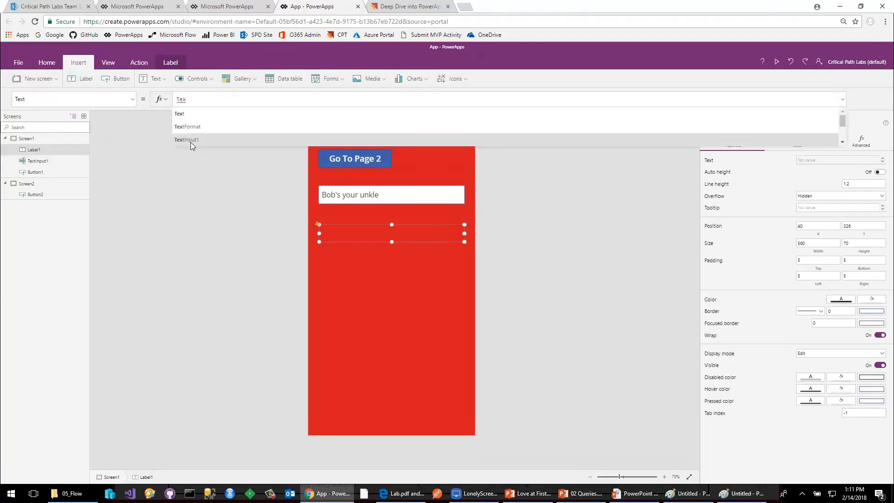
{"action": "left_click", "coordinate": [191, 140]}
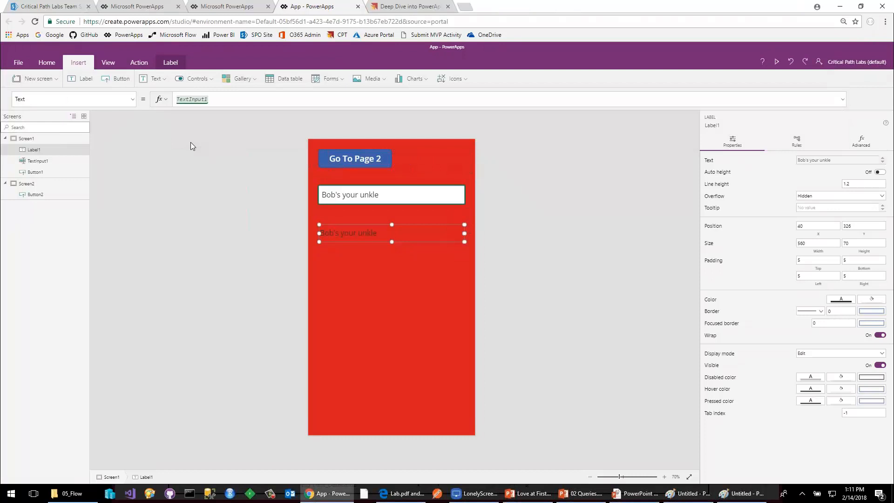
{"action": "type", "text": ".t"}
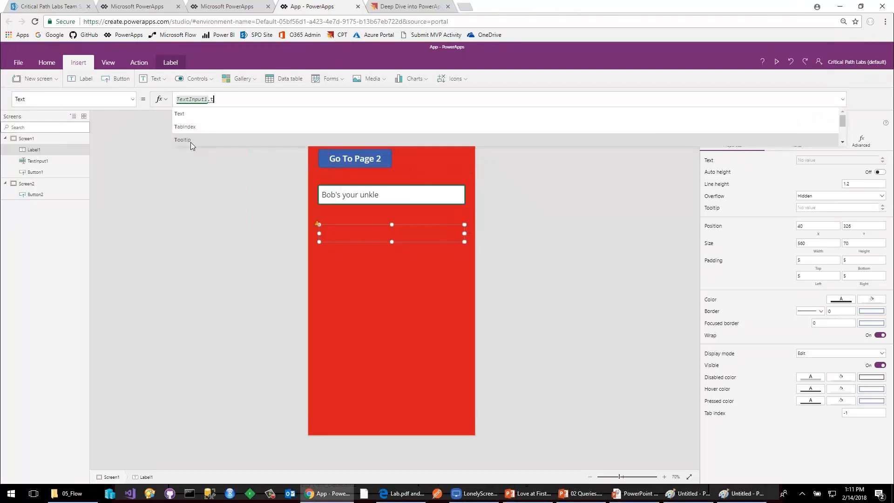
{"action": "key", "text": "Home"}
{"action": "key", "text": "Down"}
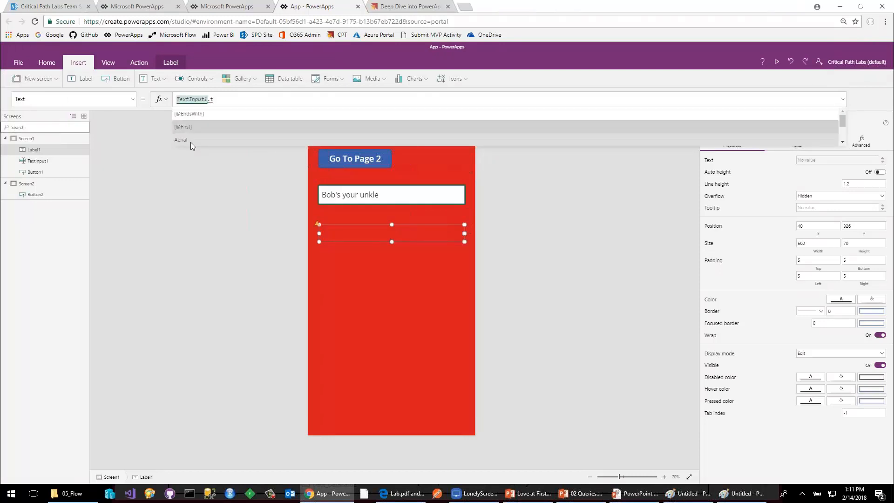
{"action": "left_click", "coordinate": [232, 101]}
{"action": "type", "text": "ext"}
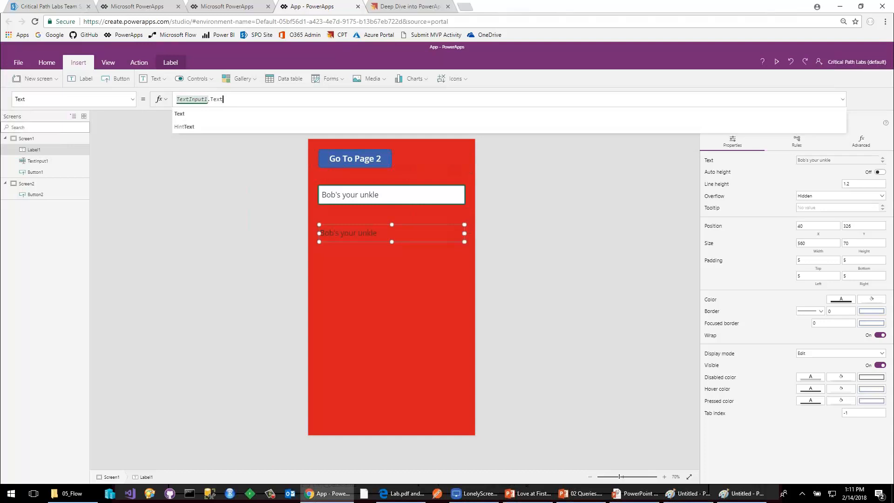
Test the label binding by appending "this isaaloko" to the live content of the text input.
{"action": "left_click", "coordinate": [389, 194]}
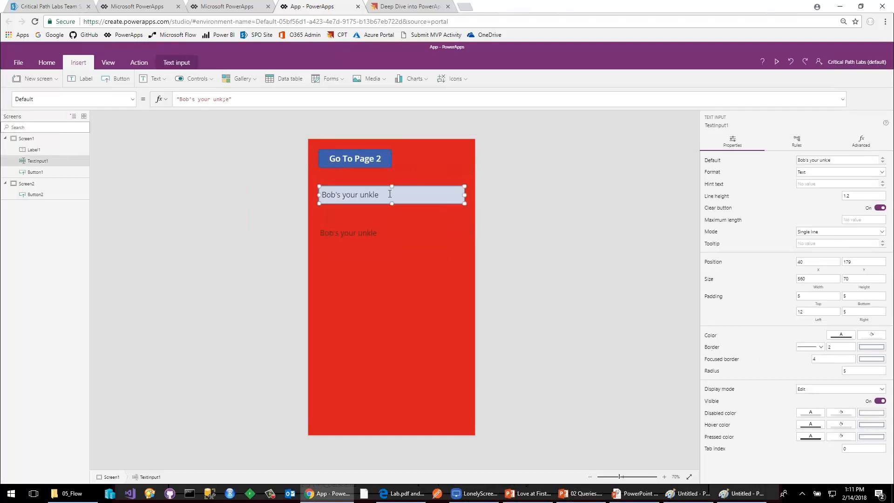
{"action": "type", "text": "this is "}
{"action": "type", "text": "more"}
{"action": "key", "text": "BackSpace"}
{"action": "key", "text": "BackSpace"}
{"action": "key", "text": "BackSpace"}
{"action": "key", "text": "BackSpace"}
{"action": "key", "text": "BackSpace"}
{"action": "key", "text": "BackSpace"}
{"action": "type", "text": "aaloko"}
Fill the label's background with white.
{"action": "left_click", "coordinate": [373, 232]}
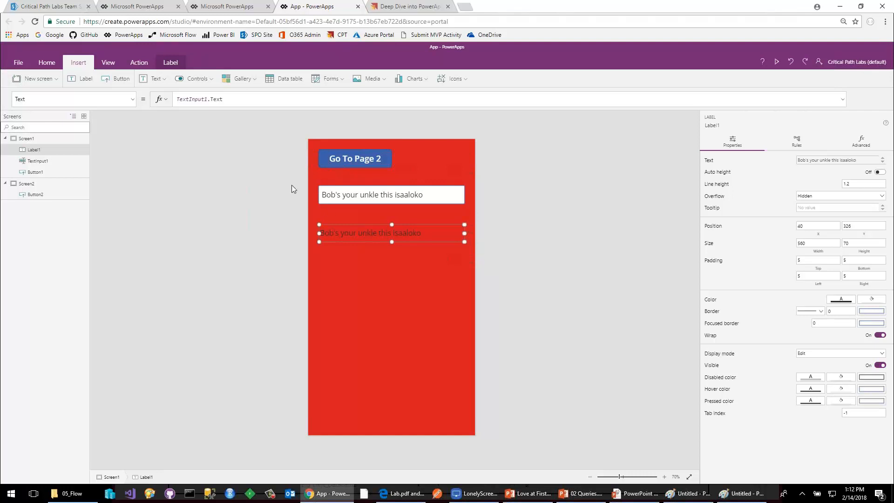
{"action": "left_click", "coordinate": [52, 64]}
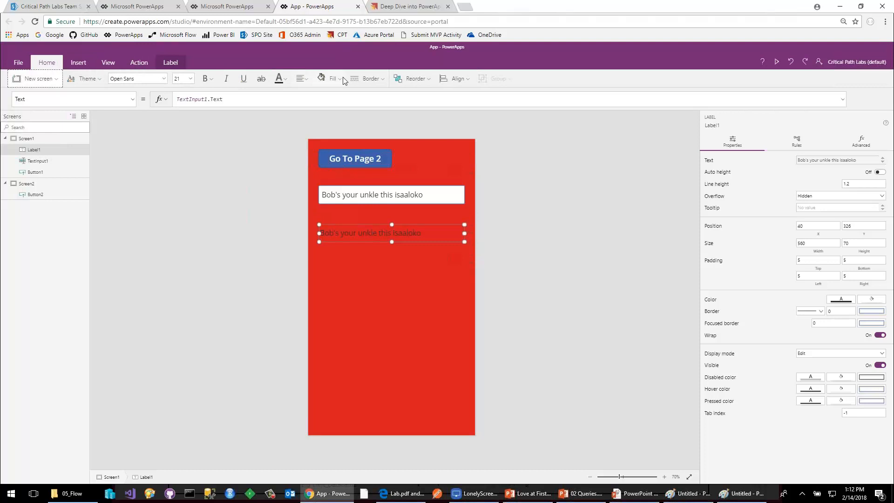
{"action": "left_click", "coordinate": [334, 82]}
{"action": "left_click", "coordinate": [330, 131]}
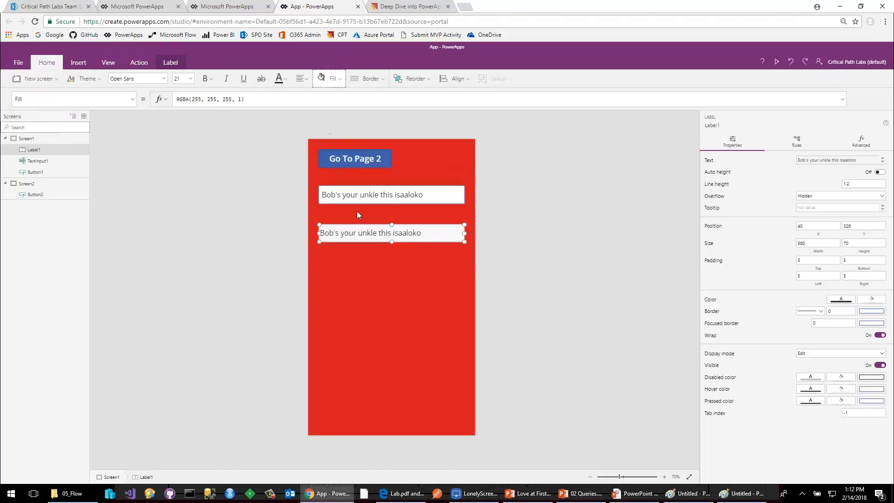
Shorten the live content of the text input to "Bob's".
{"action": "left_click", "coordinate": [424, 195]}
{"action": "key", "text": "BackSpace"}
{"action": "key", "text": "BackSpace"}
{"action": "key", "text": "BackSpace"}
{"action": "key", "text": "BackSpace"}
{"action": "key", "text": "BackSpace"}
{"action": "key", "text": "BackSpace"}
{"action": "key", "text": "BackSpace"}
{"action": "key", "text": "BackSpace"}
{"action": "key", "text": "BackSpace"}
{"action": "key", "text": "BackSpace"}
{"action": "key", "text": "BackSpace"}
{"action": "key", "text": "BackSpace"}
{"action": "key", "text": "BackSpace"}
{"action": "key", "text": "BackSpace"}
{"action": "key", "text": "BackSpace"}
{"action": "key", "text": "BackSpace"}
{"action": "key", "text": "BackSpace"}
{"action": "key", "text": "BackSpace"}
{"action": "key", "text": "BackSpace"}
{"action": "key", "text": "BackSpace"}
{"action": "key", "text": "BackSpace"}
{"action": "key", "text": "BackSpace"}
{"action": "key", "text": "BackSpace"}
{"action": "key", "text": "BackSpace"}
Replace the label's Color formula with the beginning of an If condition that references TextInput1.Text.
{"action": "left_click", "coordinate": [381, 240]}
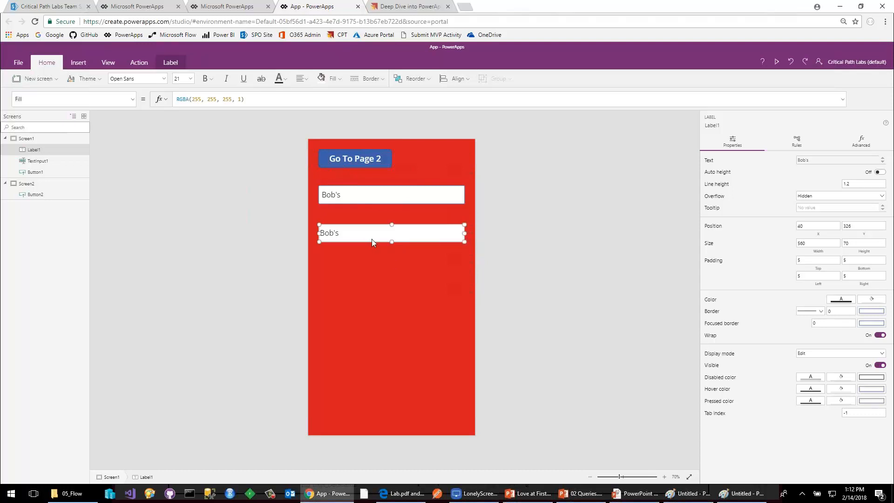
{"action": "left_click", "coordinate": [132, 99]}
{"action": "left_click", "coordinate": [70, 193]}
{"action": "left_click", "coordinate": [234, 100]}
{"action": "left_click_drag", "start_coordinate": [220, 102], "coordinate": [145, 103]}
{"action": "type", "text": "If("}
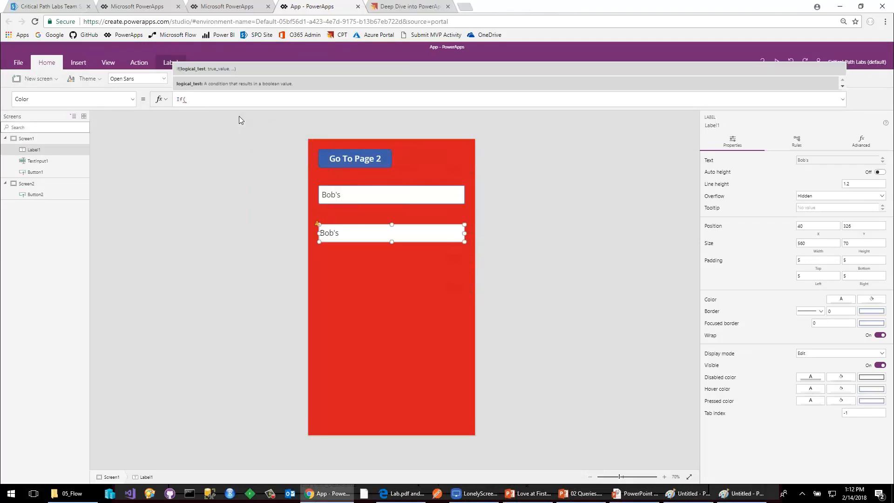
{"action": "type", "text": "text"}
{"action": "key", "text": "Tab"}
{"action": "type", "text": ".t"}
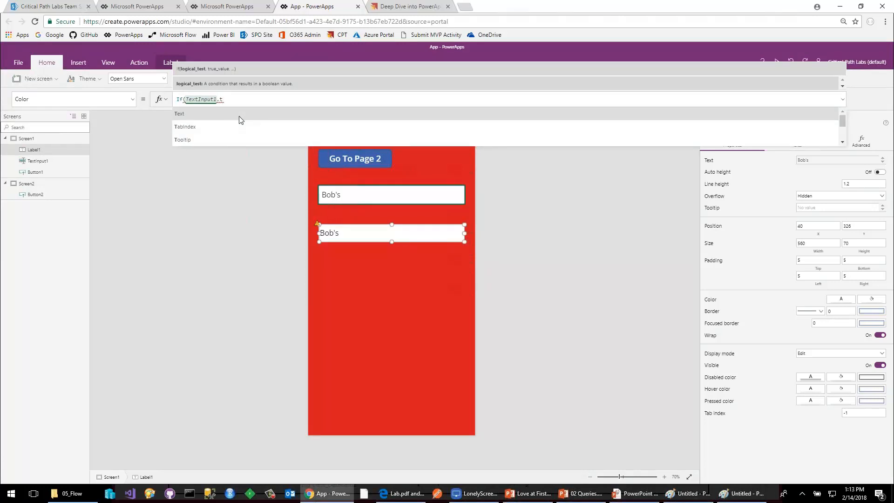
{"action": "key", "text": "Tab"}
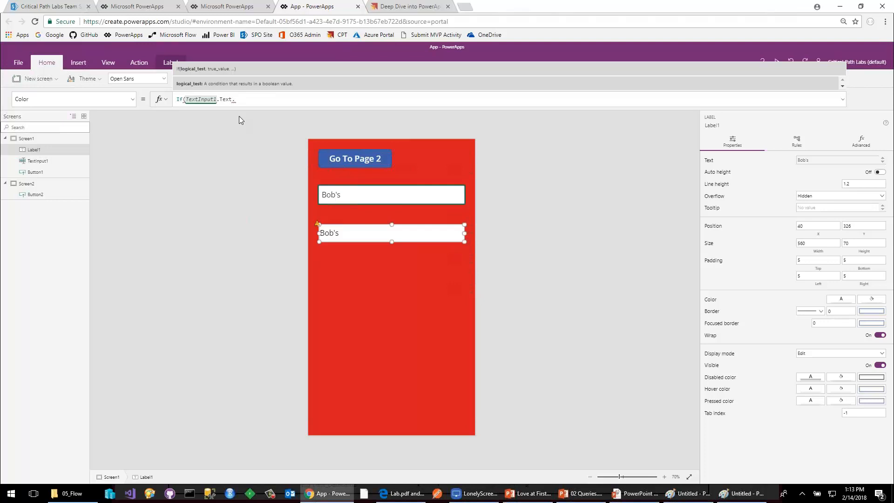
Wrap TextInput1.Text in a Len() function inside the label's Color formula.
{"action": "key", "text": "ctrl+Left"}
{"action": "key", "text": "ctrl+Left"}
{"action": "key", "text": "ctrl+Left"}
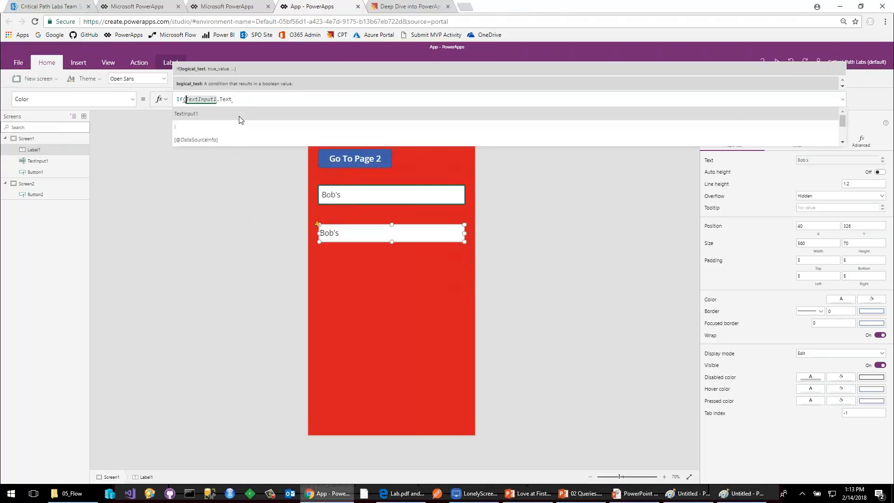
{"action": "key", "text": "Left"}
{"action": "type", "text": "Le"}
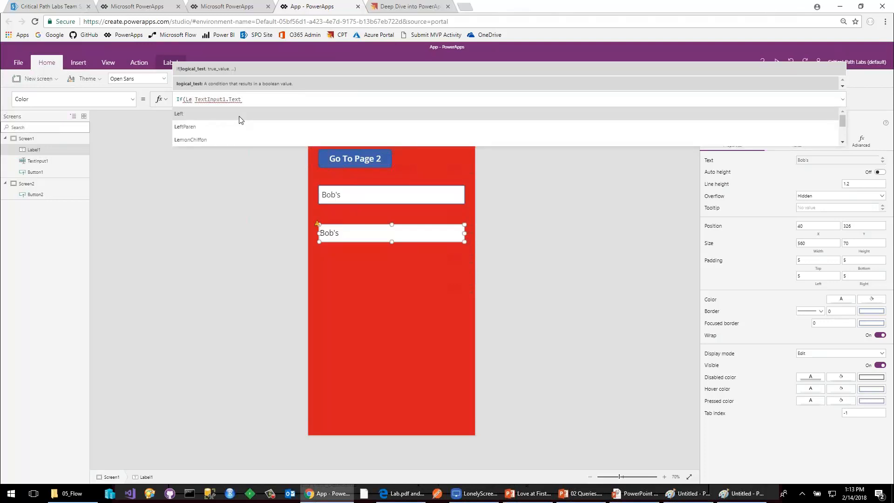
{"action": "type", "text": "n("}
{"action": "key", "text": "Delete"}
{"action": "key", "text": "End"}
{"action": "type", "text": ")"}
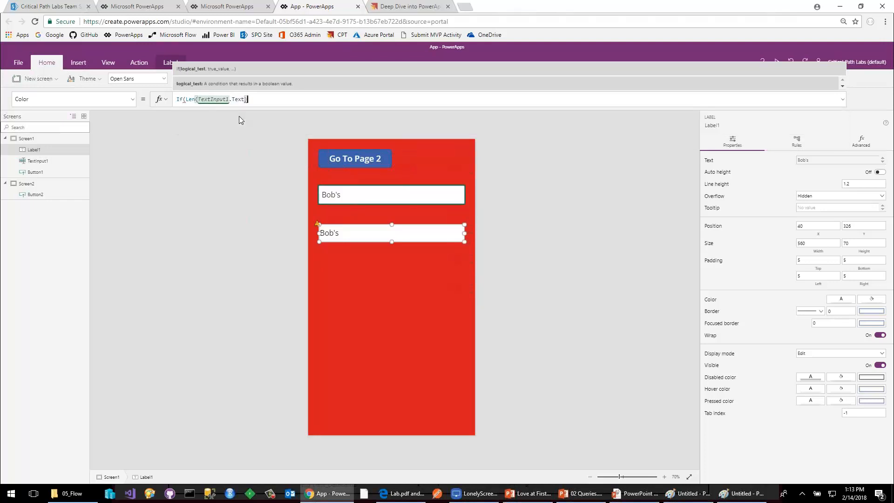
{"action": "type", "text": ">10\"Red\","}
Extend the Color formula with the comparison >10, "Red" as the true value and Blue as the else value.
{"action": "key", "text": "End"}
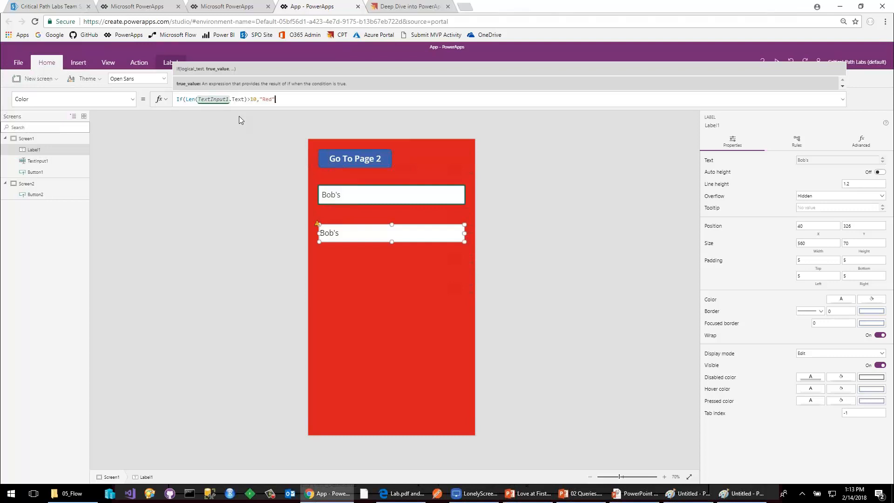
{"action": "type", "text": ", \"B"}
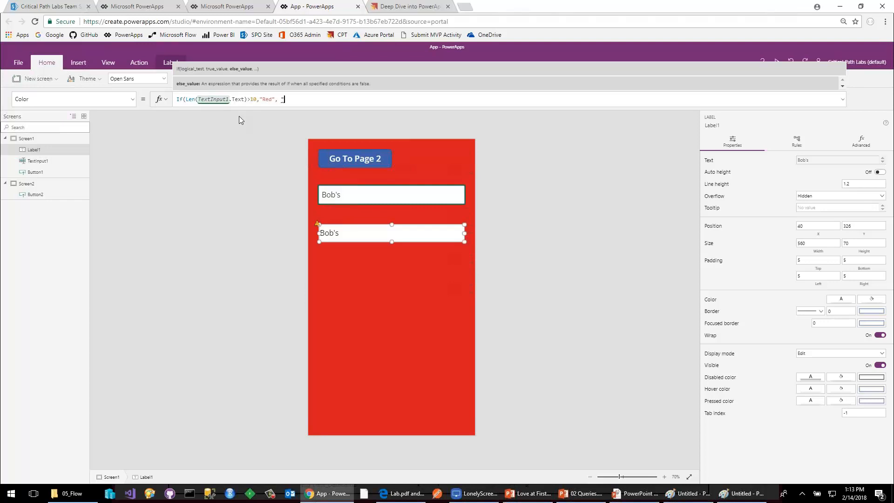
{"action": "key", "text": "BackSpace"}
{"action": "type", "text": "Bl"}
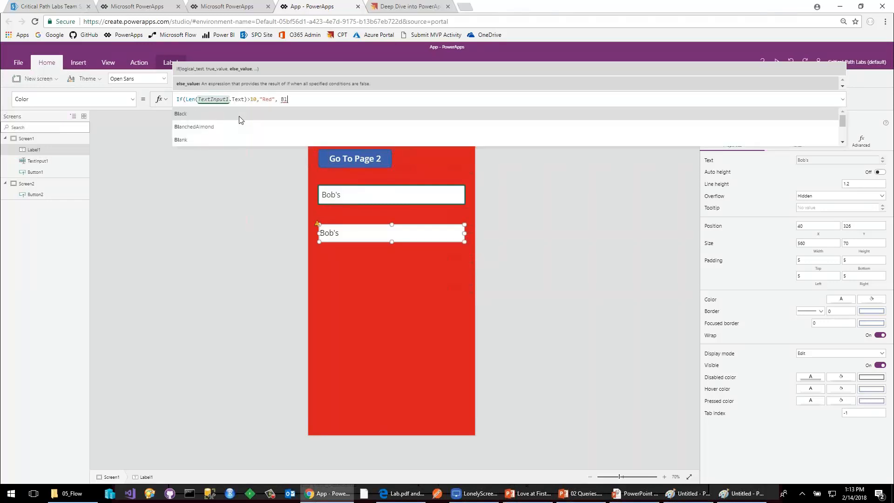
{"action": "type", "text": "ue"}
Remove the quotation marks around Red and close the formula so it reads If(Len(TextInput1.Text)>10,Red, Blue).
{"action": "key", "text": "Left"}
{"action": "key", "text": "Left"}
{"action": "key", "text": "Left"}
{"action": "key", "text": "Left"}
{"action": "key", "text": "Left"}
{"action": "key", "text": "Left"}
{"action": "key", "text": "BackSpace"}
{"action": "key", "text": "Left"}
{"action": "key", "text": "Left"}
{"action": "key", "text": "Left"}
{"action": "key", "text": "BackSpace"}
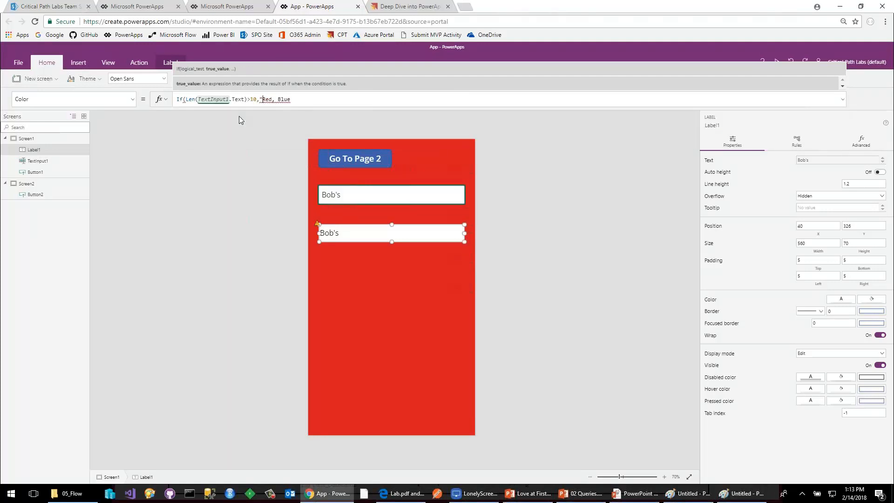
{"action": "key", "text": "End"}
{"action": "type", "text": ")"}
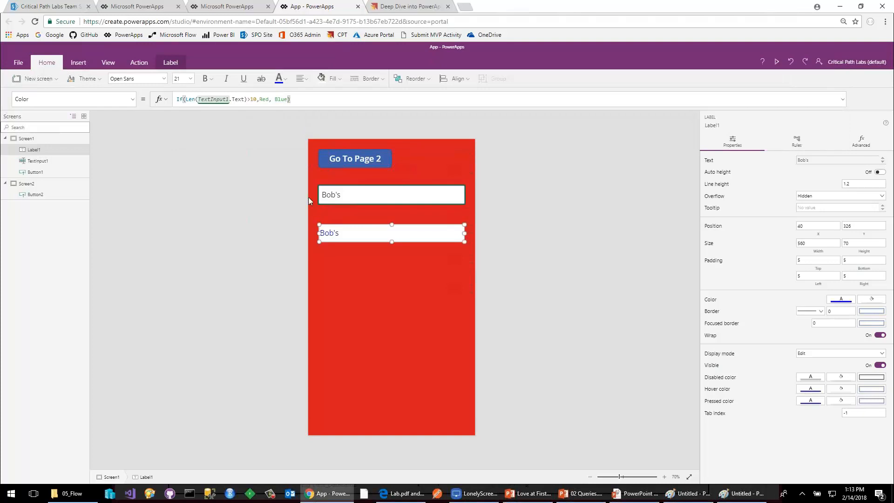
Test the label's conditional colour by adding "dpdlpdlpldpldp" to the text input and trimming it back to "Bob's dpd".
{"action": "left_click", "coordinate": [369, 198]}
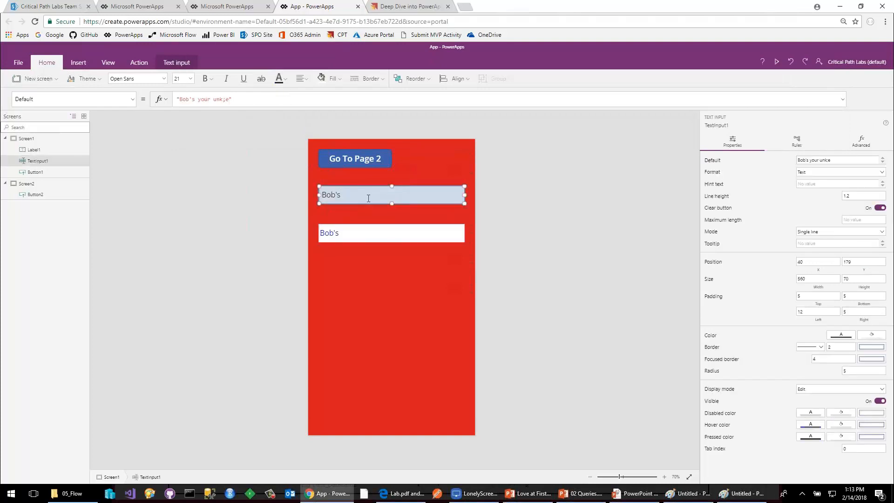
{"action": "type", "text": "dpdlpdlpldpldp"}
{"action": "key", "text": "BackSpace"}
{"action": "key", "text": "BackSpace"}
{"action": "key", "text": "BackSpace"}
{"action": "key", "text": "BackSpace"}
{"action": "key", "text": "BackSpace"}
{"action": "key", "text": "BackSpace"}
{"action": "key", "text": "BackSpace"}
{"action": "key", "text": "BackSpace"}
{"action": "key", "text": "BackSpace"}
{"action": "key", "text": "BackSpace"}
{"action": "key", "text": "BackSpace"}
{"action": "left_click", "coordinate": [382, 238]}
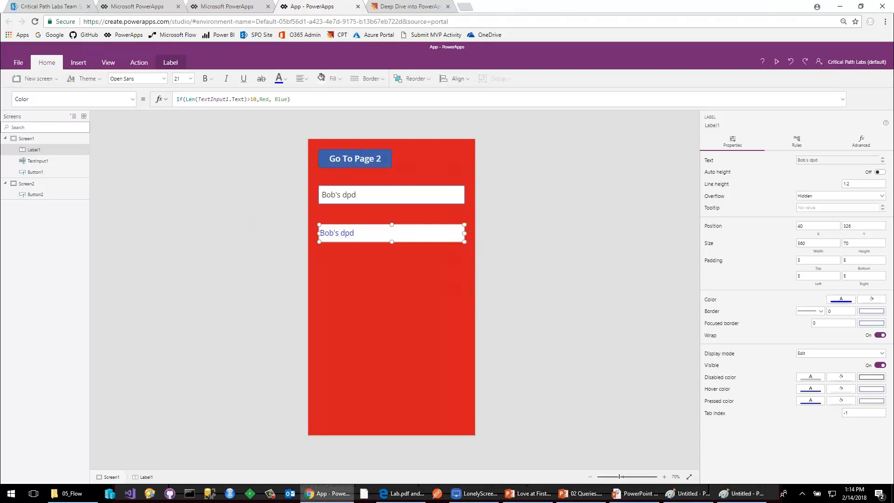
{"action": "left_click", "coordinate": [638, 493]}
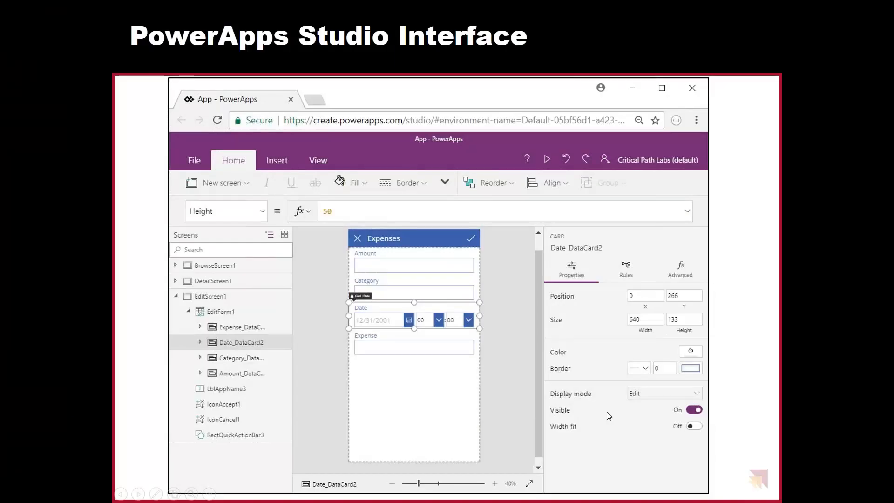
{"action": "left_click", "coordinate": [609, 416]}
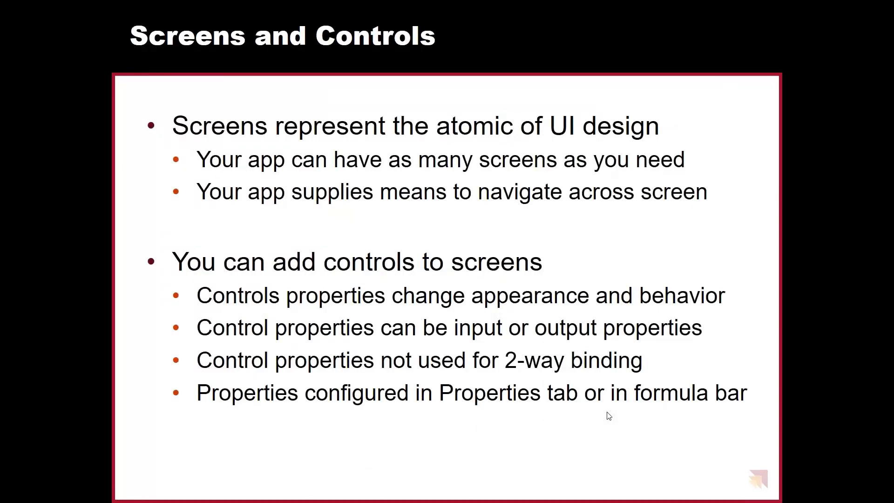
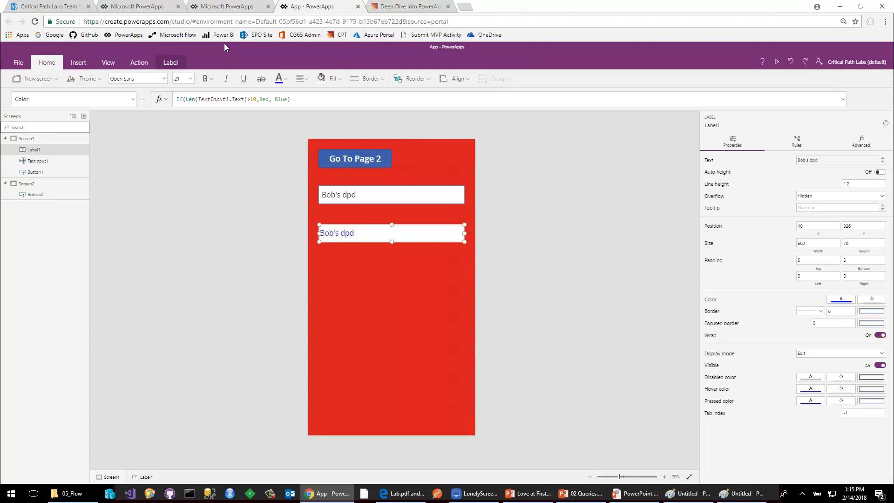
Leave the current app without saving, open Expense Data.xlsx from OneDrive and fit the Date column to its contents.
{"action": "left_click", "coordinate": [485, 35]}
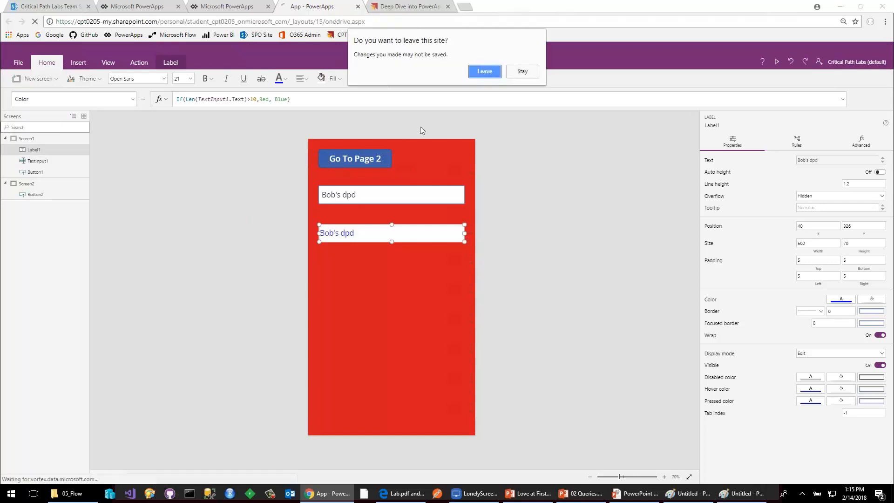
{"action": "left_click", "coordinate": [484, 73]}
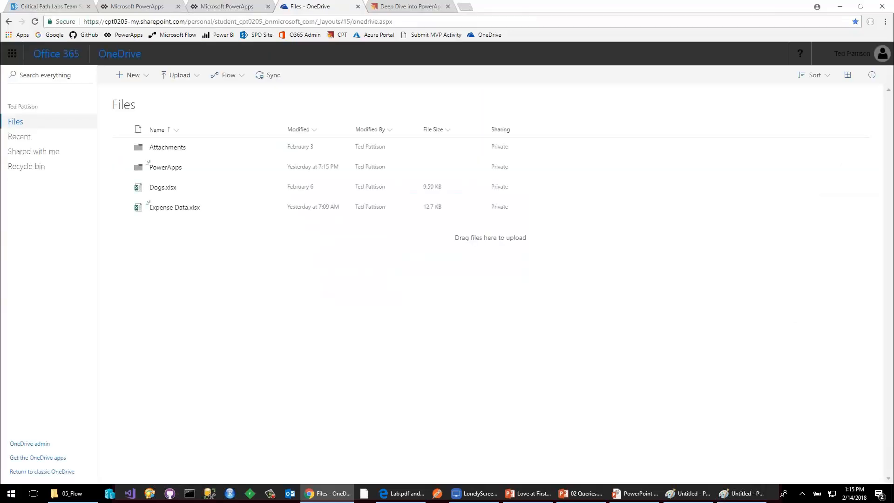
{"action": "left_click", "coordinate": [168, 209]}
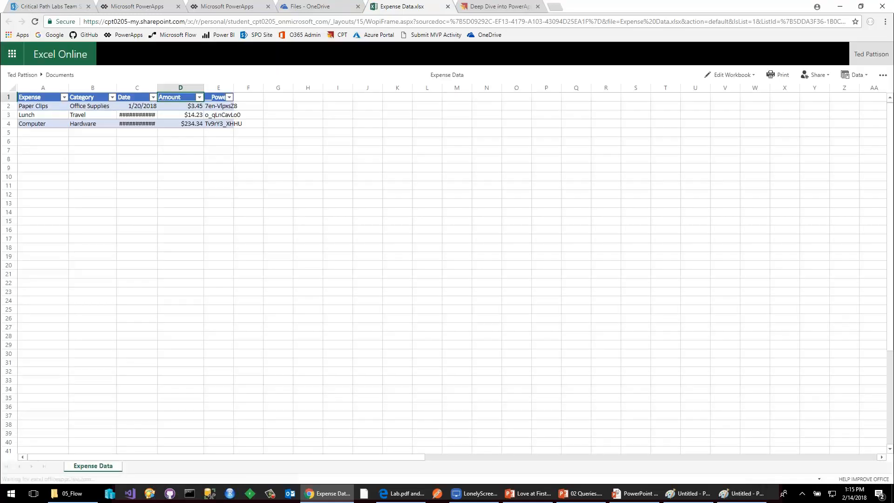
{"action": "double_click", "coordinate": [157, 88]}
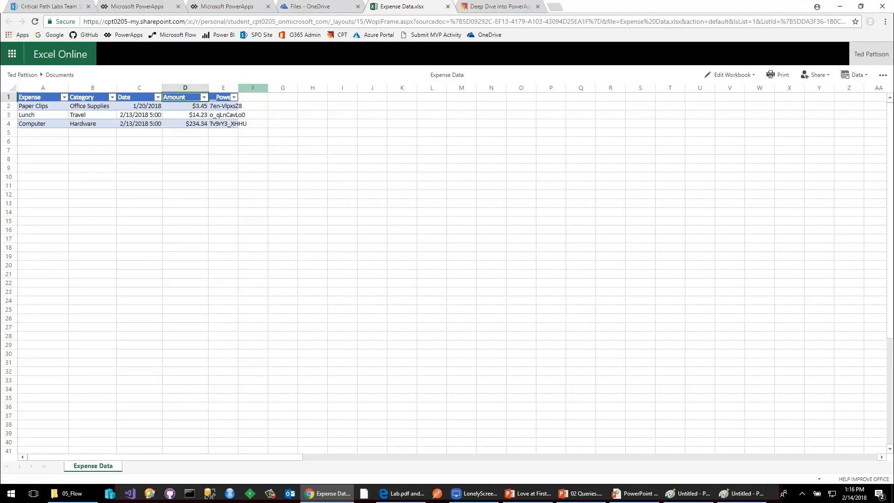
Create a new phone-layout PowerApps app from OneDrive for Business, connected to the Expenses table in Expense Data.xlsx.
{"action": "left_click", "coordinate": [228, 6]}
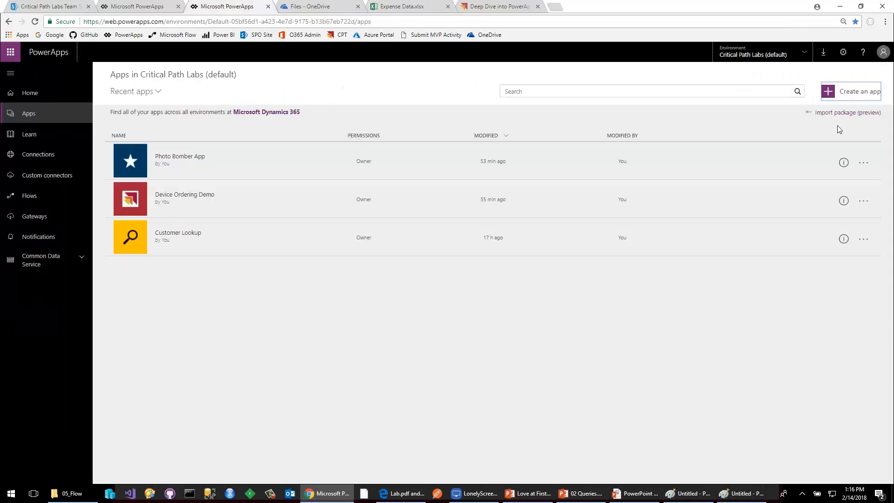
{"action": "left_click", "coordinate": [850, 93]}
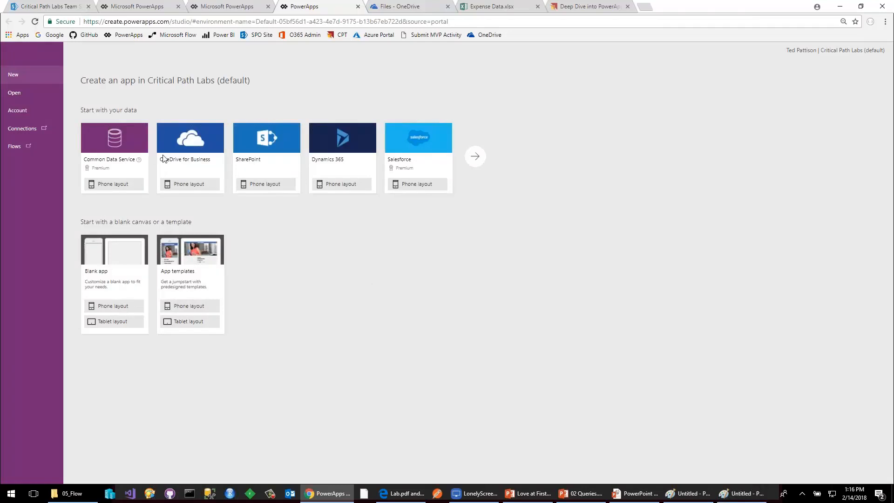
{"action": "left_click", "coordinate": [189, 186]}
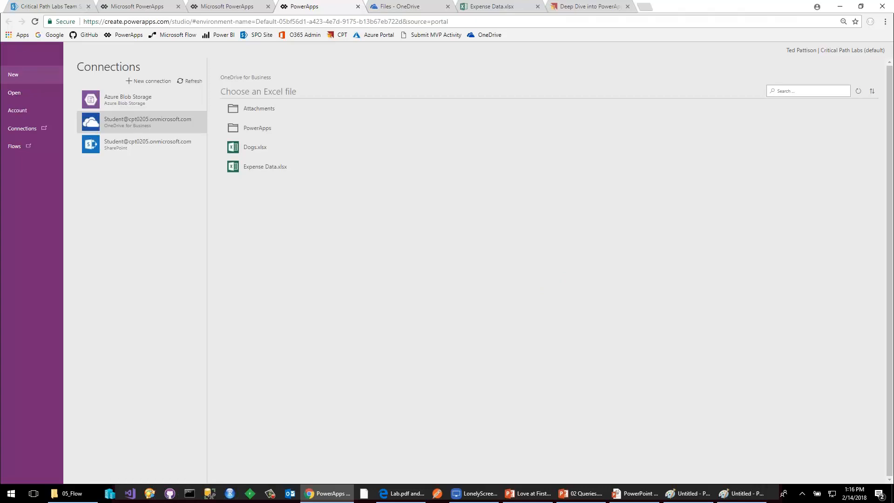
{"action": "left_click", "coordinate": [268, 175]}
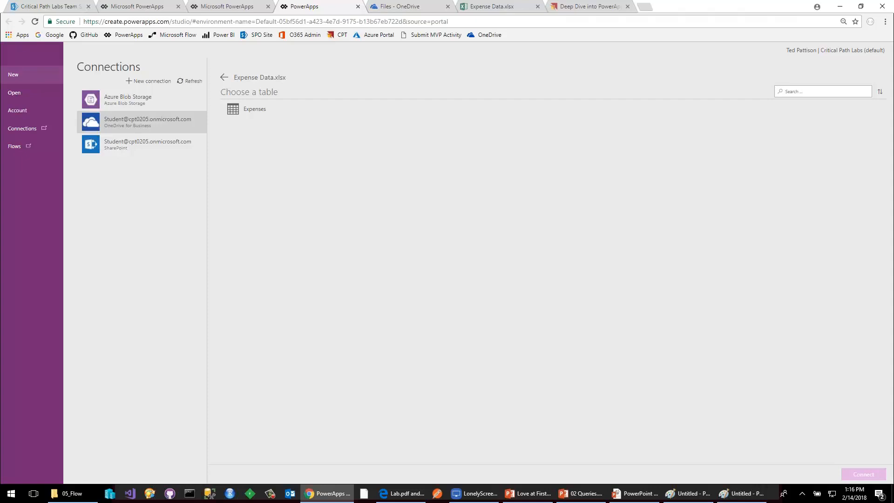
{"action": "left_click", "coordinate": [254, 109]}
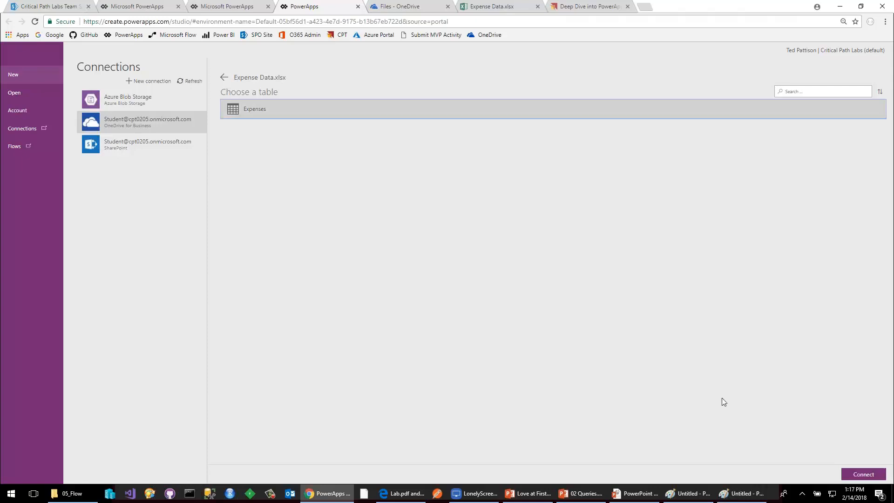
{"action": "left_click", "coordinate": [858, 475]}
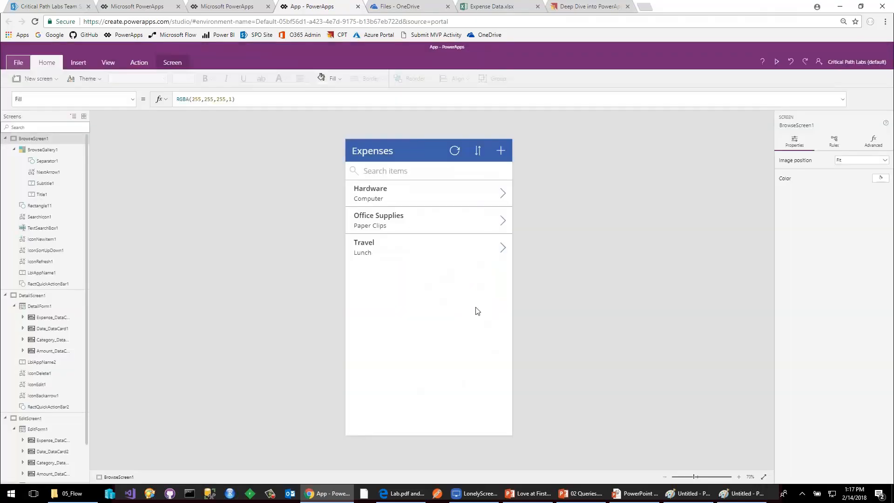
Collapse the three screens in the screen tree and look through DetailScreen1, EditScreen1 and BrowseScreen1.
{"action": "left_click", "coordinate": [5, 138]}
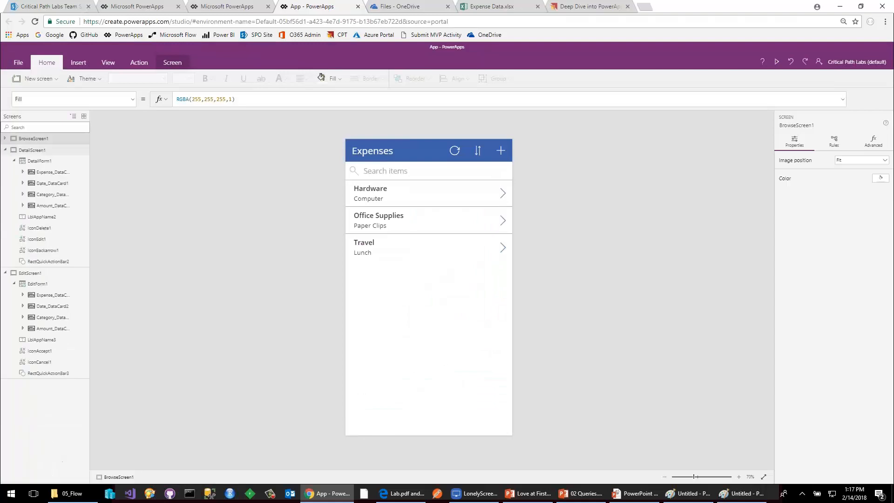
{"action": "left_click", "coordinate": [5, 150]}
{"action": "left_click", "coordinate": [6, 161]}
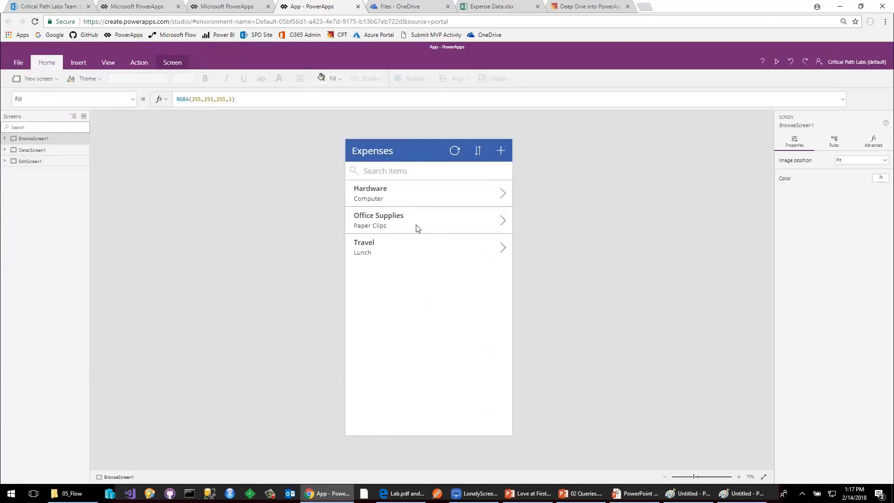
{"action": "left_click", "coordinate": [52, 154]}
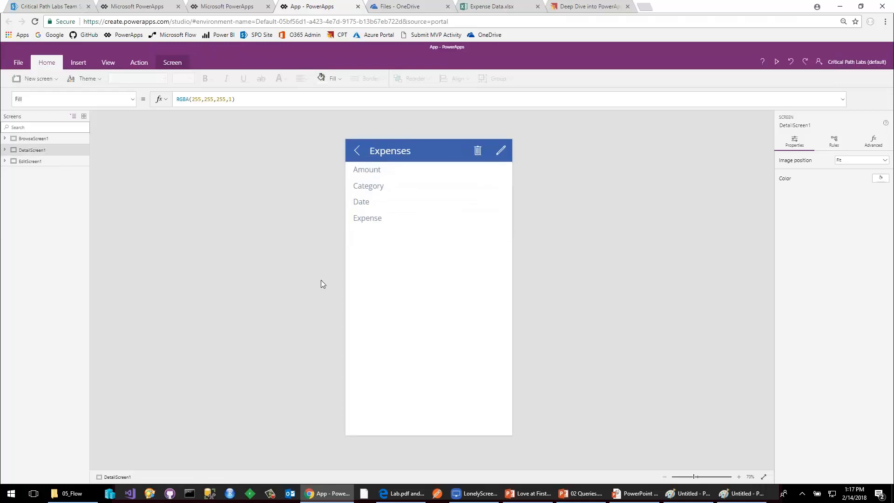
{"action": "left_click", "coordinate": [26, 162]}
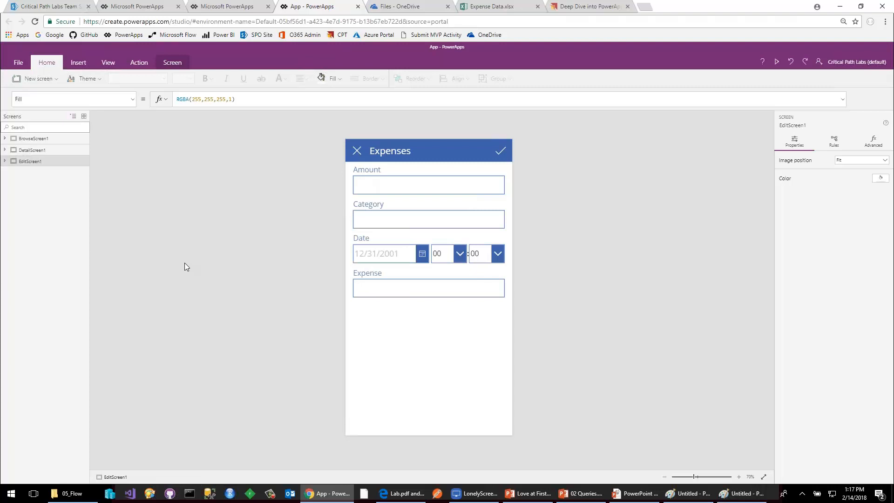
{"action": "left_click", "coordinate": [37, 139]}
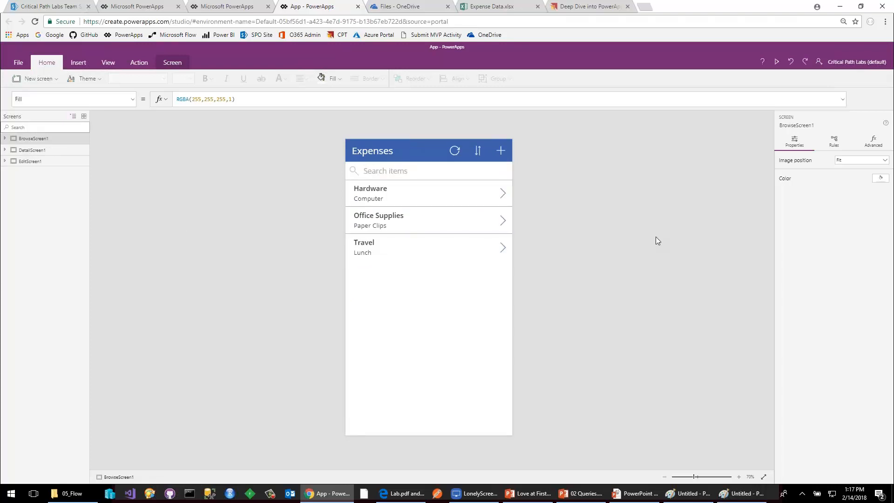
Preview the app and start a new expense record with an Amount of 300.
{"action": "left_click", "coordinate": [776, 62]}
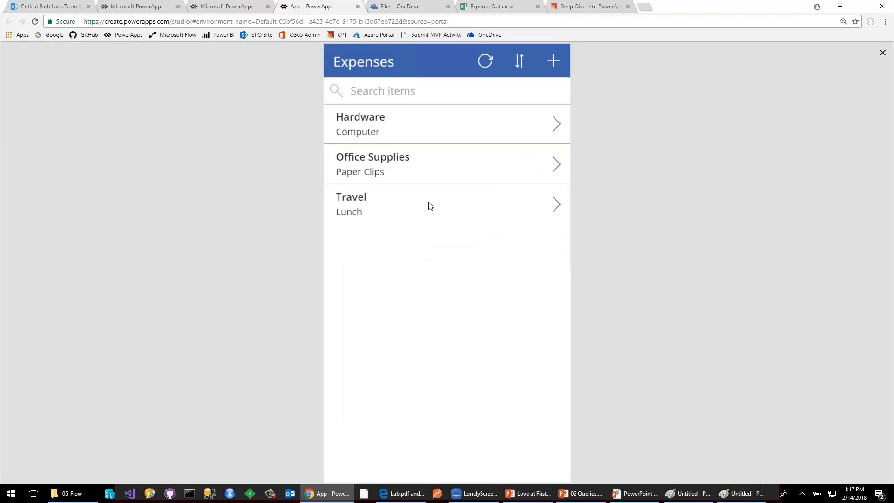
{"action": "left_click", "coordinate": [554, 63]}
{"action": "left_click", "coordinate": [393, 118]}
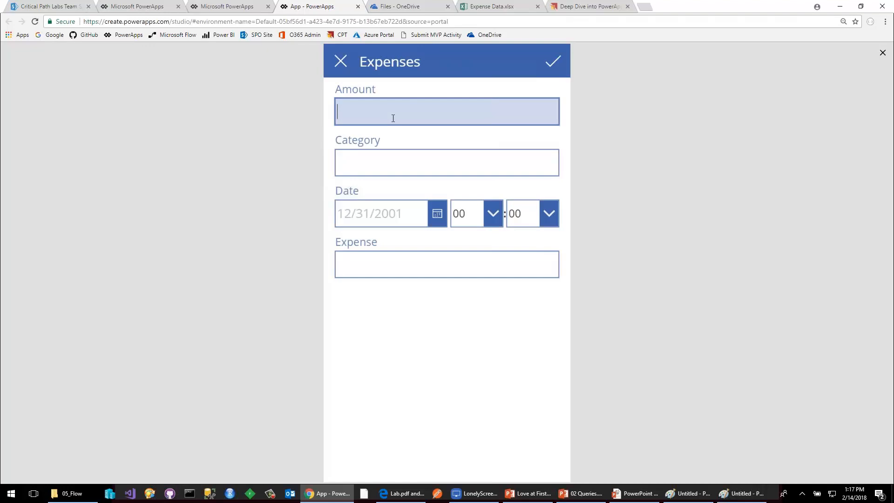
{"action": "type", "text": "3000"}
{"action": "key", "text": "BackSpace"}
{"action": "key", "text": "Tab"}
{"action": "key", "text": "Tab"}
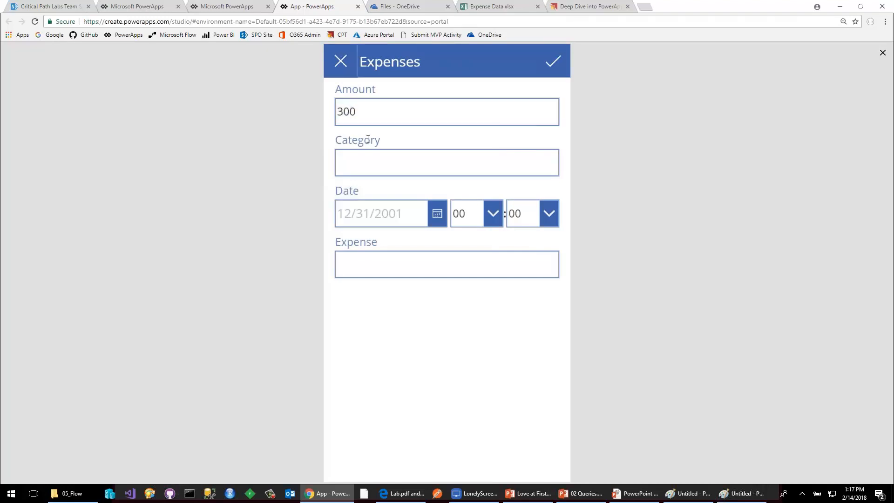
Set the record's Category to "Office supplies" and try to choose February 13, 2018 as its date.
{"action": "left_click", "coordinate": [424, 168]}
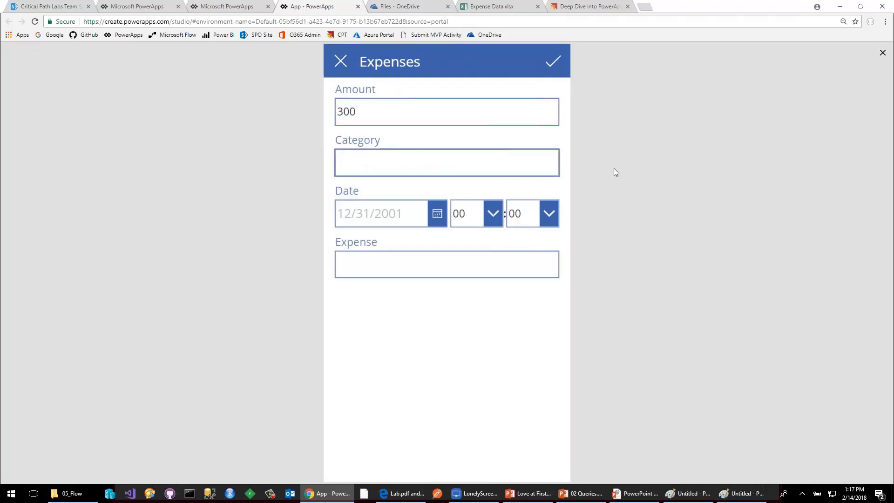
{"action": "type", "text": "Office supplies"}
{"action": "key", "text": "Tab"}
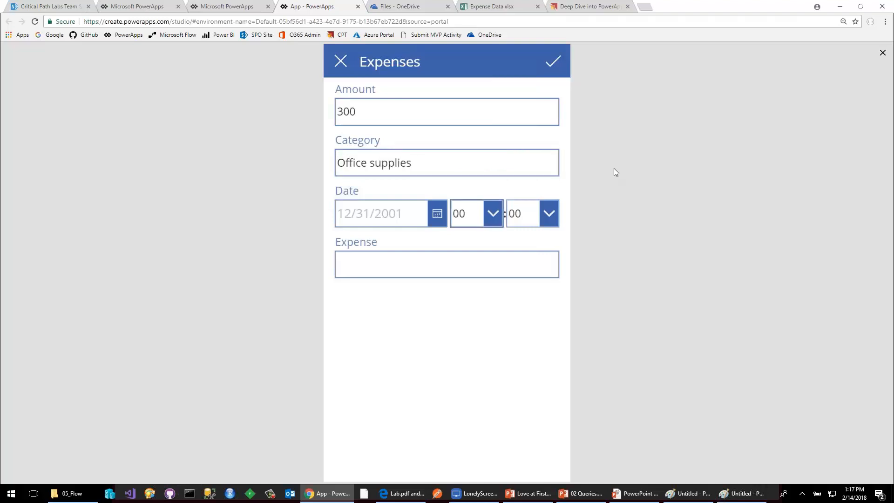
{"action": "left_click", "coordinate": [439, 220]}
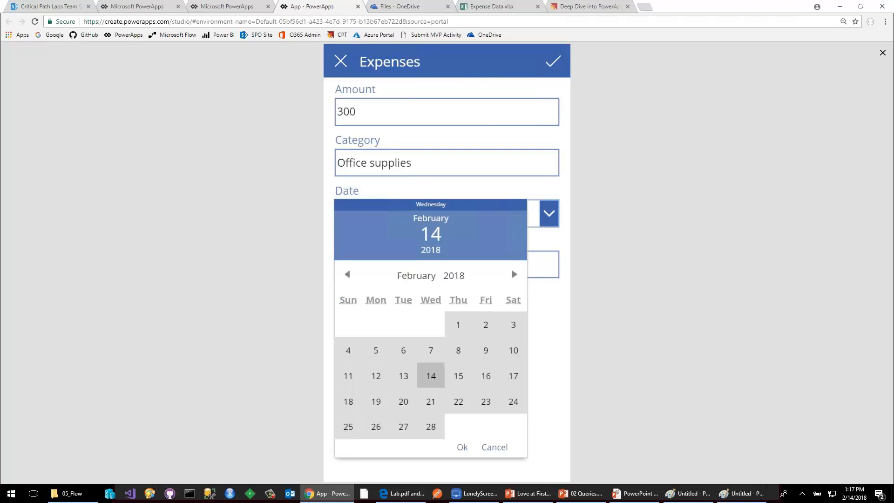
{"action": "left_click", "coordinate": [407, 381]}
Enter "Paper clips" as the Expense and save the new record.
{"action": "left_click", "coordinate": [551, 272]}
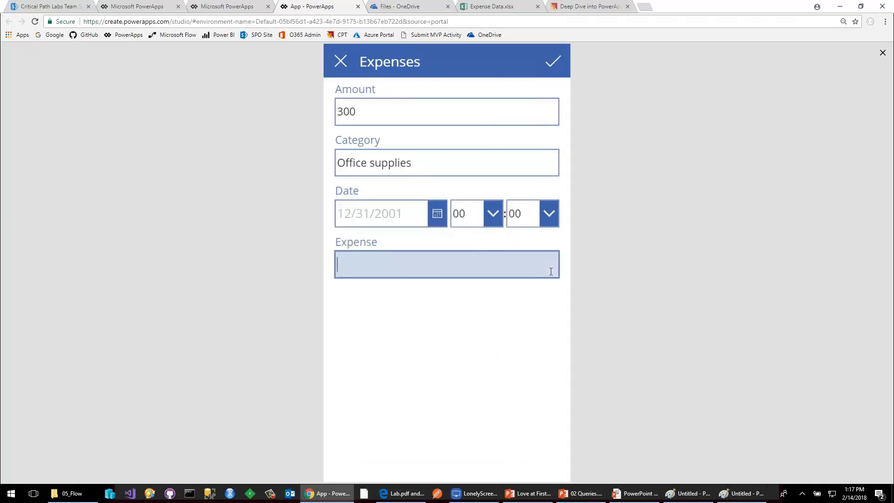
{"action": "type", "text": "Paper clips"}
{"action": "left_click", "coordinate": [553, 61]}
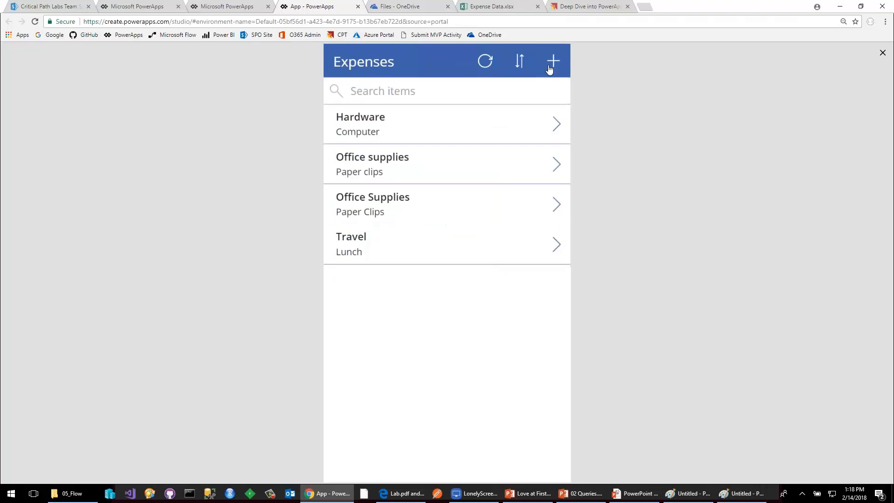
Reload the Expense Data workbook to check for the new record, and return to the app and exit its preview.
{"action": "mouse_move", "coordinate": [420, 1]}
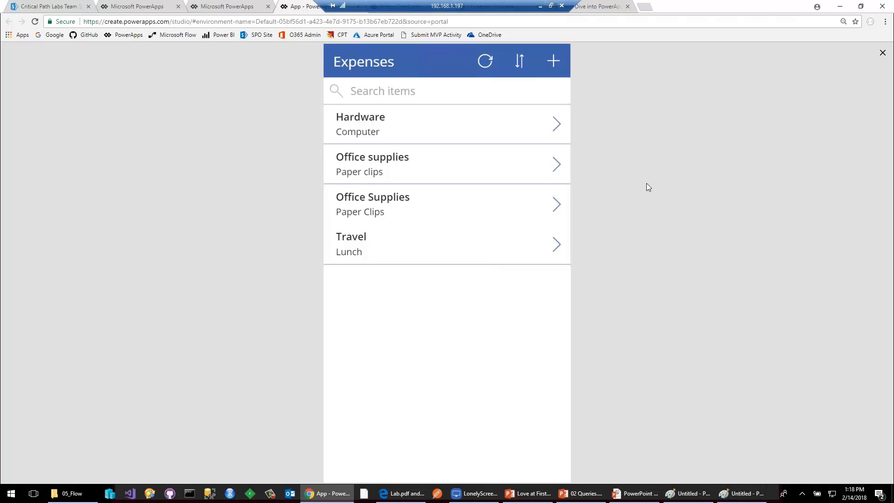
{"action": "left_click", "coordinate": [505, 7]}
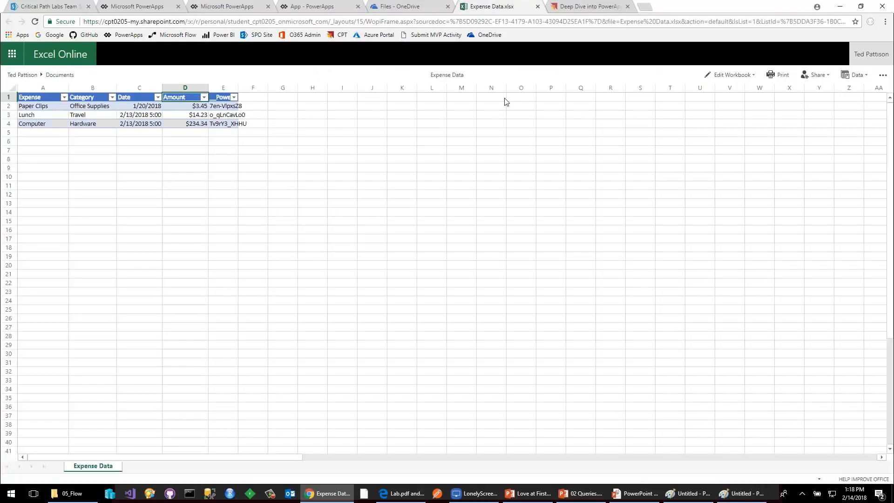
{"action": "left_click", "coordinate": [34, 21]}
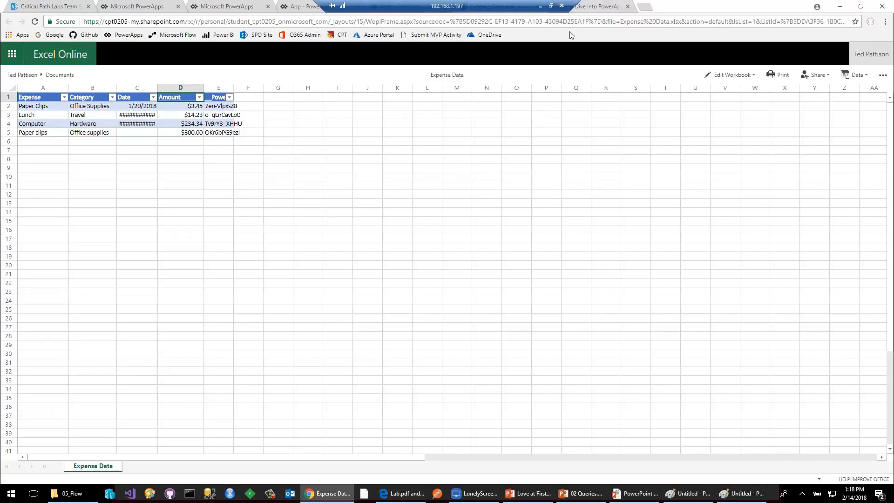
{"action": "left_click", "coordinate": [401, 5]}
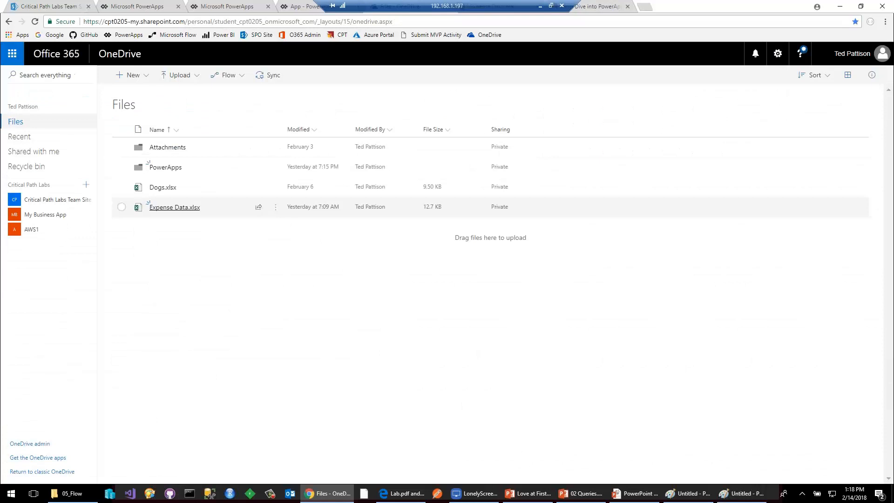
{"action": "left_click", "coordinate": [292, 6]}
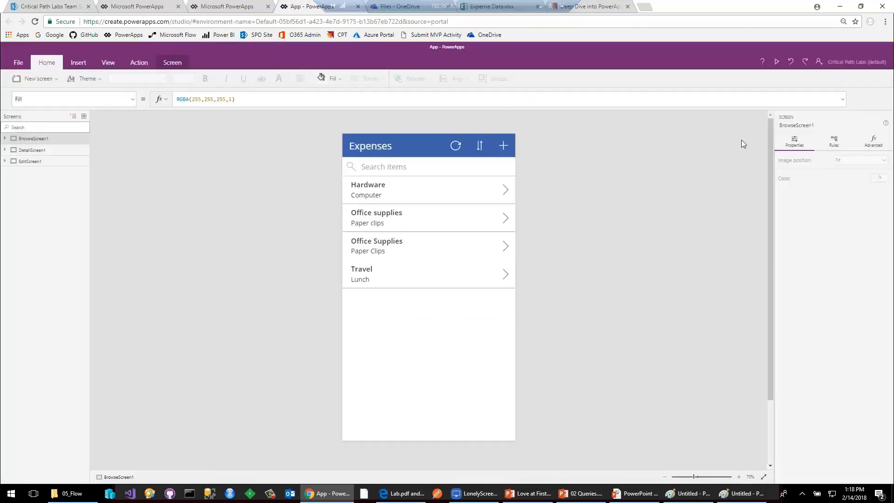
{"action": "left_click", "coordinate": [882, 53]}
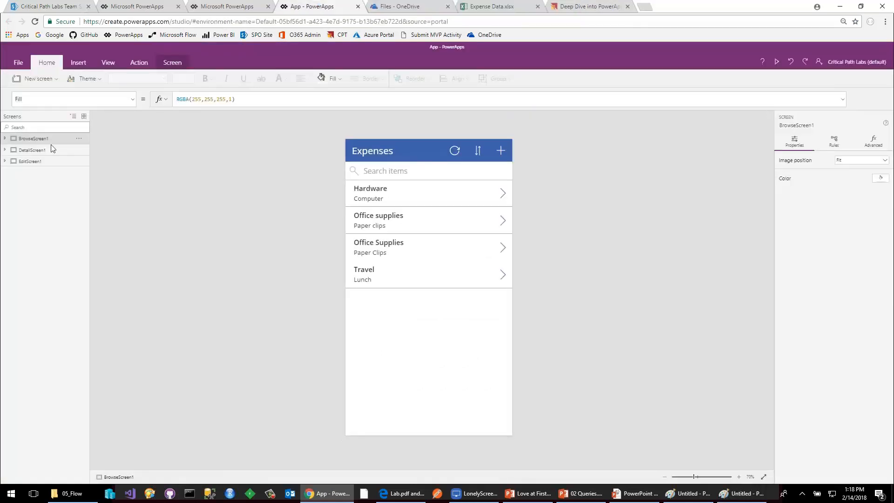
View EditScreen1, and expand BrowseScreen1 to examine the Items formula of BrowseGallery1.
{"action": "left_click", "coordinate": [30, 161]}
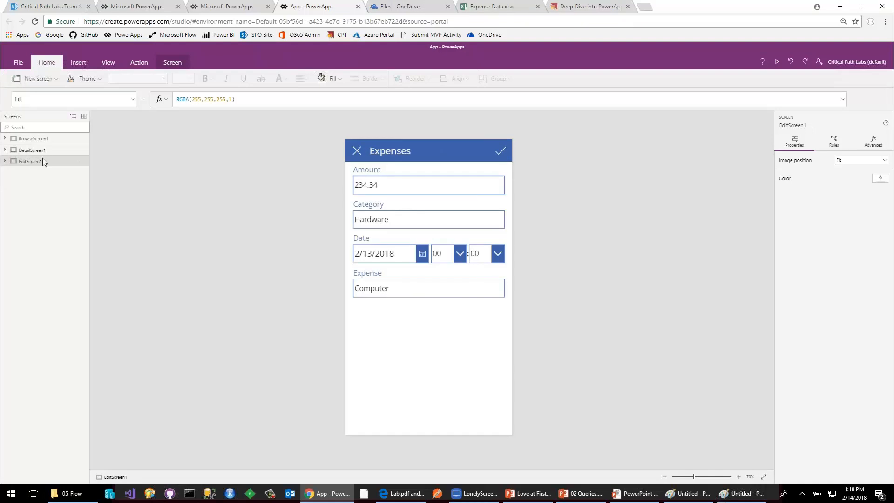
{"action": "left_click", "coordinate": [45, 139]}
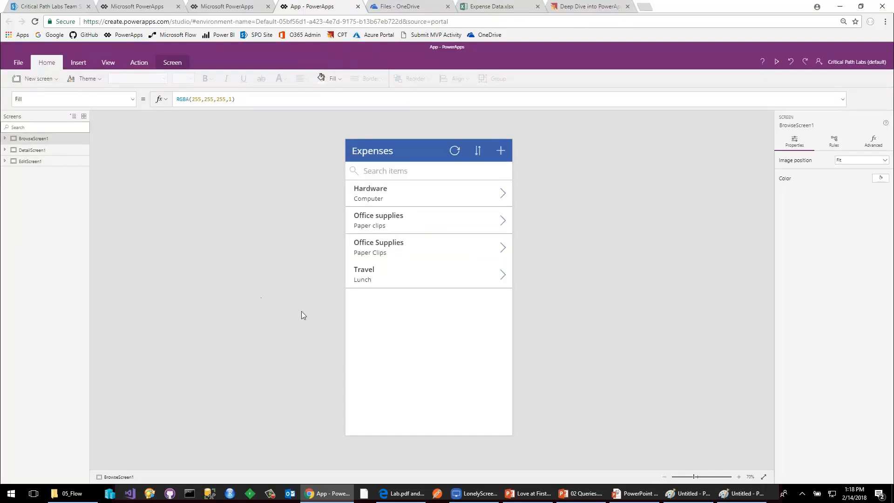
{"action": "left_click", "coordinate": [5, 138]}
{"action": "left_click", "coordinate": [29, 151]}
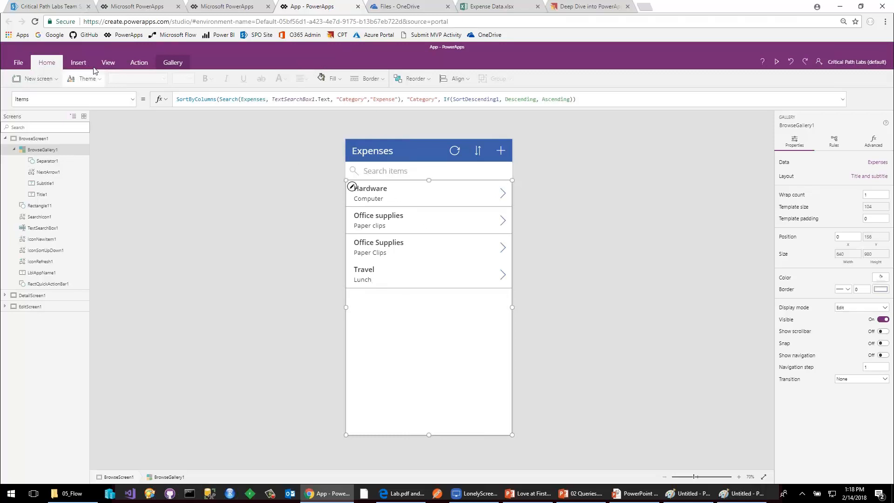
Show the app's data sources and select the title label in the gallery's first item to examine its field binding.
{"action": "left_click", "coordinate": [108, 64]}
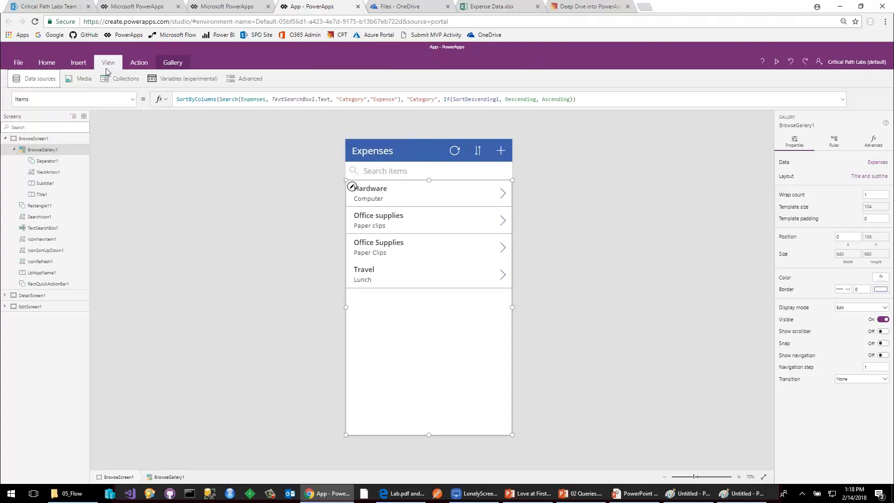
{"action": "left_click", "coordinate": [43, 81]}
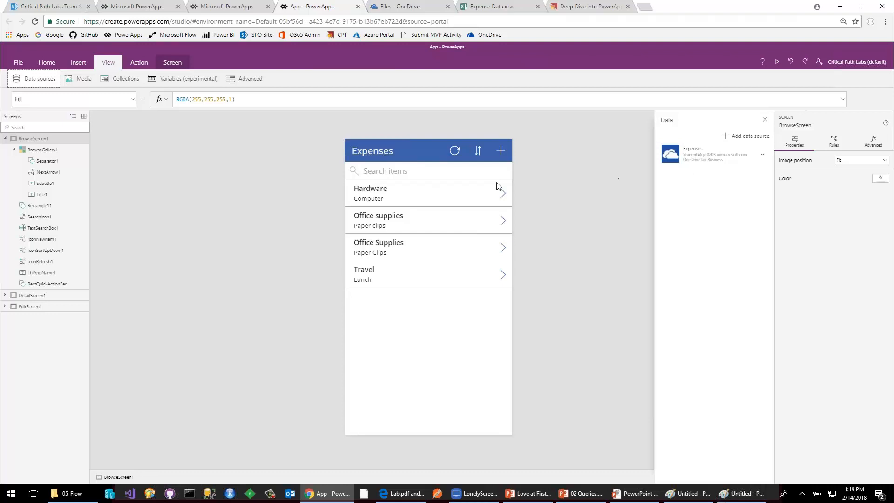
{"action": "left_click", "coordinate": [446, 192]}
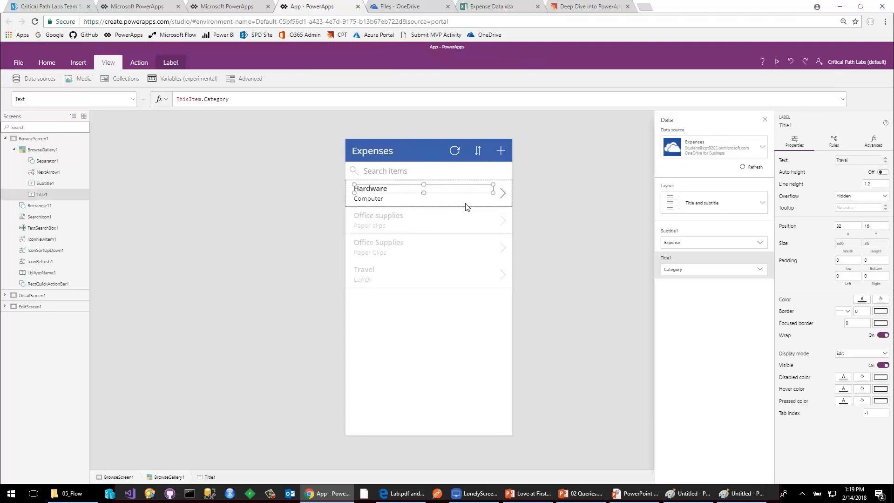
Switch the browse gallery to the "Title, subtitle, and body" layout and bind its title to the Expense field.
{"action": "left_click", "coordinate": [697, 210]}
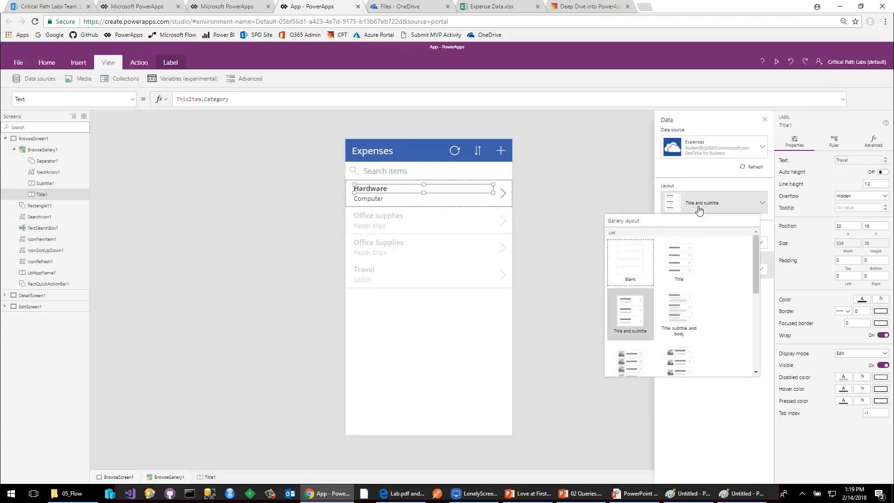
{"action": "left_click", "coordinate": [686, 317]}
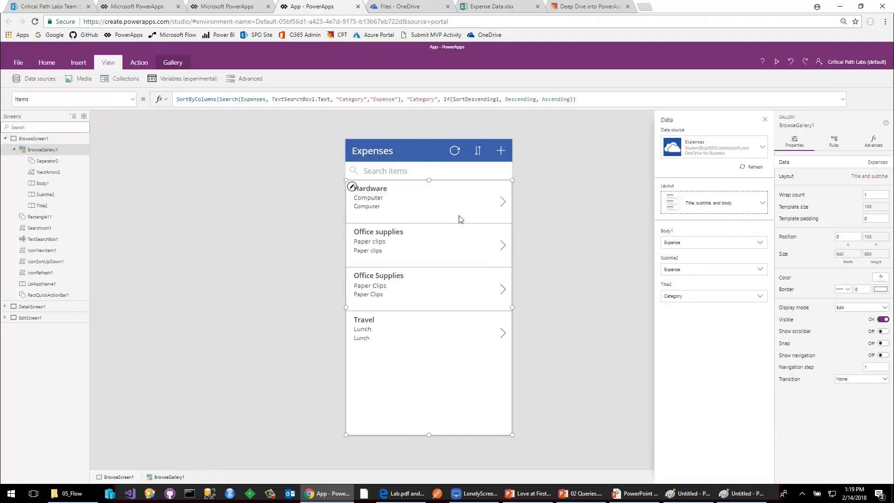
{"action": "left_click", "coordinate": [722, 300]}
{"action": "left_click", "coordinate": [734, 300]}
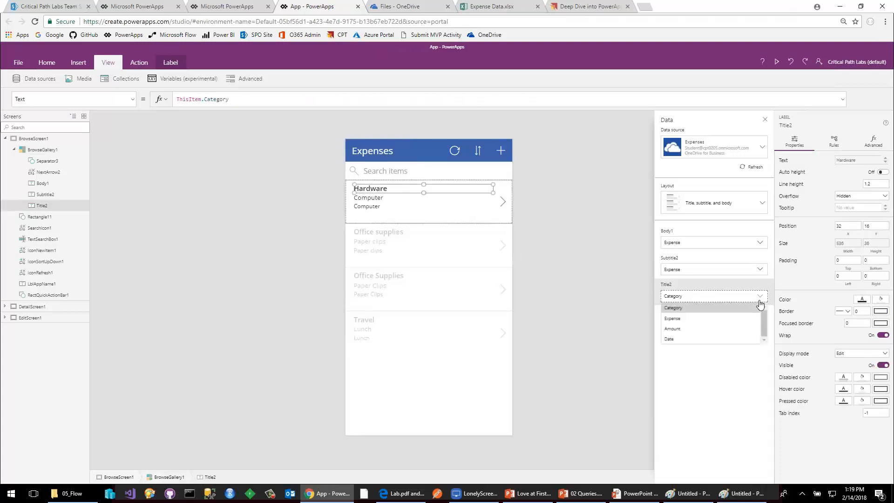
{"action": "left_click", "coordinate": [687, 320]}
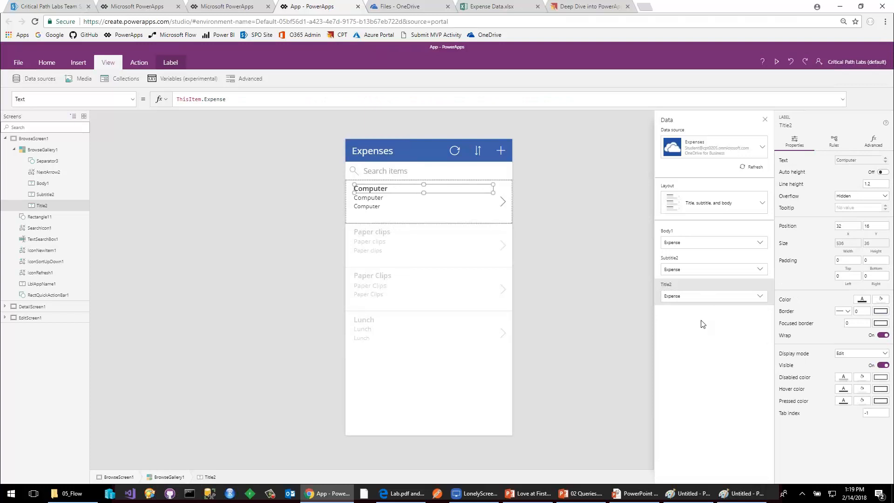
Bind the gallery's subtitle to the Category field and its body to the Amount field.
{"action": "left_click", "coordinate": [697, 270]}
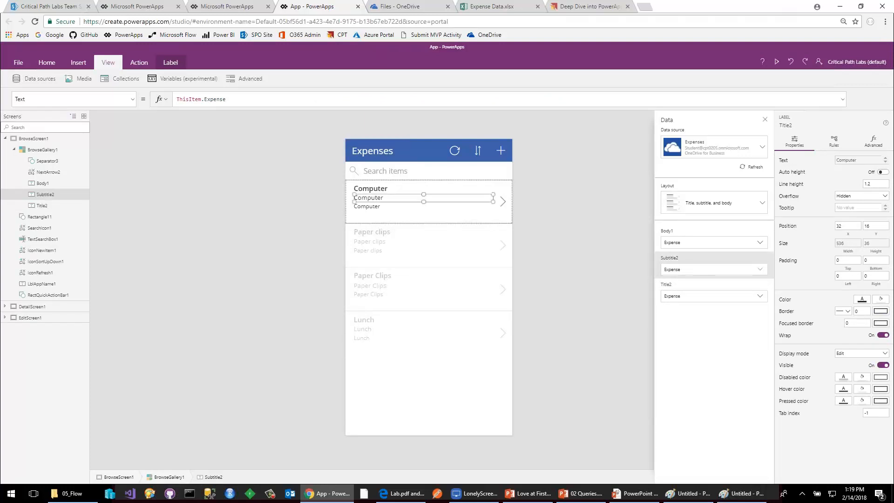
{"action": "left_click", "coordinate": [698, 270]}
{"action": "left_click", "coordinate": [694, 280]}
{"action": "left_click", "coordinate": [690, 245]}
{"action": "left_click", "coordinate": [689, 246]}
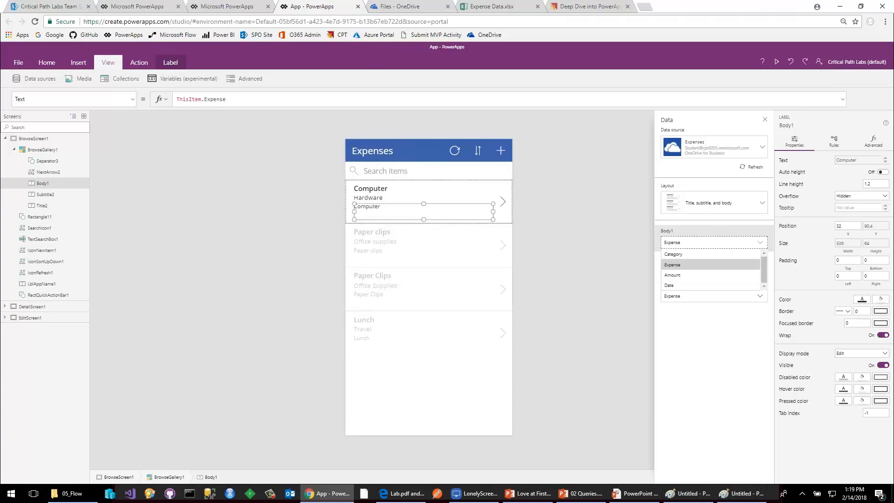
{"action": "left_click", "coordinate": [690, 275]}
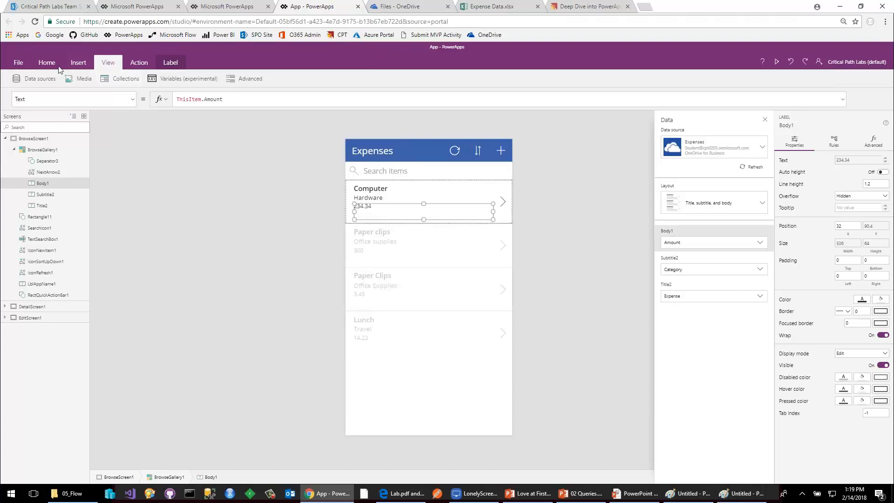
Set the font size of the gallery's amount label to 18.
{"action": "left_click", "coordinate": [46, 63]}
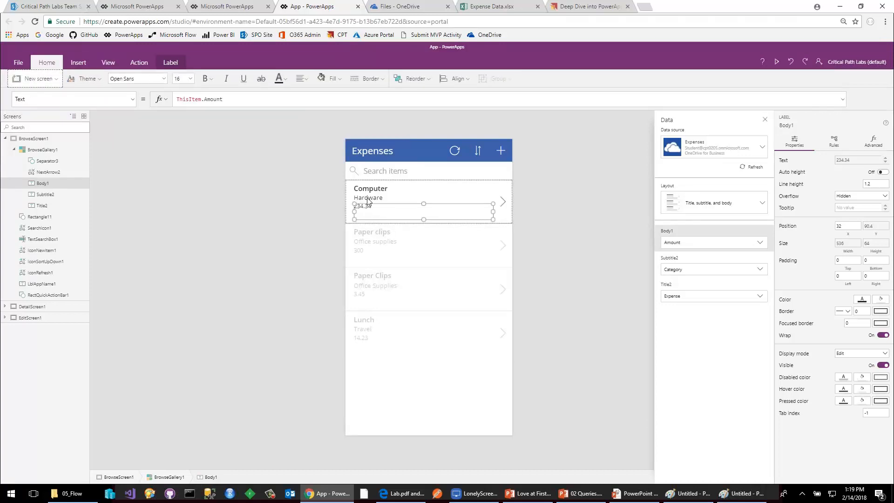
{"action": "left_click", "coordinate": [190, 79]}
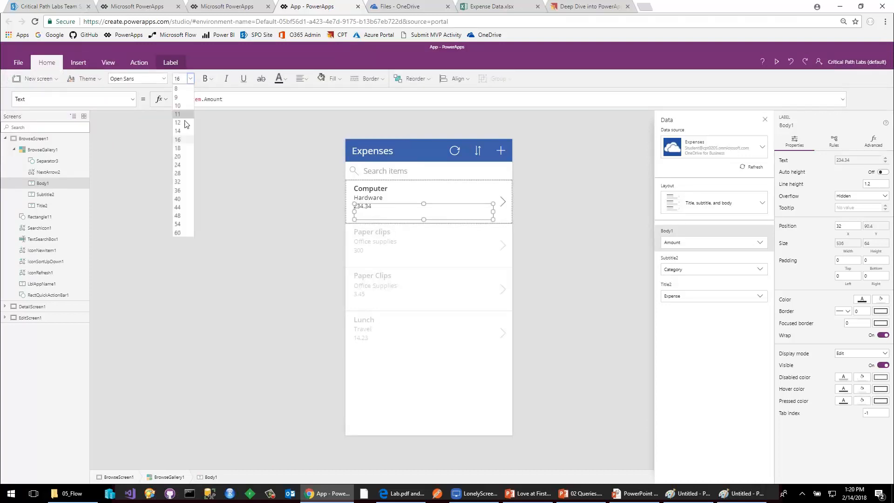
{"action": "left_click", "coordinate": [178, 148]}
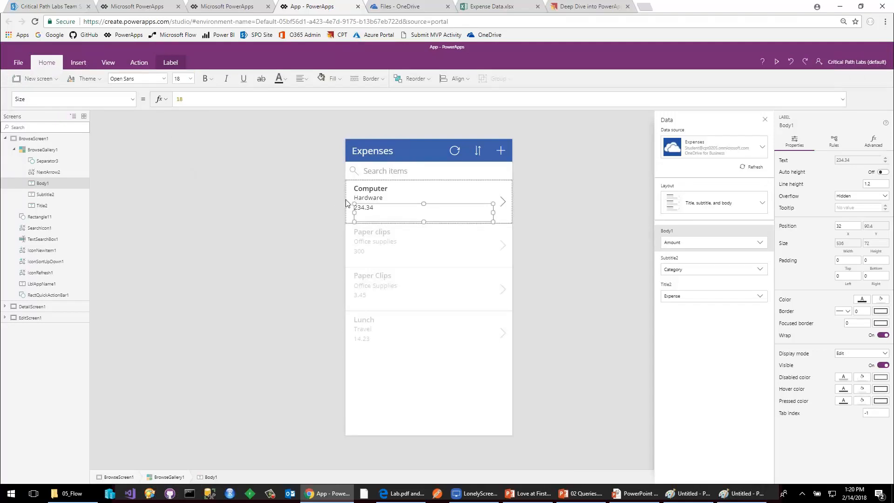
Wrap ThisItem.Amount in the amount label's Text formula with the Text function, giving it an empty format string as second argument.
{"action": "left_click", "coordinate": [133, 99]}
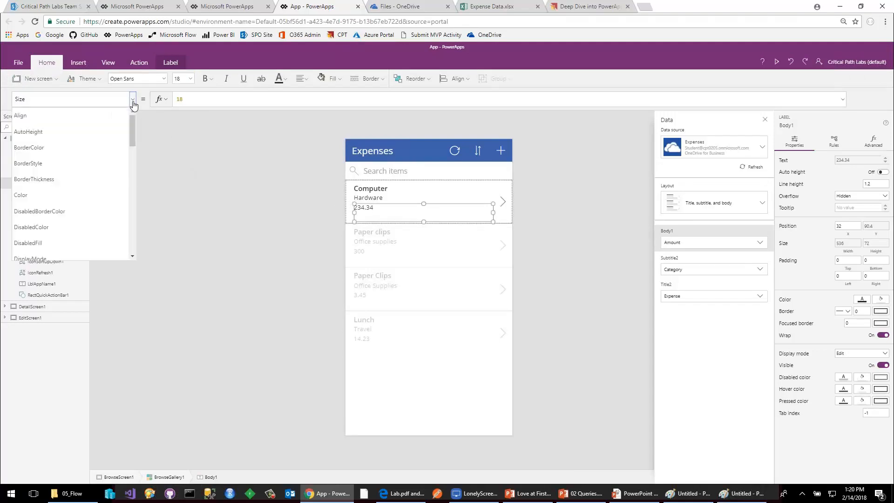
{"action": "scroll", "coordinate": [85, 180], "scroll_direction": "down", "scroll_amount": 3}
{"action": "scroll", "coordinate": [86, 183], "scroll_direction": "down", "scroll_amount": 6}
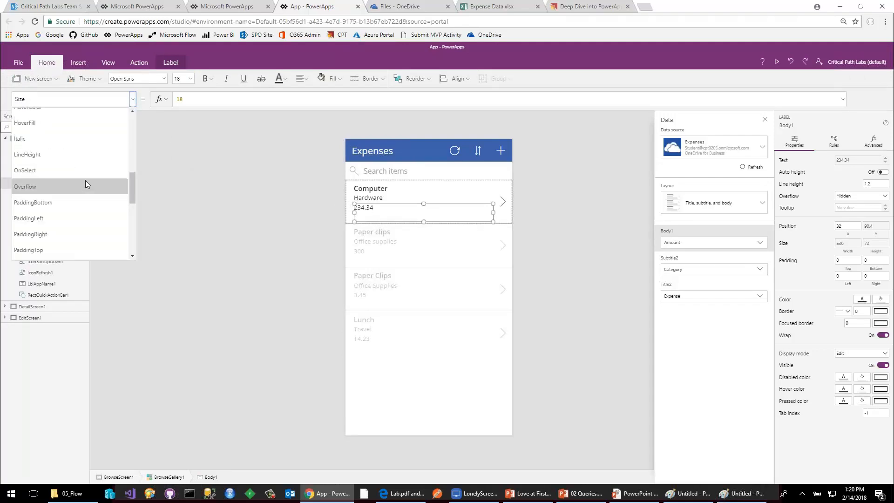
{"action": "scroll", "coordinate": [86, 181], "scroll_direction": "down", "scroll_amount": 1}
{"action": "left_click", "coordinate": [85, 181]}
{"action": "left_click", "coordinate": [404, 102]}
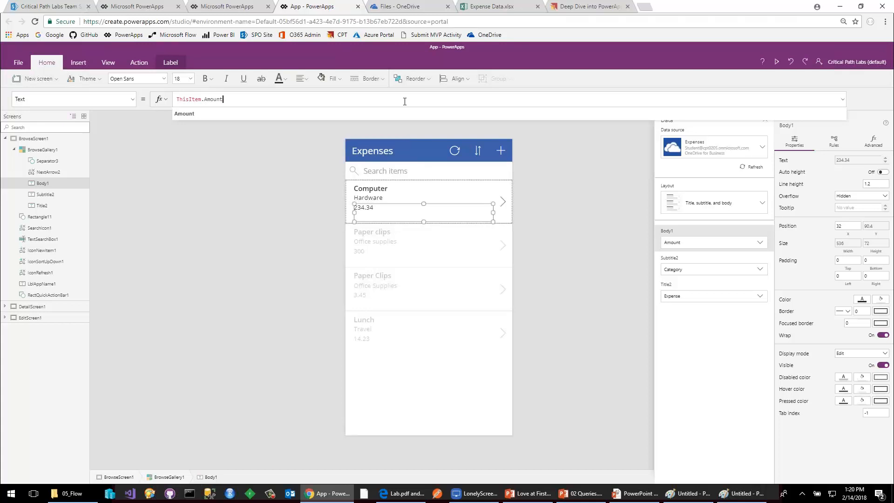
{"action": "key", "text": "ctrl+Left"}
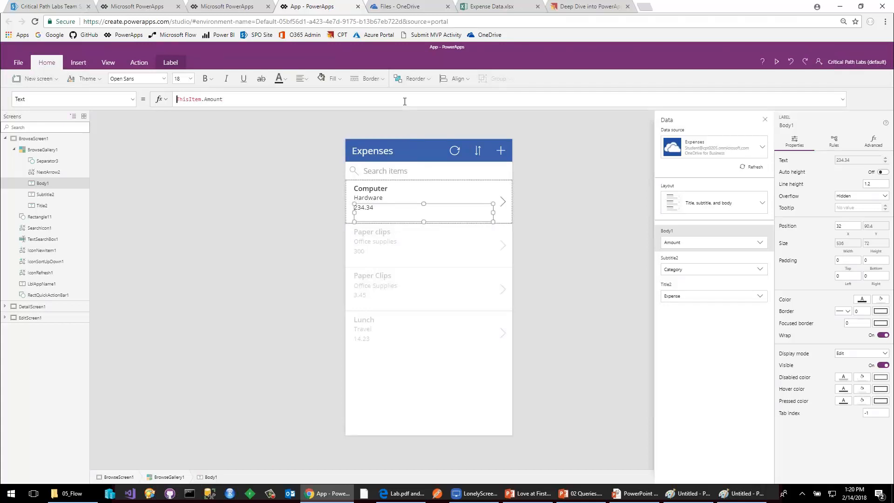
{"action": "type", "text": "Text("}
{"action": "key", "text": "Delete"}
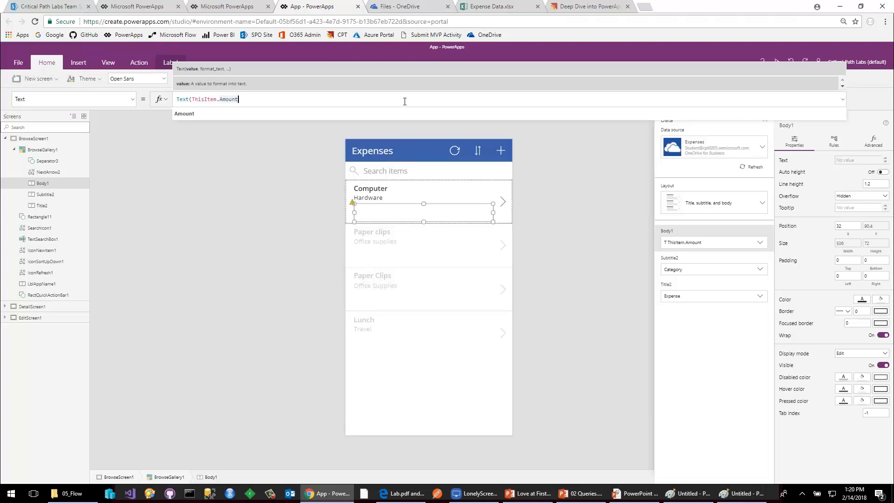
{"action": "type", "text": ", \"\")"}
{"action": "key", "text": "Left"}
{"action": "key", "text": "Left"}
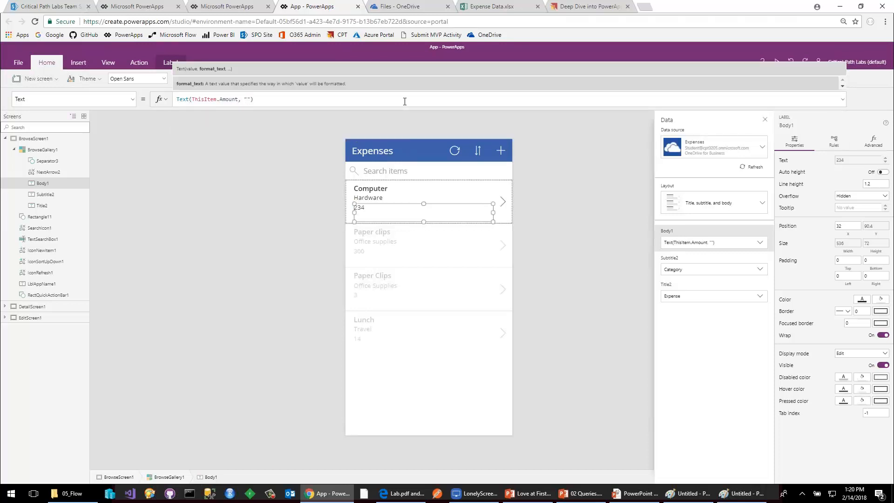
Enter the currency format $#,###.00 as the format string of the amount label's Text formula.
{"action": "type", "text": "$#,###.00"}
{"action": "left_click", "coordinate": [281, 184]}
{"action": "left_click", "coordinate": [375, 209]}
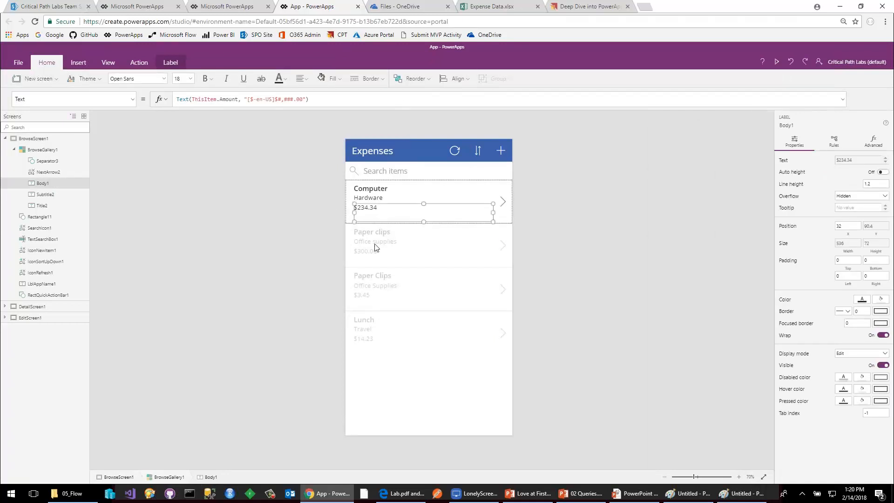
Replace the amount label's Color formula with If(Amount>100, Red, Black).
{"action": "left_click", "coordinate": [133, 102]}
{"action": "scroll", "coordinate": [86, 188], "scroll_direction": "up", "scroll_amount": 5}
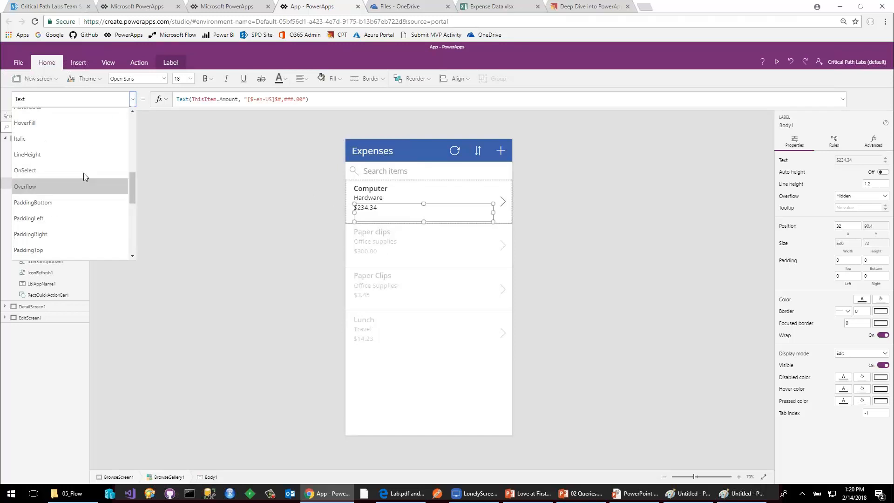
{"action": "scroll", "coordinate": [84, 166], "scroll_direction": "up", "scroll_amount": 4}
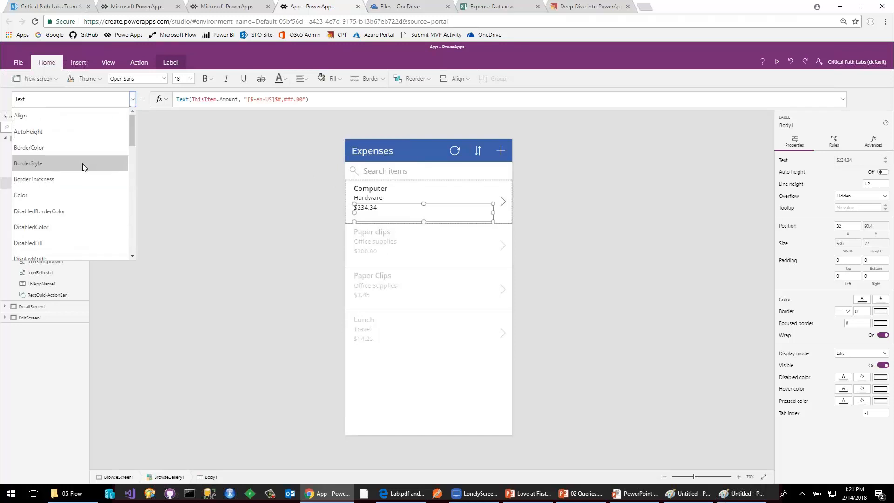
{"action": "left_click", "coordinate": [75, 195]}
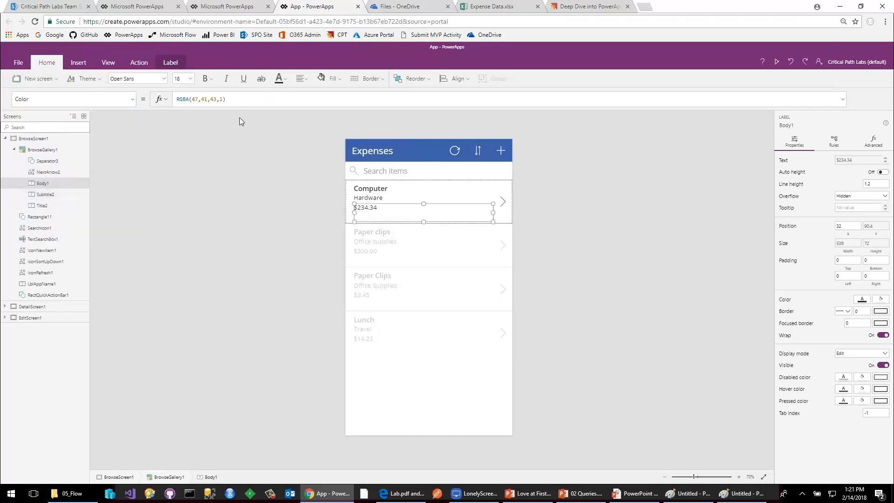
{"action": "left_click", "coordinate": [251, 100]}
{"action": "key", "text": "shift+Left"}
{"action": "key", "text": "shift+Left"}
{"action": "key", "text": "shift+Left"}
{"action": "key", "text": "shift+Left"}
{"action": "key", "text": "shift+Left"}
{"action": "key", "text": "shift+Left"}
{"action": "key", "text": "shift+Left"}
{"action": "key", "text": "shift+Left"}
{"action": "key", "text": "shift+Left"}
{"action": "key", "text": "shift+Left"}
{"action": "key", "text": "shift+Left"}
{"action": "key", "text": "shift+Left"}
{"action": "key", "text": "shift+Left"}
{"action": "key", "text": "shift+Left"}
{"action": "key", "text": "shift+Left"}
{"action": "key", "text": "shift+Left"}
{"action": "type", "text": "If("}
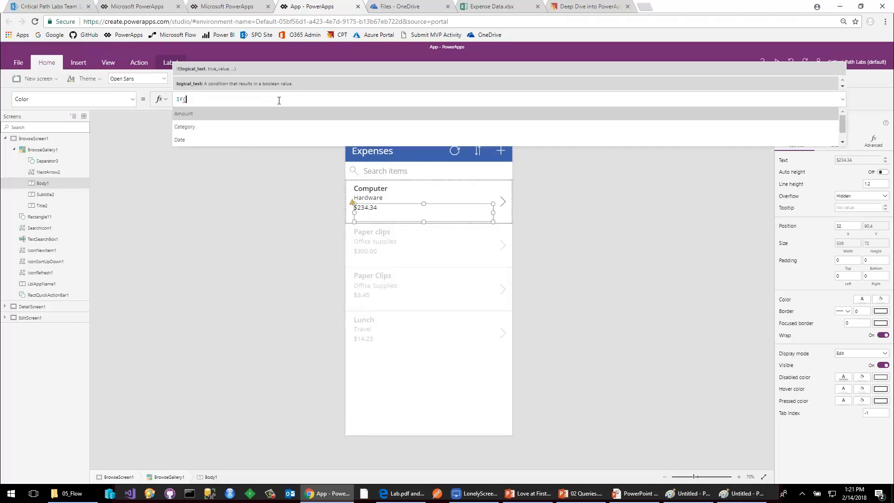
{"action": "key", "text": "Tab"}
{"action": "type", "text": ">100"}
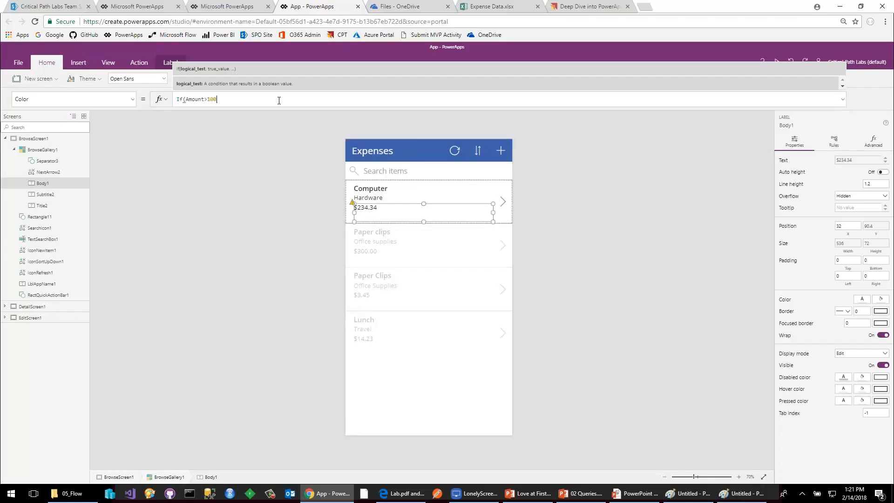
{"action": "type", "text": ", Red, Black)"}
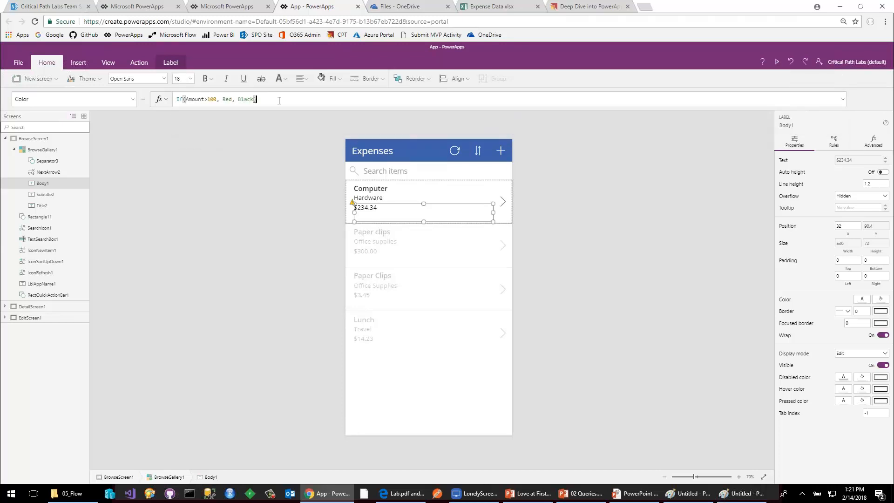
{"action": "key", "text": "Return"}
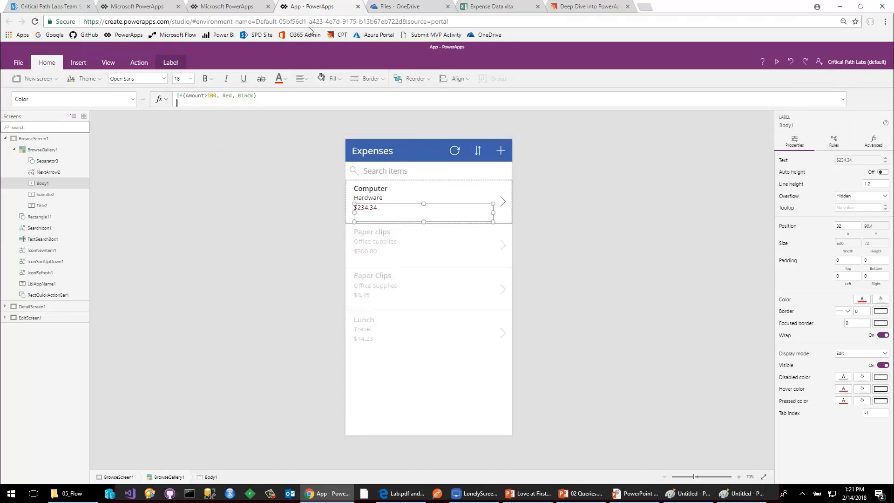
{"action": "left_click", "coordinate": [227, 156]}
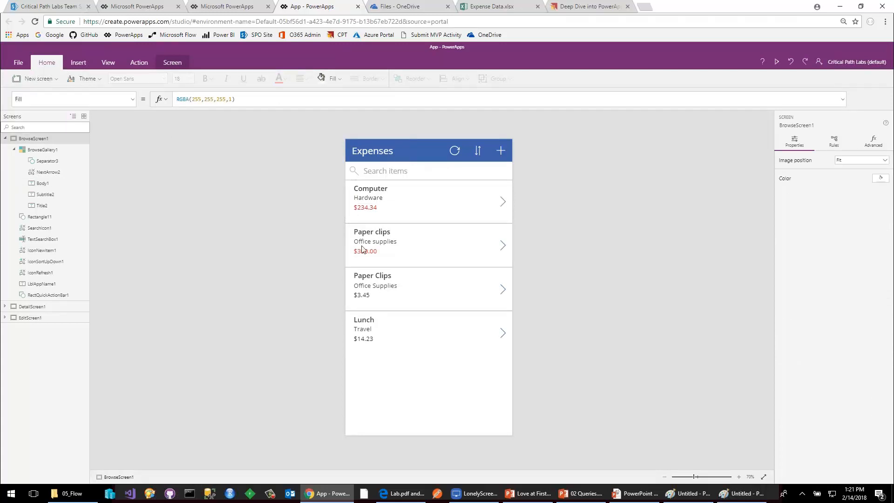
Expand EditScreen1 and view EditForm1's data settings and fields by way of its Amount card.
{"action": "left_click", "coordinate": [5, 138]}
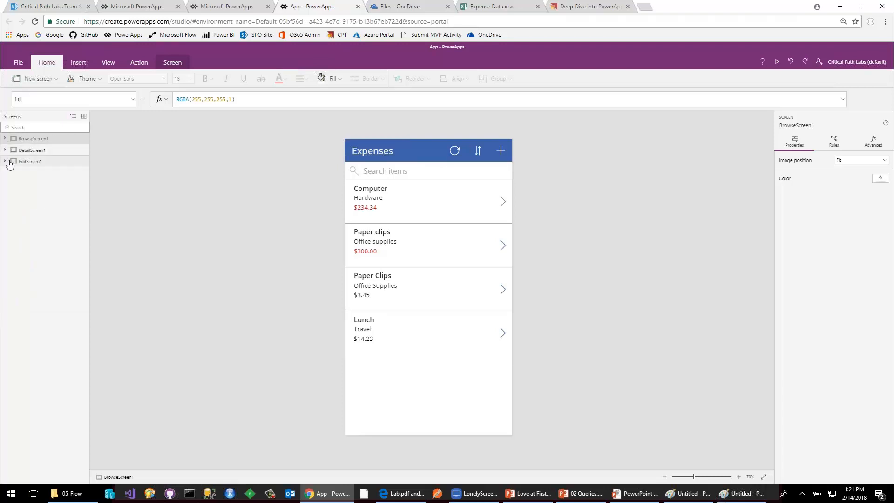
{"action": "left_click", "coordinate": [5, 161]}
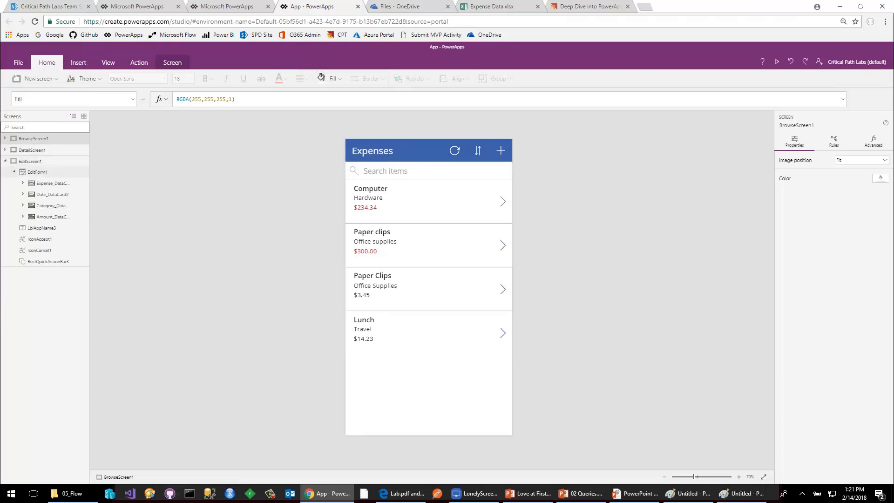
{"action": "double_click", "coordinate": [39, 172]}
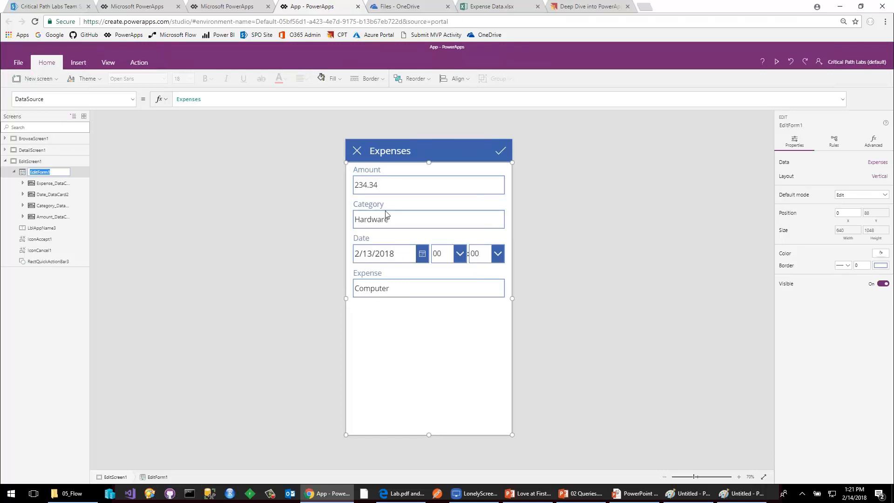
{"action": "left_click", "coordinate": [109, 63]}
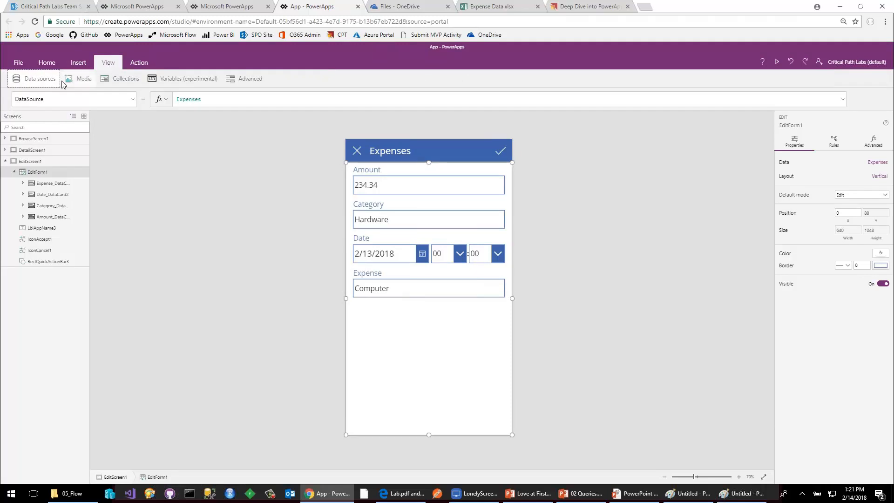
{"action": "left_click", "coordinate": [44, 82]}
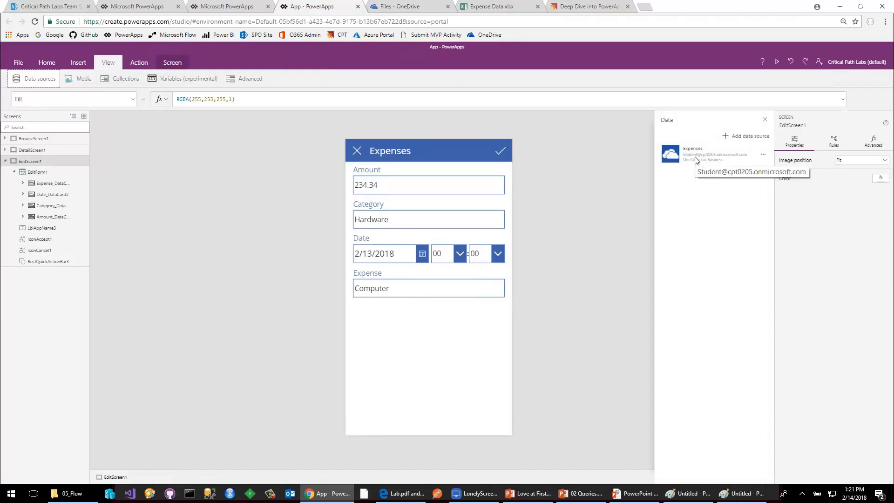
{"action": "left_click", "coordinate": [381, 191]}
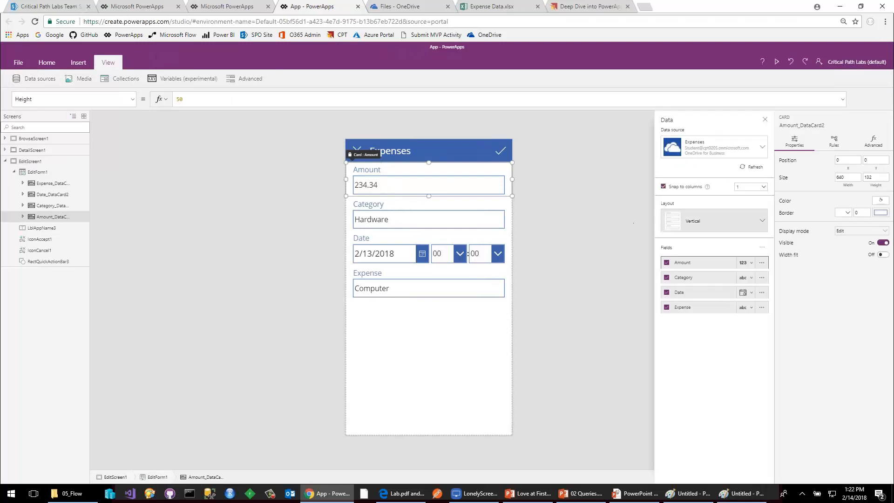
Try the Horizontal layout on the edit form and return it to Vertical.
{"action": "left_click", "coordinate": [682, 224]}
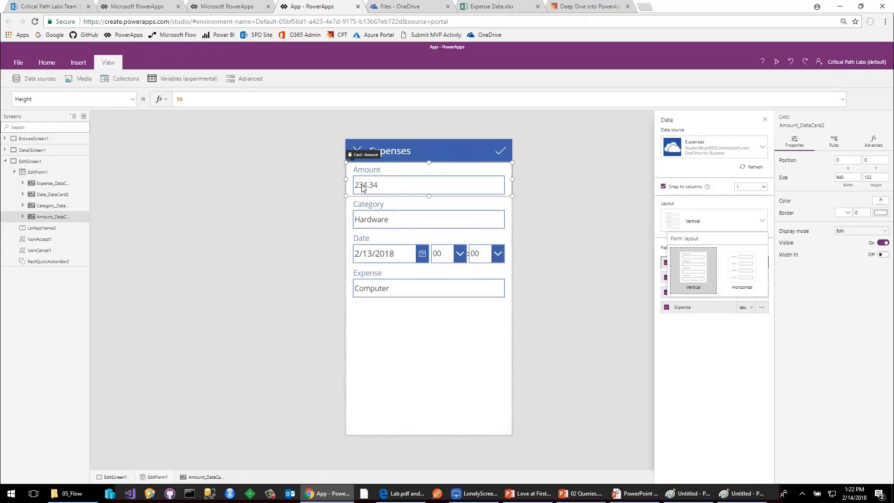
{"action": "left_click", "coordinate": [747, 281]}
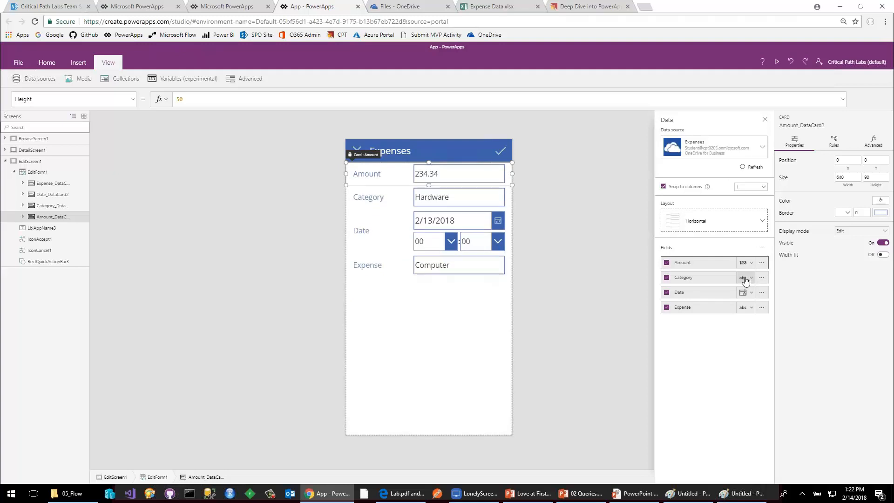
{"action": "left_click", "coordinate": [689, 227]}
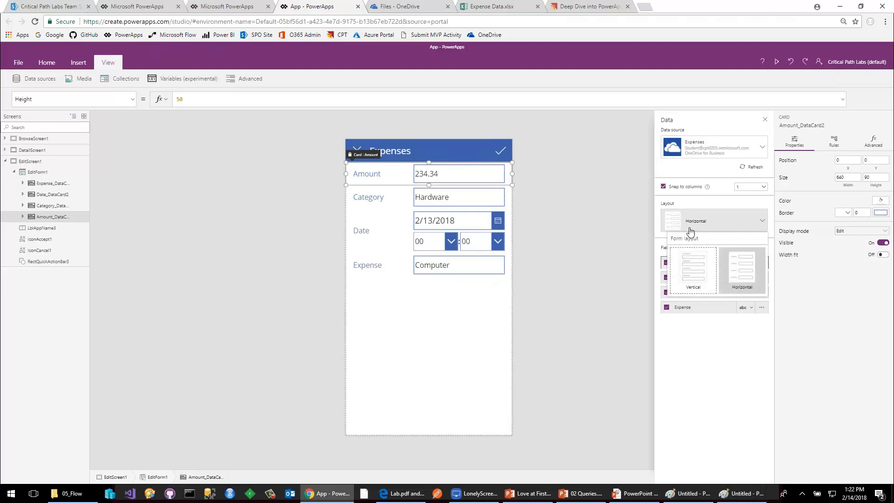
{"action": "left_click", "coordinate": [692, 264]}
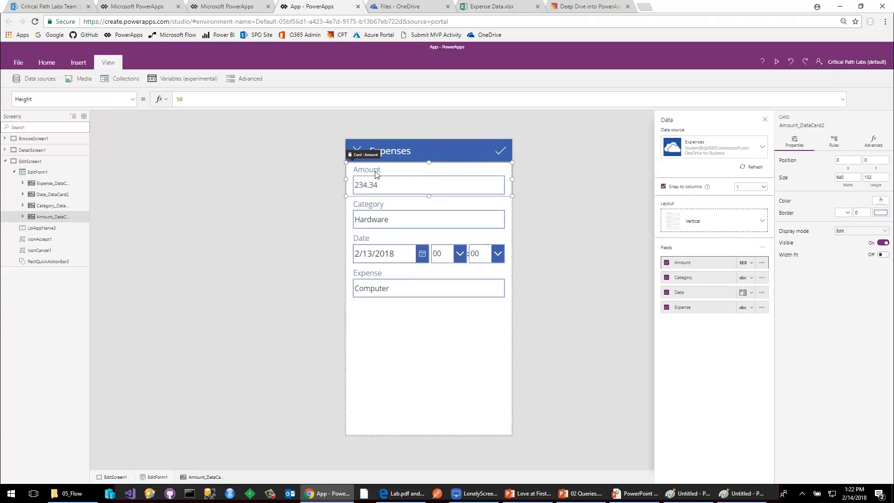
Review the edit form's cards and reorder its fields to Expense, Category, Date, Amount.
{"action": "left_click", "coordinate": [426, 281]}
{"action": "left_click", "coordinate": [38, 194]}
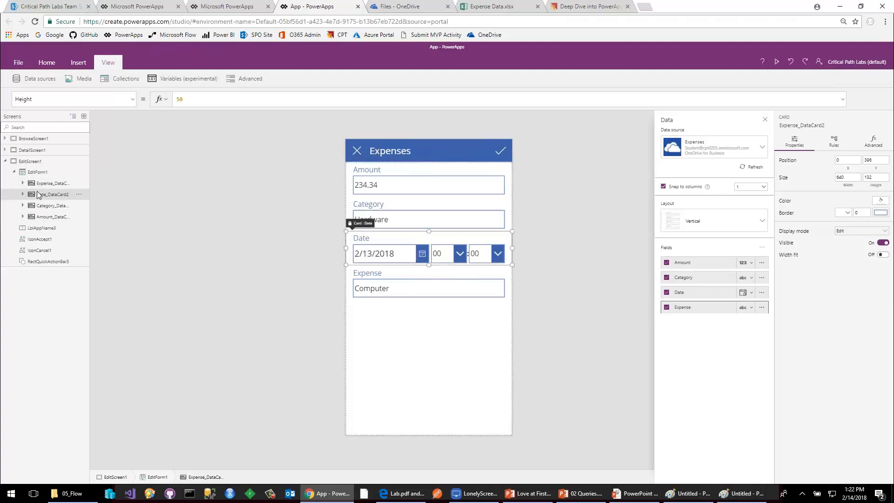
{"action": "left_click", "coordinate": [38, 205]}
{"action": "left_click", "coordinate": [40, 216]}
{"action": "left_click", "coordinate": [42, 206]}
{"action": "left_click", "coordinate": [44, 194]}
{"action": "left_click", "coordinate": [46, 185]}
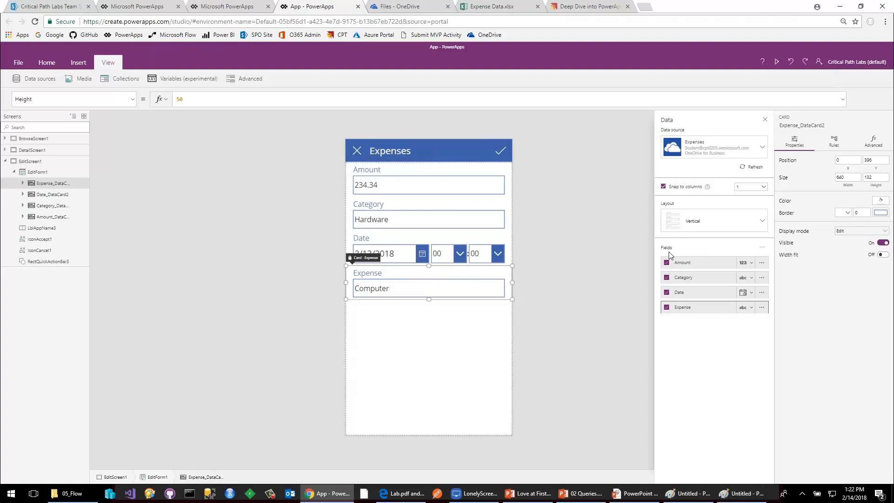
{"action": "left_click_drag", "start_coordinate": [701, 313], "coordinate": [698, 292]}
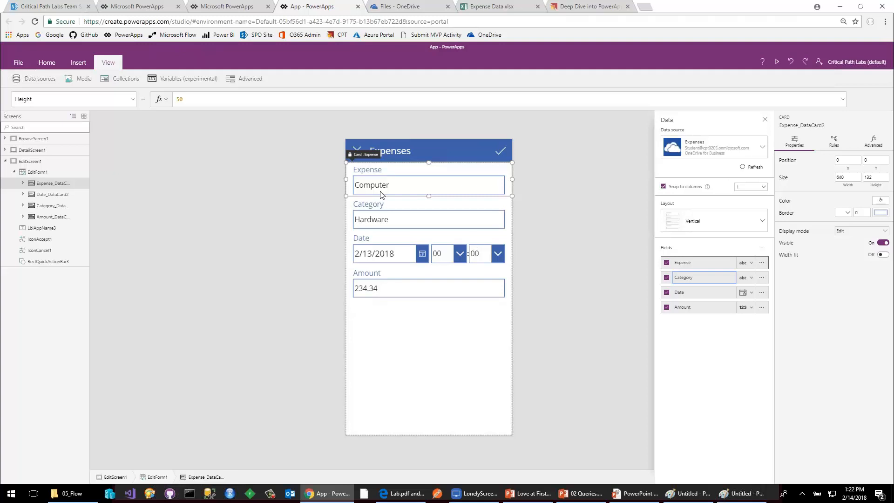
Change the Category field's control on the edit form to Allowed Values.
{"action": "left_click", "coordinate": [388, 222]}
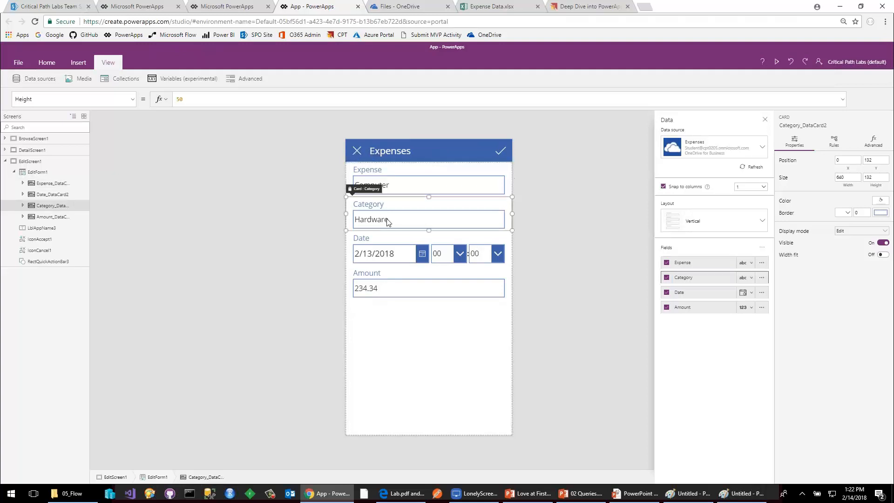
{"action": "left_click", "coordinate": [751, 279]}
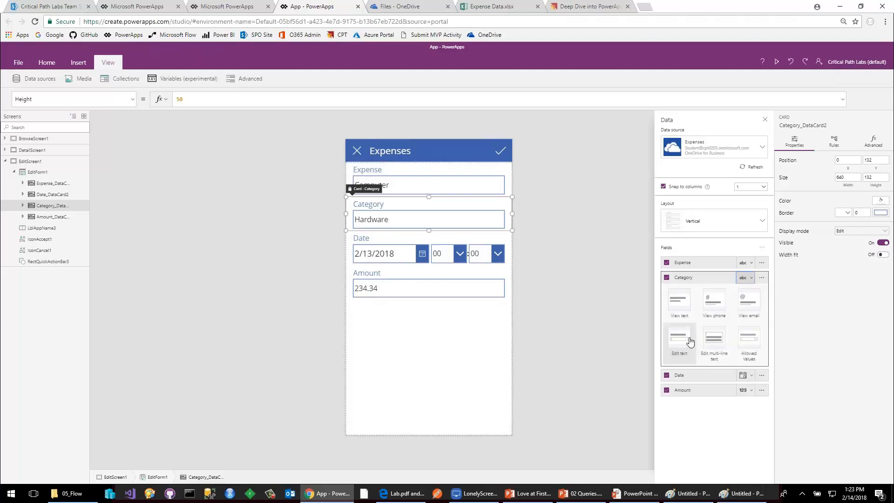
{"action": "left_click", "coordinate": [753, 344]}
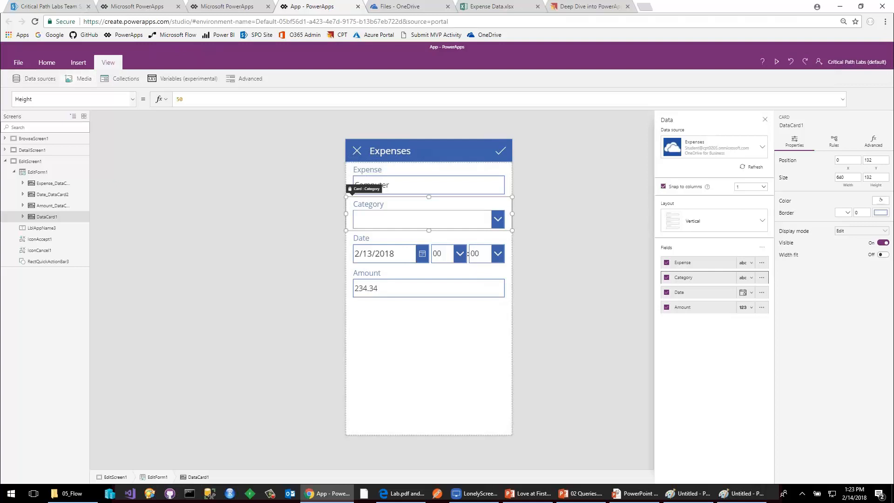
Look through the Category card's property list, and unlock the card's properties with its drop-down control selected.
{"action": "left_click", "coordinate": [133, 100]}
{"action": "scroll", "coordinate": [124, 144], "scroll_direction": "down", "scroll_amount": 3}
{"action": "scroll", "coordinate": [125, 147], "scroll_direction": "up", "scroll_amount": 3}
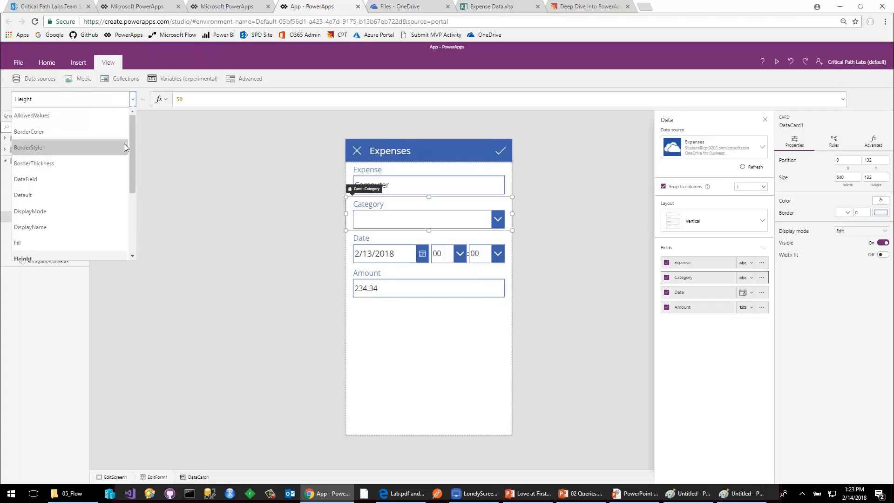
{"action": "scroll", "coordinate": [123, 145], "scroll_direction": "down", "scroll_amount": 1}
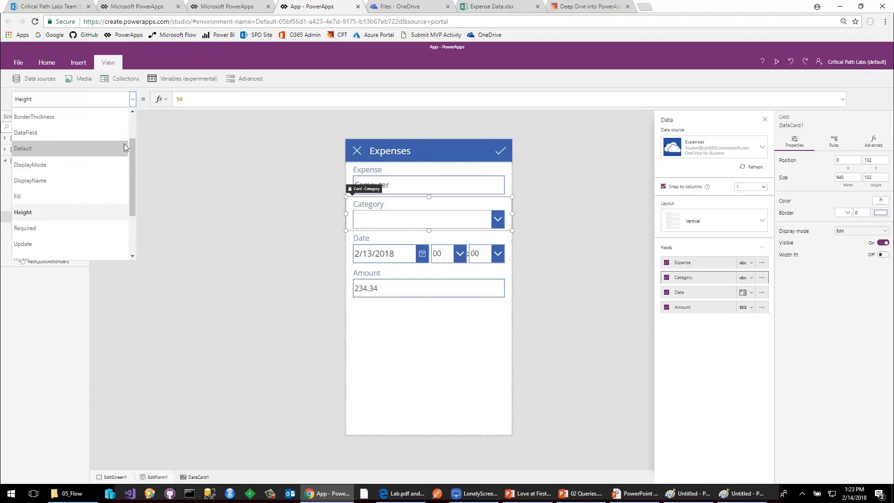
{"action": "left_click", "coordinate": [402, 214]}
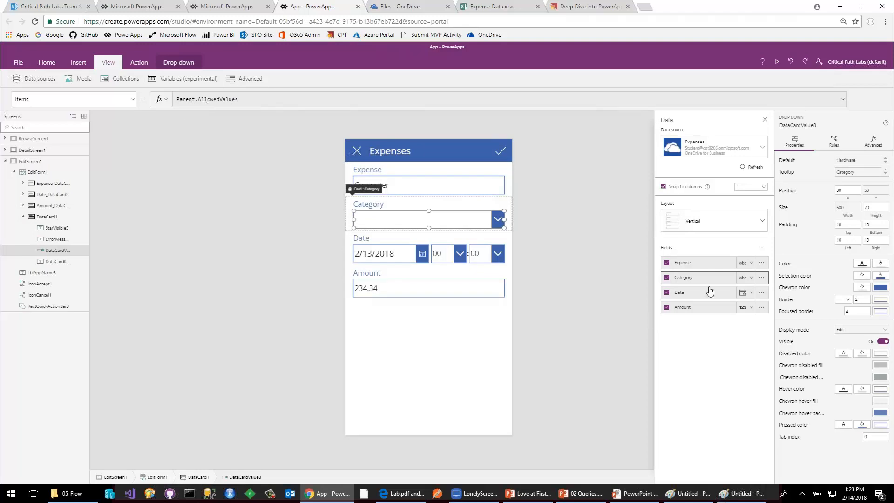
{"action": "left_click", "coordinate": [873, 144]}
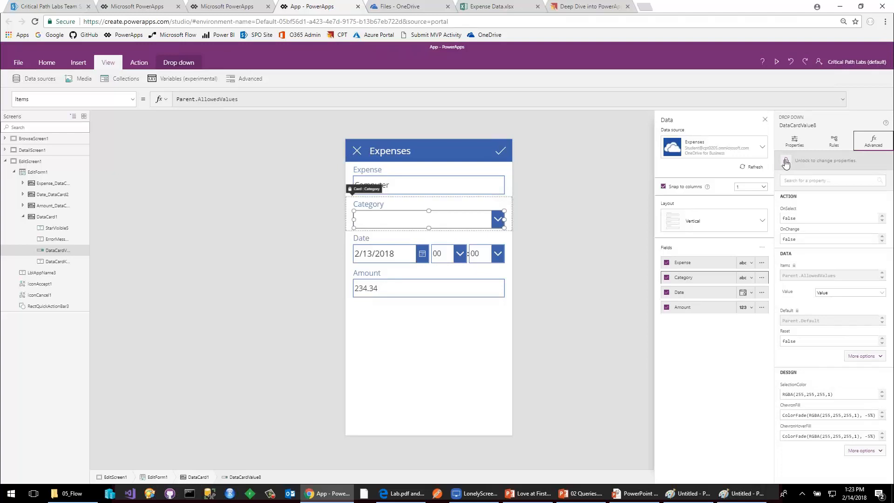
{"action": "left_click", "coordinate": [786, 163]}
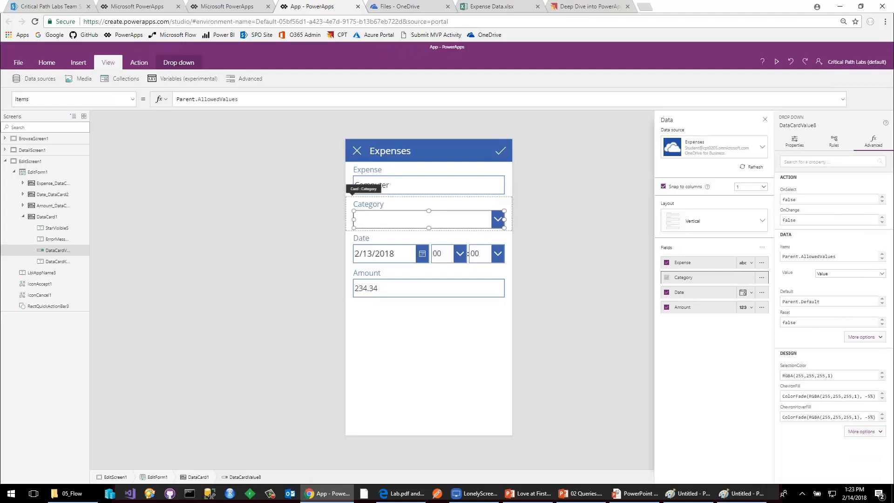
Replace the Category drop-down's Items formula with the placeholder list [ "x", "y", "z" ].
{"action": "left_click", "coordinate": [259, 101]}
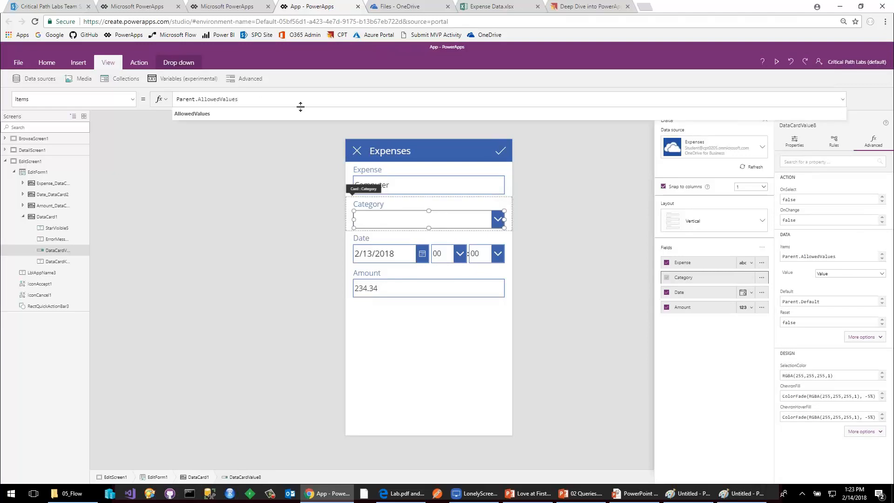
{"action": "key", "text": "ctrl+a"}
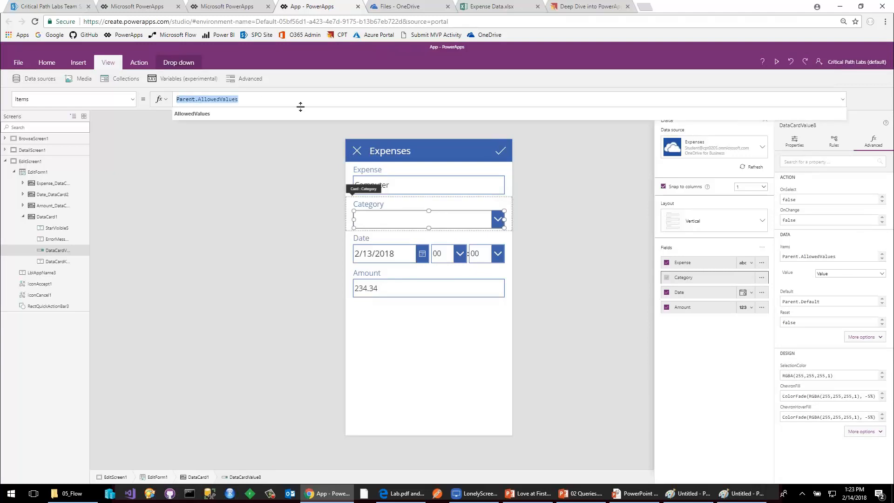
{"action": "key", "text": "BackSpace"}
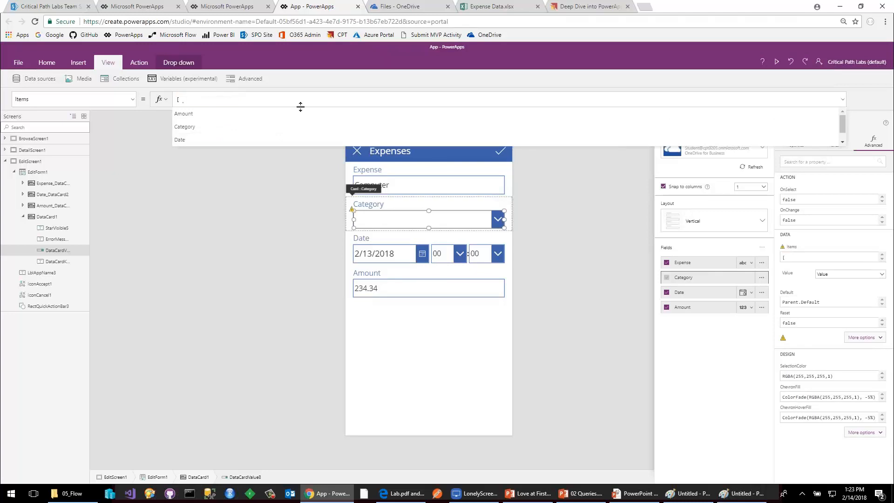
{"action": "type", "text": "\"x\","}
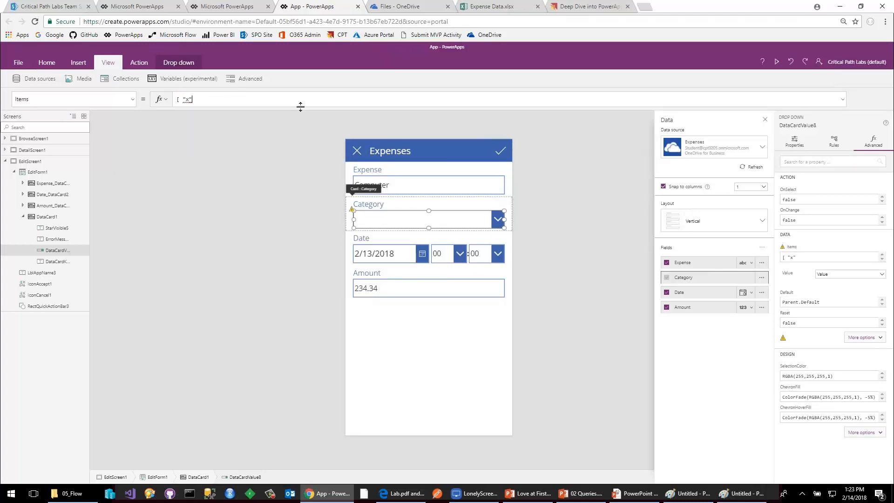
{"action": "type", "text": " \"y\", \"z\","}
{"action": "key", "text": "BackSpace"}
{"action": "type", "text": "]"}
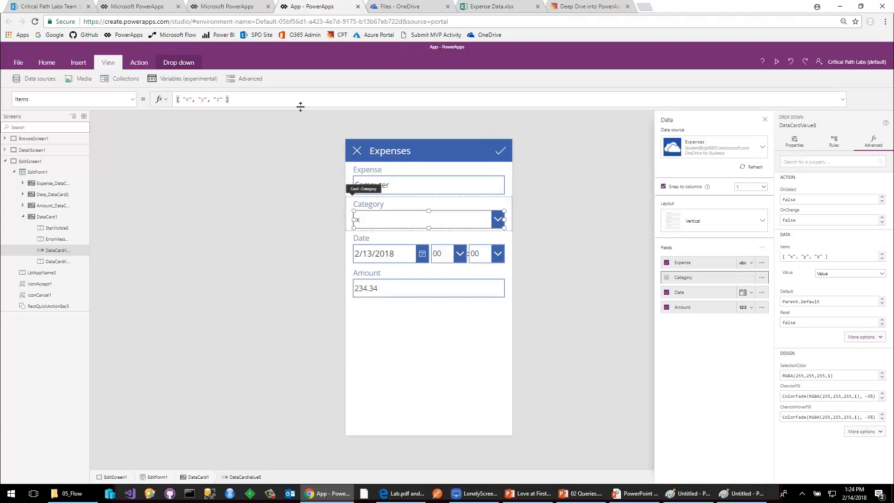
Replace the placeholder items in the Category drop-down's list with "Office Supplies", "Operations" and "Marketing".
{"action": "key", "text": "Left"}
{"action": "key", "text": "Left"}
{"action": "key", "text": "Left"}
{"action": "key", "text": "Left"}
{"action": "key", "text": "BackSpace"}
{"action": "type", "text": "Office Supplies"}
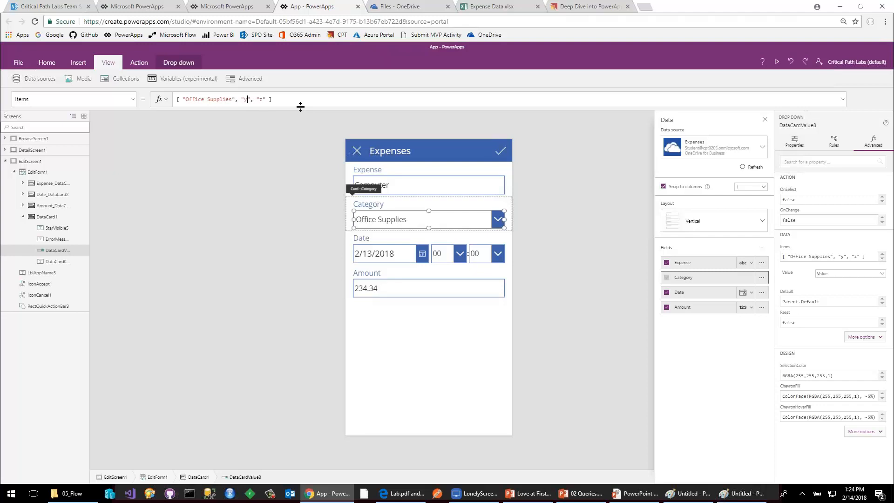
{"action": "key", "text": "BackSpace"}
{"action": "type", "text": "Operations"}
{"action": "key", "text": "BackSpace"}
{"action": "type", "text": "Marketing"}
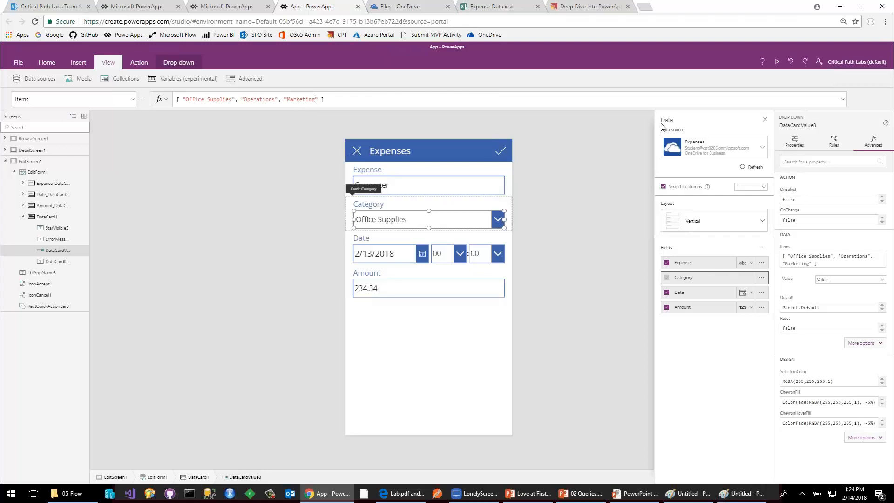
Preview the app, check the choices in the Category drop-down, and return to editing.
{"action": "left_click", "coordinate": [777, 62]}
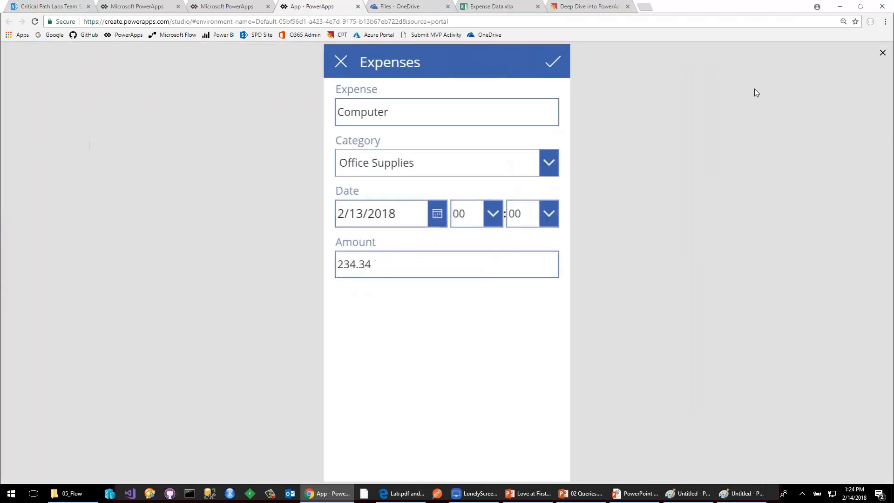
{"action": "left_click", "coordinate": [549, 163]}
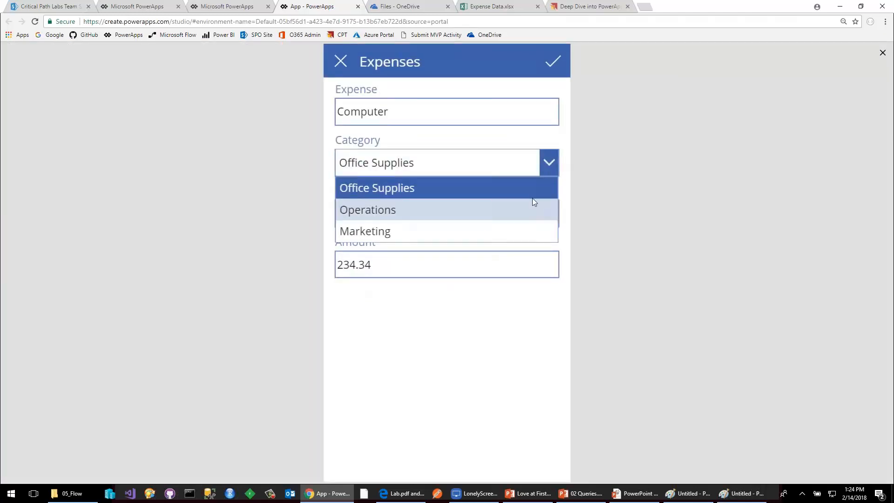
{"action": "left_click", "coordinate": [638, 165]}
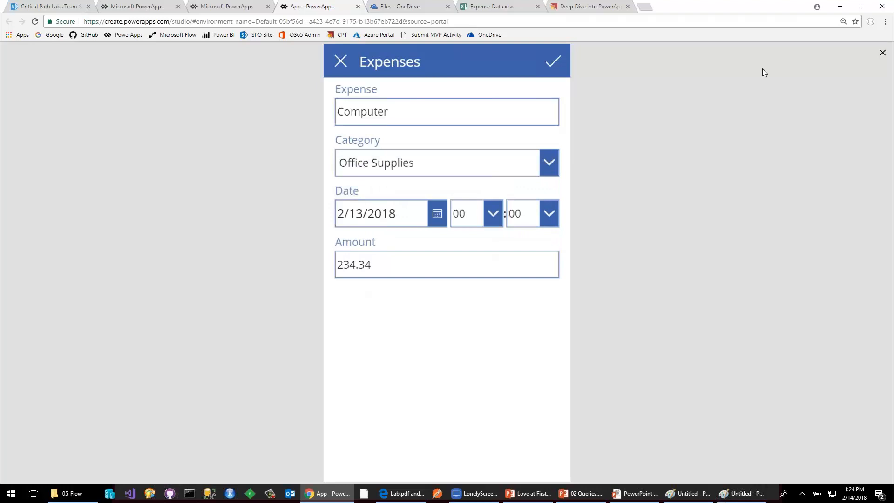
{"action": "left_click", "coordinate": [882, 53]}
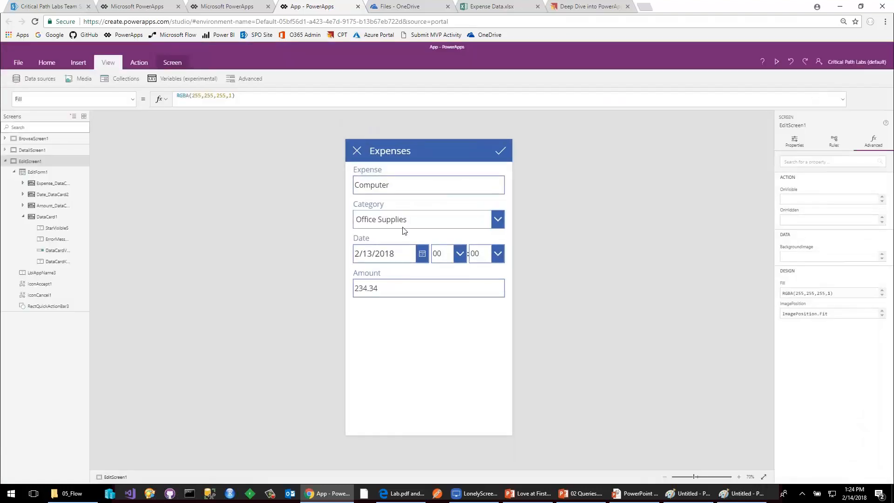
Examine the Date card's hour and minute drop-downs and their Items formulas.
{"action": "left_click", "coordinate": [398, 242]}
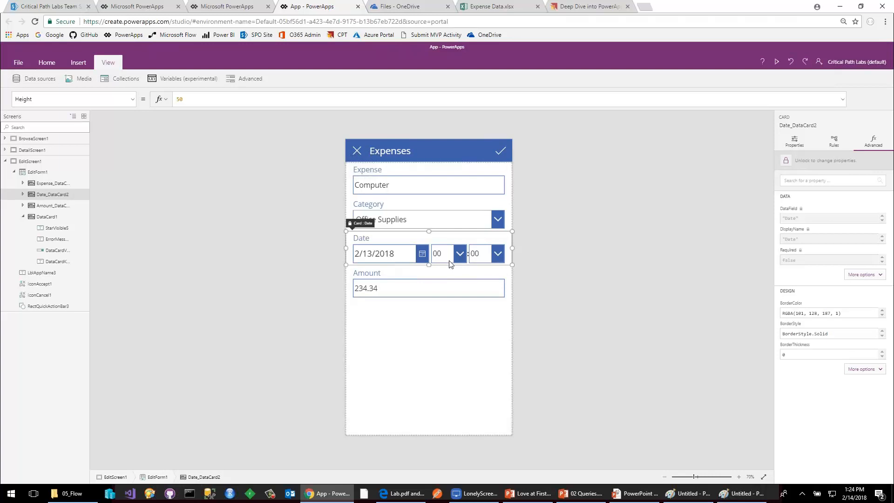
{"action": "left_click", "coordinate": [482, 256]}
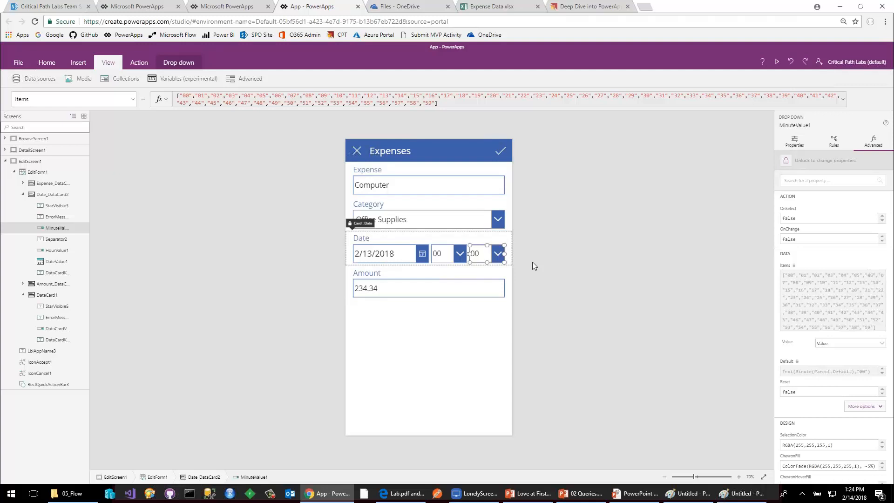
{"action": "left_click", "coordinate": [183, 160]}
{"action": "left_click", "coordinate": [401, 252]}
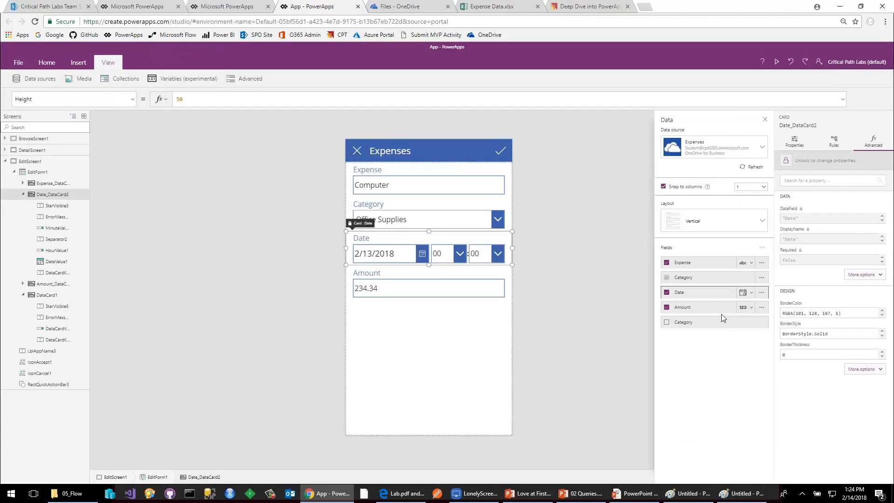
{"action": "left_click", "coordinate": [444, 254]}
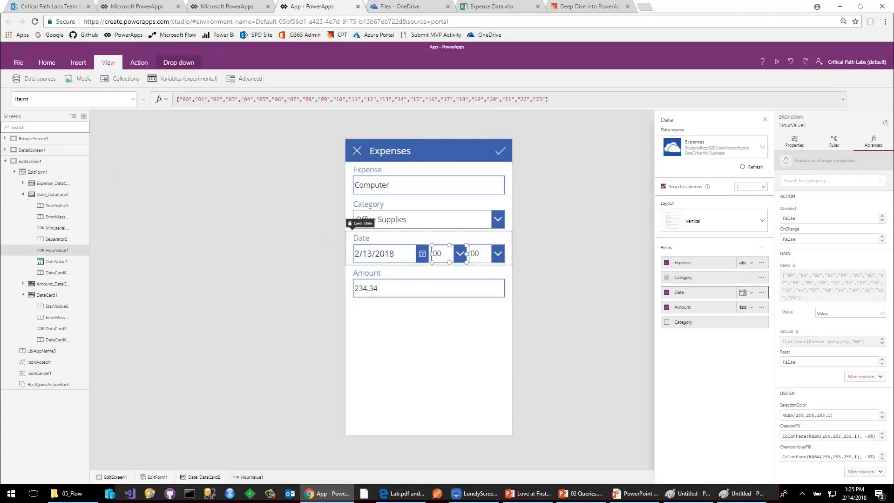
{"action": "left_click", "coordinate": [457, 251]}
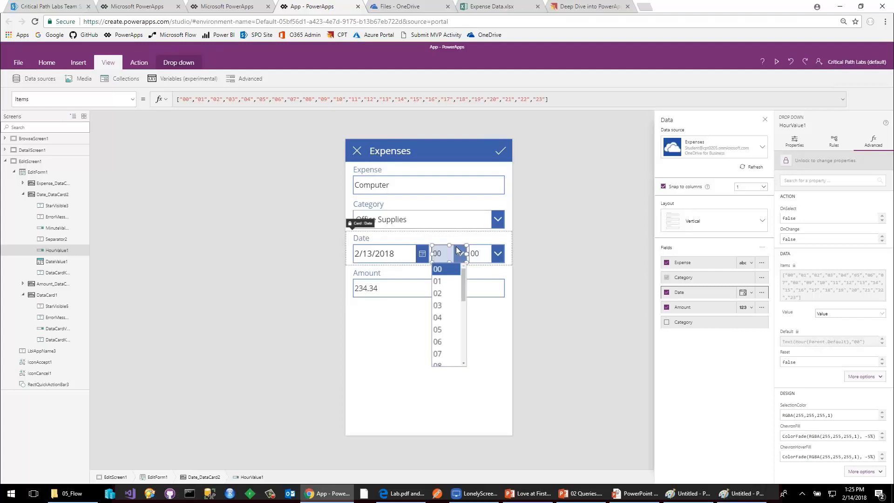
Unlock the Date card and delete its minute and hour drop-downs.
{"action": "left_click", "coordinate": [479, 253]}
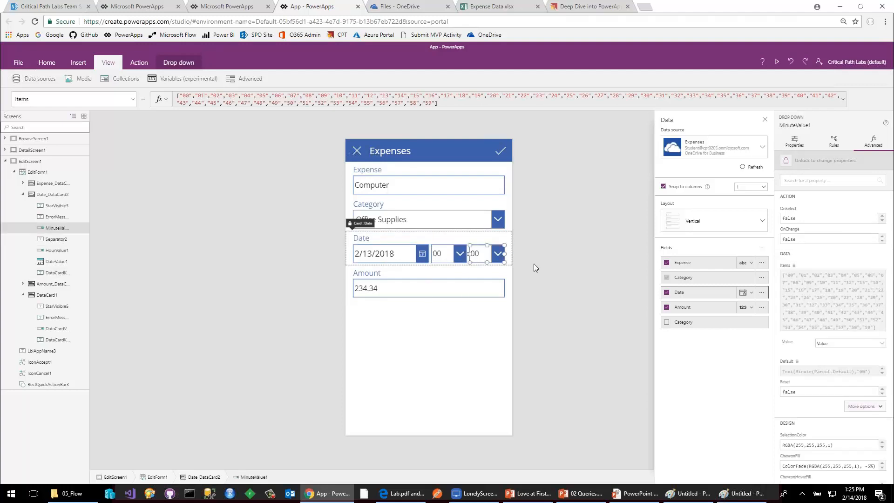
{"action": "left_click", "coordinate": [786, 161]}
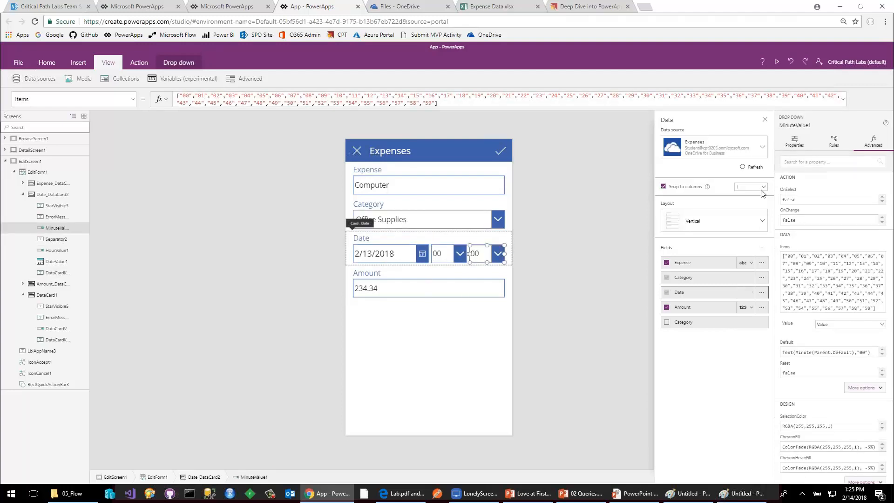
{"action": "left_click", "coordinate": [484, 255]}
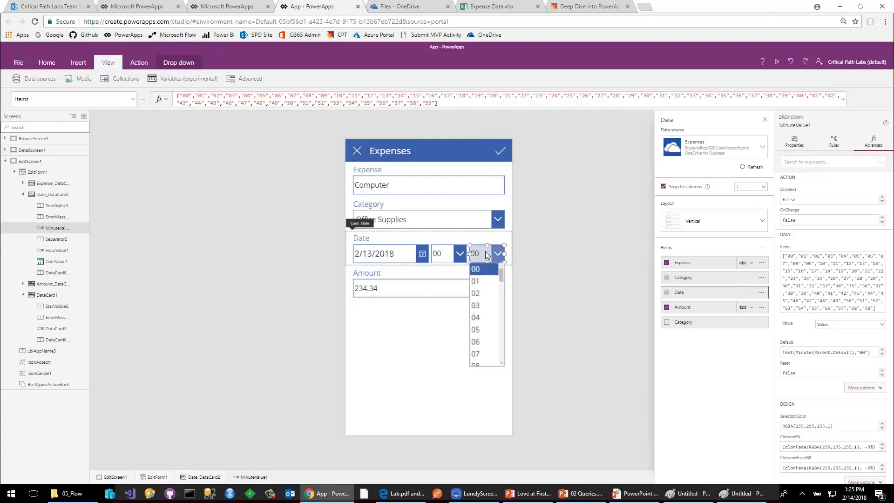
{"action": "left_click", "coordinate": [495, 255]}
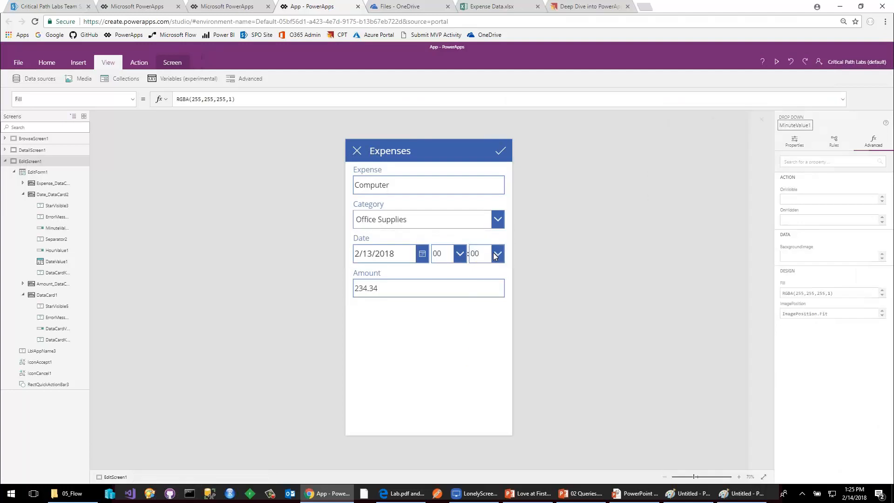
{"action": "key", "text": "Delete"}
{"action": "left_click", "coordinate": [465, 259]}
{"action": "key", "text": "Delete"}
{"action": "left_click", "coordinate": [448, 261]}
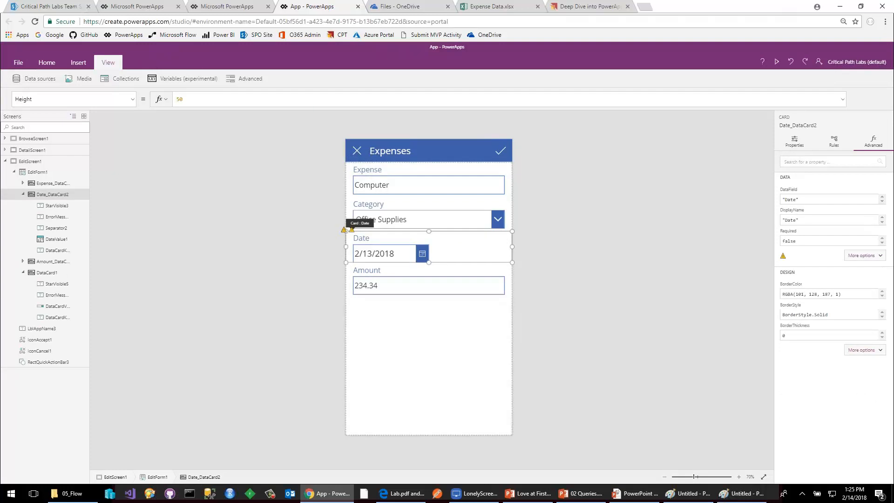
Delete the Separator2 label from the Date card and check the error marker beside the card.
{"action": "left_click", "coordinate": [57, 230]}
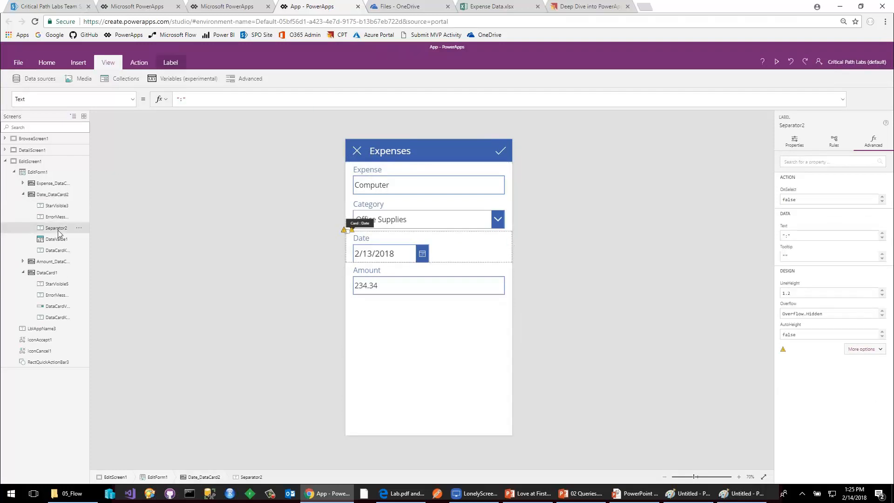
{"action": "key", "text": "Delete"}
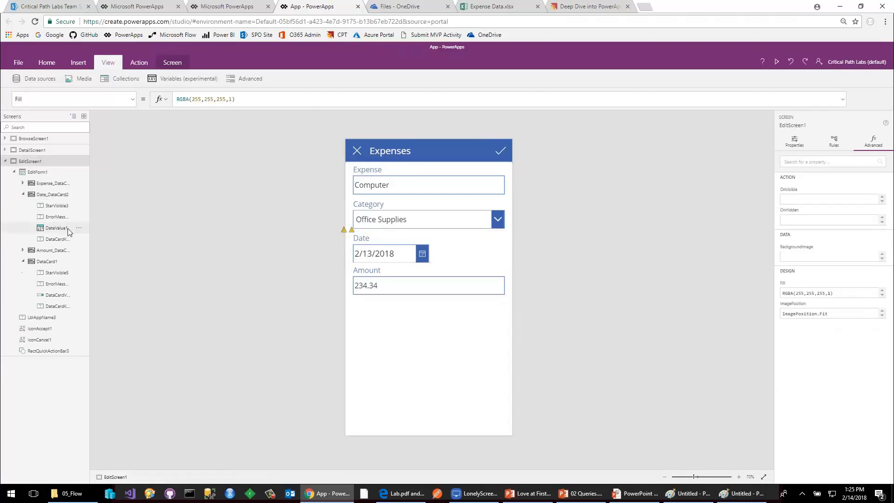
{"action": "mouse_move", "coordinate": [344, 231]}
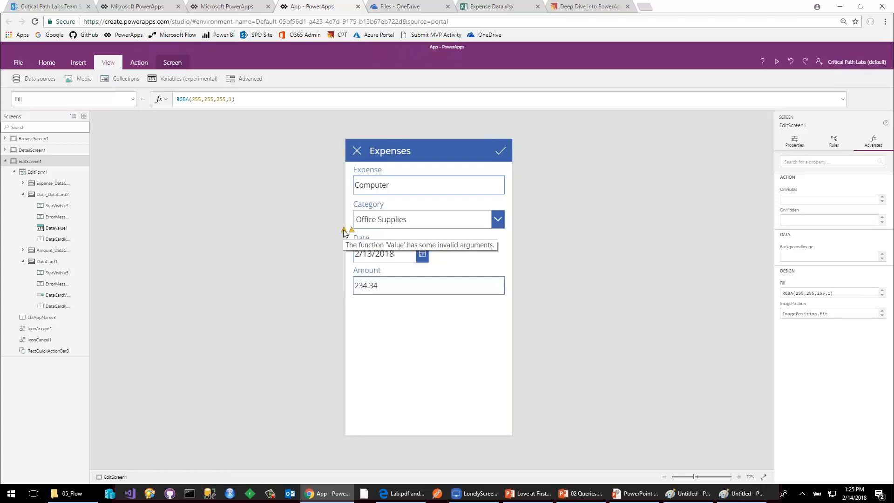
Reduce the Date card's Update formula to DateValue1.SelectedDate by removing the hour and minute time calculation.
{"action": "left_click", "coordinate": [344, 231]}
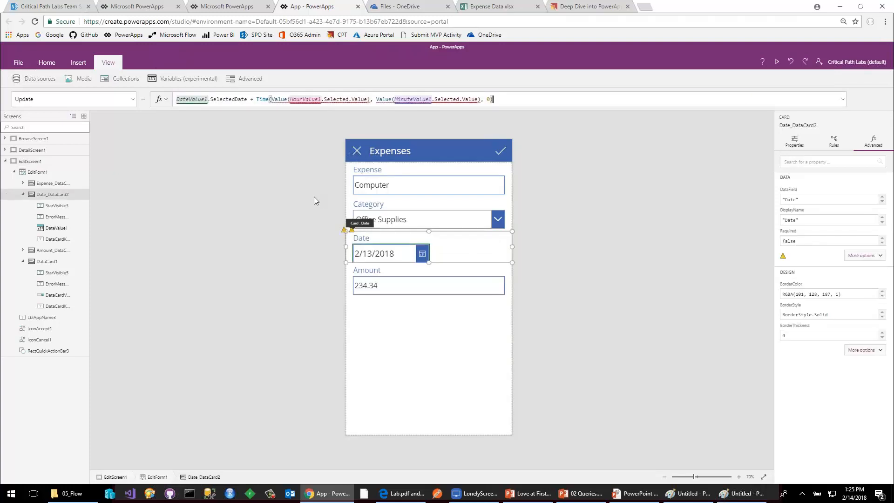
{"action": "mouse_move", "coordinate": [305, 103]}
{"action": "left_click_drag", "start_coordinate": [251, 99], "coordinate": [591, 115]}
{"action": "key", "text": "BackSpace"}
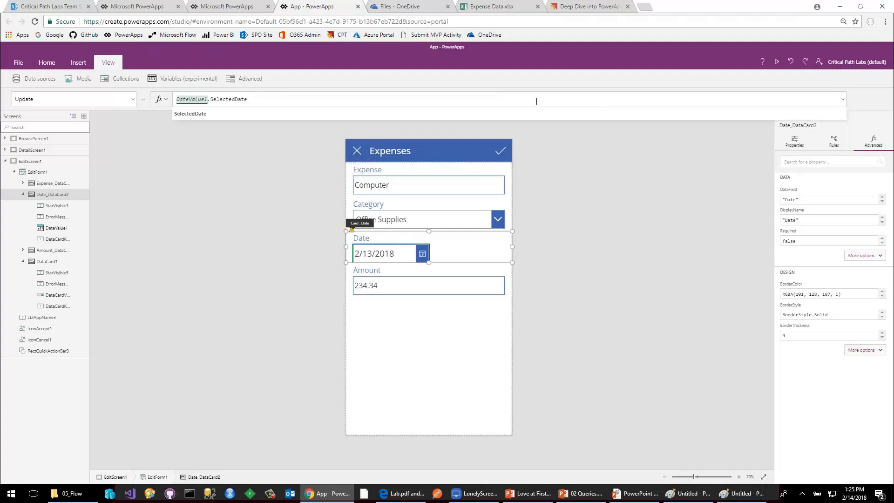
{"action": "left_click", "coordinate": [320, 201]}
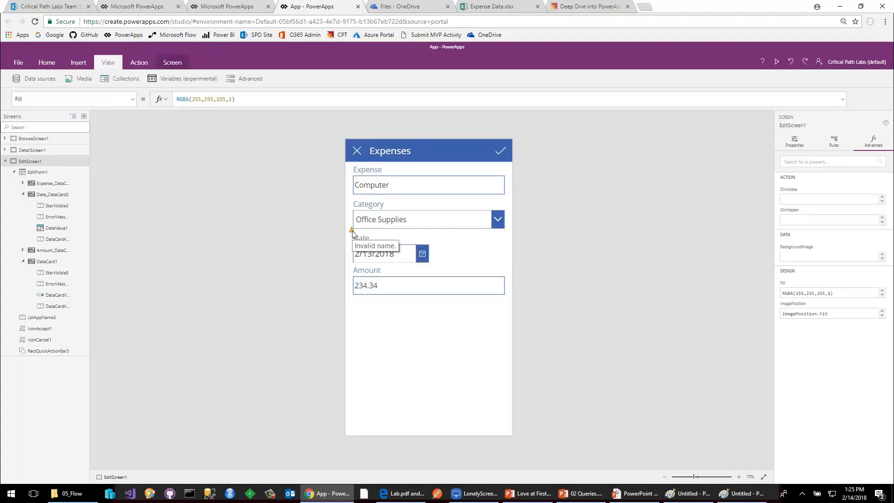
Set the Y position of the Date card's error message label to 0, replacing the formula that references the deleted hour control.
{"action": "left_click", "coordinate": [352, 233]}
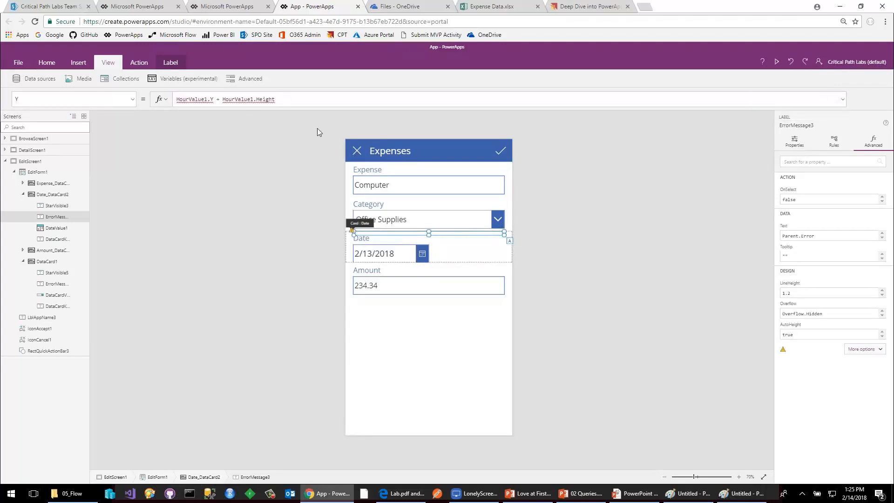
{"action": "key", "text": "ctrl+shift+Left"}
{"action": "key", "text": "ctrl+shift+Left"}
{"action": "key", "text": "ctrl+shift+Left"}
{"action": "key", "text": "ctrl+shift+Left"}
{"action": "key", "text": "ctrl+shift+Left"}
{"action": "key", "text": "ctrl+shift+Left"}
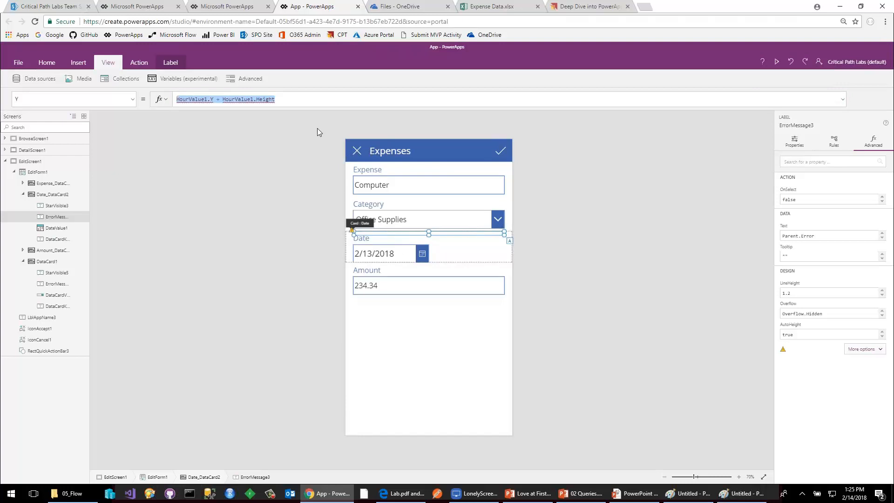
{"action": "type", "text": "0"}
{"action": "left_click", "coordinate": [299, 157]}
Widen the Date card's date picker to match the other fields, and return to BrowseScreen1 with EditScreen1 collapsed.
{"action": "left_click", "coordinate": [428, 257]}
{"action": "left_click", "coordinate": [428, 256]}
{"action": "left_click_drag", "start_coordinate": [502, 260], "coordinate": [504, 253]}
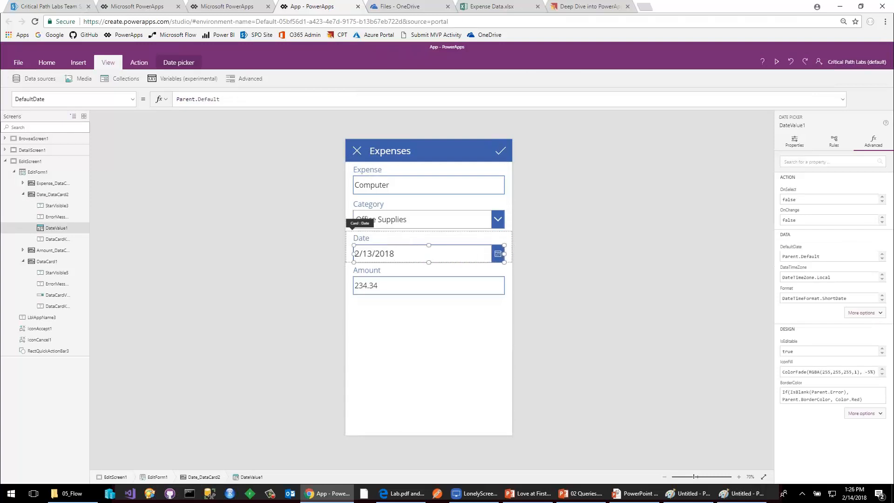
{"action": "left_click", "coordinate": [607, 309]}
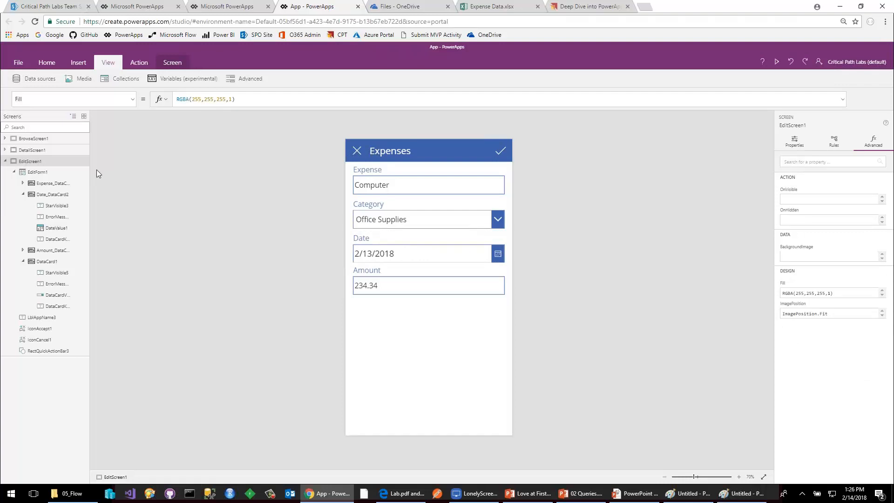
{"action": "left_click", "coordinate": [5, 161]}
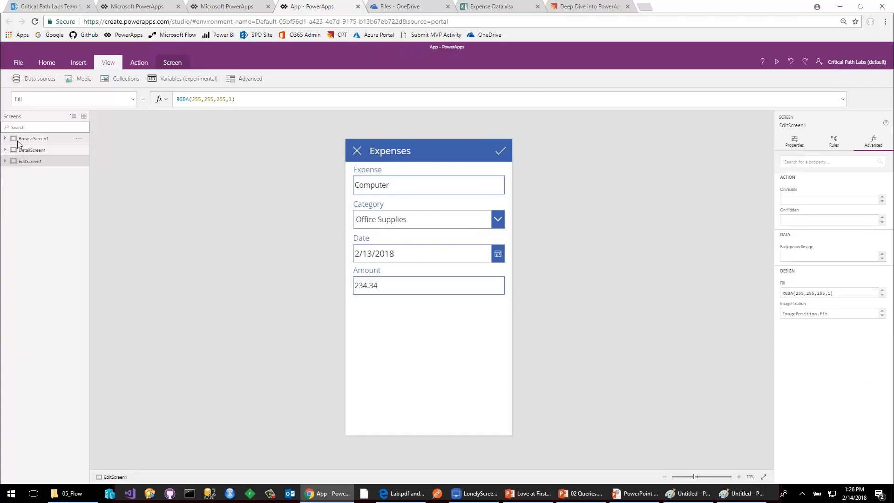
{"action": "left_click", "coordinate": [19, 139]}
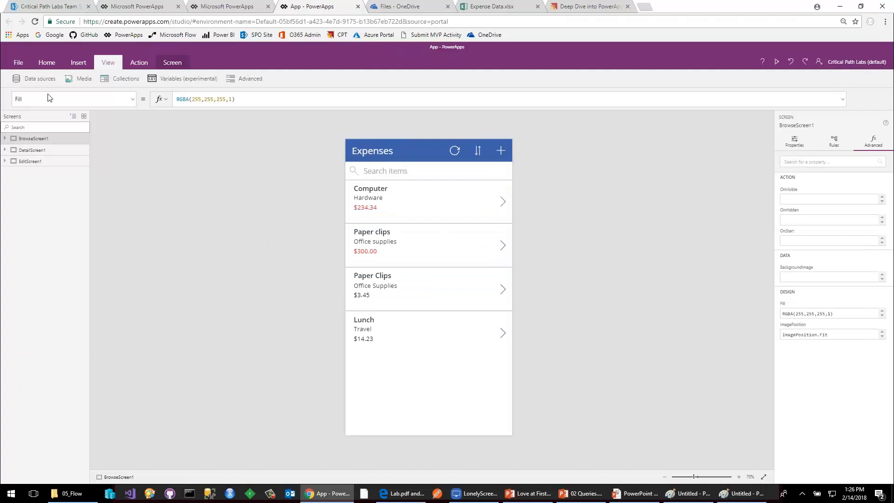
In the app settings, name the app Expense Manager and give it a dark red background with the skip-forward icon.
{"action": "left_click", "coordinate": [18, 61]}
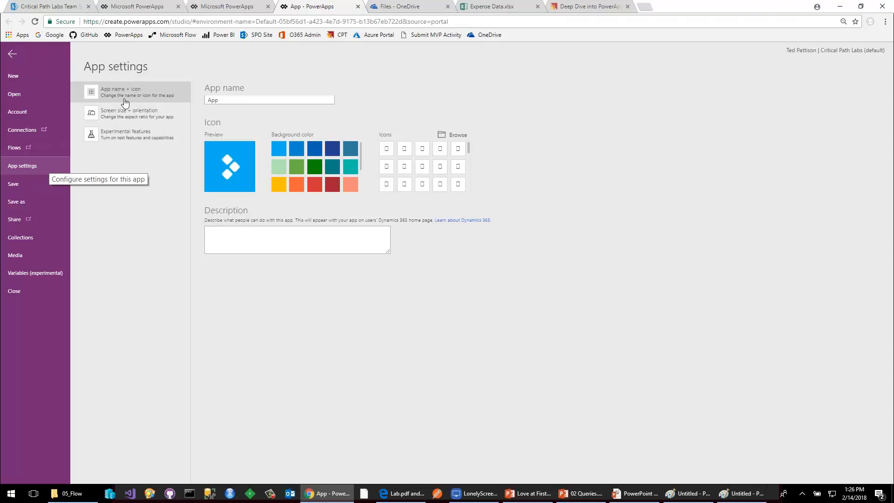
{"action": "left_click", "coordinate": [242, 100]}
{"action": "double_click", "coordinate": [247, 102]}
{"action": "type", "text": "Ex"}
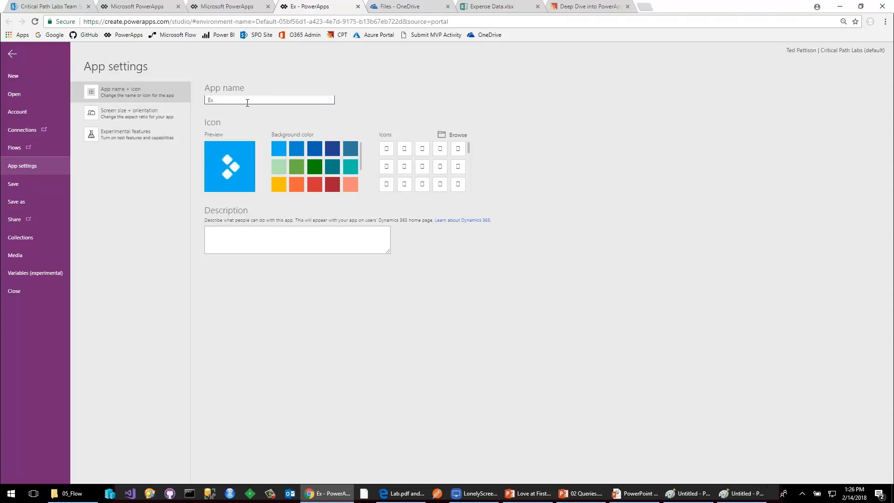
{"action": "type", "text": "pense Manager"}
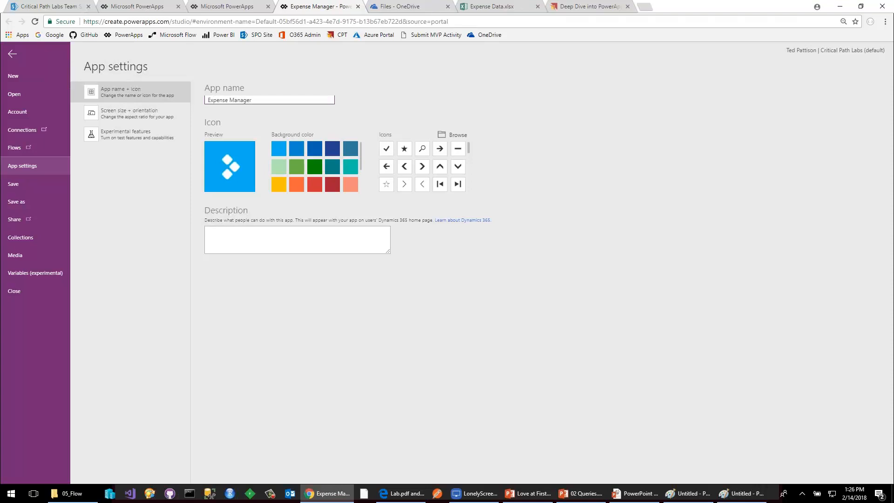
{"action": "left_click", "coordinate": [333, 185]}
{"action": "left_click", "coordinate": [457, 184]}
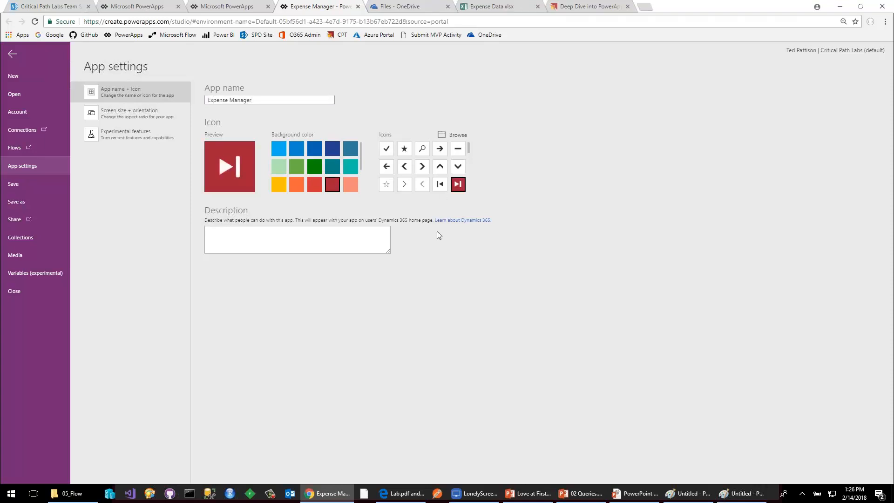
Try the Landscape orientation in the app's screen size settings and switch back to Portrait.
{"action": "left_click", "coordinate": [130, 113]}
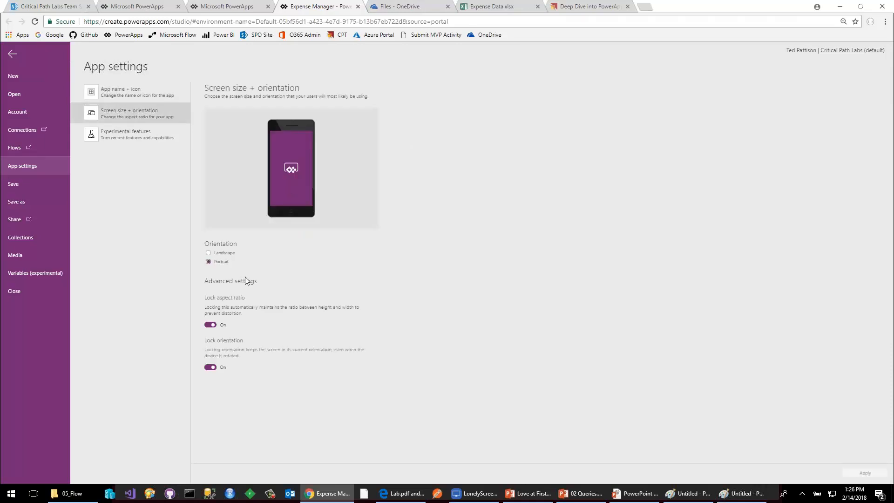
{"action": "left_click", "coordinate": [221, 253]}
{"action": "left_click", "coordinate": [219, 263]}
Save the app as Expense Manager and open its sharing page.
{"action": "left_click", "coordinate": [19, 202]}
{"action": "left_click", "coordinate": [864, 471]}
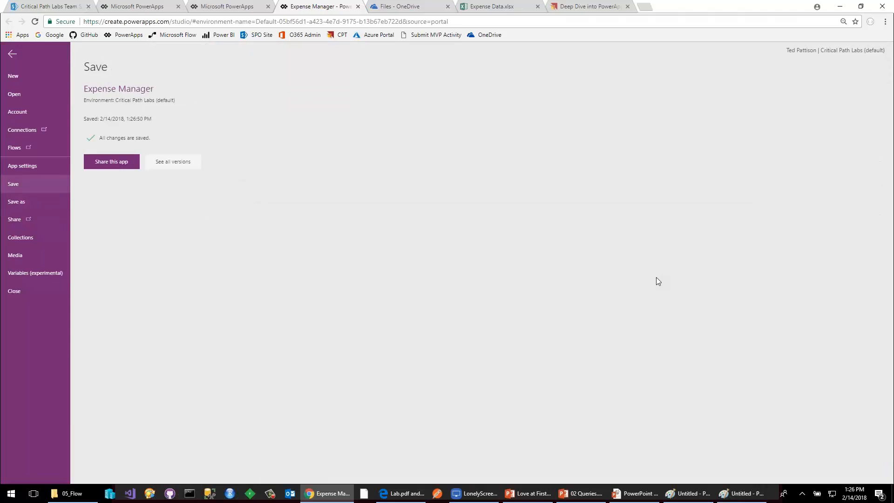
{"action": "left_click", "coordinate": [111, 162]}
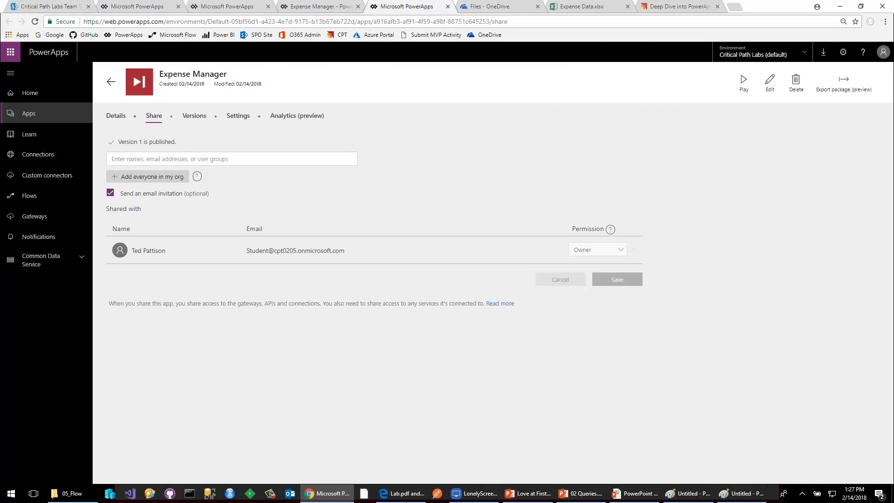
Switch to LonelyScreen AirPlay Receiver, dismiss the trial subscription offer and maximize the mirrored phone display.
{"action": "left_click", "coordinate": [470, 493]}
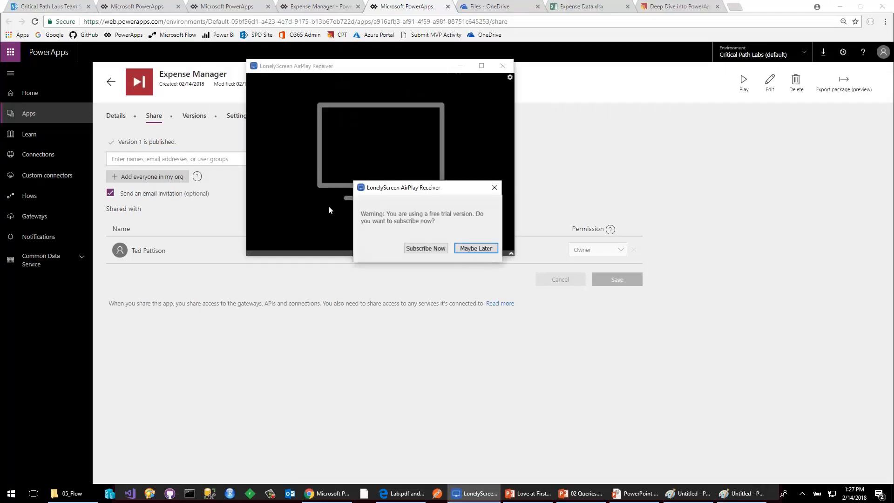
{"action": "left_click", "coordinate": [478, 246]}
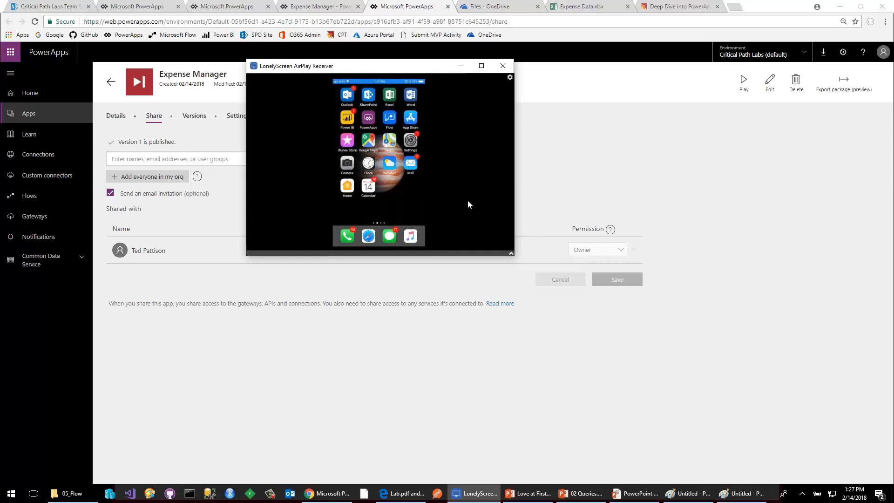
{"action": "left_click", "coordinate": [481, 66]}
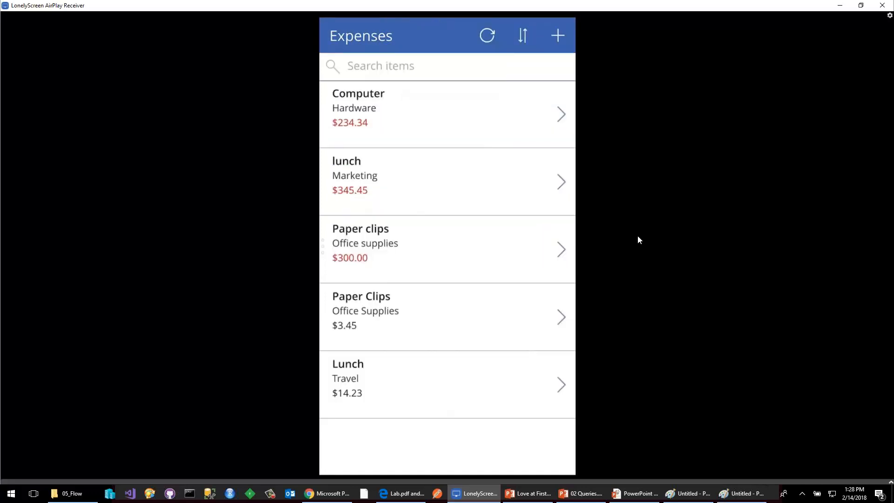
Switch to the Expense Data workbook in Excel Online and reload it to check the expense records.
{"action": "left_click", "coordinate": [839, 5]}
{"action": "left_click", "coordinate": [576, 8]}
{"action": "left_click", "coordinate": [35, 23]}
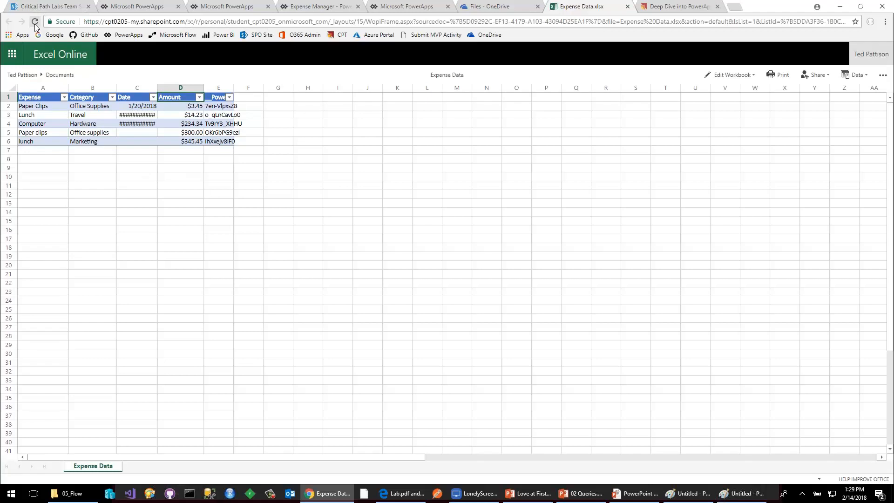
Switch to the PowerPoint presentation and advance to the Card Controls and Data Cards slide.
{"action": "left_click", "coordinate": [639, 493]}
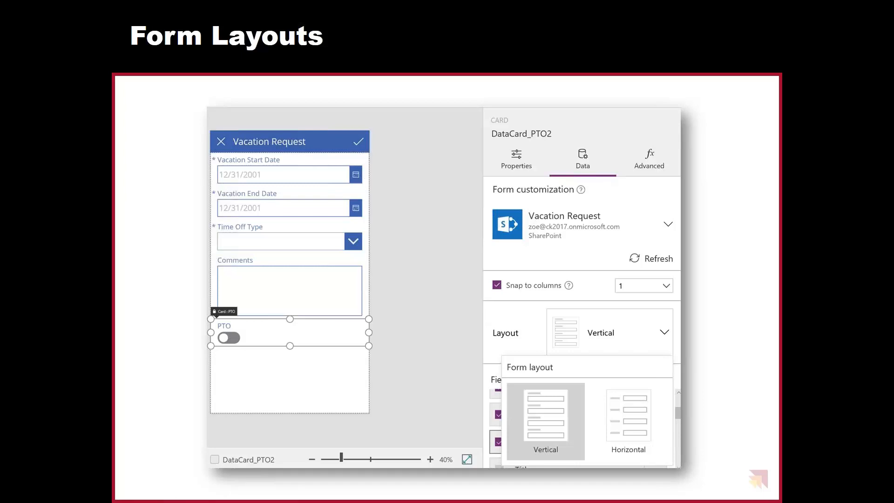
{"action": "key", "text": "Right"}
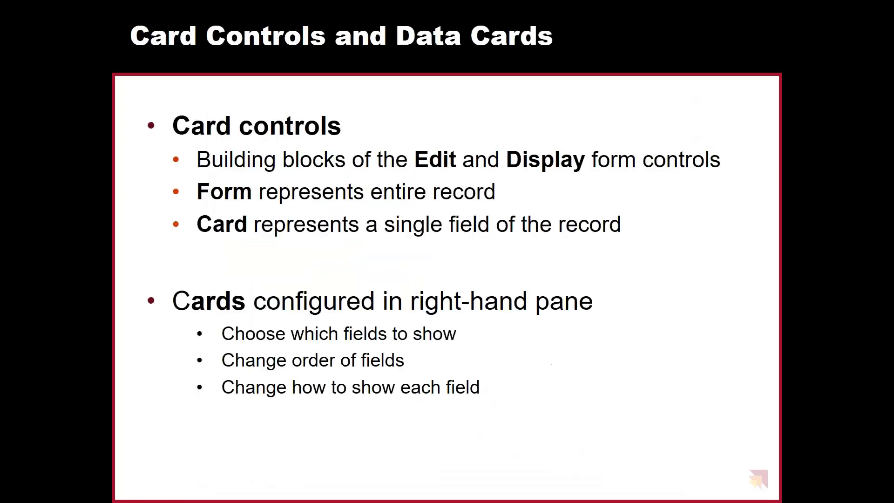
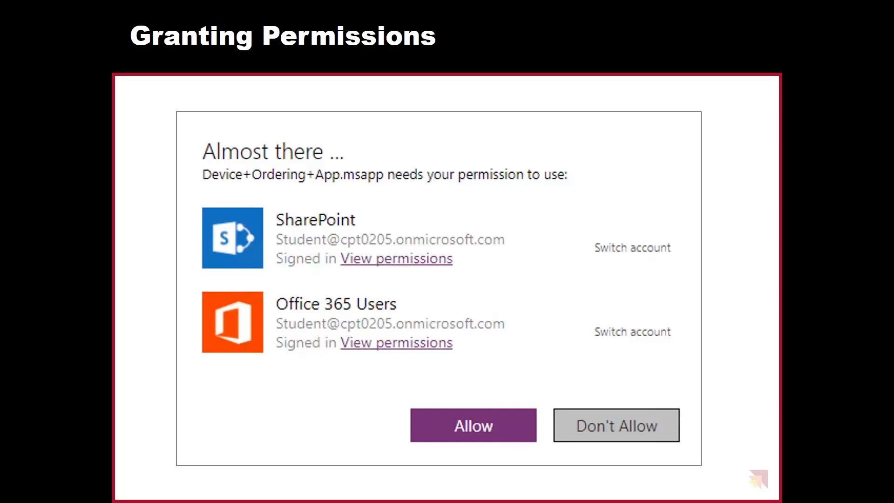
Advance the slideshow past Granting Permissions and stay on the Data Panel slide.
{"action": "key", "text": "Right"}
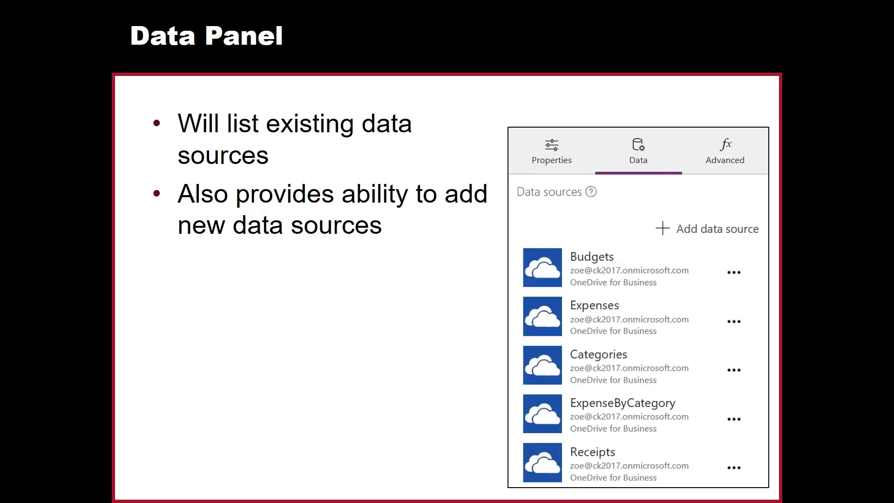
{"action": "key", "text": "Right"}
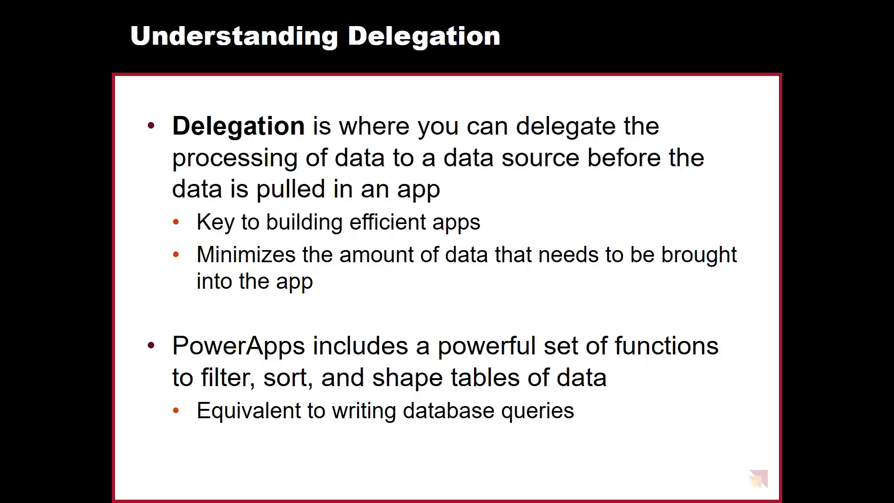
{"action": "key", "text": "Left"}
Switch to PowerApps in the browser and create a blank app with the tablet layout.
{"action": "key", "text": "alt+Tab"}
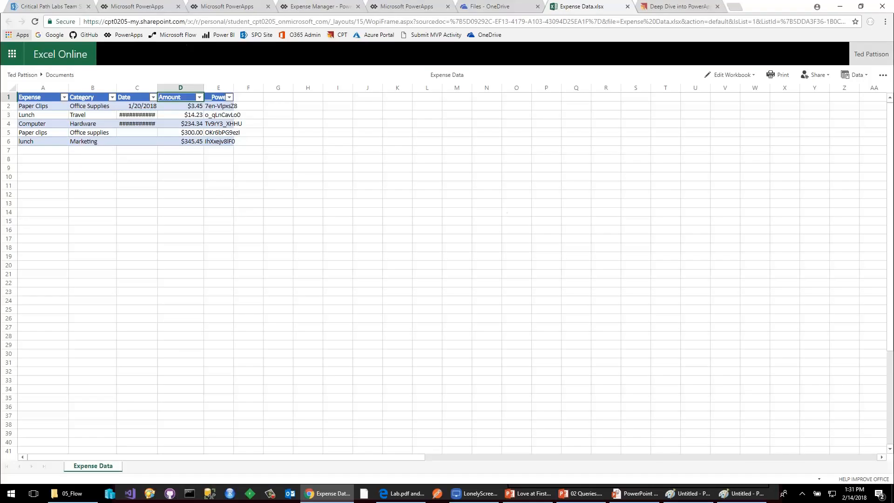
{"action": "left_click", "coordinate": [135, 6]}
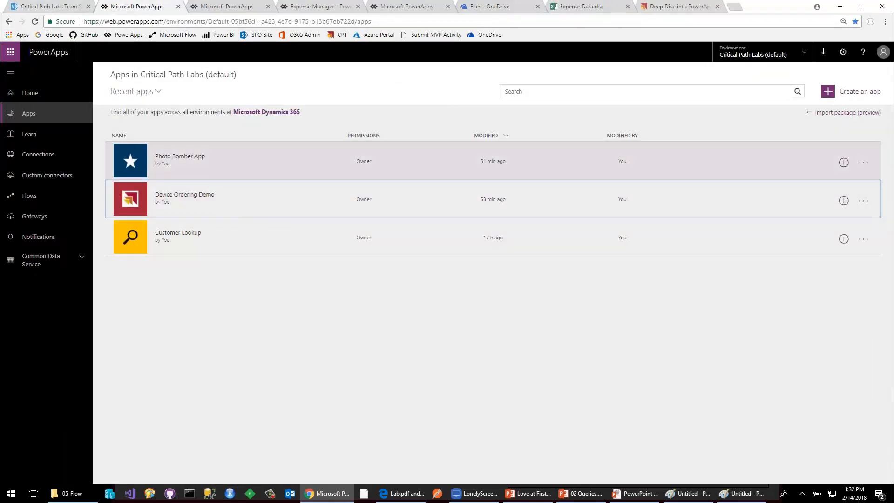
{"action": "left_click", "coordinate": [863, 92]}
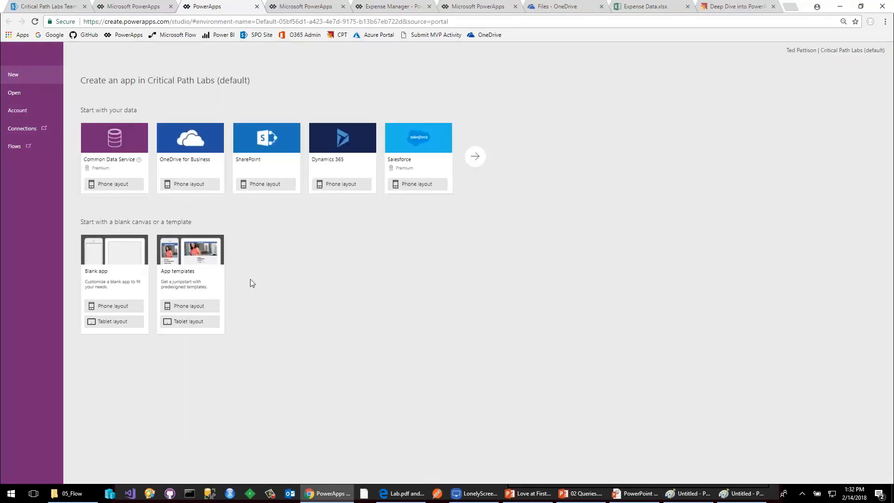
{"action": "left_click", "coordinate": [116, 325]}
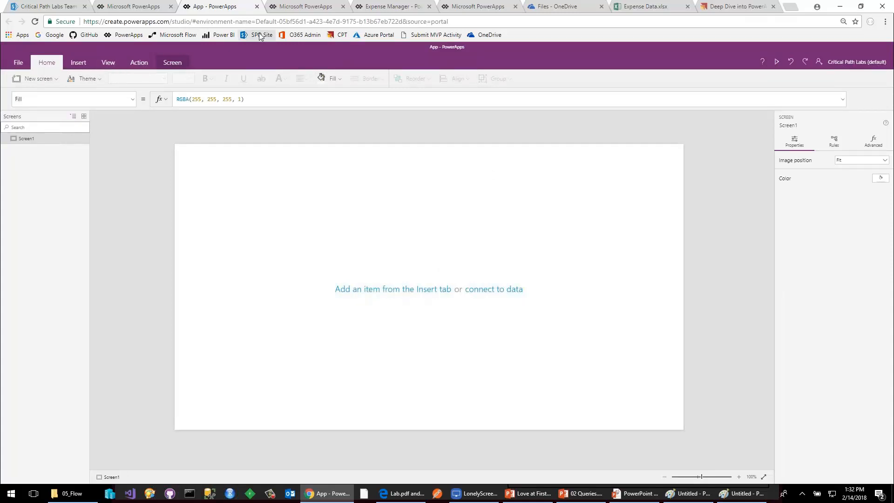
Open the Customers list from the site contents of the Critical Path Labs Team Site in SharePoint.
{"action": "left_click", "coordinate": [63, 8]}
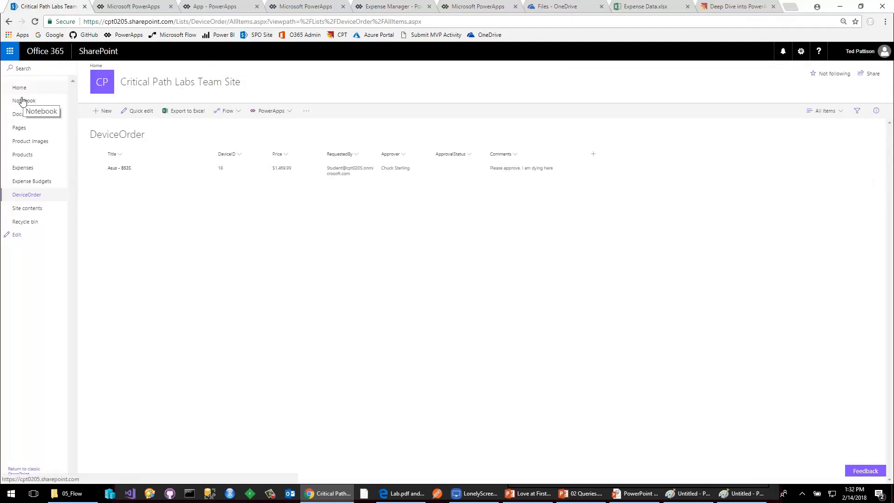
{"action": "left_click", "coordinate": [32, 209]}
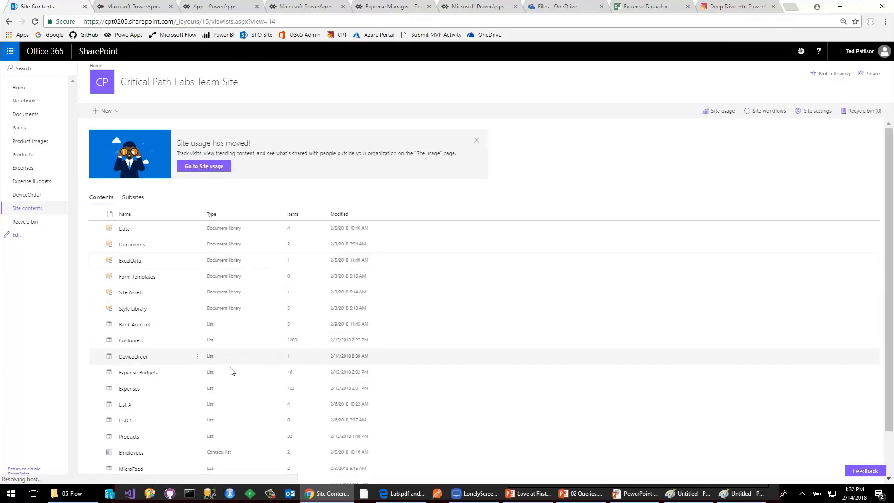
{"action": "left_click", "coordinate": [132, 340]}
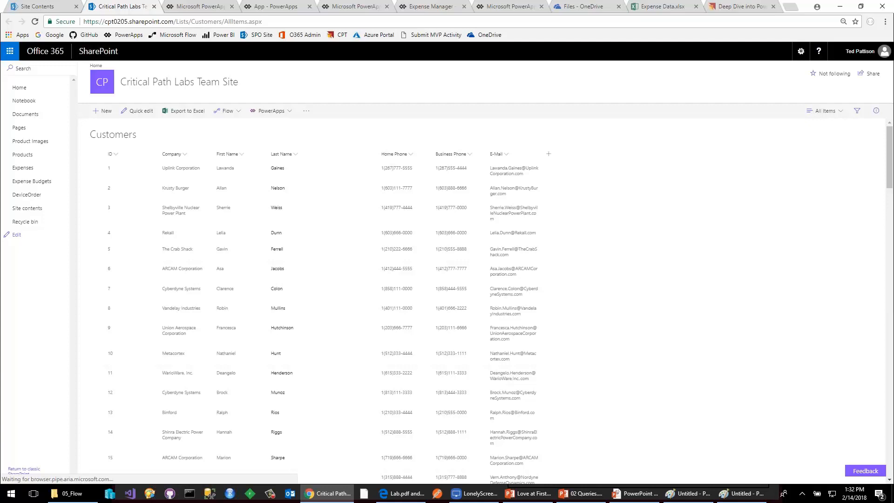
Return to the blank tablet app, insert a data table on Screen1 and move it down to about X 20, Y 220.
{"action": "left_click", "coordinate": [195, 7]}
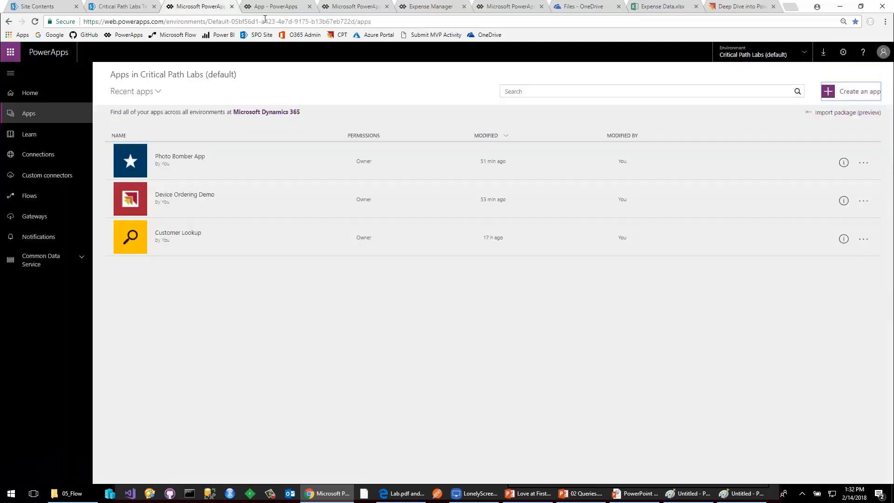
{"action": "left_click", "coordinate": [274, 7]}
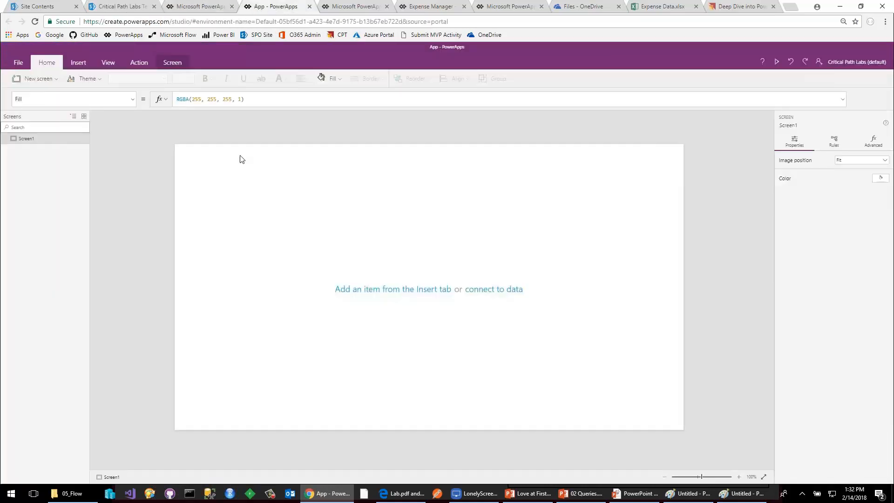
{"action": "left_click", "coordinate": [78, 62]}
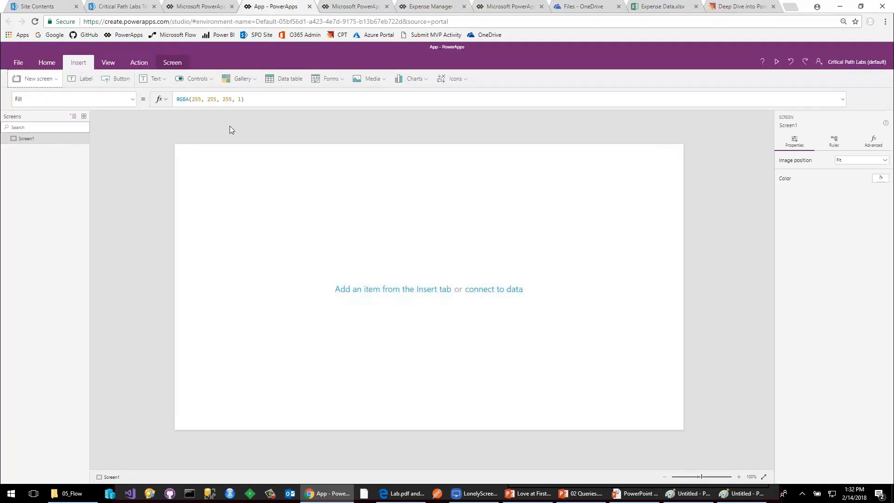
{"action": "left_click", "coordinate": [282, 82]}
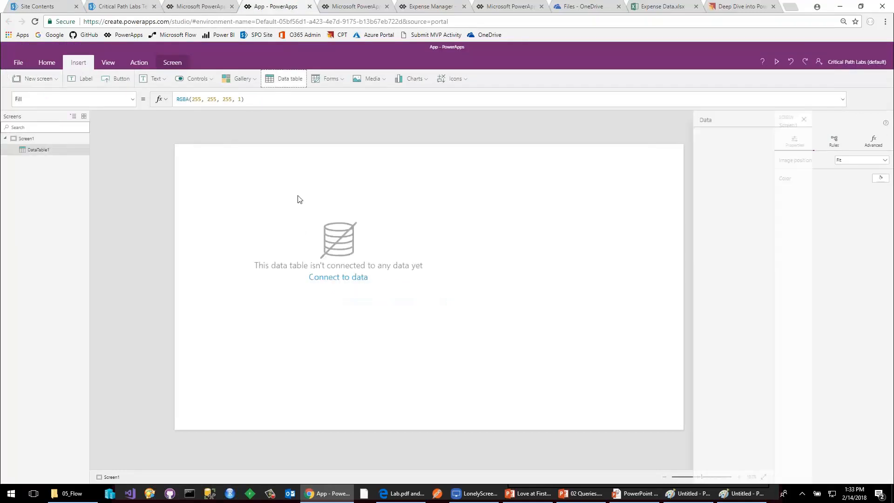
{"action": "left_click_drag", "start_coordinate": [303, 164], "coordinate": [295, 227]}
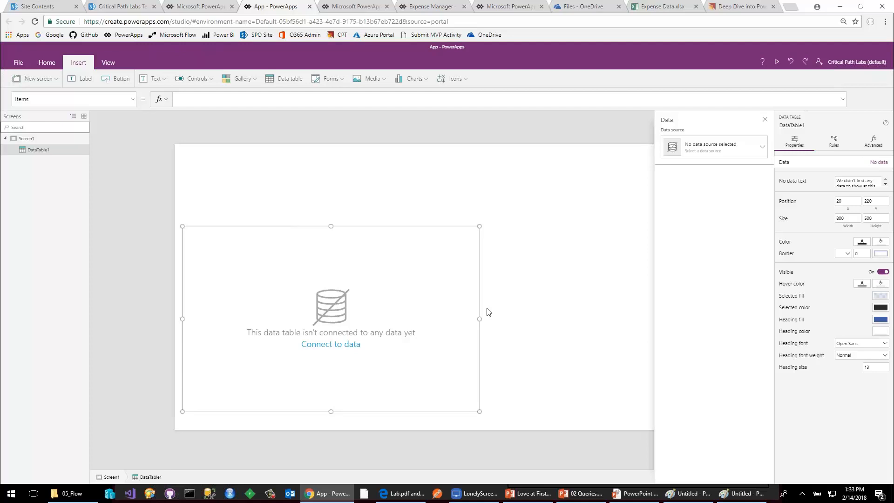
Connect the data table to the Customers list of the Critical Path Labs Team Site through the SharePoint connection.
{"action": "left_click", "coordinate": [724, 155]}
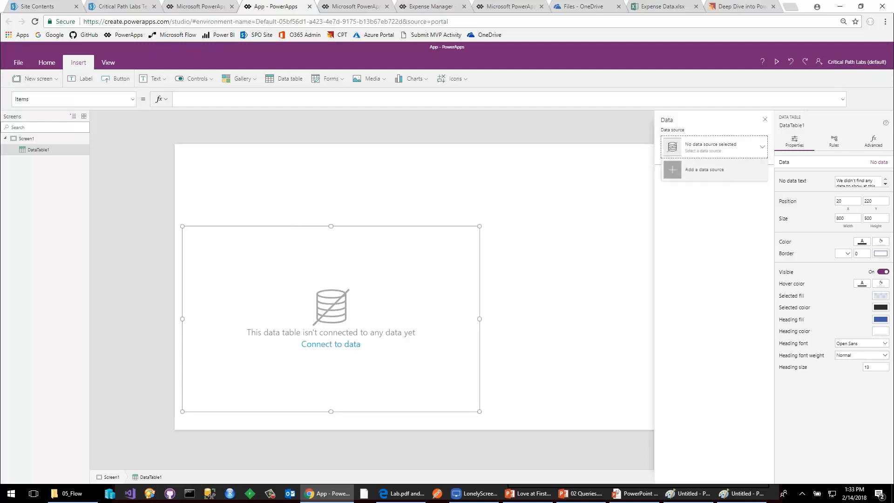
{"action": "left_click", "coordinate": [724, 169]}
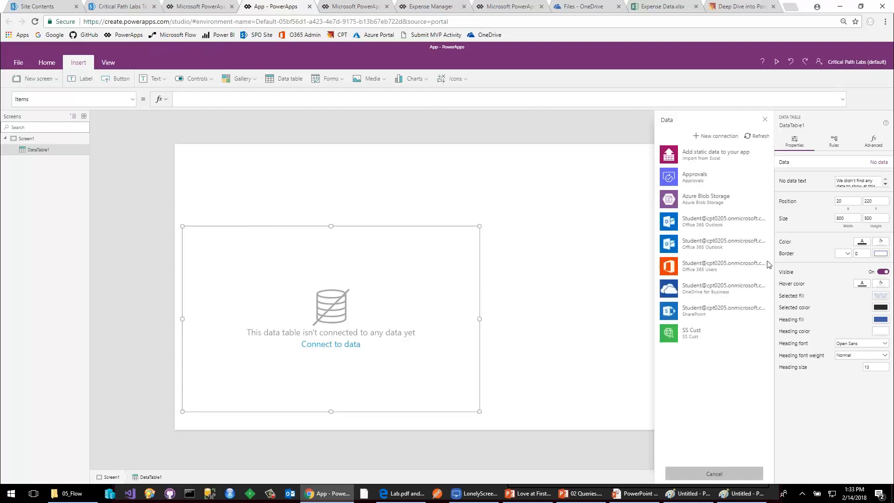
{"action": "left_click", "coordinate": [716, 311]}
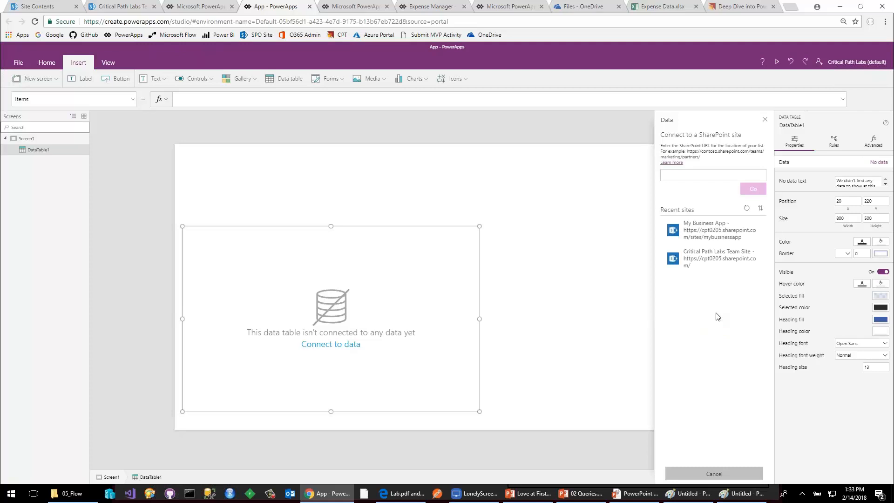
{"action": "left_click", "coordinate": [702, 262]}
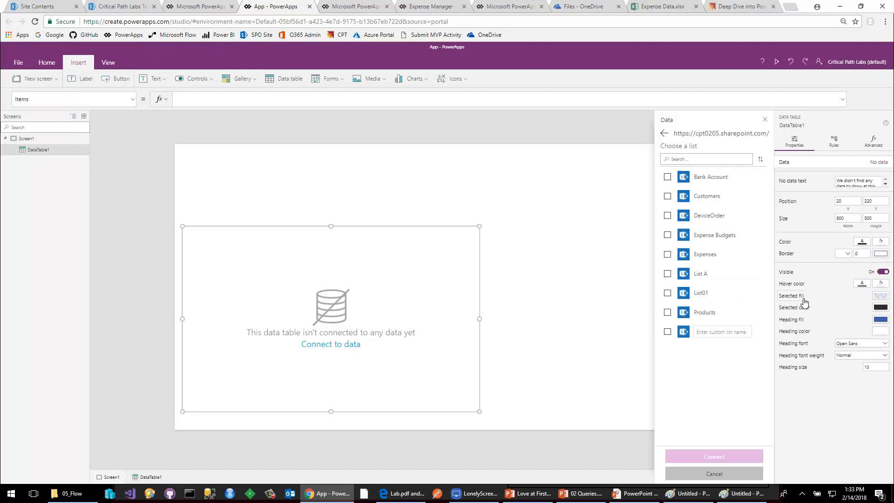
{"action": "left_click", "coordinate": [665, 199]}
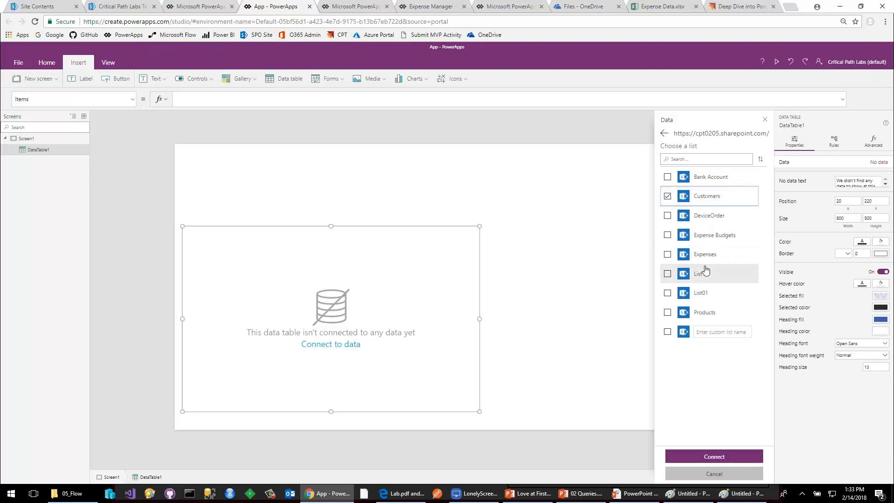
{"action": "left_click", "coordinate": [714, 457]}
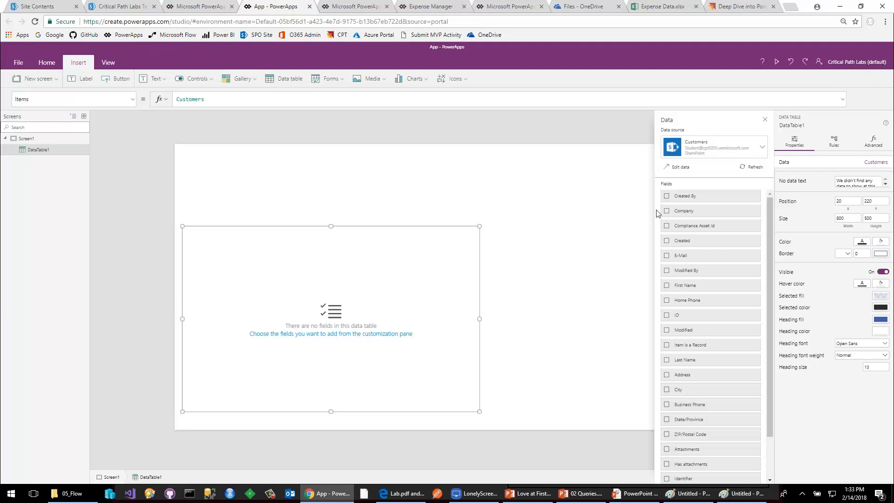
Add the ID, Last Name, First Name and Company fields to the data table.
{"action": "scroll", "coordinate": [685, 247], "scroll_direction": "down", "scroll_amount": 1}
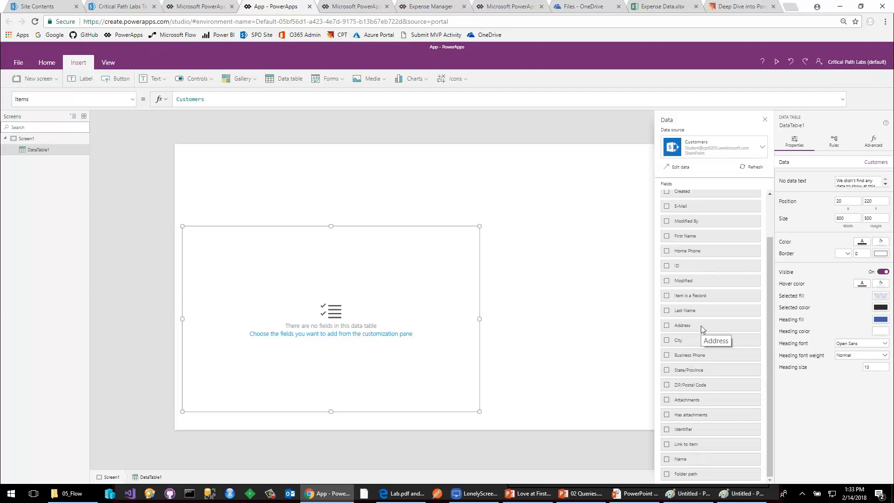
{"action": "left_click", "coordinate": [667, 266]}
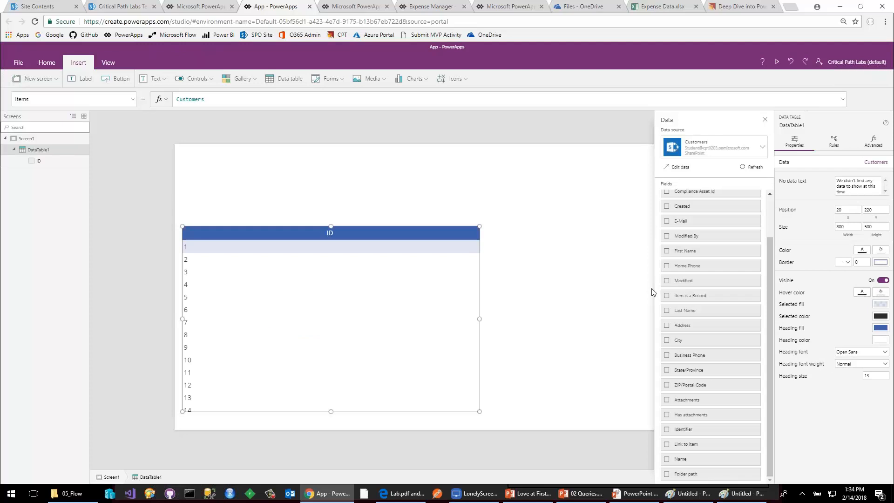
{"action": "left_click", "coordinate": [666, 310]}
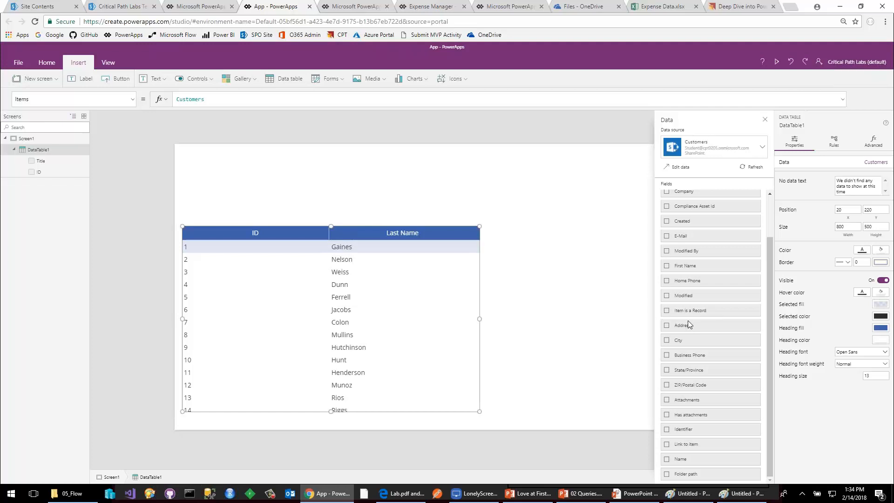
{"action": "scroll", "coordinate": [690, 326], "scroll_direction": "up", "scroll_amount": 1}
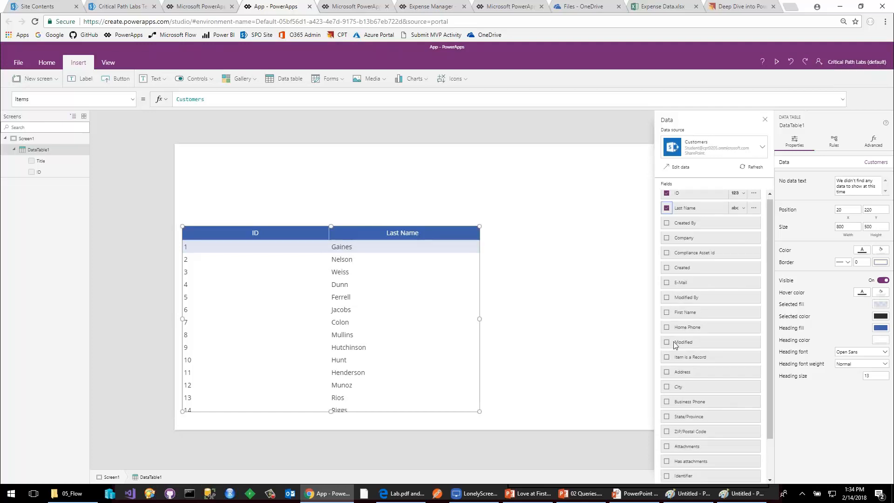
{"action": "left_click", "coordinate": [666, 316]}
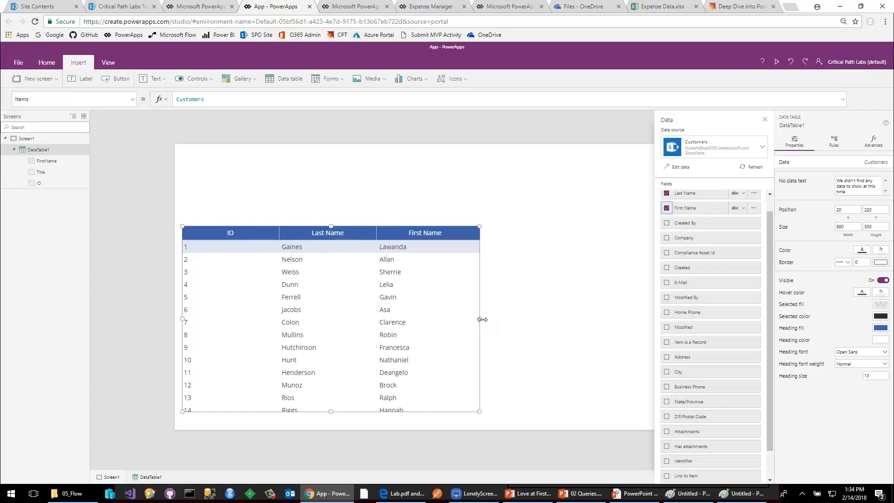
{"action": "left_click", "coordinate": [666, 239]}
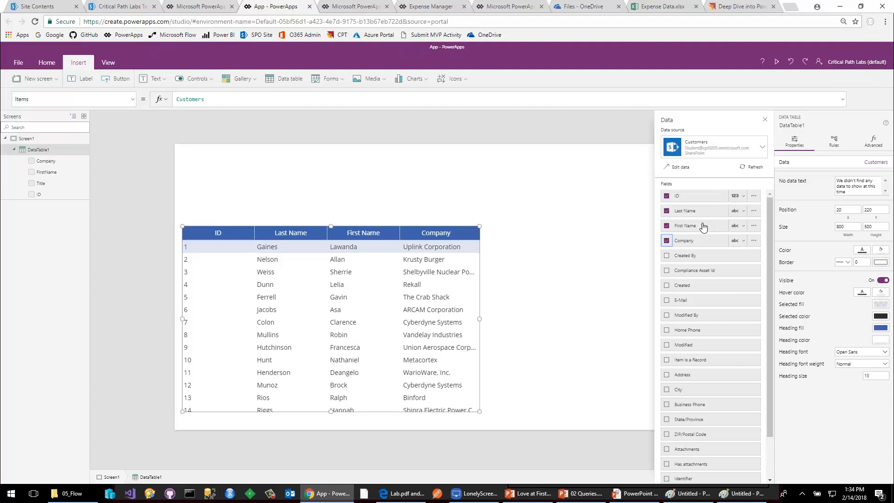
{"action": "mouse_move", "coordinate": [702, 226]}
{"action": "left_mouse_down"}
{"action": "mouse_move", "coordinate": [706, 210]}
{"action": "mouse_move", "coordinate": [707, 228]}
{"action": "left_mouse_up"}
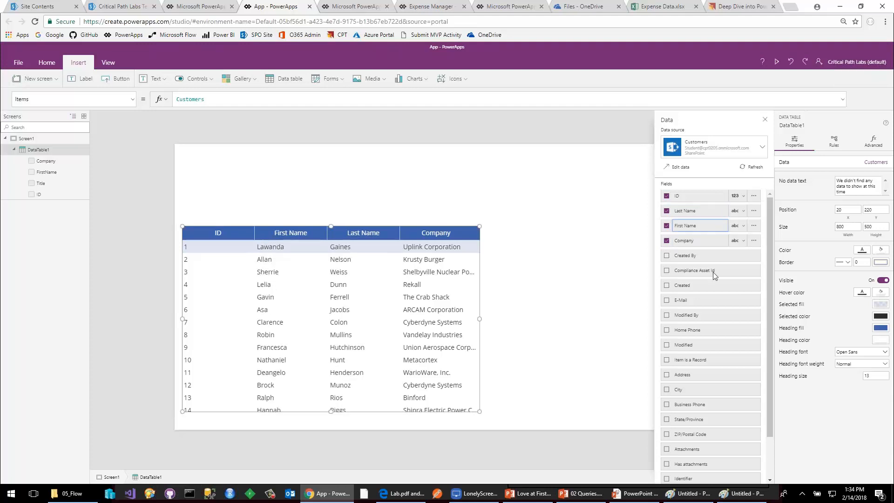
Narrow the data table's ID column to a width of about 102 and select the Company column.
{"action": "left_click", "coordinate": [238, 233]}
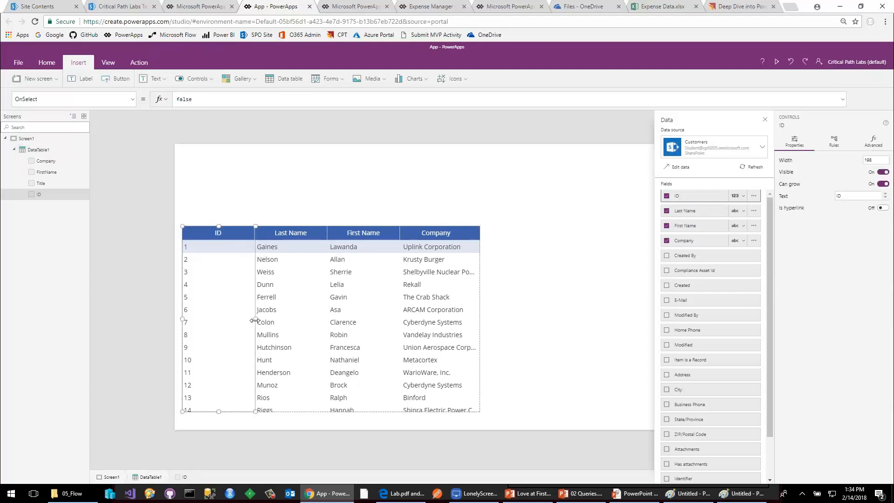
{"action": "left_click_drag", "start_coordinate": [256, 319], "coordinate": [218, 319]}
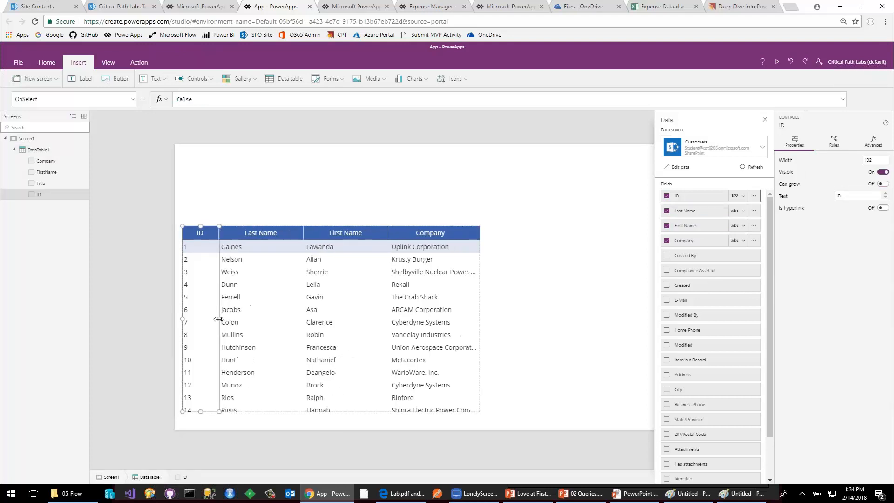
{"action": "left_click", "coordinate": [266, 304]}
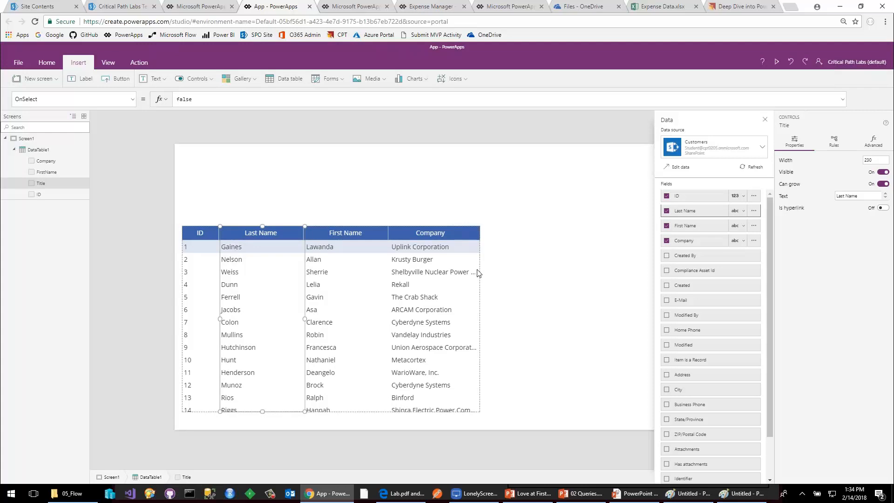
{"action": "left_click", "coordinate": [570, 194]}
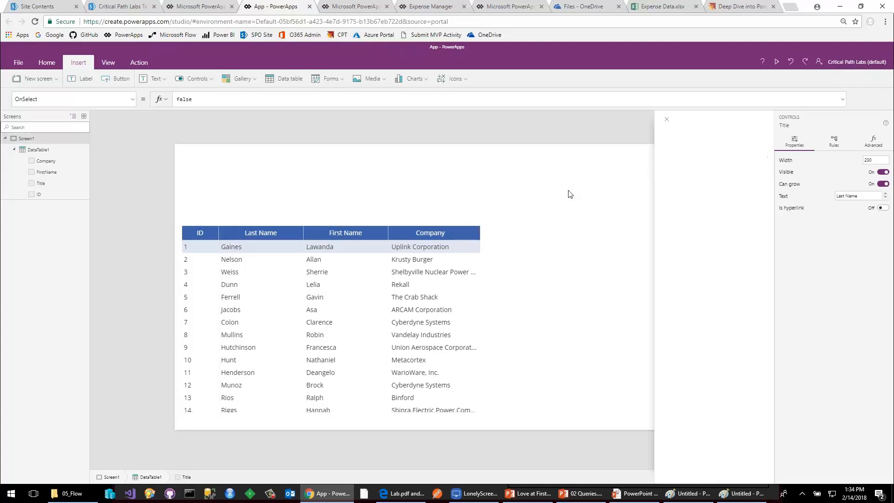
{"action": "left_click", "coordinate": [454, 229]}
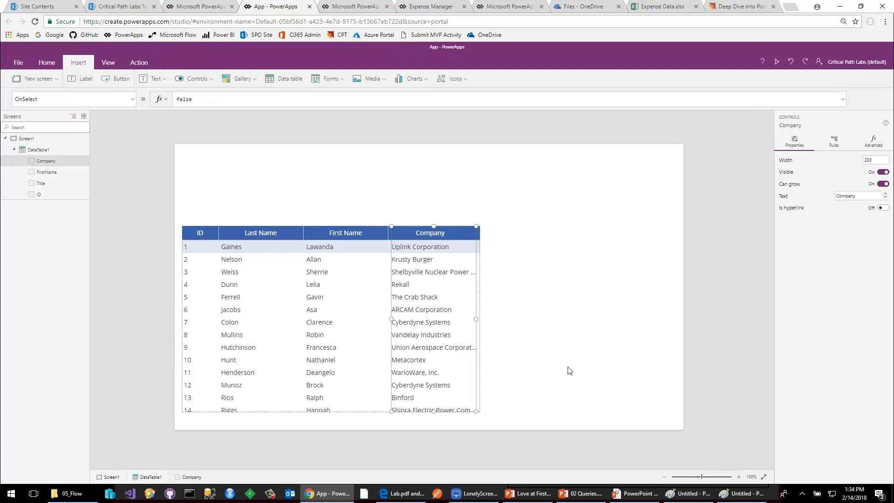
Switch to the PowerPoint presentation and advance to the Understanding Delegation slide.
{"action": "left_click", "coordinate": [631, 494]}
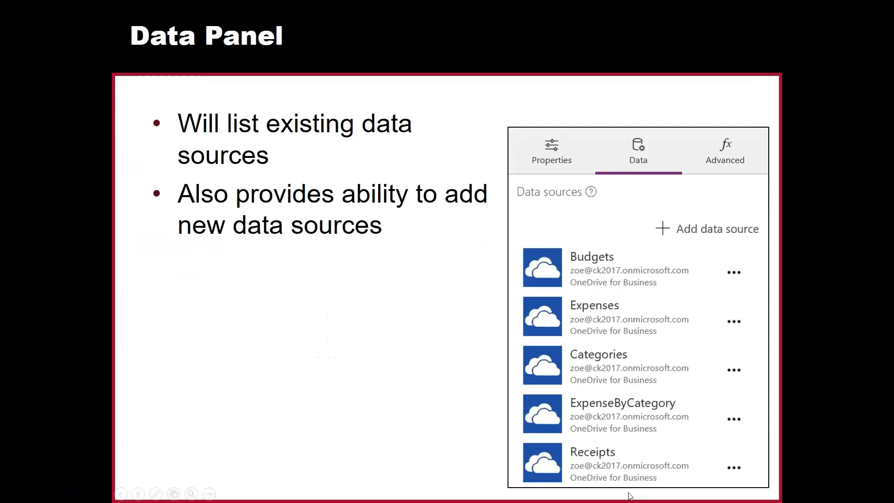
{"action": "left_click", "coordinate": [628, 493]}
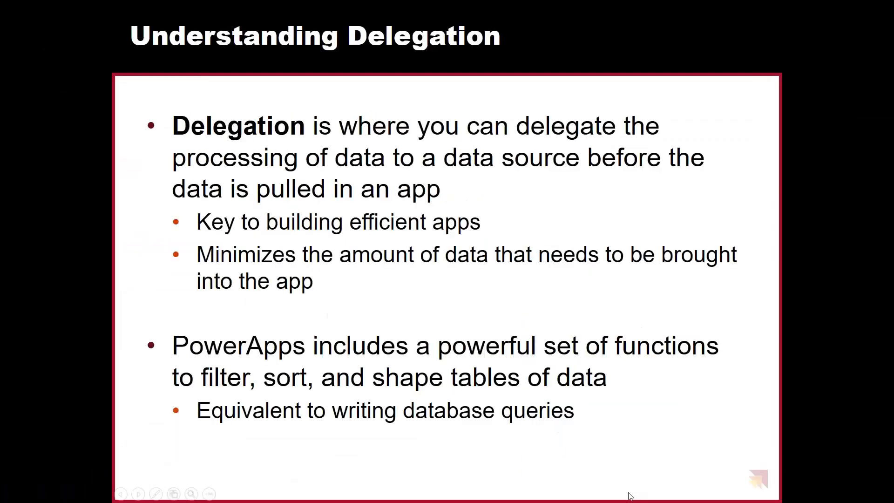
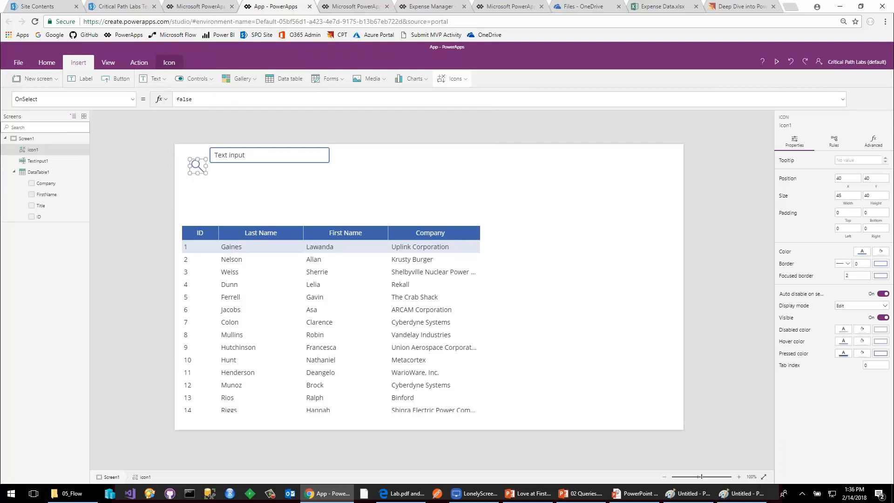
Move the text input beside the search icon, flush with the screen's upper edge at X 69, Y 0.
{"action": "left_click", "coordinate": [233, 160]}
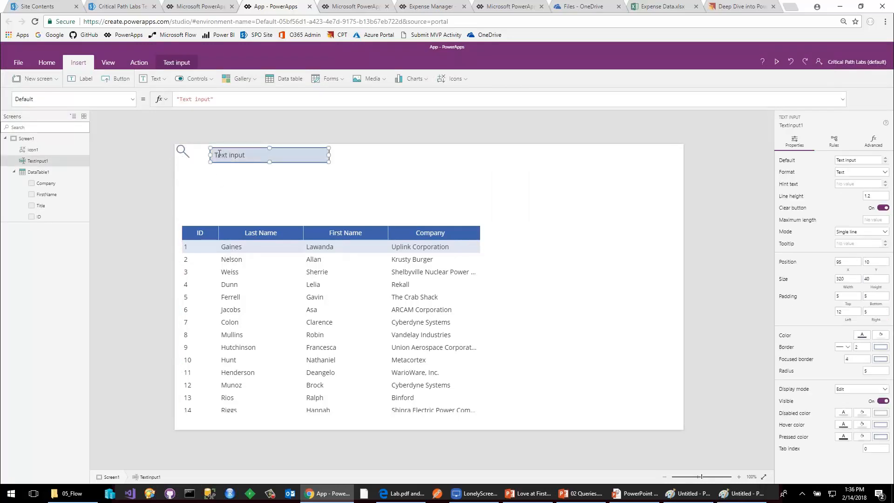
{"action": "left_click", "coordinate": [239, 155]}
{"action": "left_click_drag", "start_coordinate": [239, 156], "coordinate": [230, 151]}
{"action": "left_click", "coordinate": [242, 224]}
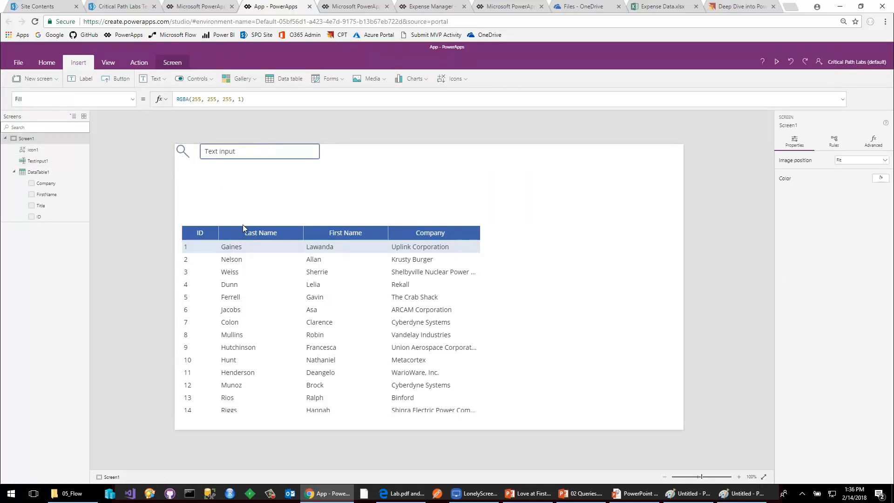
Move the data table just below the text input at X 0, Y 55 and enlarge it to about 830 by 713.
{"action": "left_click", "coordinate": [299, 231]}
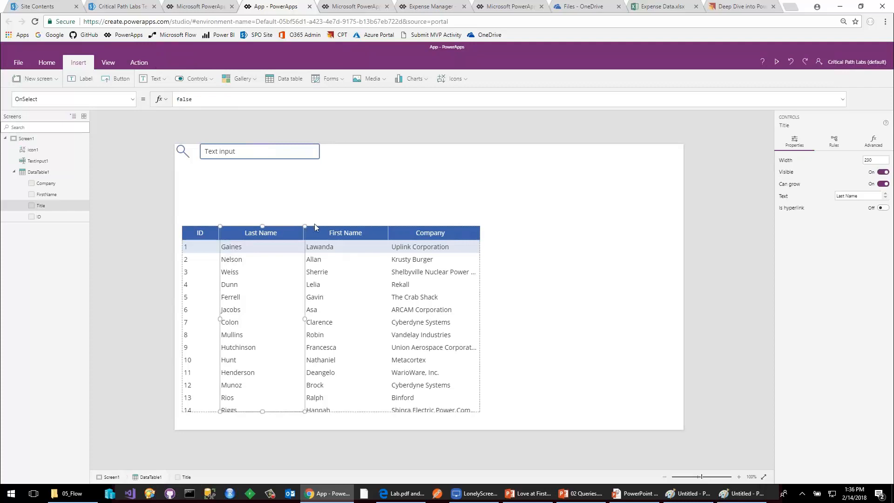
{"action": "left_click", "coordinate": [417, 226]}
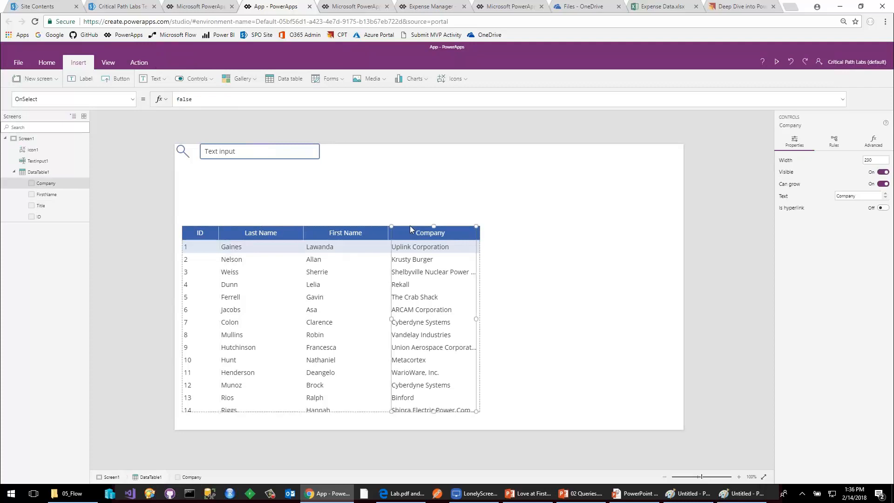
{"action": "left_click", "coordinate": [41, 173]}
{"action": "left_click_drag", "start_coordinate": [223, 225], "coordinate": [215, 163]}
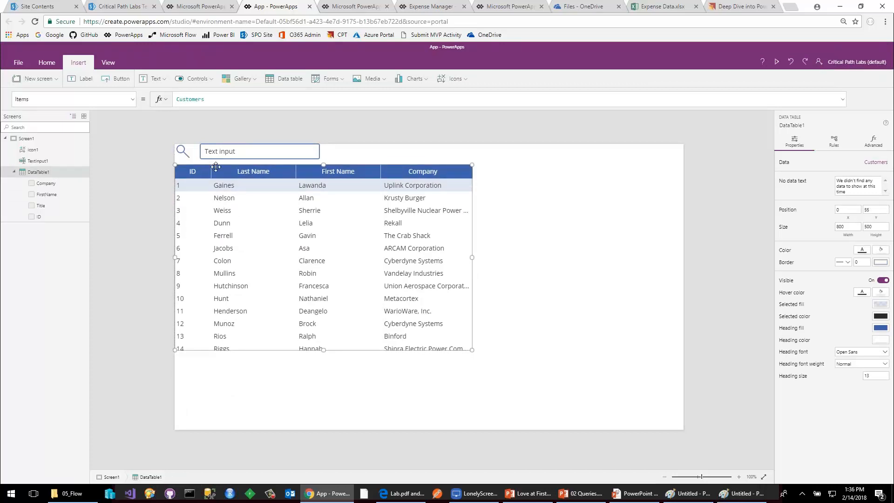
{"action": "left_click_drag", "start_coordinate": [471, 352], "coordinate": [482, 430]}
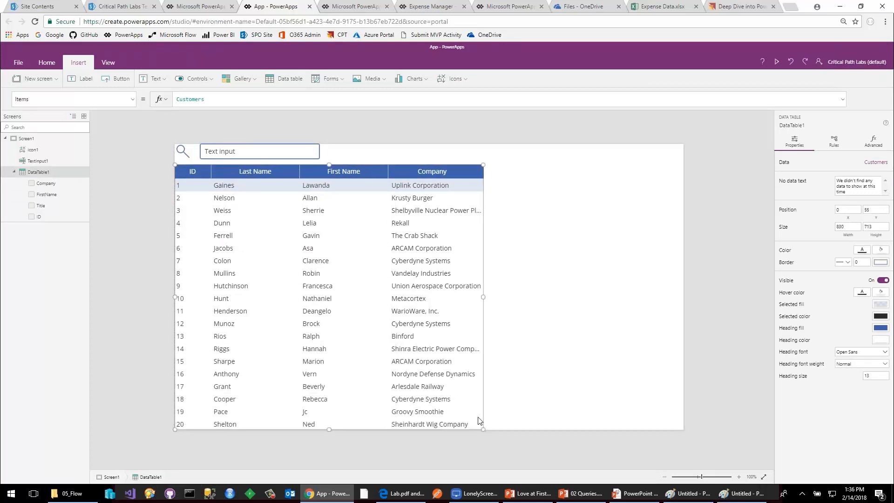
Start a Filter function in the data table's Items formula with Customers as its source, followed by a comma.
{"action": "left_click", "coordinate": [243, 155]}
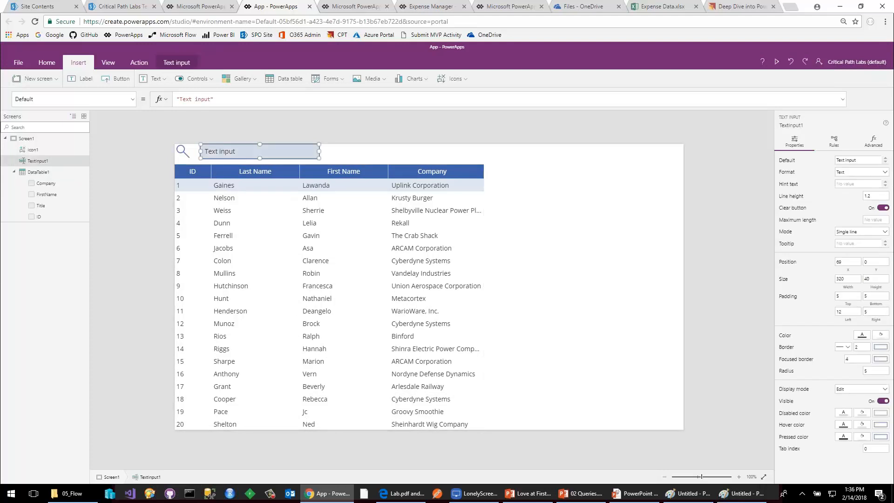
{"action": "left_click", "coordinate": [38, 171]}
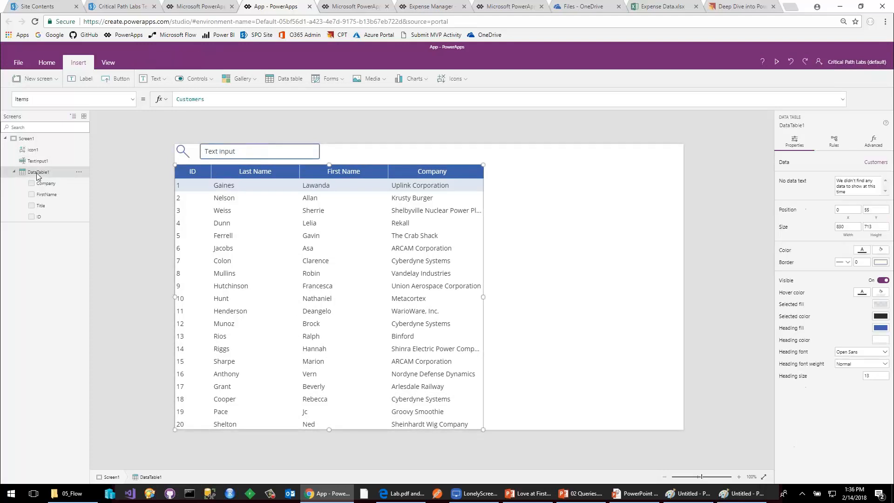
{"action": "left_click", "coordinate": [34, 100]}
{"action": "left_click_drag", "start_coordinate": [36, 99], "coordinate": [14, 99]}
{"action": "left_click", "coordinate": [198, 100]}
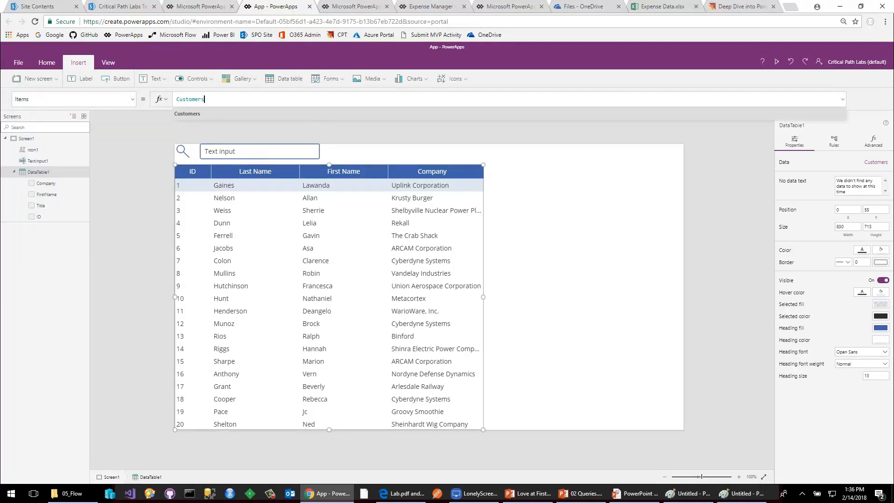
{"action": "key", "text": "Home"}
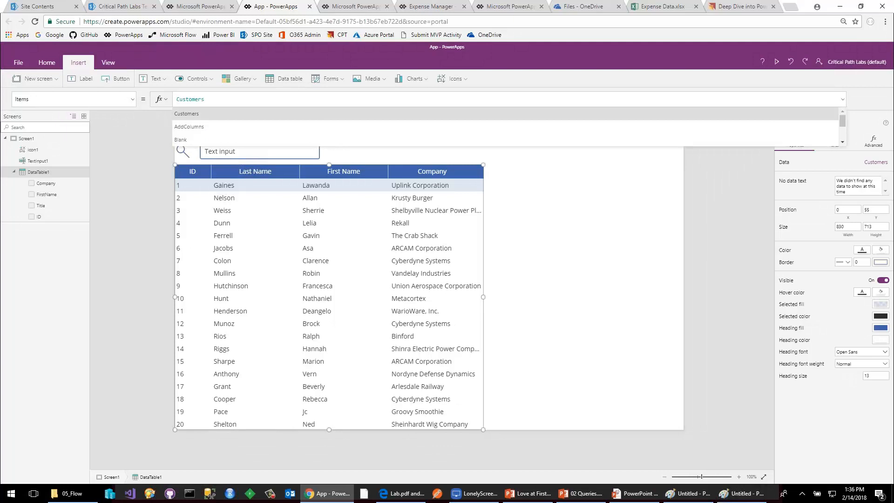
{"action": "type", "text": "Filt "}
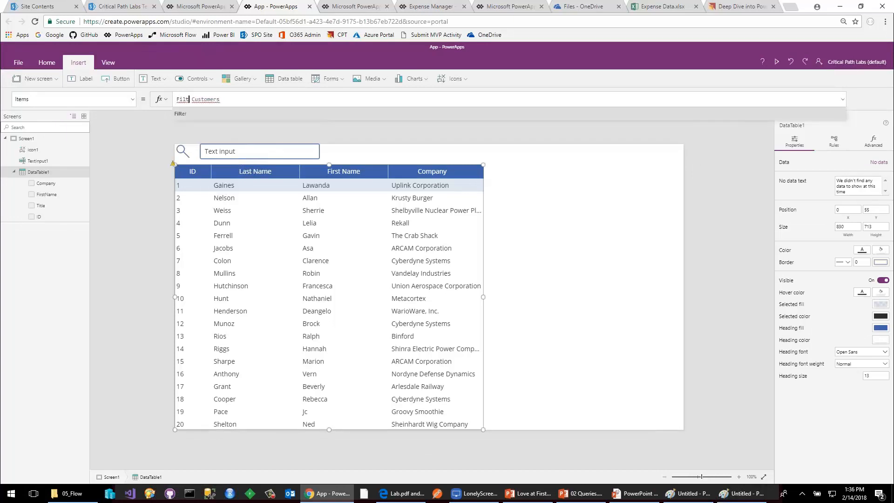
{"action": "type", "text": "er("}
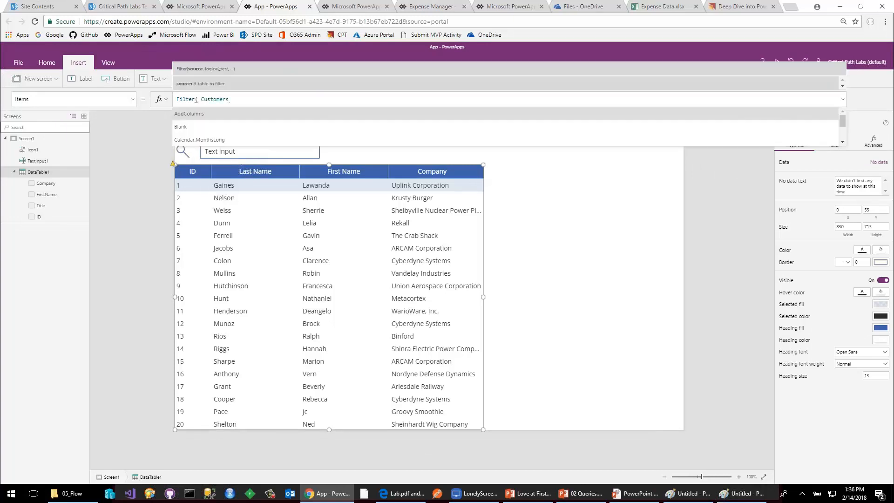
{"action": "key", "text": "Delete"}
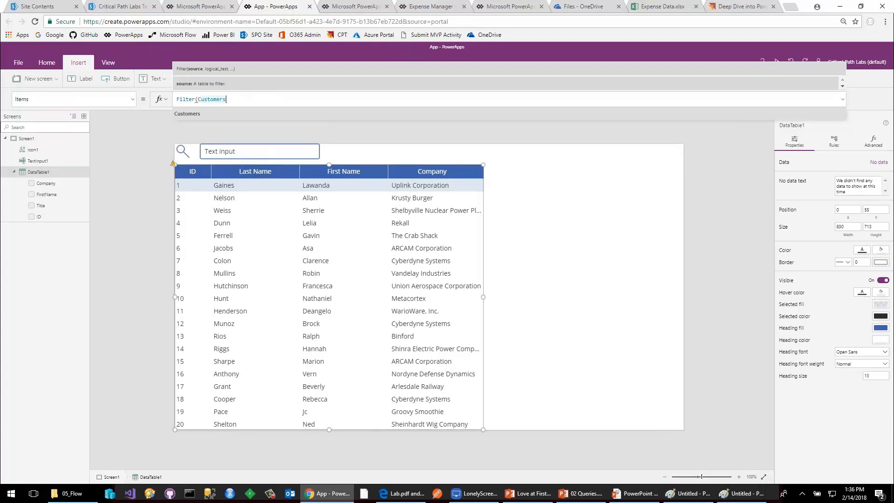
{"action": "type", "text": ", "}
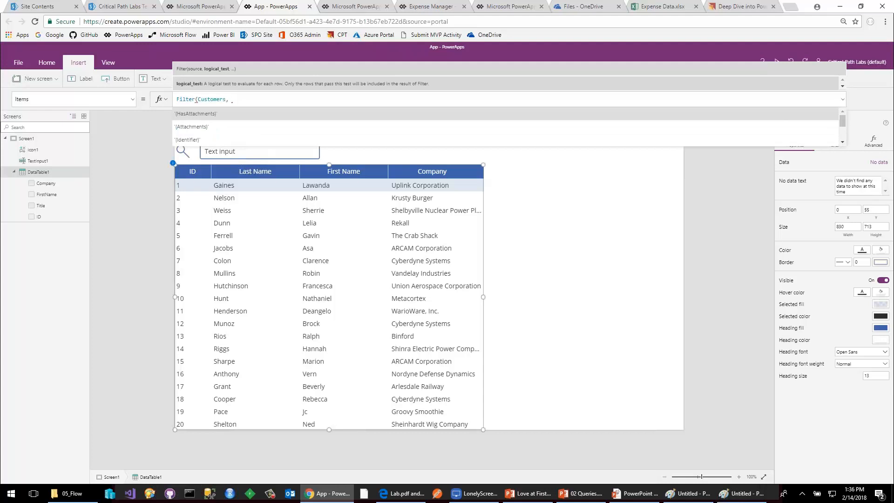
{"action": "type", "text": "Las"}
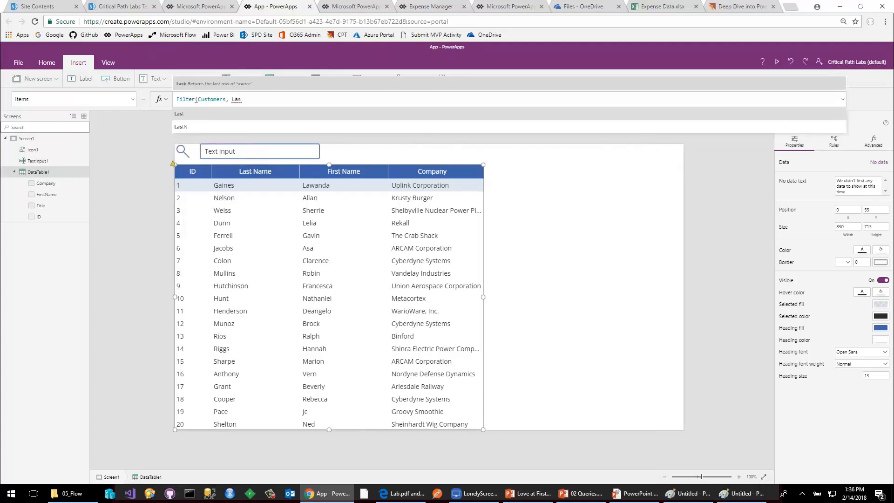
{"action": "type", "text": "tan"}
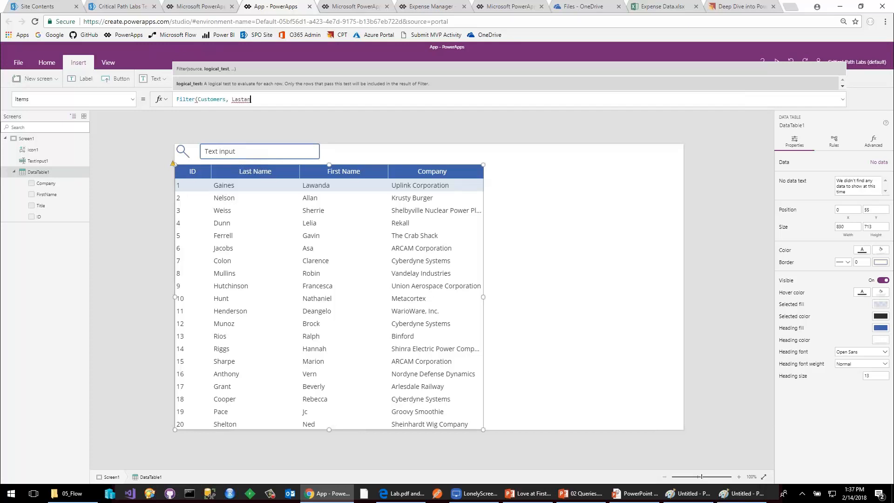
{"action": "key", "text": "ctrl+shift+Left"}
{"action": "type", "text": "Tit"}
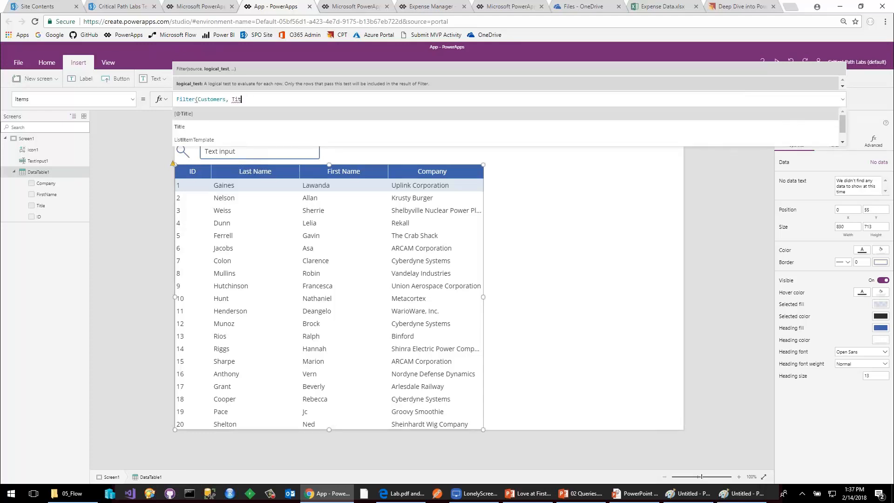
{"action": "key", "text": "ctrl+shift+Left"}
Add StartsWith(Title, TextInput1.Text) as the logical test of the data table's Filter formula.
{"action": "type", "text": "Starts"}
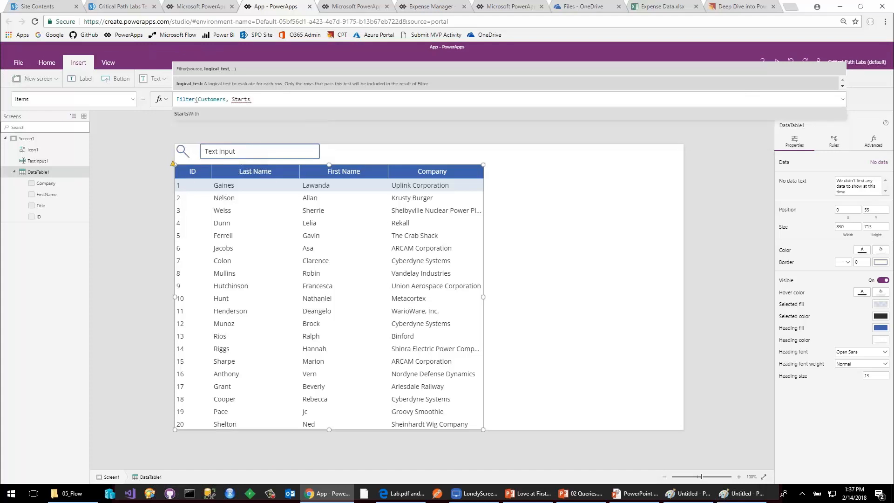
{"action": "key", "text": "Tab"}
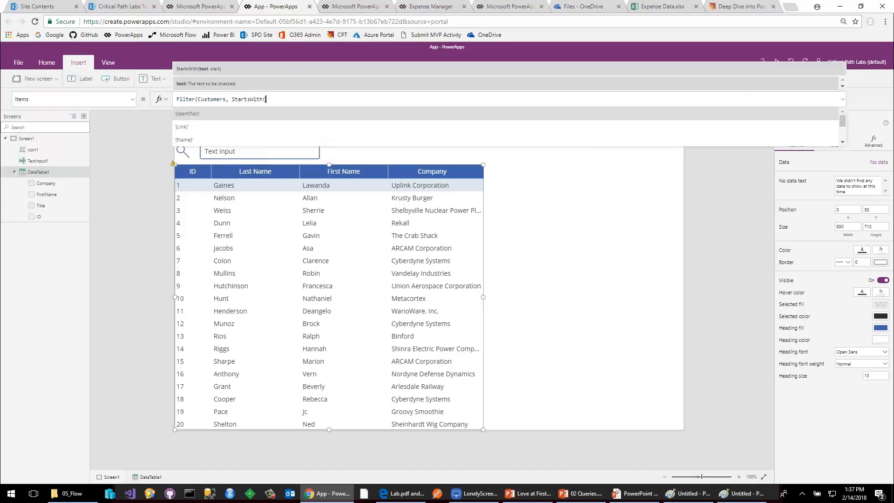
{"action": "type", "text": "Titl"}
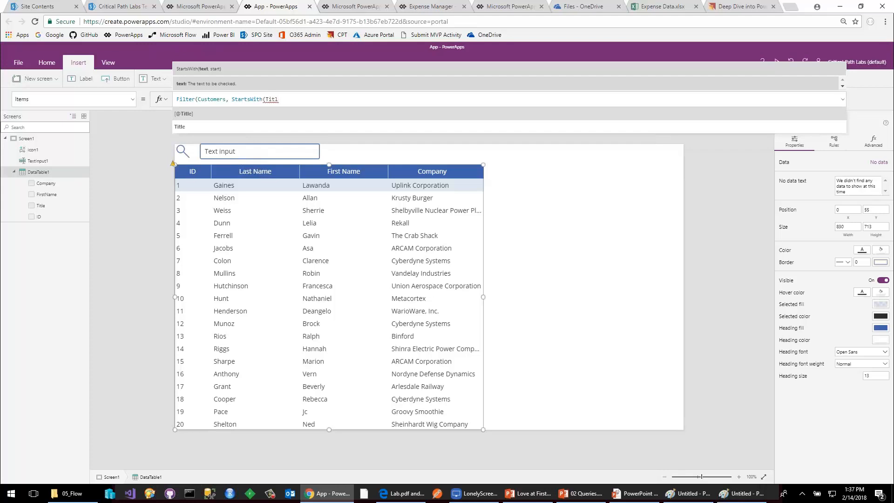
{"action": "type", "text": "e"}
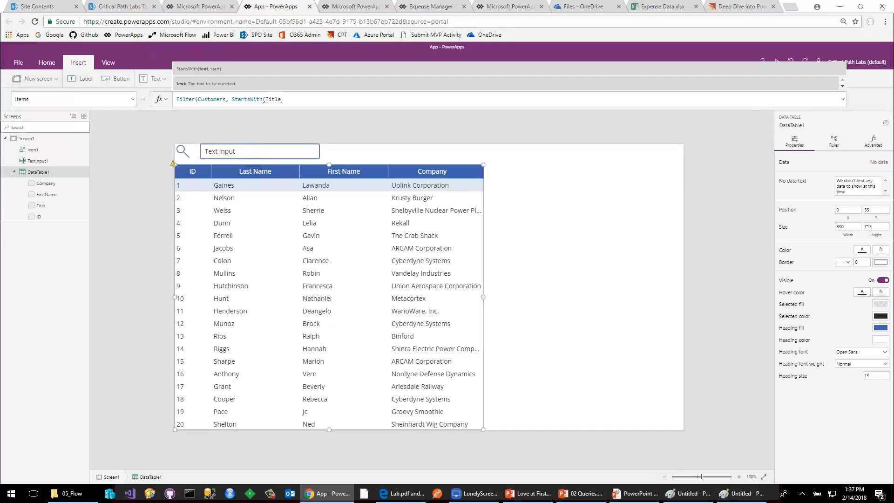
{"action": "type", "text": ", "}
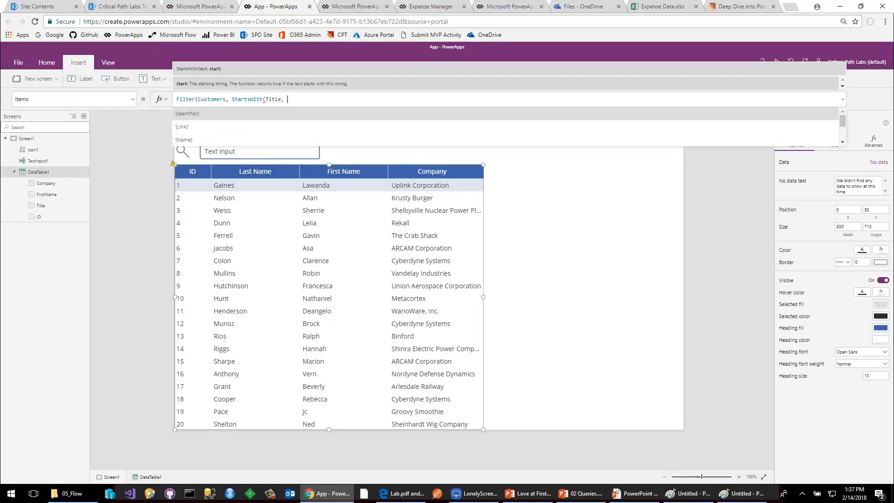
{"action": "type", "text": "Text"}
{"action": "key", "text": "Down"}
{"action": "key", "text": "Down"}
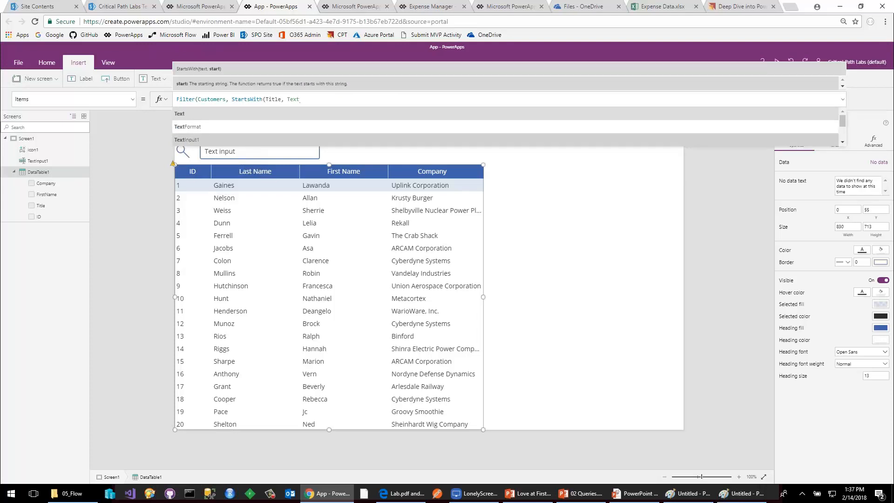
{"action": "key", "text": "Tab"}
{"action": "type", "text": ".t"}
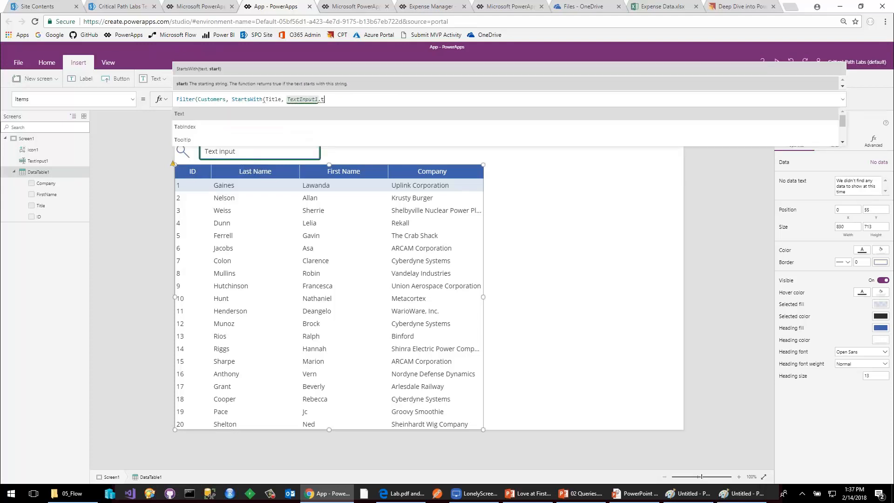
{"action": "key", "text": "Tab"}
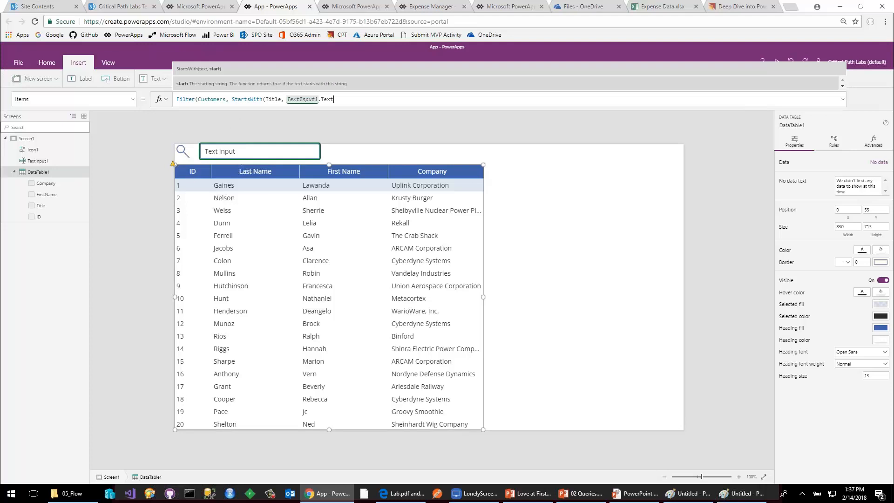
{"action": "type", "text": ")"}
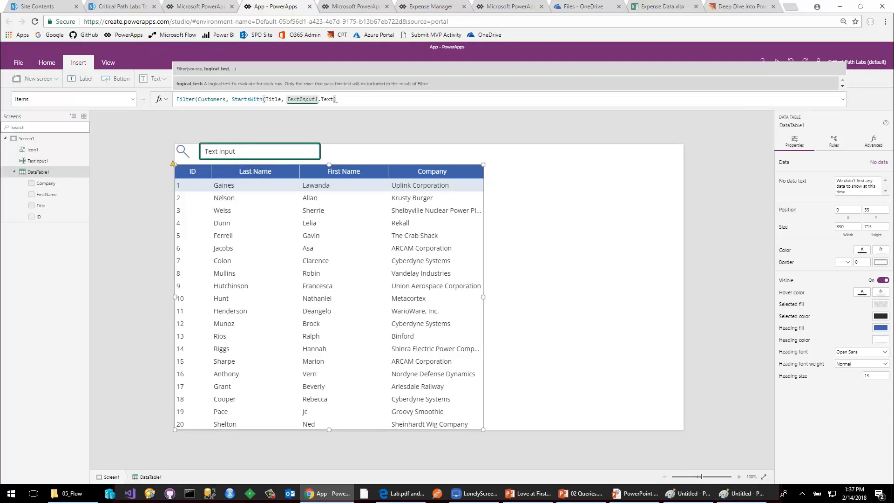
{"action": "left_click", "coordinate": [288, 132]}
Set the text input's Default value to "A".
{"action": "left_click", "coordinate": [265, 154]}
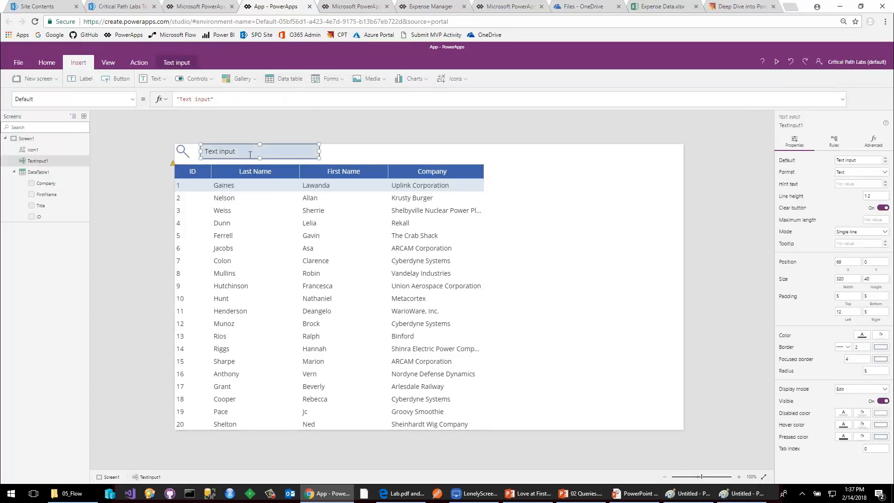
{"action": "left_click_drag", "start_coordinate": [211, 99], "coordinate": [180, 99]}
{"action": "type", "text": "A"}
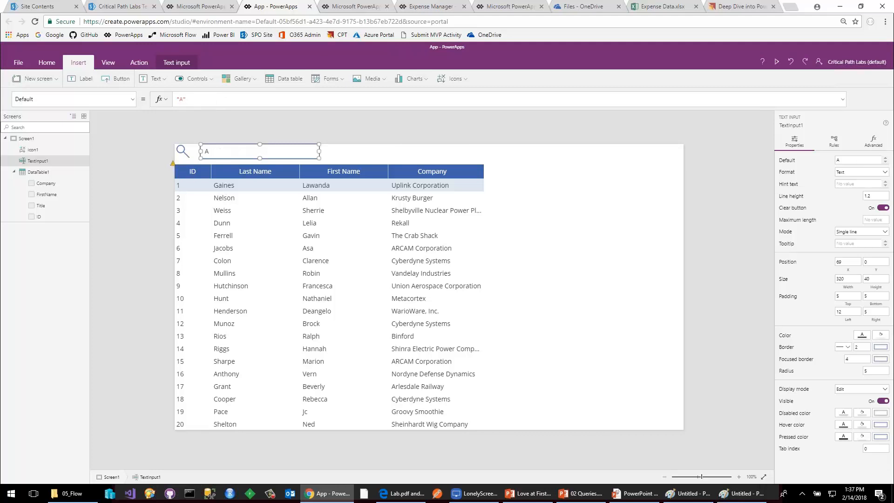
{"action": "left_click", "coordinate": [255, 124]}
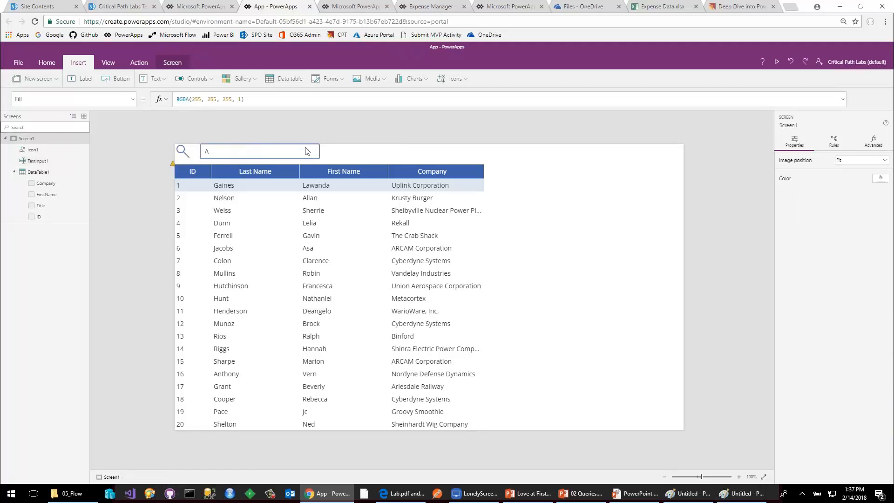
Add the missing closing parenthesis at the end of the data table's Filter formula.
{"action": "left_click", "coordinate": [174, 164]}
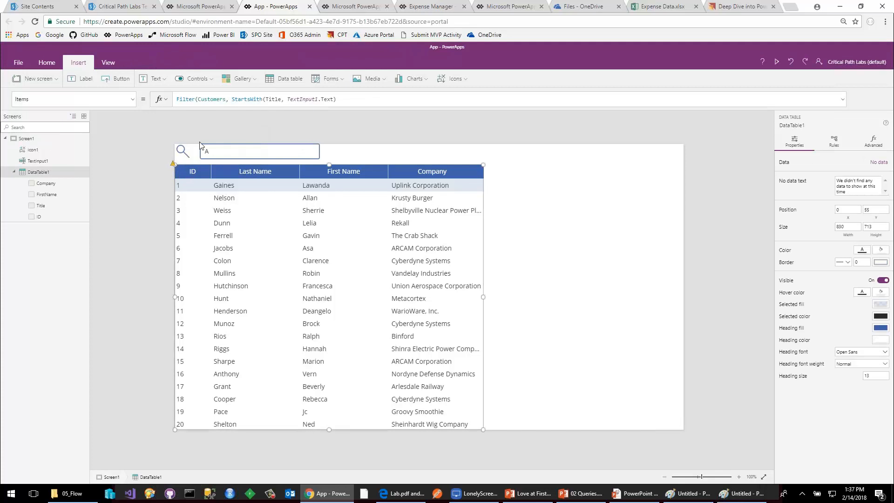
{"action": "left_click", "coordinate": [345, 99]}
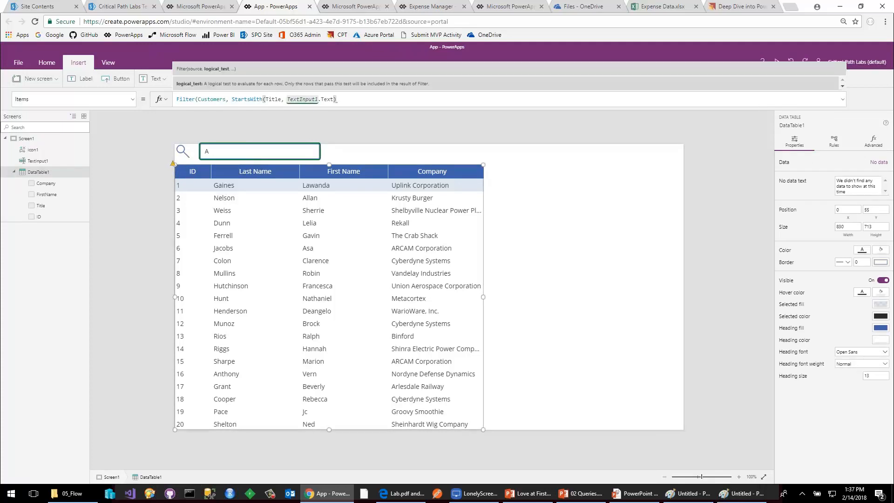
{"action": "type", "text": ")"}
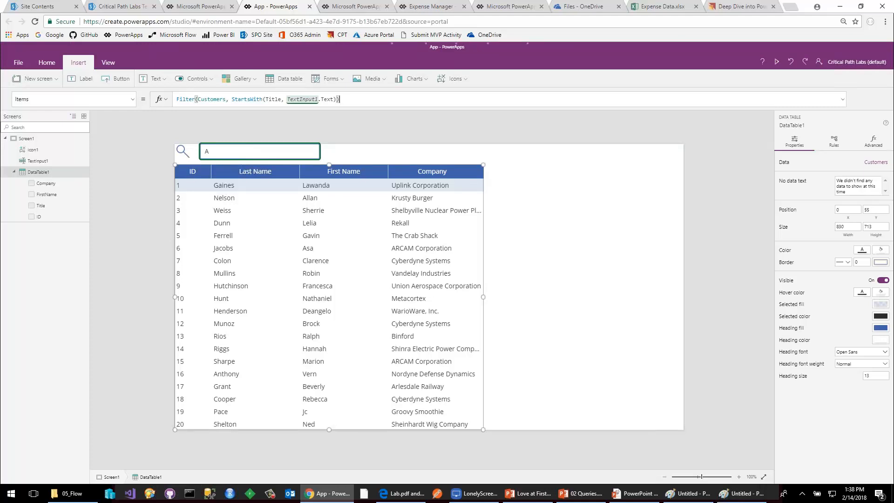
Test the last-name filter by replacing the content of the text input on the canvas with B.
{"action": "left_click", "coordinate": [207, 152]}
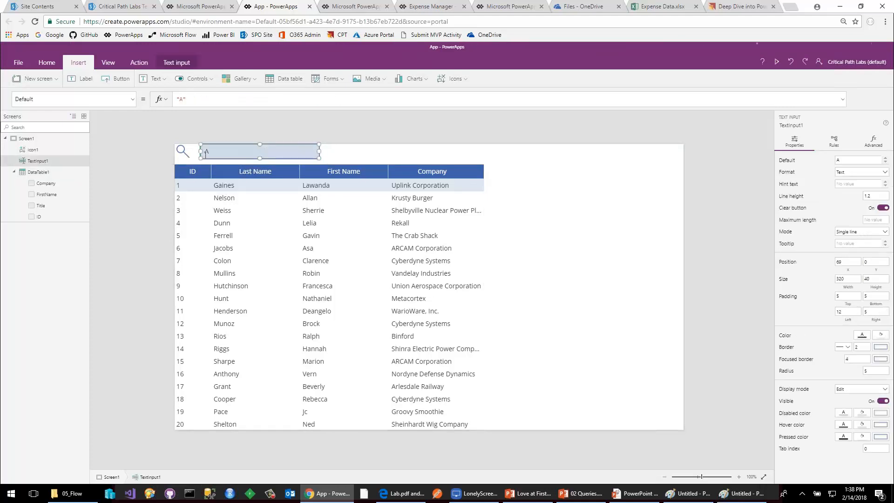
{"action": "key", "text": "BackSpace"}
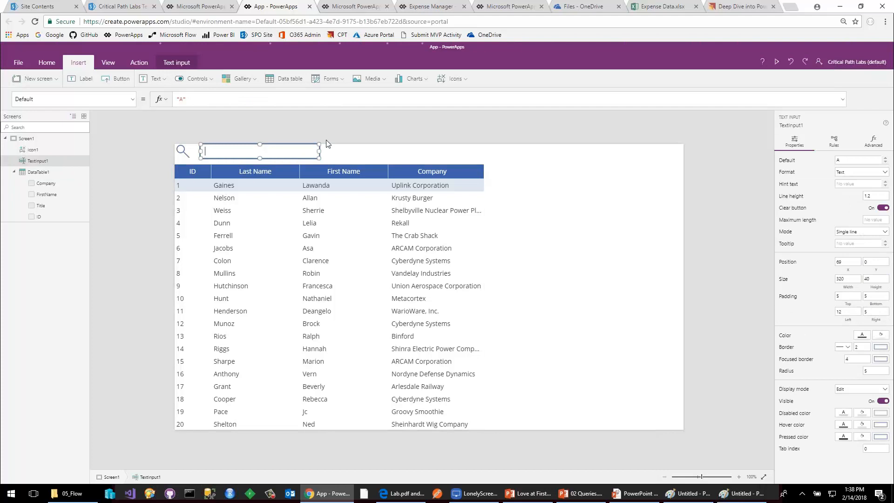
{"action": "type", "text": "B"}
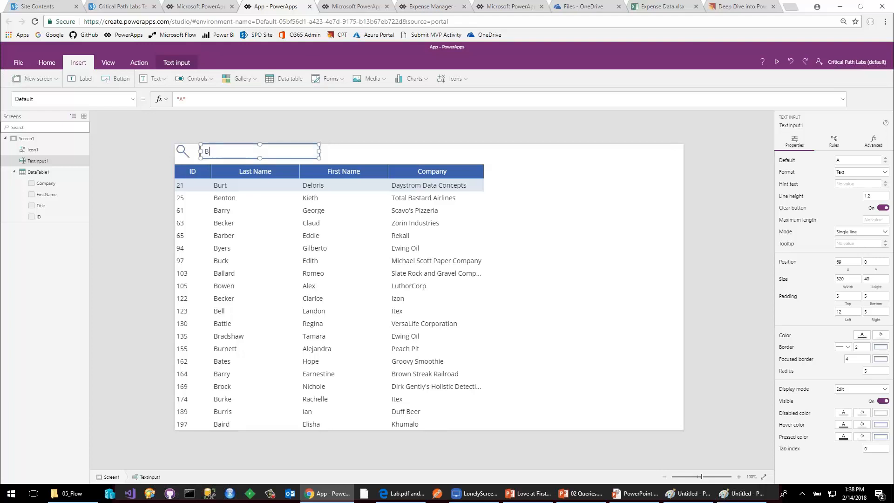
Narrow the last-name filter test by extending the text input's content on the canvas to Bar.
{"action": "type", "text": "ar"}
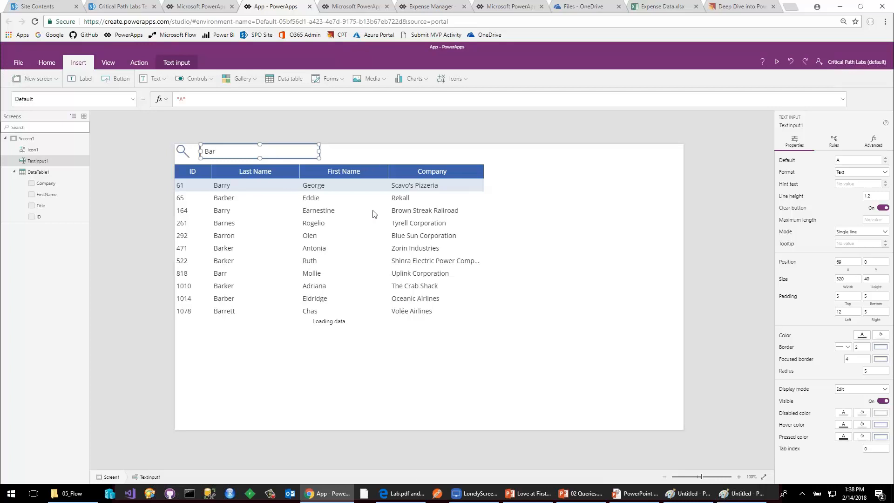
{"action": "left_click", "coordinate": [378, 227]}
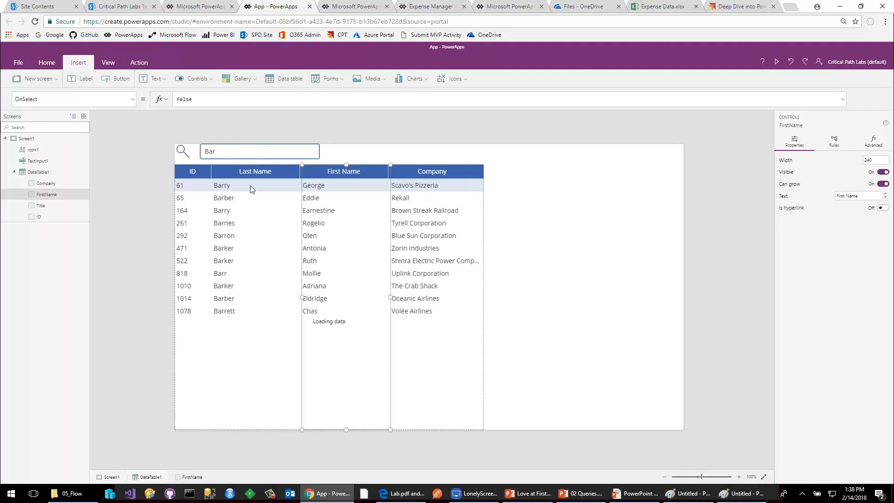
{"action": "left_click", "coordinate": [229, 249]}
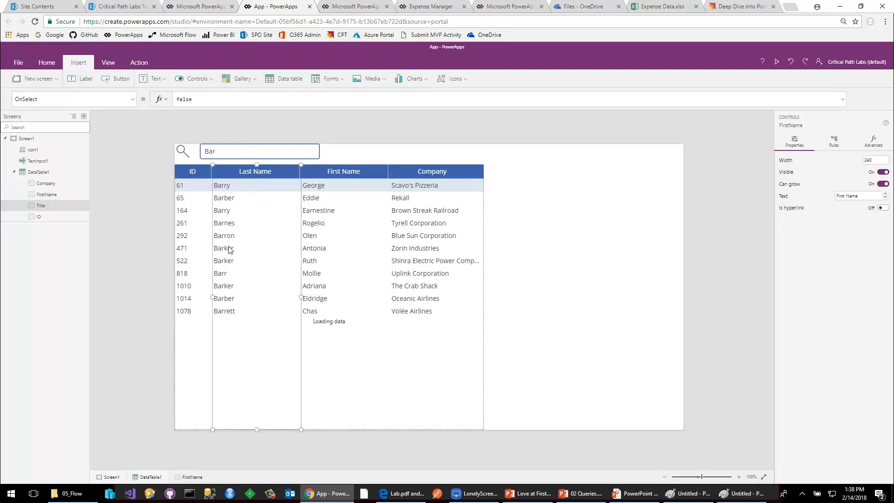
{"action": "left_click", "coordinate": [234, 255]}
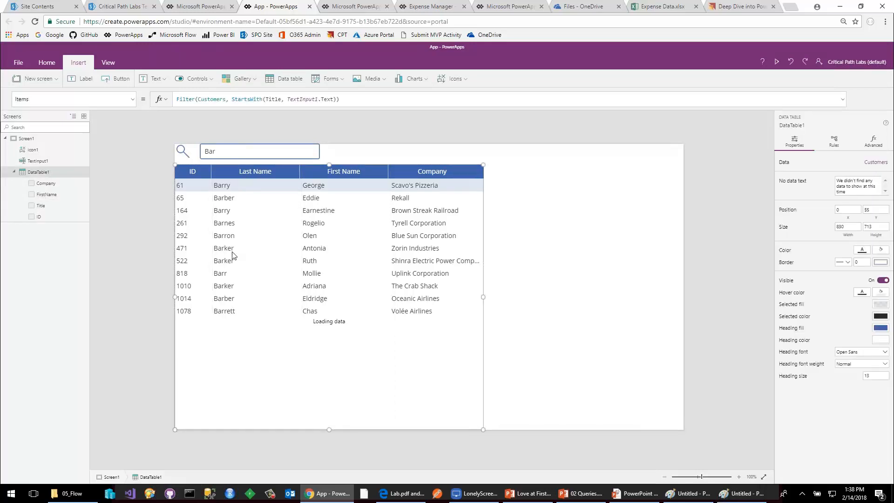
Add a display form to the screen and connect it to the Customers data source.
{"action": "left_click", "coordinate": [531, 227]}
{"action": "left_click", "coordinate": [331, 79]}
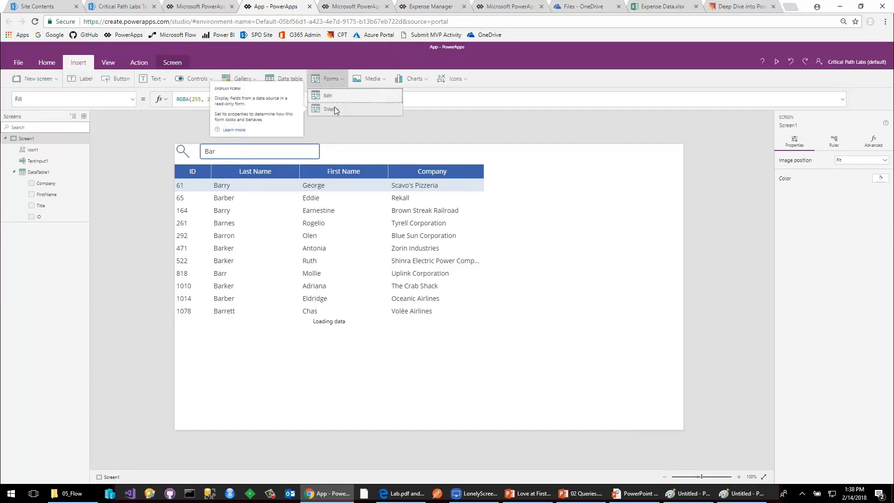
{"action": "left_click", "coordinate": [335, 108]}
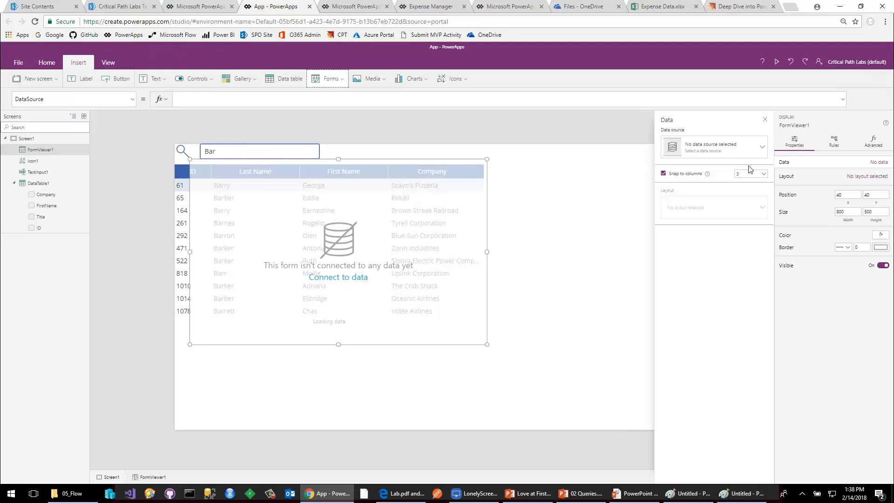
{"action": "left_click", "coordinate": [735, 154]}
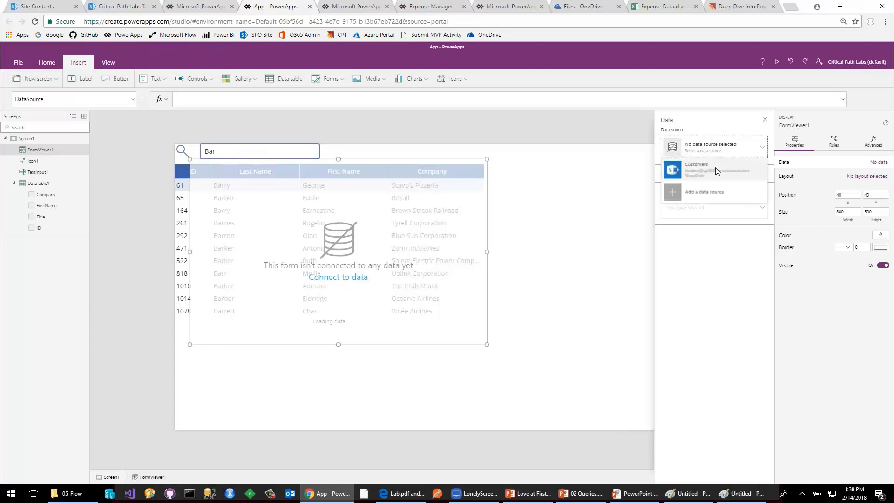
{"action": "left_click", "coordinate": [716, 171]}
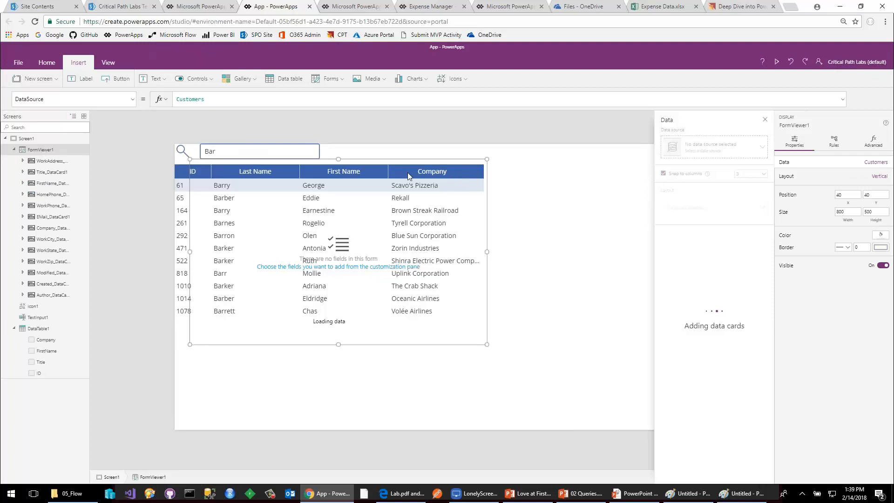
Place the display form beside the data table at a width of about 536, and set it to snap to 1 column.
{"action": "left_click_drag", "start_coordinate": [416, 160], "coordinate": [610, 165]}
{"action": "left_click_drag", "start_coordinate": [386, 257], "coordinate": [486, 233]}
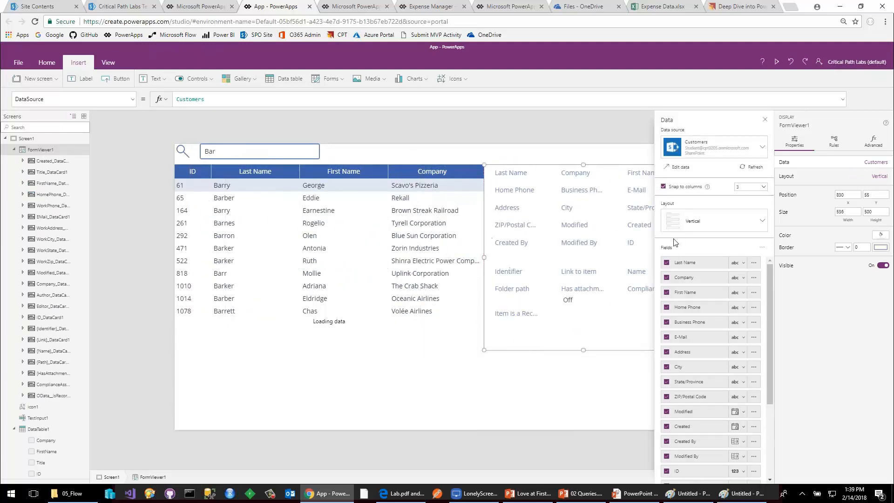
{"action": "left_click", "coordinate": [760, 189]}
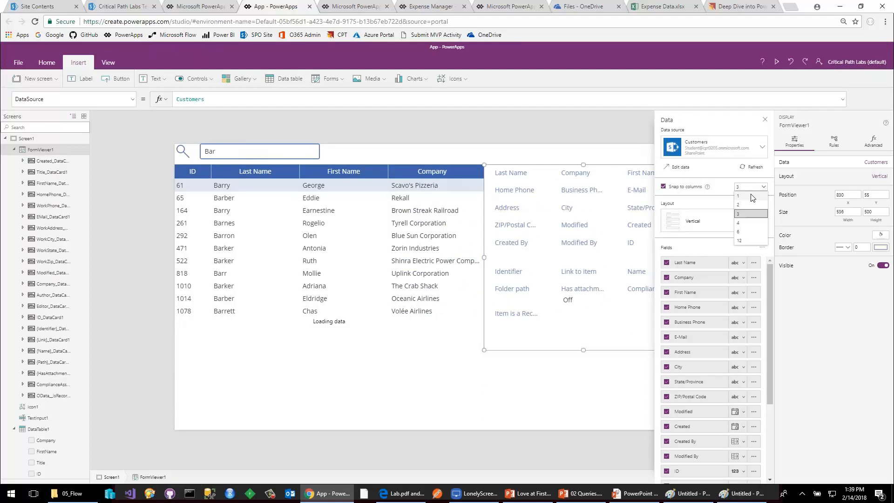
{"action": "left_click", "coordinate": [743, 196]}
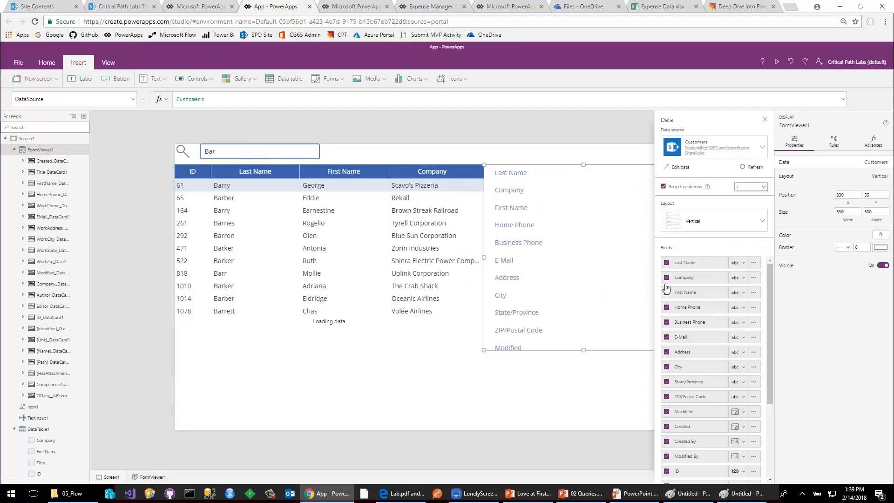
Remove the Address, State/Province, Item is a Record, Has attachments and ID fields from the display form, and stretch its height to about 685.
{"action": "left_click", "coordinate": [667, 352]}
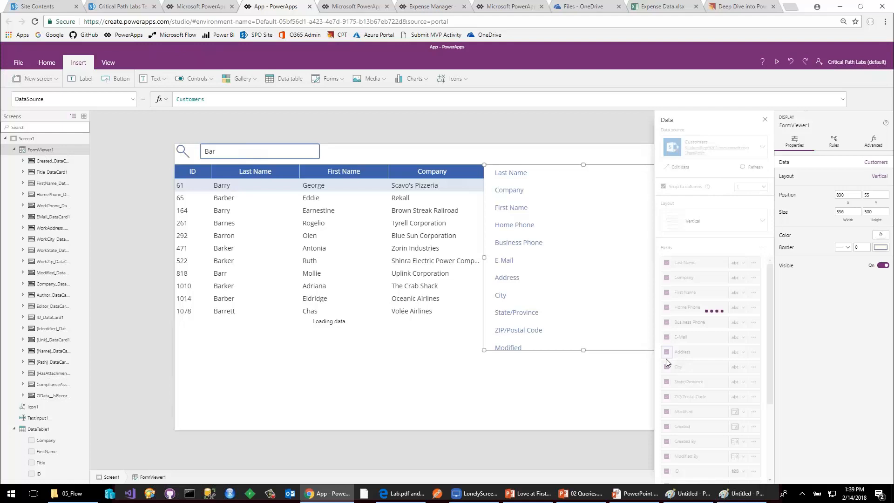
{"action": "left_click", "coordinate": [666, 366]}
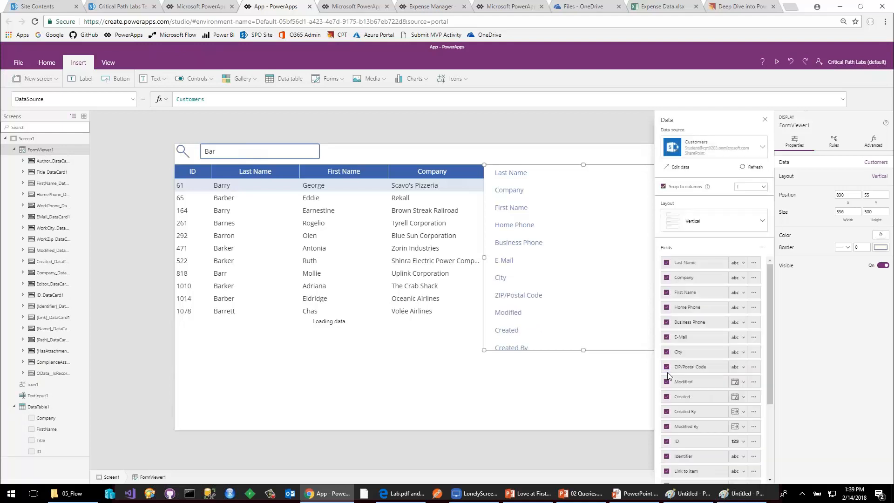
{"action": "scroll", "coordinate": [668, 385], "scroll_direction": "down", "scroll_amount": 3}
{"action": "left_click", "coordinate": [666, 428]}
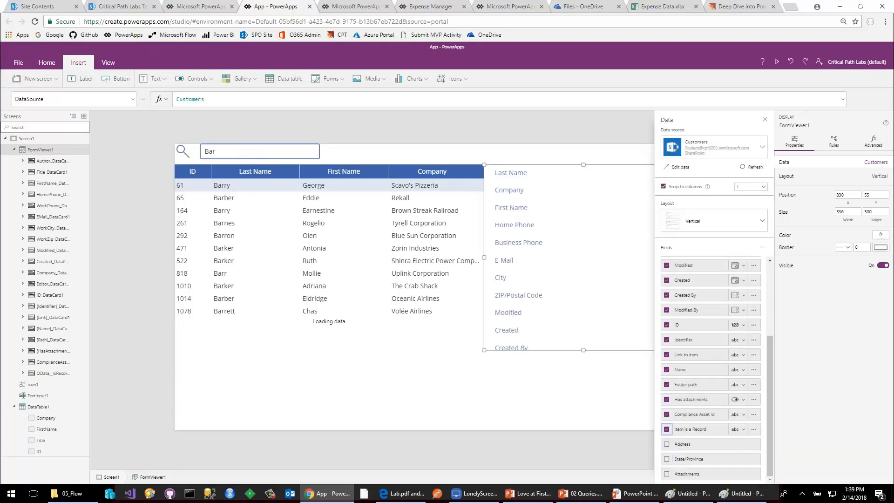
{"action": "left_click", "coordinate": [666, 414]}
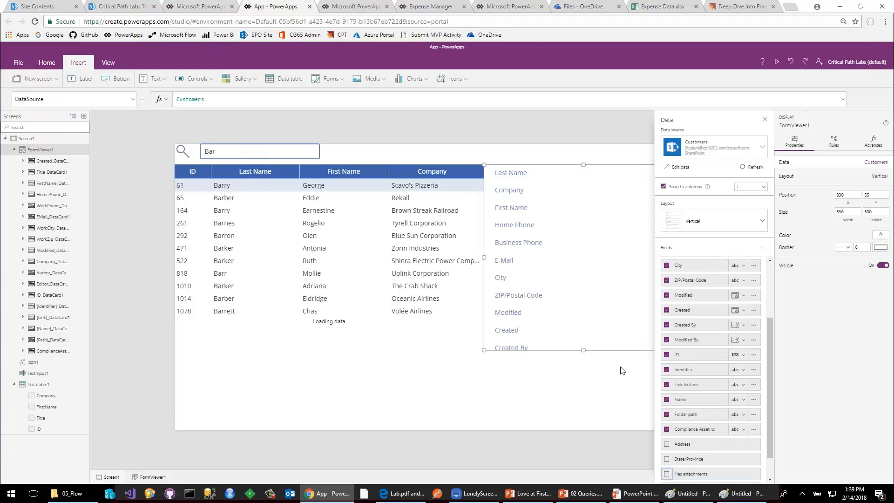
{"action": "left_click", "coordinate": [666, 354]}
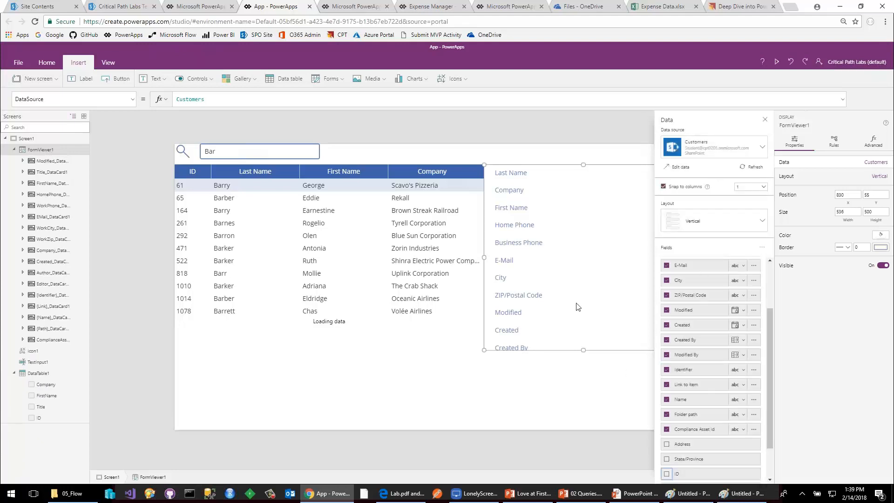
{"action": "left_click_drag", "start_coordinate": [583, 350], "coordinate": [588, 419]}
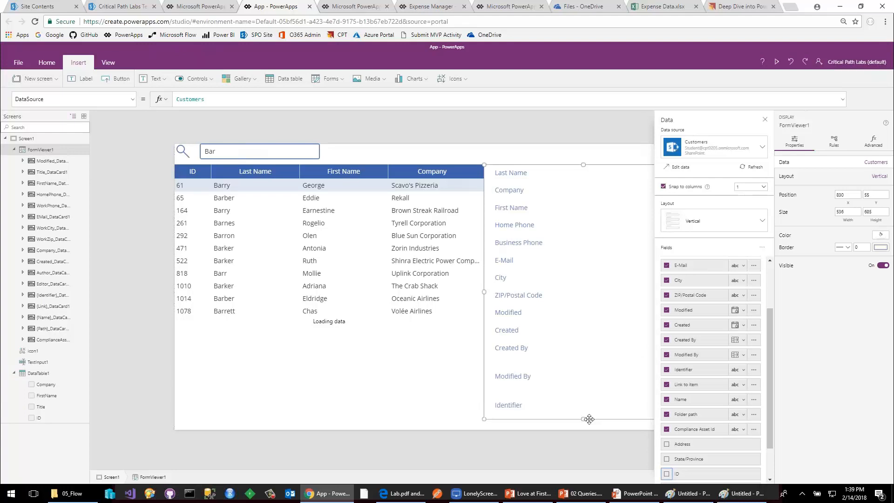
Set the Item property of the display form FormViewer1 to DataTable1.Selected.
{"action": "left_click", "coordinate": [605, 331]}
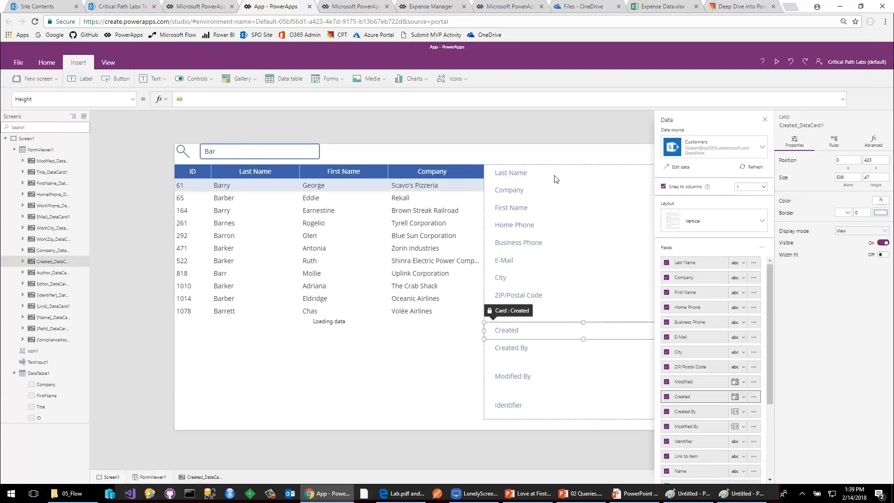
{"action": "left_click", "coordinate": [28, 149]}
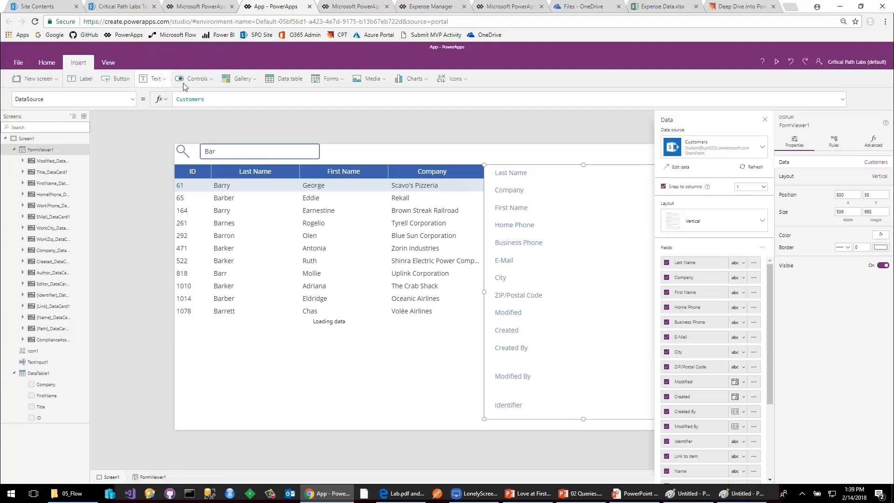
{"action": "left_click", "coordinate": [133, 101]}
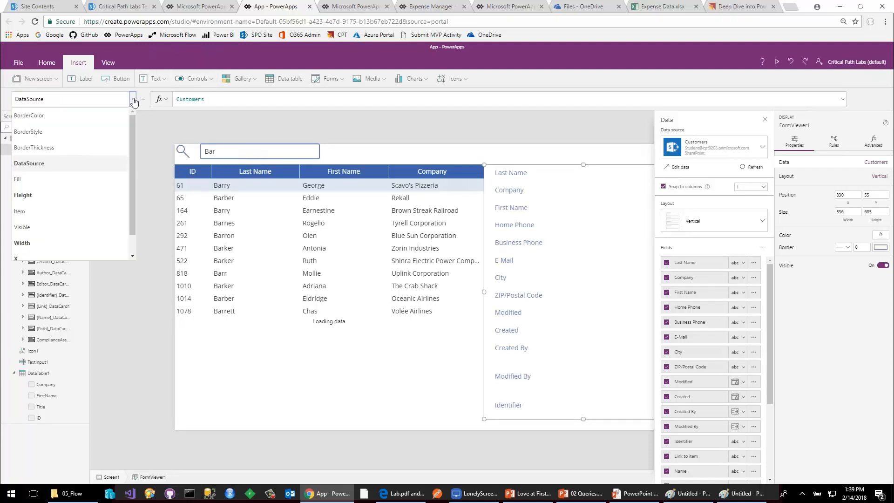
{"action": "left_click", "coordinate": [32, 213]}
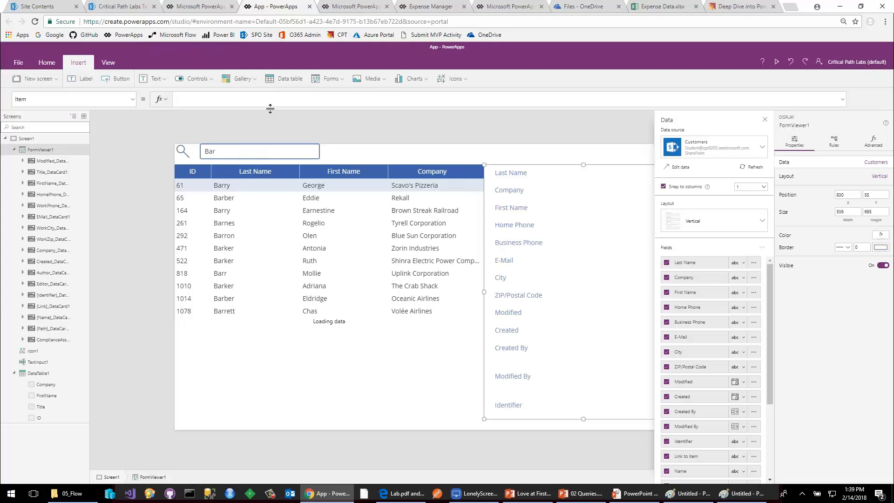
{"action": "type", "text": "Data"}
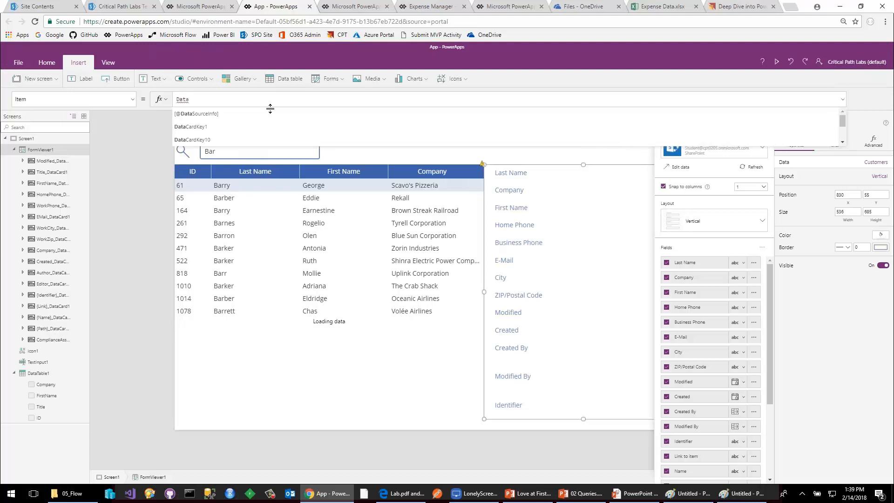
{"action": "key", "text": "Down"}
{"action": "key", "text": "Down"}
{"action": "key", "text": "Down"}
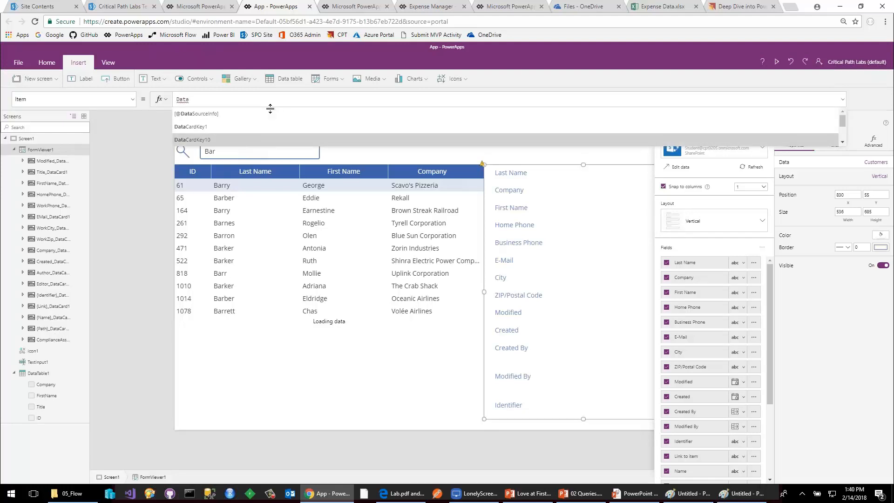
{"action": "type", "text": "Tabl"}
{"action": "key", "text": "Tab"}
{"action": "type", "text": ".se"}
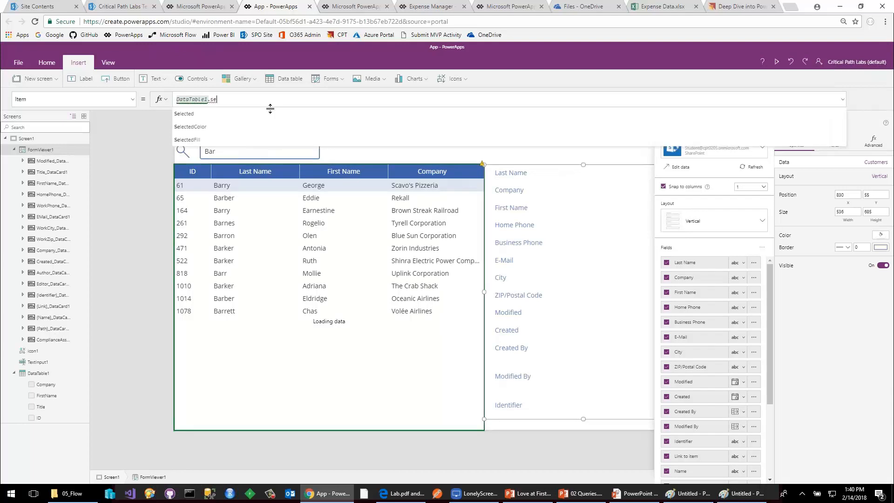
{"action": "key", "text": "Tab"}
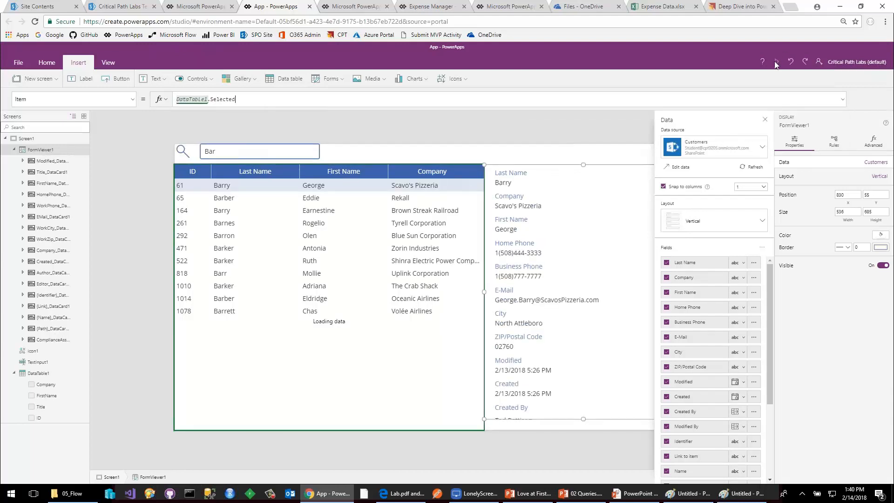
Preview the app and filter the customers by last names starting with Car.
{"action": "key", "text": "F5"}
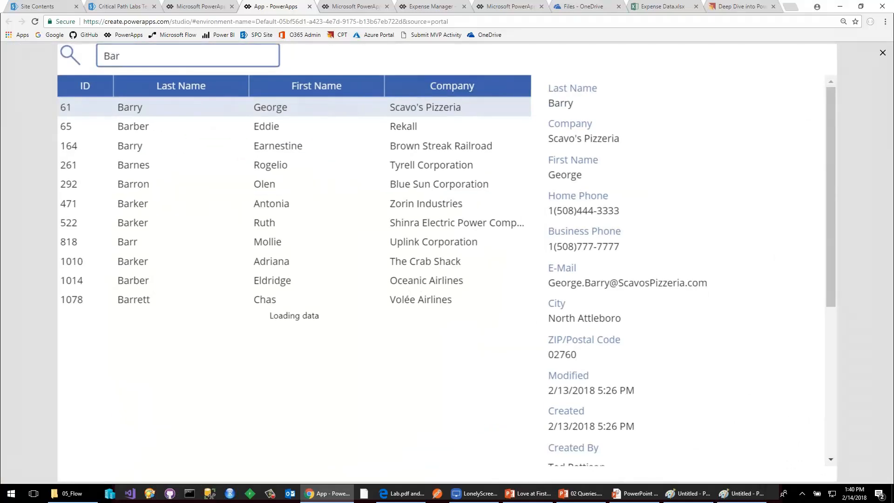
{"action": "double_click", "coordinate": [162, 62]}
{"action": "type", "text": "Car"}
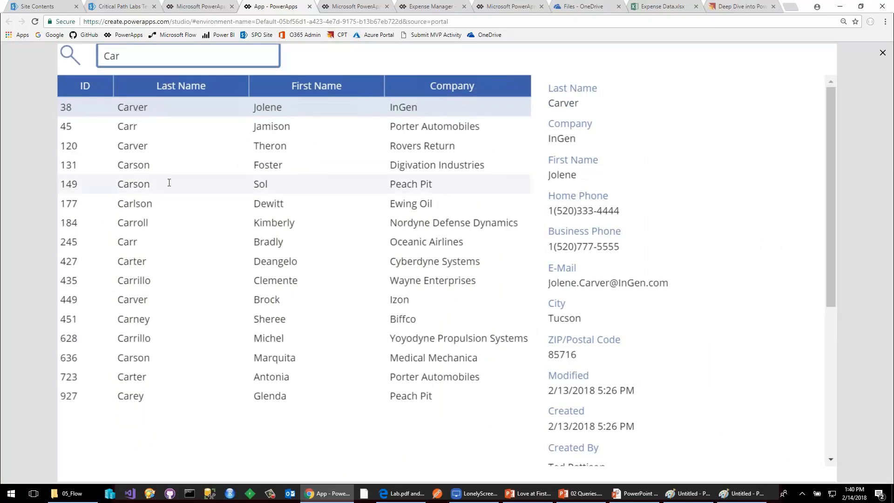
Test the detail form by selecting several customers in the filtered data table, and close the preview.
{"action": "left_click", "coordinate": [137, 168]}
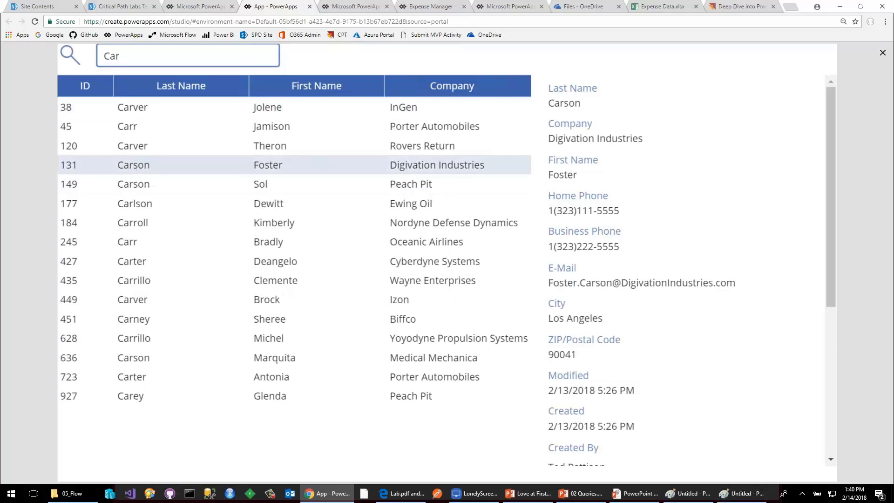
{"action": "left_click", "coordinate": [160, 244]}
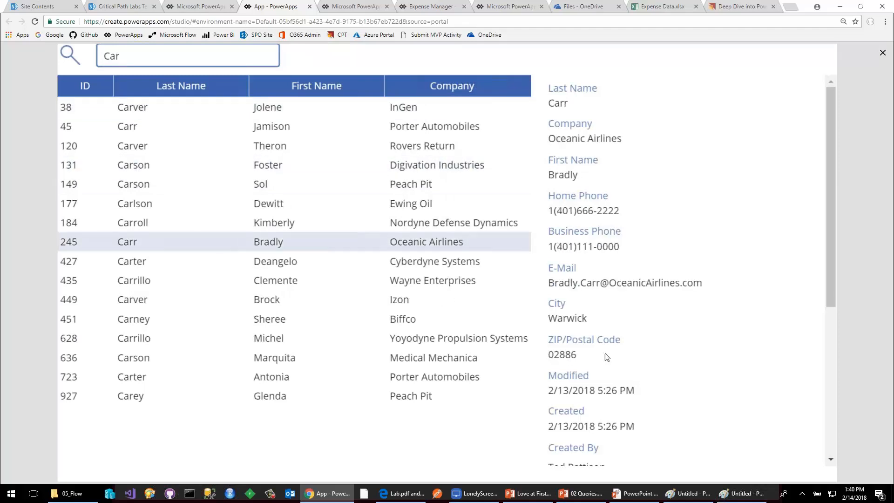
{"action": "left_click", "coordinate": [345, 319]}
{"action": "left_click", "coordinate": [365, 357]}
{"action": "left_click", "coordinate": [400, 299]}
{"action": "left_click", "coordinate": [420, 227]}
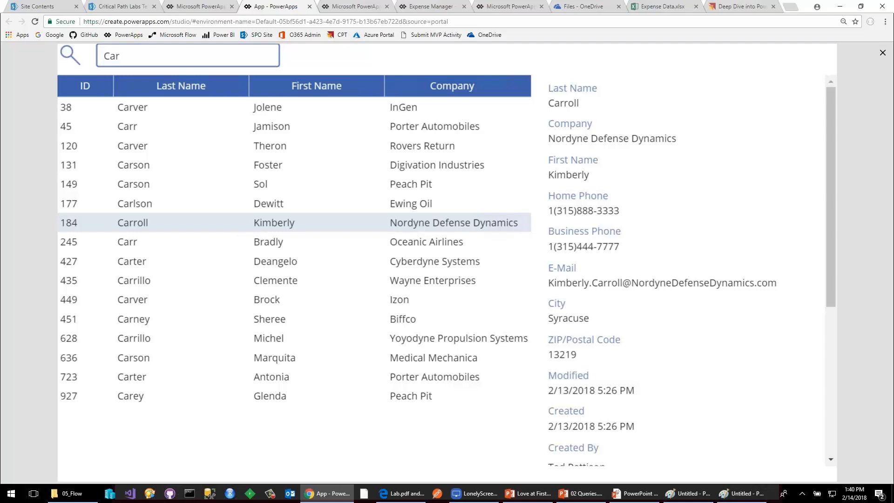
{"action": "left_click", "coordinate": [882, 53]}
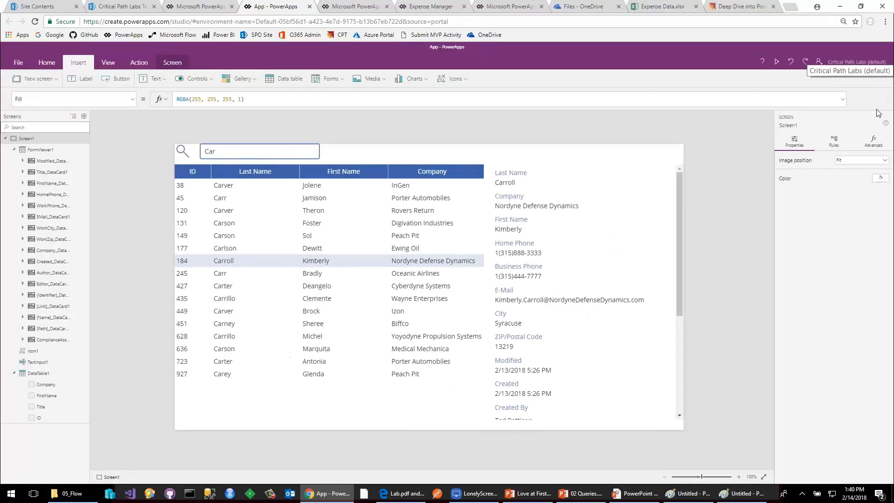
Switch to the PowerPoint slide Understanding Delegation and return to the PowerApps studio.
{"action": "left_click", "coordinate": [638, 497]}
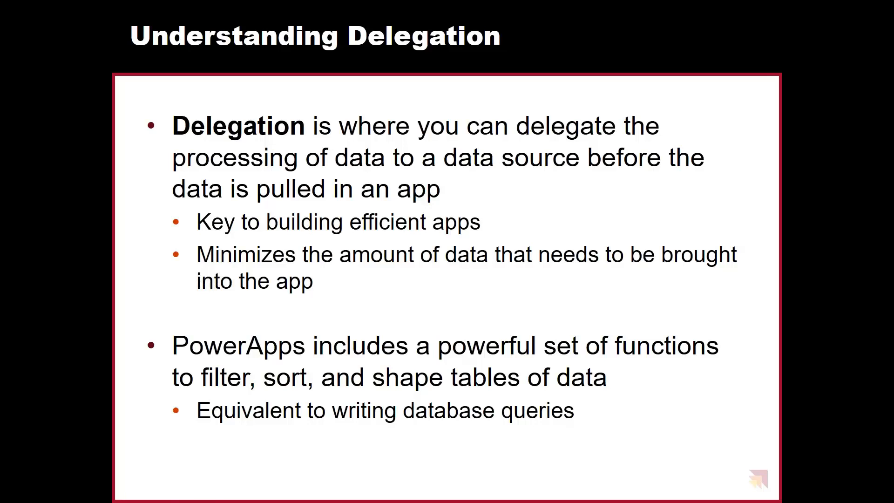
{"action": "key", "text": "alt+Tab"}
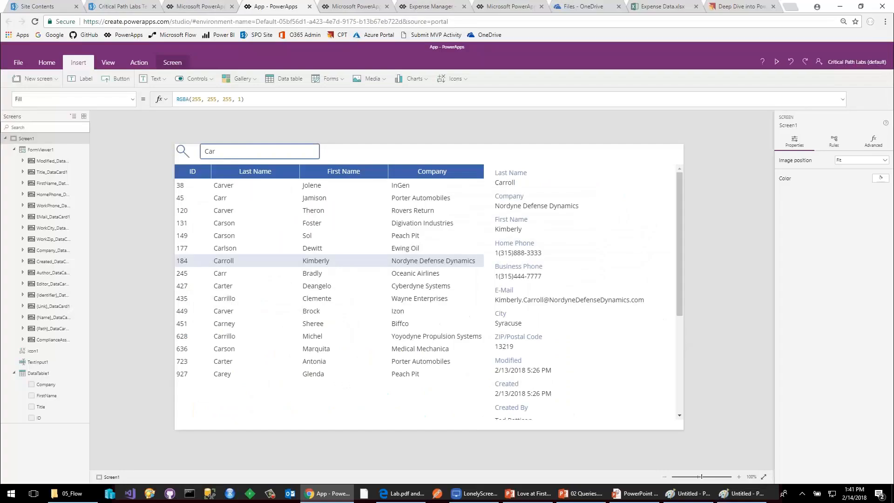
Select DataTable1 and examine the Filter function in its Items formula.
{"action": "left_click", "coordinate": [372, 165]}
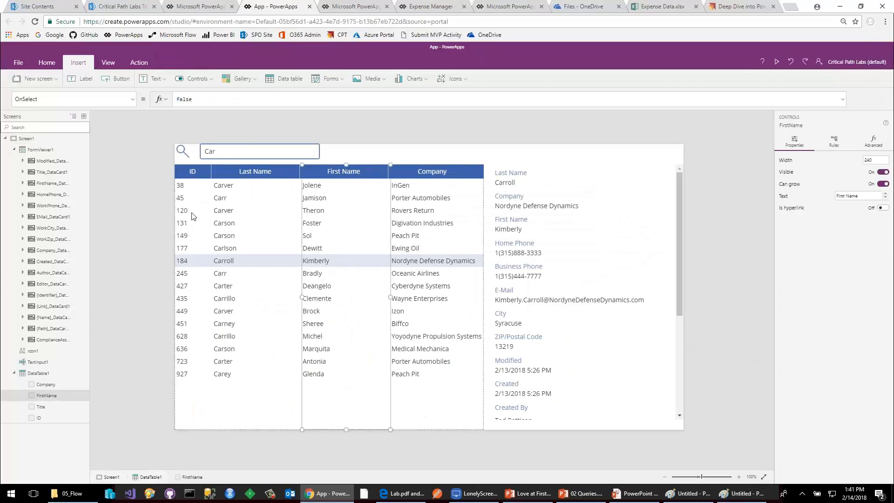
{"action": "left_click", "coordinate": [132, 101]}
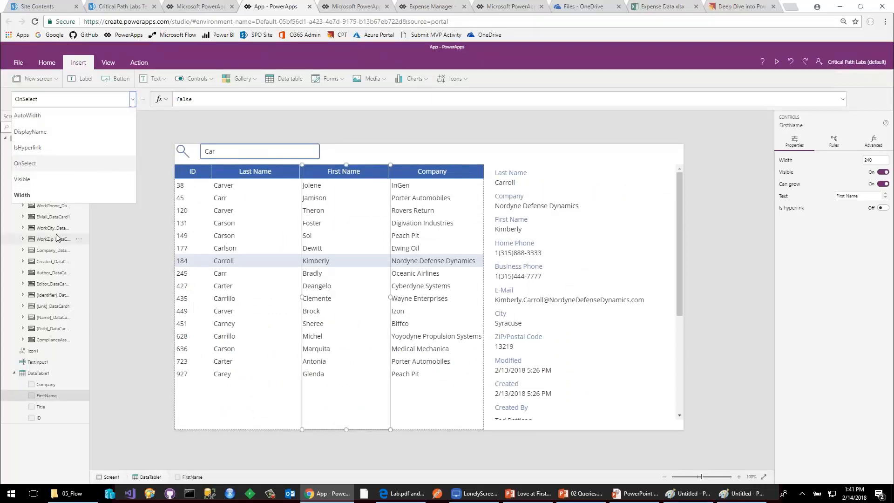
{"action": "left_click", "coordinate": [41, 372]}
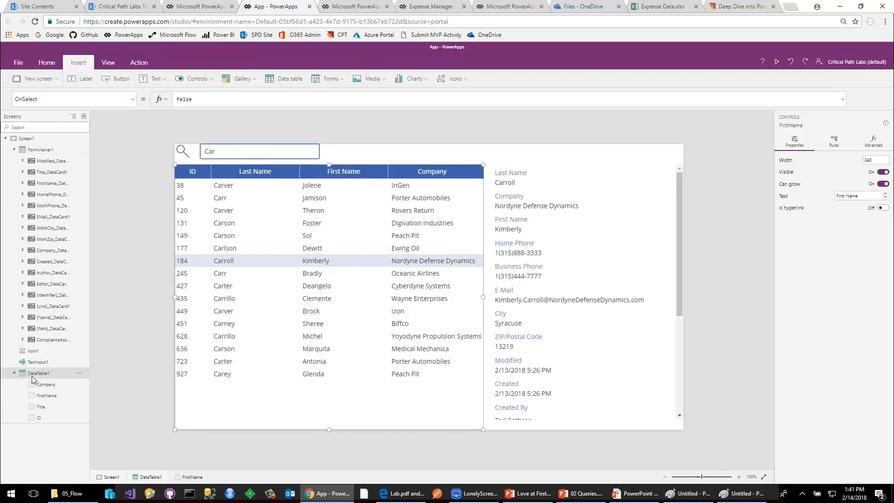
{"action": "left_click", "coordinate": [182, 99]}
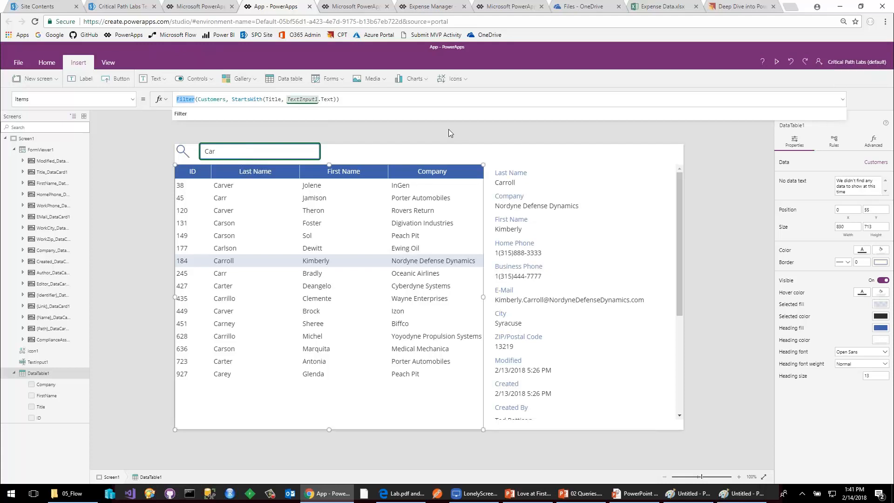
Switch to the PowerPoint slide show, view the Types of Delegate Functions slide, and return to the browser.
{"action": "key", "text": "alt+Tab"}
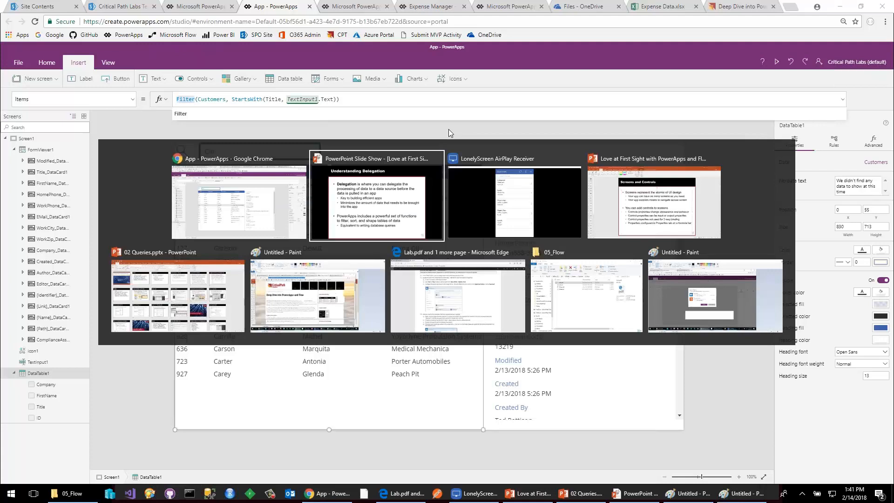
{"action": "key", "text": "Right"}
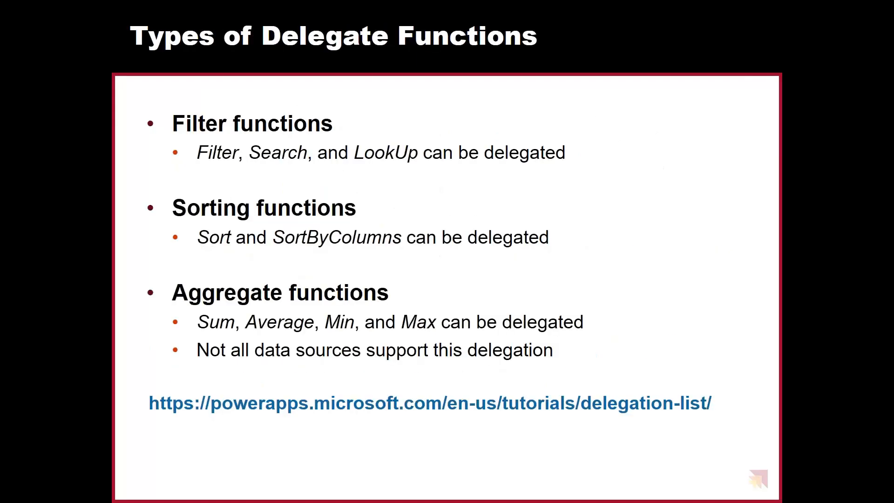
{"action": "key", "text": "Right"}
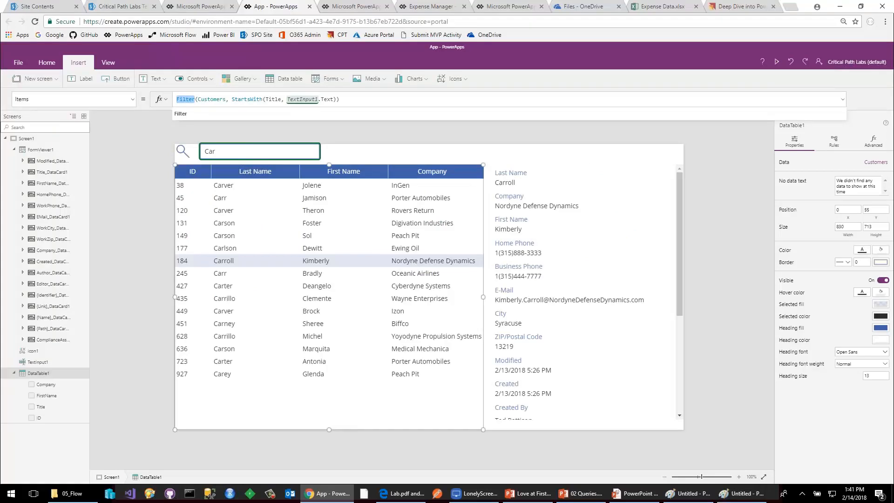
Open the Expenses list from the site contents of the SharePoint team site.
{"action": "left_click", "coordinate": [39, 6]}
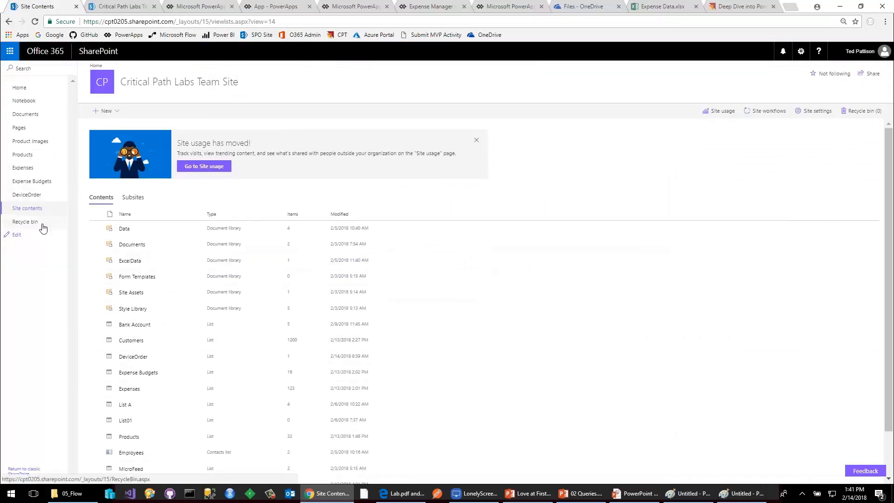
{"action": "left_click", "coordinate": [28, 208]}
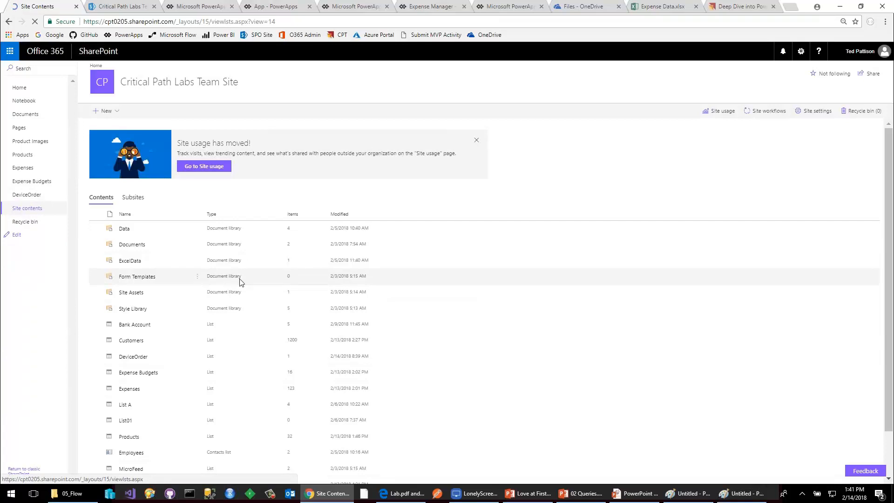
{"action": "left_click", "coordinate": [123, 389]}
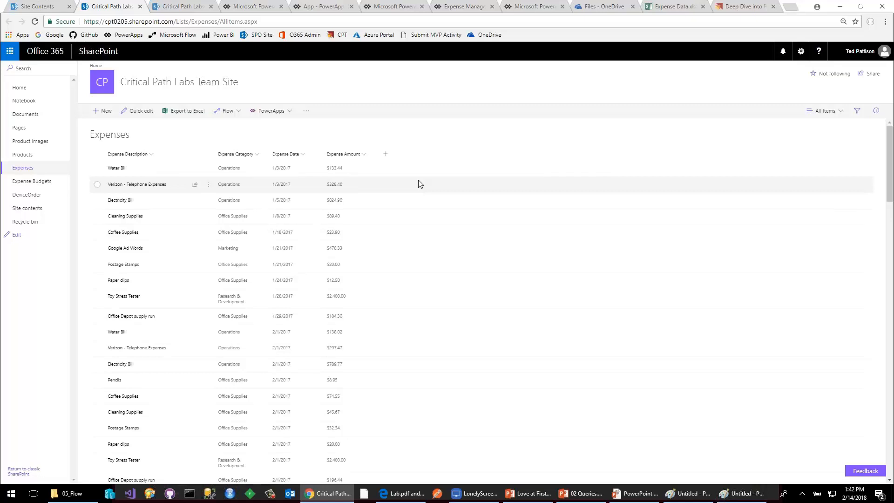
Create a PowerApps app named App123 from the Expenses list.
{"action": "left_click", "coordinate": [291, 115]}
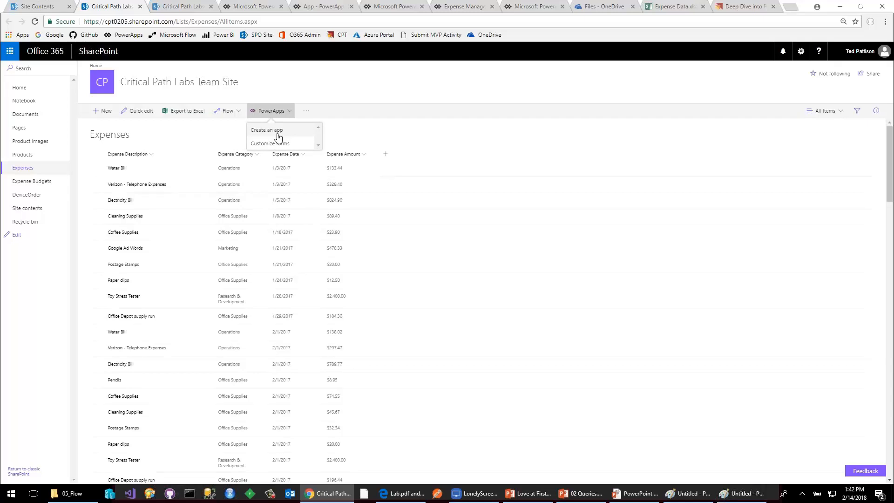
{"action": "left_click", "coordinate": [276, 130]}
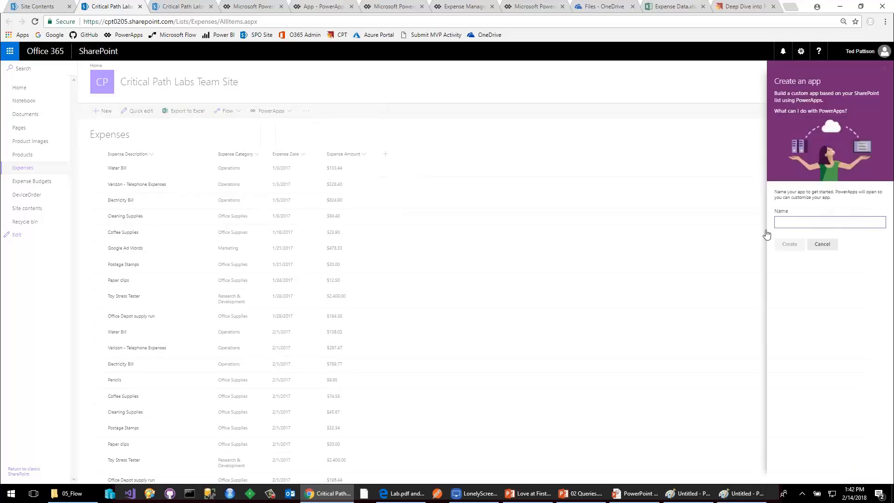
{"action": "type", "text": "App123"}
{"action": "left_click", "coordinate": [789, 244]}
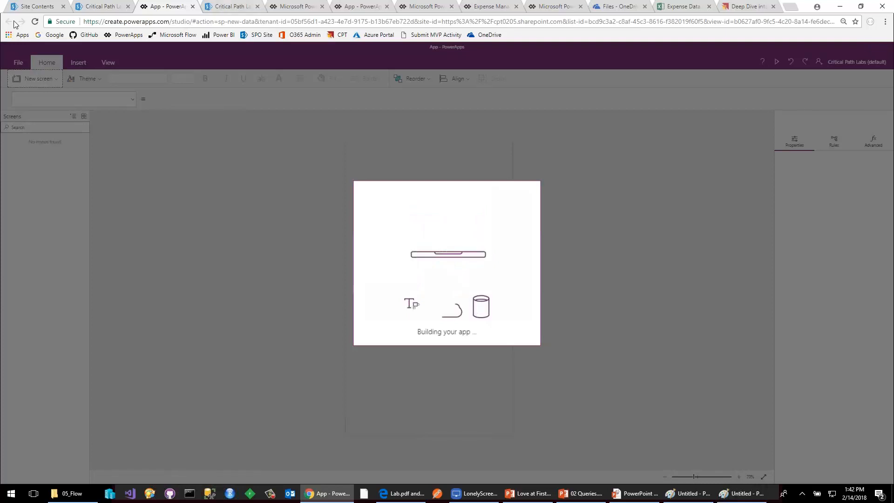
Open the Customers list from the site contents, view its new item form, and cancel the form.
{"action": "left_click", "coordinate": [31, 6]}
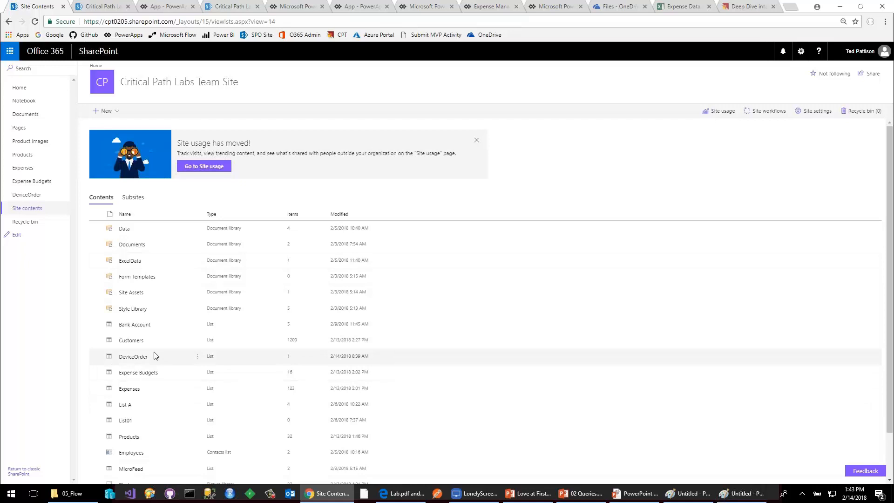
{"action": "left_click", "coordinate": [131, 341]}
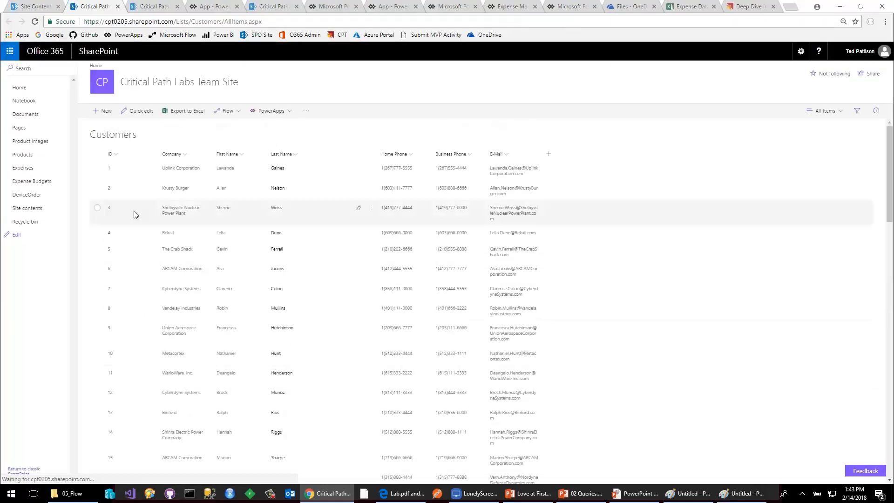
{"action": "left_click", "coordinate": [104, 111]}
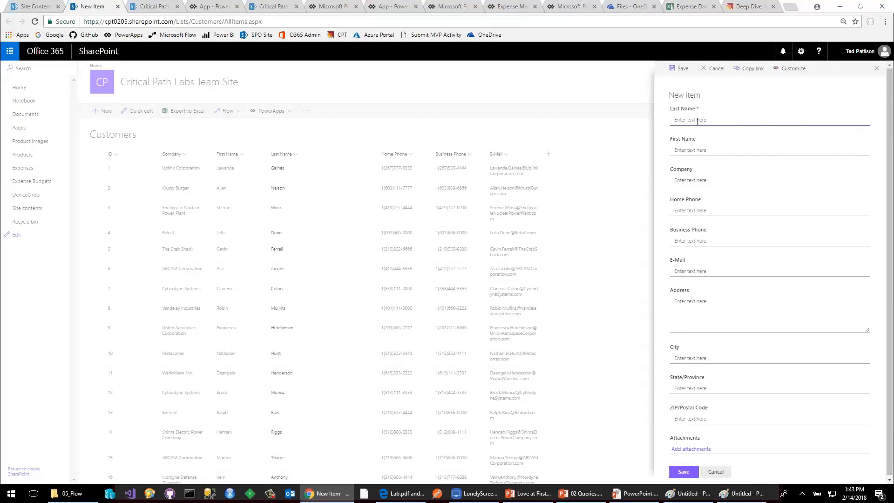
{"action": "left_click", "coordinate": [695, 151]}
{"action": "left_click", "coordinate": [715, 471]}
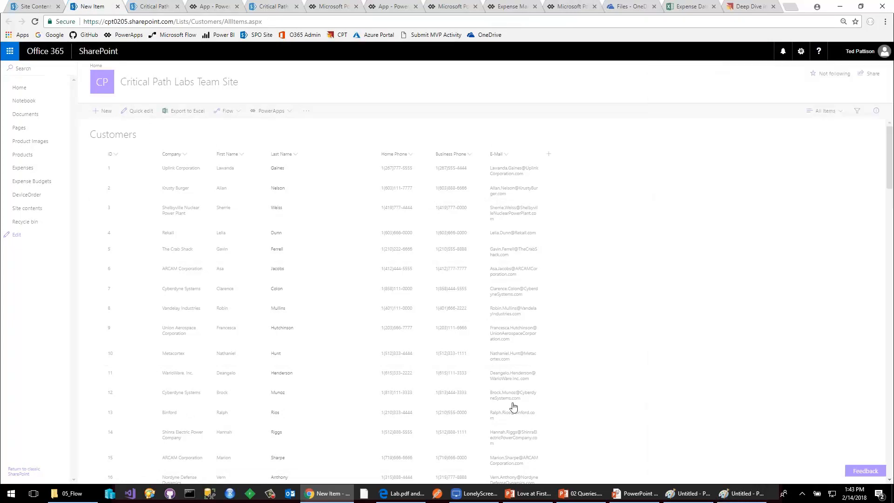
Open a new item form in the Expenses list and view the Expense Category choices.
{"action": "left_click", "coordinate": [24, 169]}
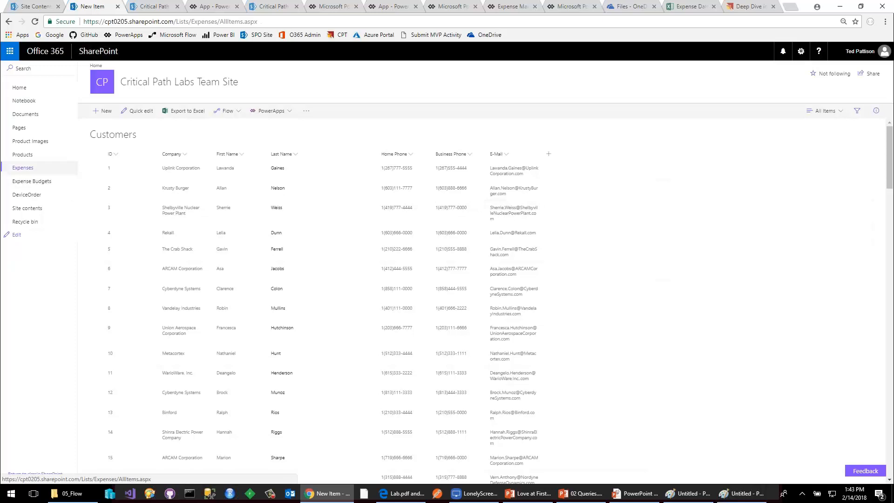
{"action": "left_click", "coordinate": [106, 112]}
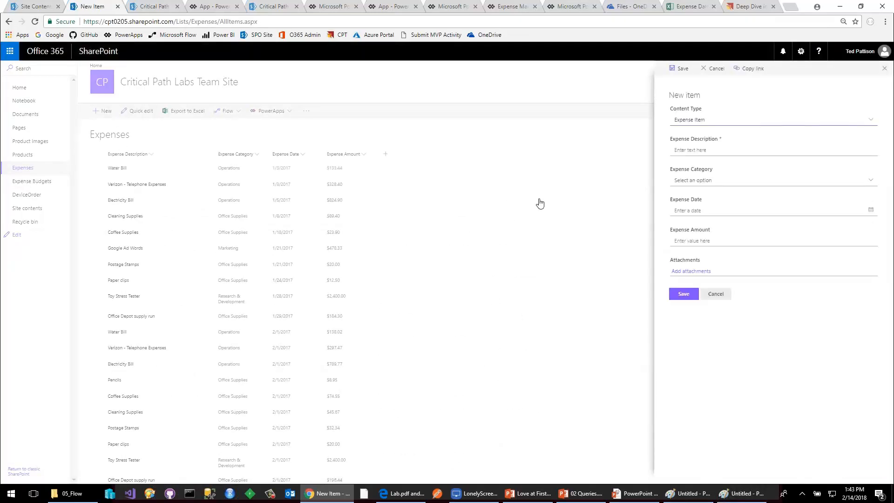
{"action": "left_click", "coordinate": [720, 183]}
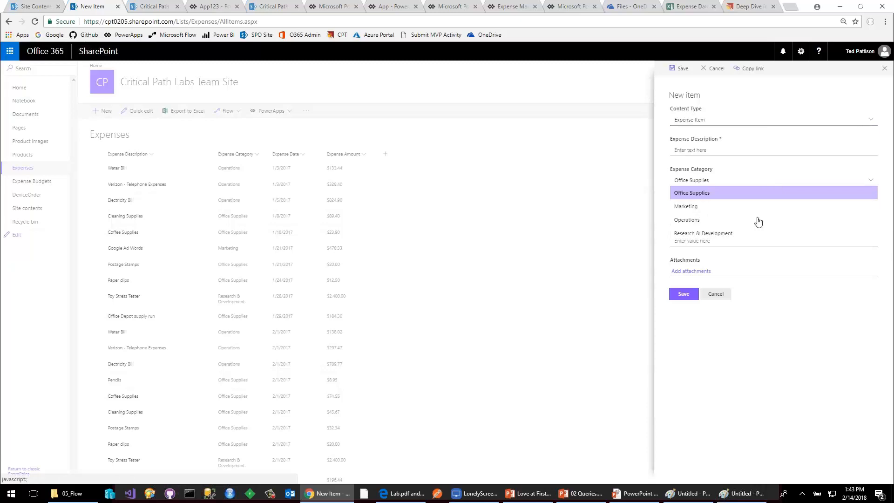
{"action": "left_click", "coordinate": [777, 145]}
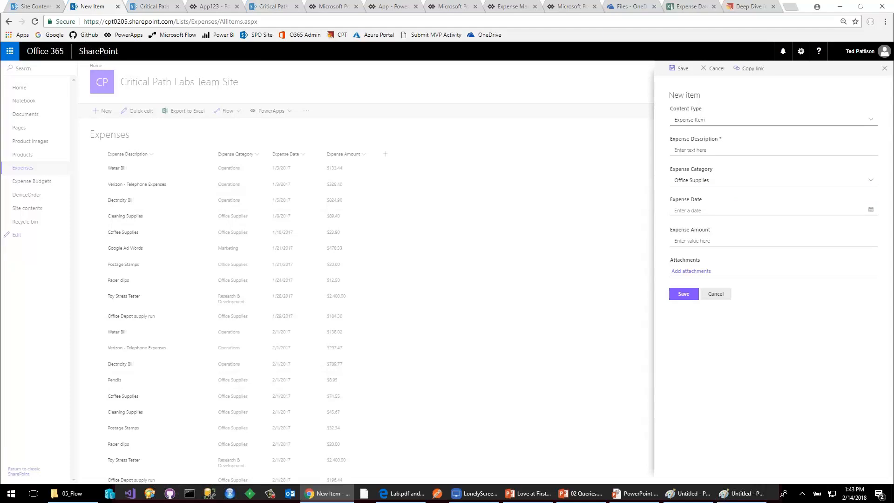
Return to the App123 studio and show the data sources of the generated app.
{"action": "left_click", "coordinate": [208, 8]}
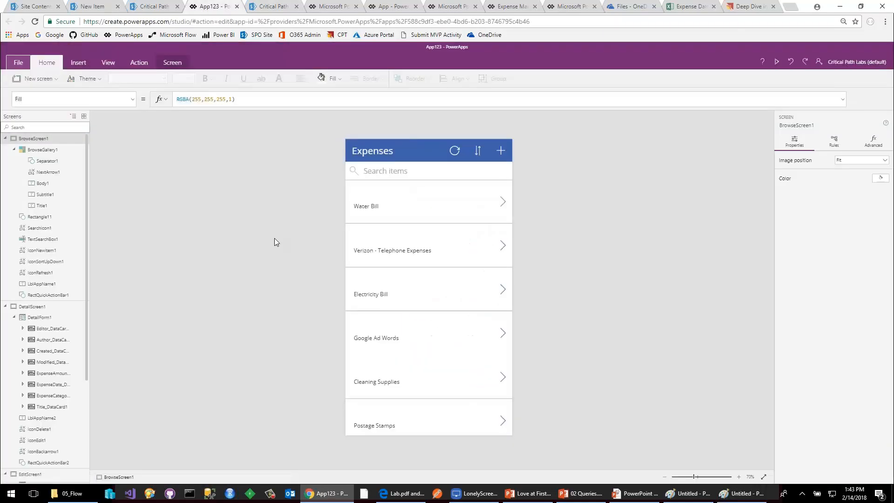
{"action": "left_click", "coordinate": [370, 212]}
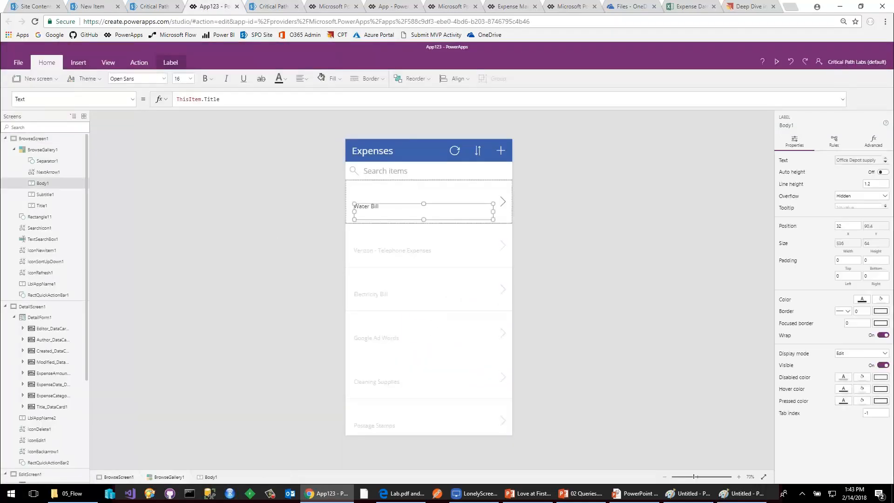
{"action": "left_click", "coordinate": [109, 63]}
{"action": "left_click", "coordinate": [58, 84]}
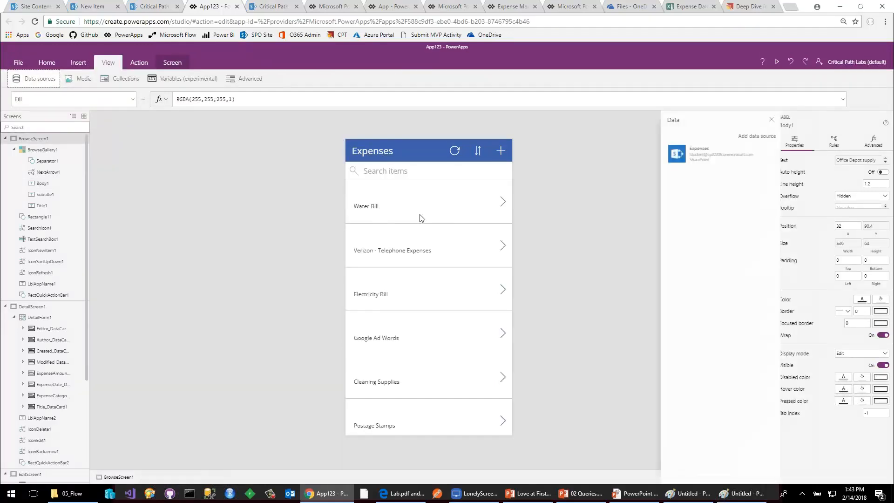
Bind the Title1 label of the browse gallery to the Expense Description (Title) field.
{"action": "left_click", "coordinate": [418, 213]}
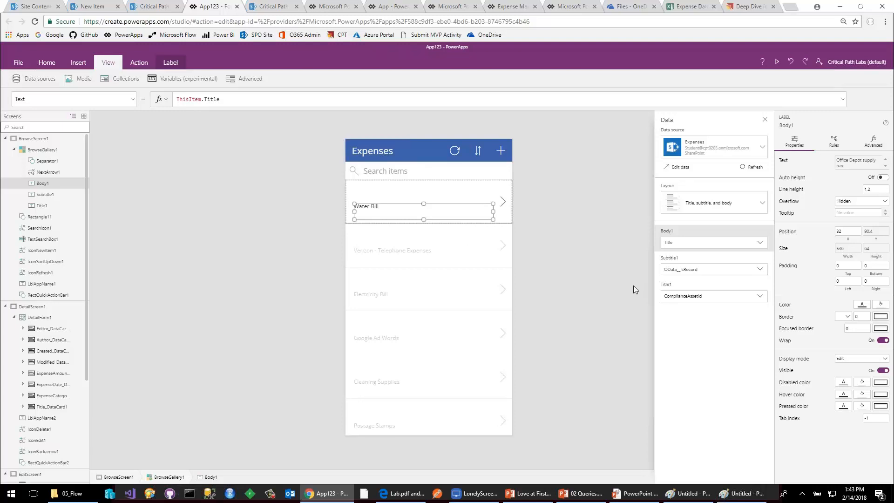
{"action": "left_click", "coordinate": [666, 302]}
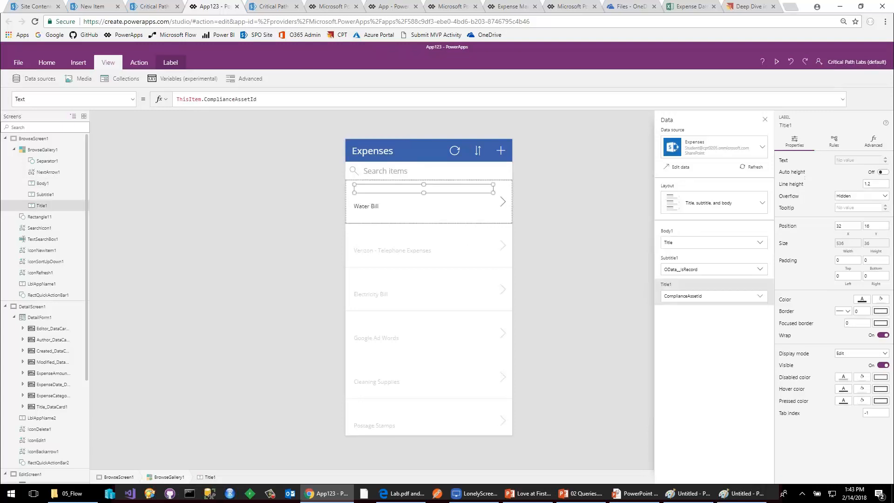
{"action": "left_click", "coordinate": [688, 298]}
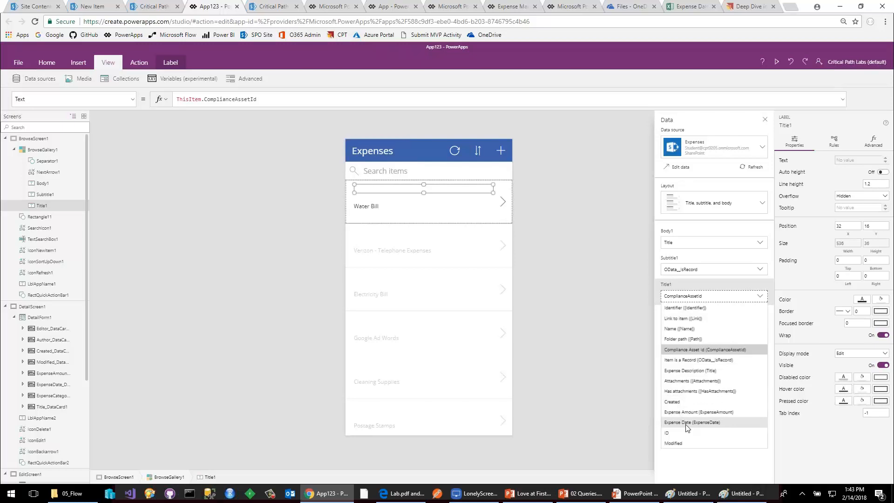
{"action": "left_click", "coordinate": [689, 370]}
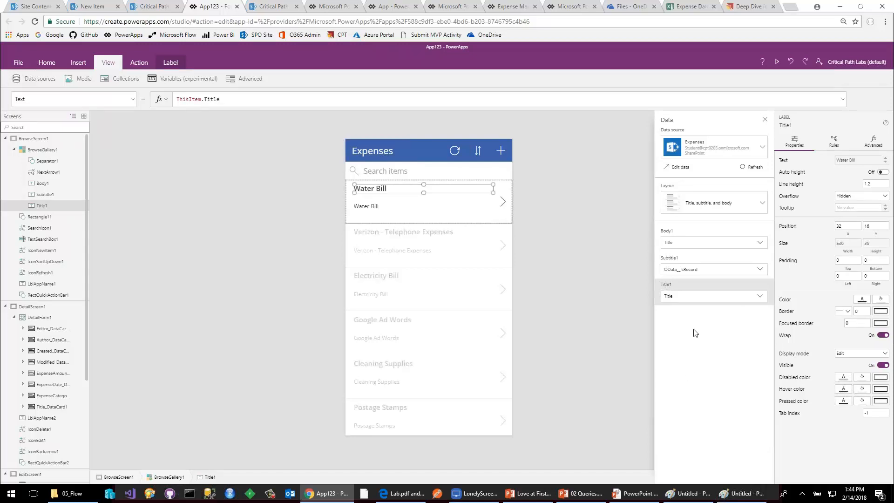
Bind the Subtitle1 label of the browse gallery to the ExpenseDate field.
{"action": "left_click", "coordinate": [692, 274]}
{"action": "left_click", "coordinate": [692, 270]}
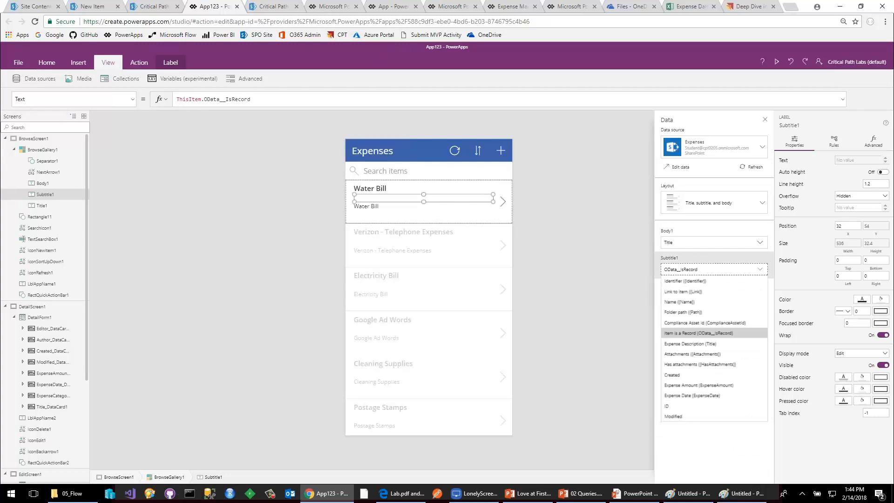
{"action": "left_click", "coordinate": [698, 396]}
Bind the Body1 label of the browse gallery to the ExpenseAmount field.
{"action": "left_click", "coordinate": [387, 213]}
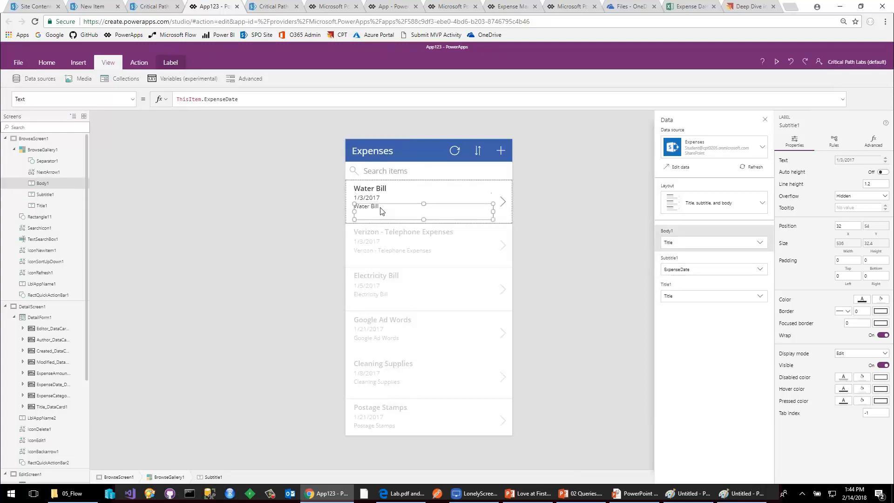
{"action": "left_click", "coordinate": [710, 298]}
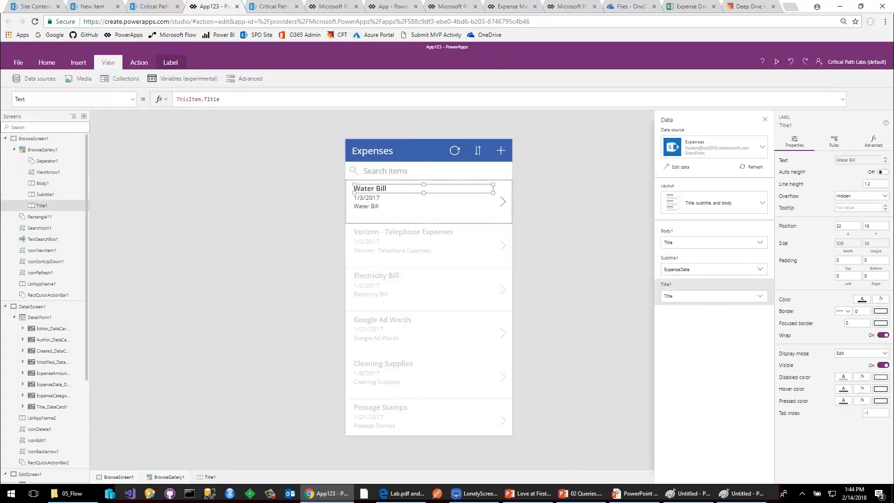
{"action": "left_click", "coordinate": [698, 243]}
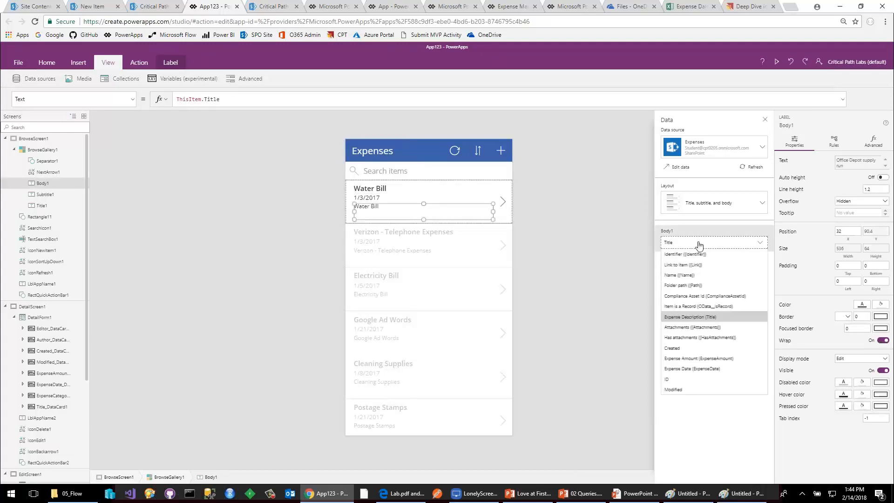
{"action": "left_click", "coordinate": [699, 358]}
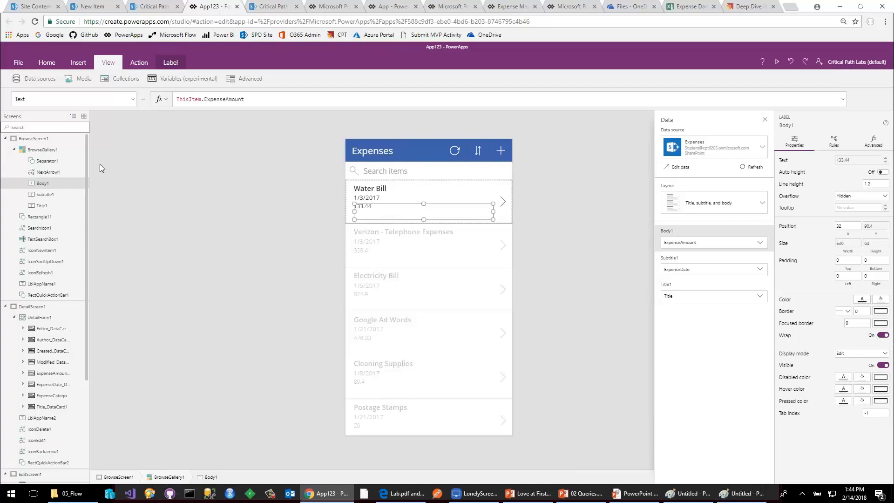
Collapse BrowseScreen1 in the screen tree and open EditScreen1 to view its expense form.
{"action": "left_click", "coordinate": [6, 139]}
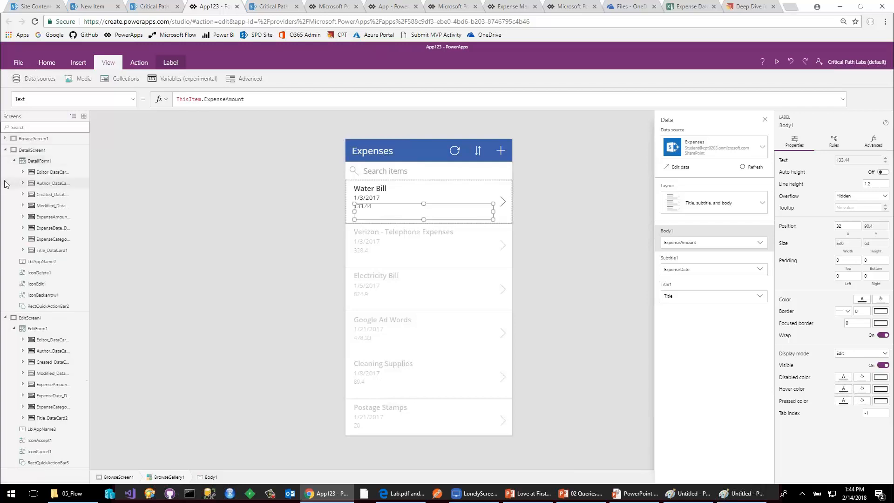
{"action": "left_click", "coordinate": [35, 321]}
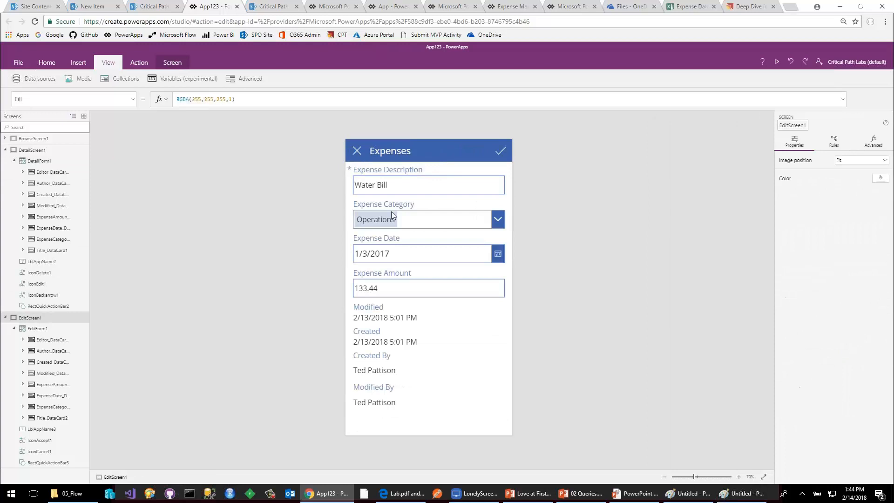
Inspect the Expense Description, Expense Category, Expense Date and Expense Amount cards on the EditScreen1 form.
{"action": "left_click", "coordinate": [452, 192]}
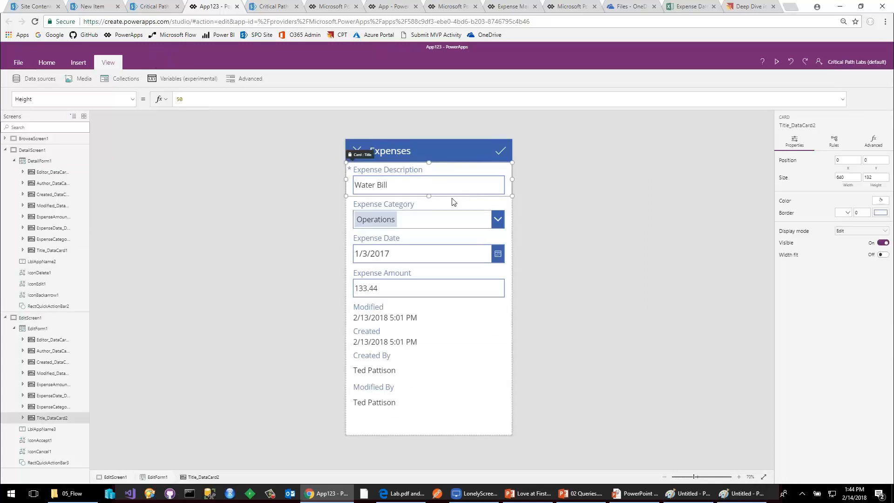
{"action": "left_click", "coordinate": [452, 212]}
{"action": "left_click", "coordinate": [448, 246]}
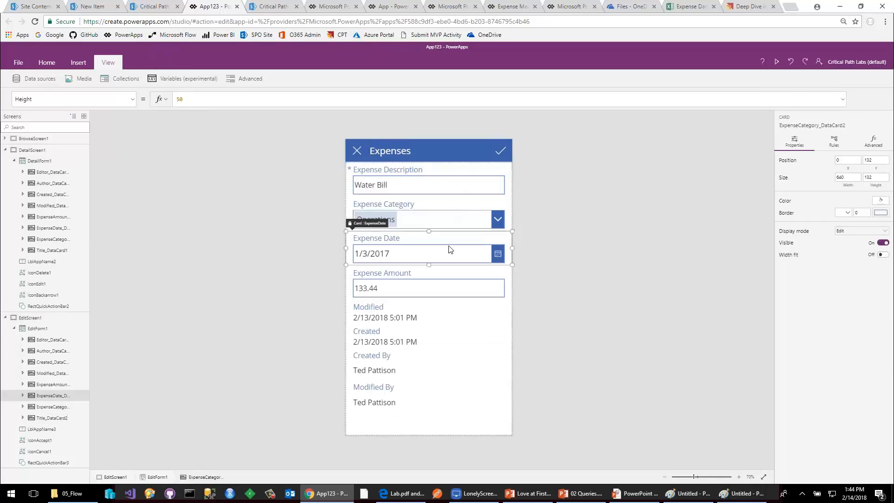
{"action": "left_click", "coordinate": [456, 273]}
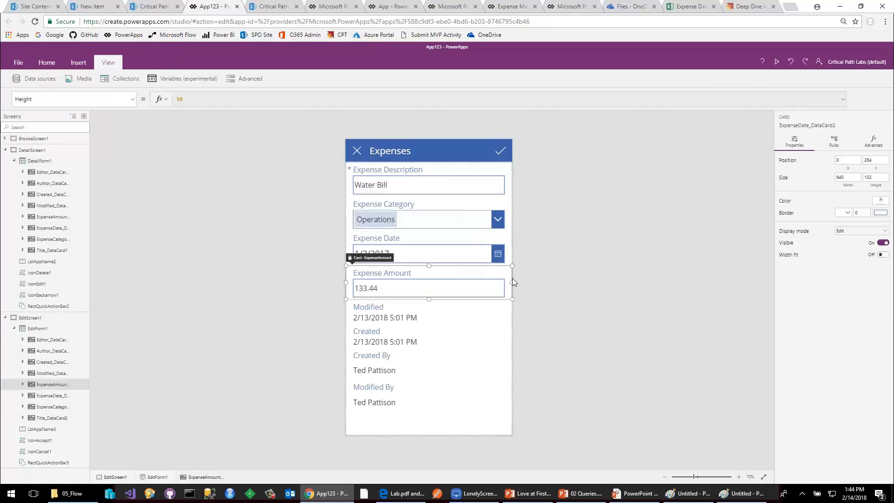
Expand the Expense Category combo box on the edit form to view its choices, then close it.
{"action": "left_click", "coordinate": [503, 225]}
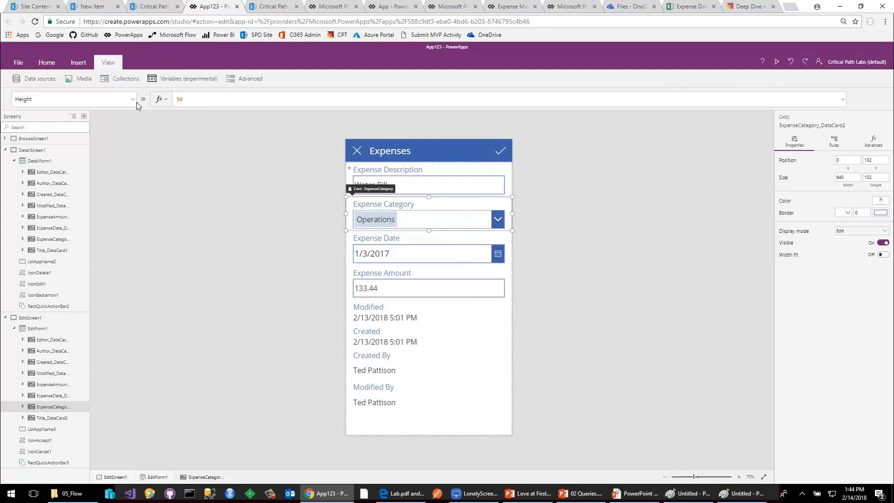
{"action": "left_click", "coordinate": [392, 220]}
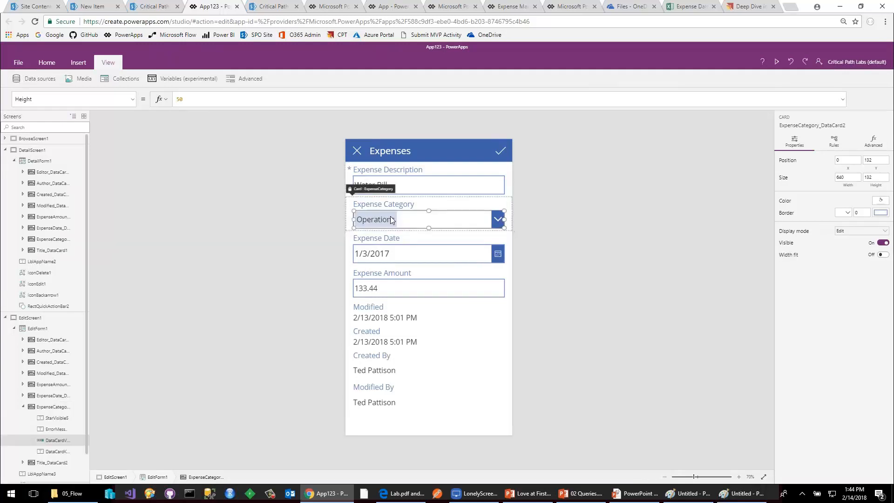
{"action": "left_click", "coordinate": [392, 220]}
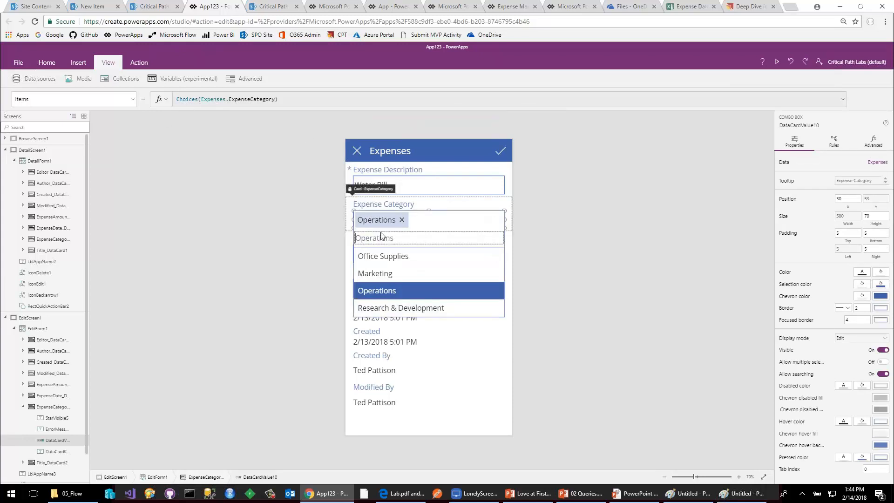
{"action": "left_click", "coordinate": [582, 232]}
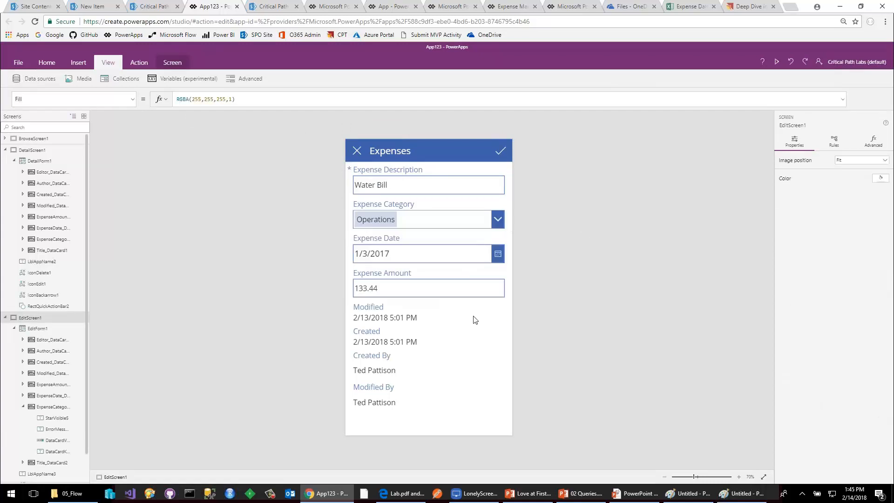
Remove the Modified, Created, Created By and Modified By fields from the EditScreen1 form.
{"action": "left_click", "coordinate": [436, 317]}
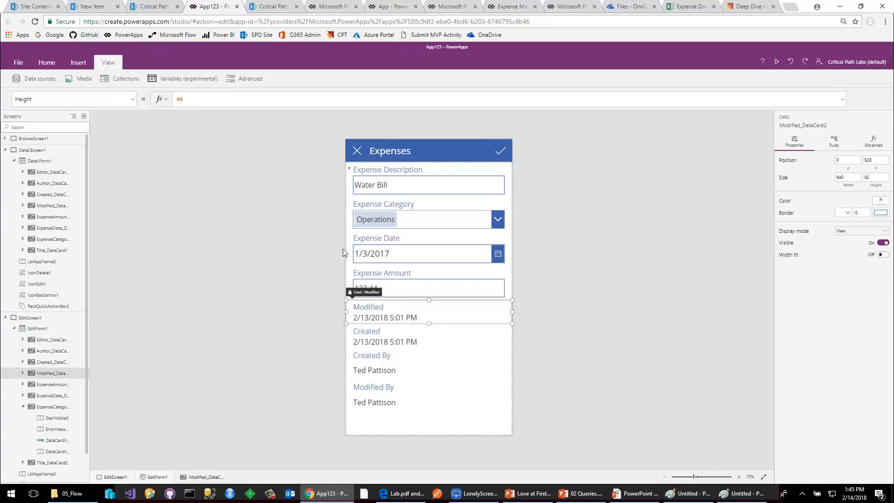
{"action": "key", "text": "Delete"}
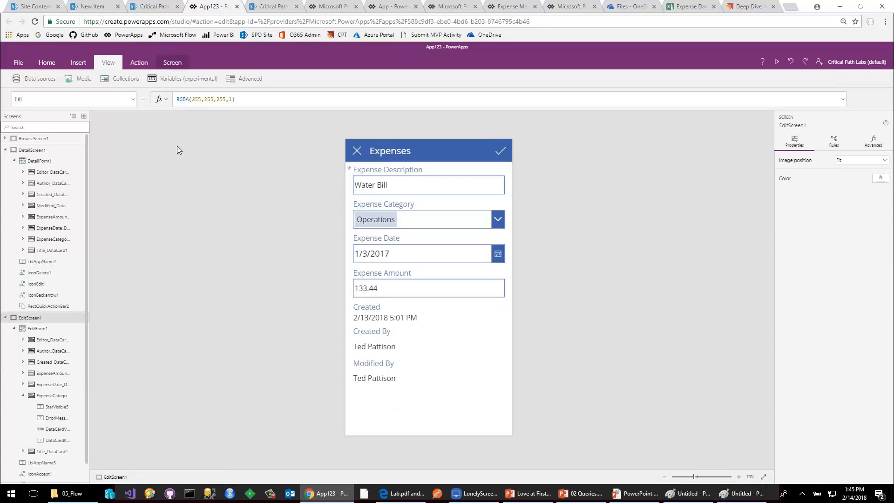
{"action": "left_click", "coordinate": [47, 79]}
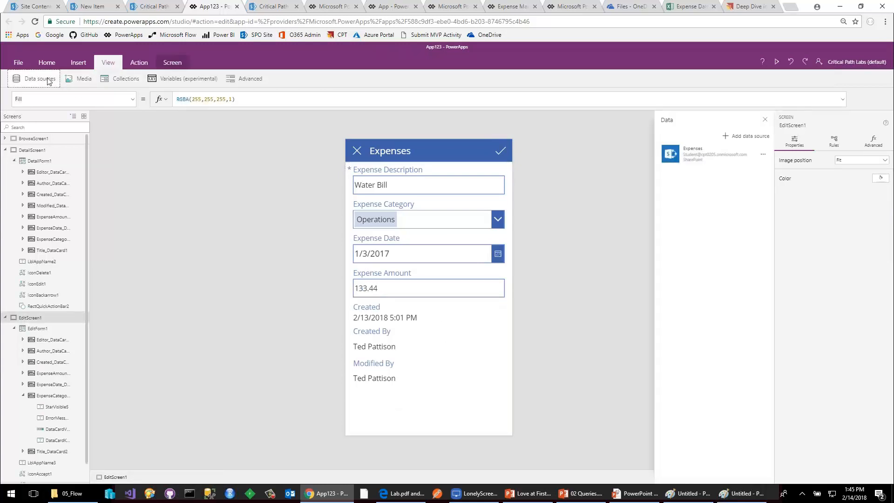
{"action": "left_click", "coordinate": [456, 332]}
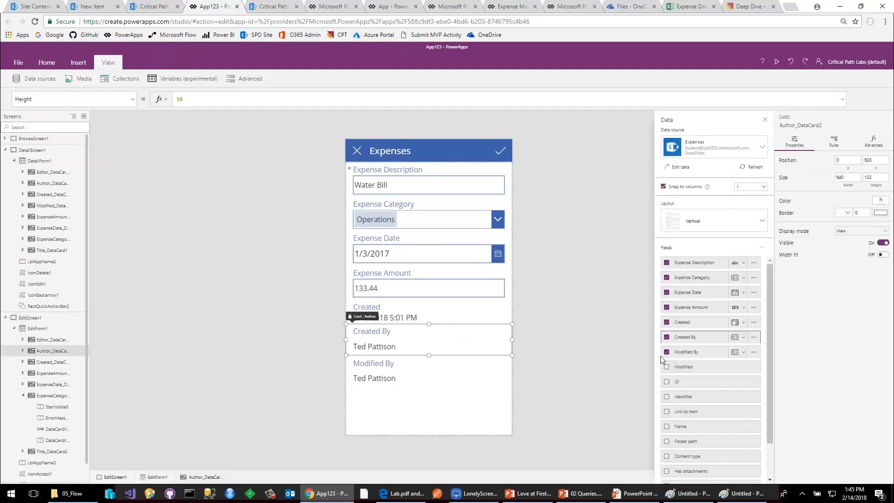
{"action": "left_click", "coordinate": [667, 322]}
{"action": "left_click", "coordinate": [666, 325]}
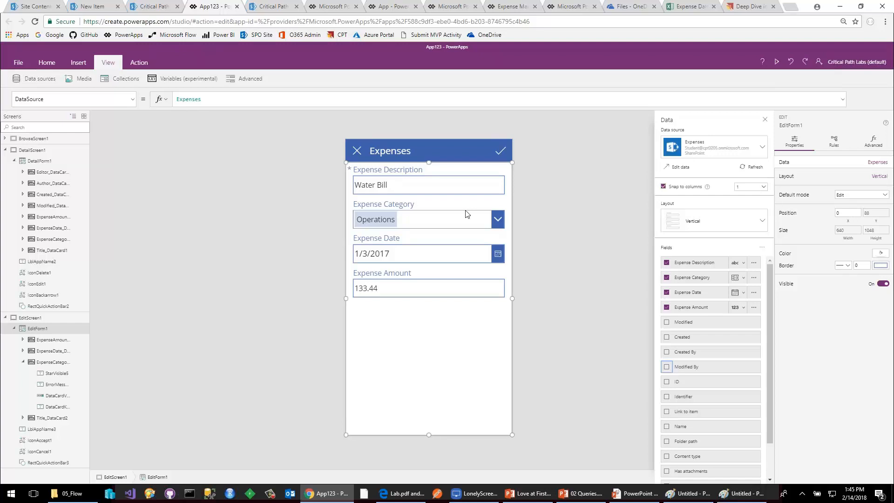
Switch to the SharePoint Expenses list, view the edit form of the first Water Bill item and cancel it.
{"action": "left_click", "coordinate": [153, 7]}
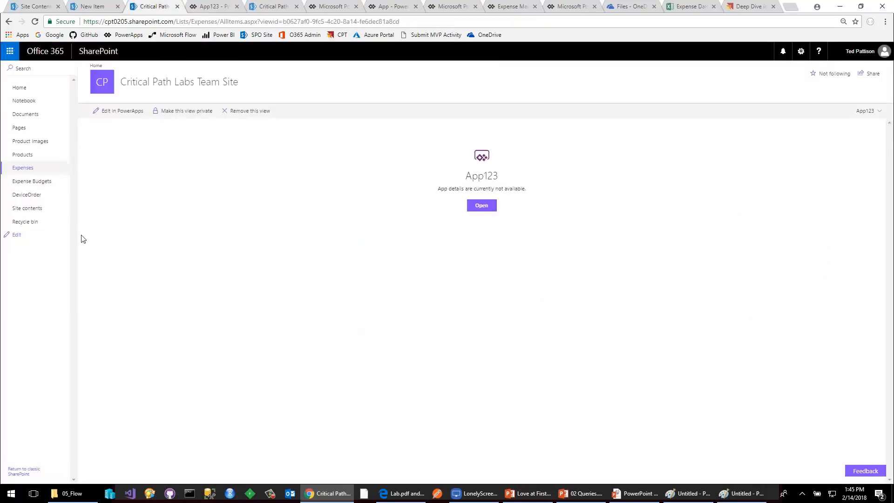
{"action": "left_click", "coordinate": [23, 168]}
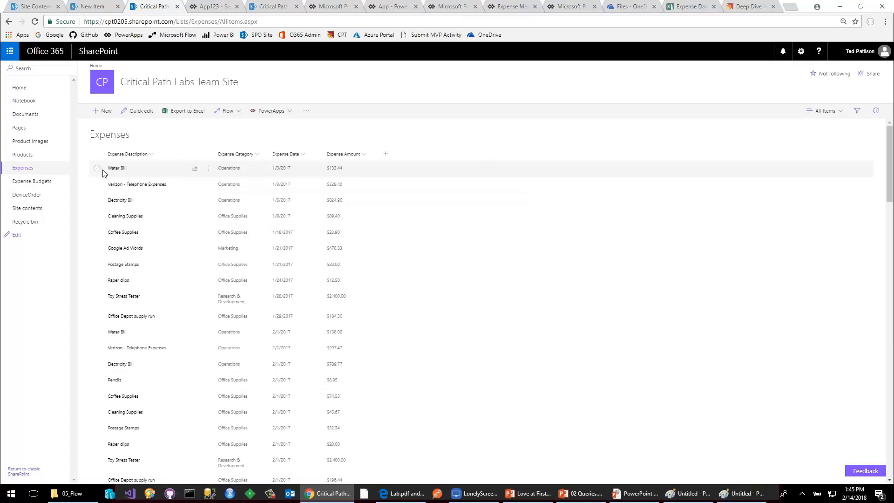
{"action": "left_click", "coordinate": [208, 170]}
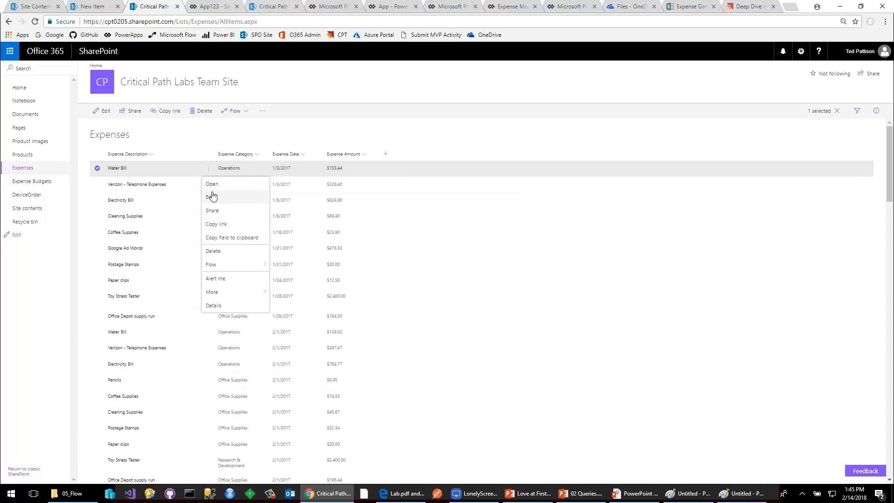
{"action": "left_click", "coordinate": [213, 197]}
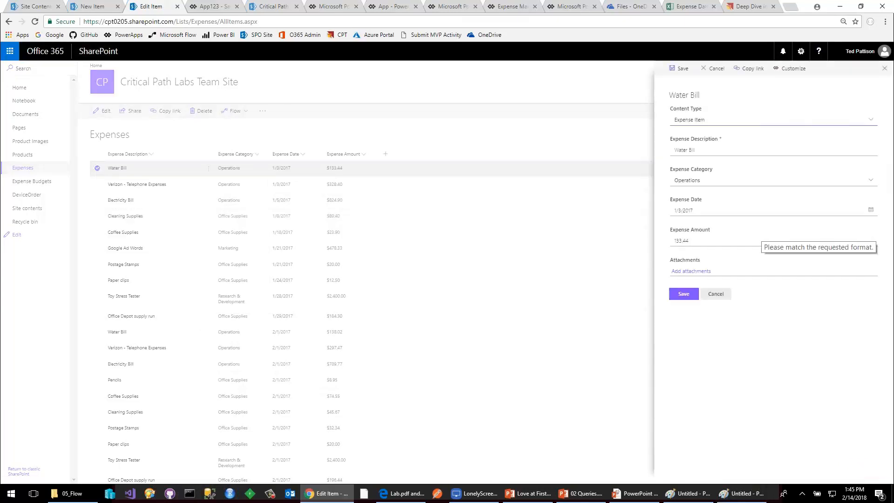
{"action": "left_click", "coordinate": [716, 297]}
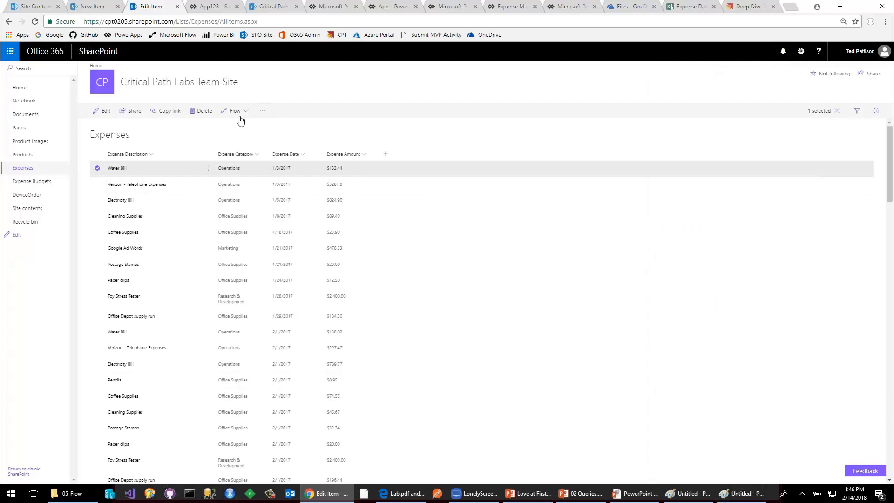
Reload the Expenses list to clear the item selection and open its form for customization in PowerApps.
{"action": "left_click", "coordinate": [262, 111]}
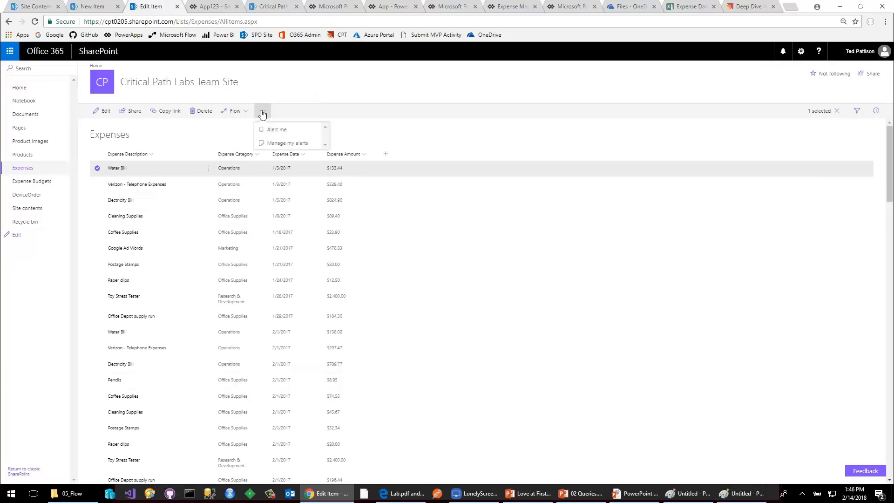
{"action": "left_click", "coordinate": [329, 102]}
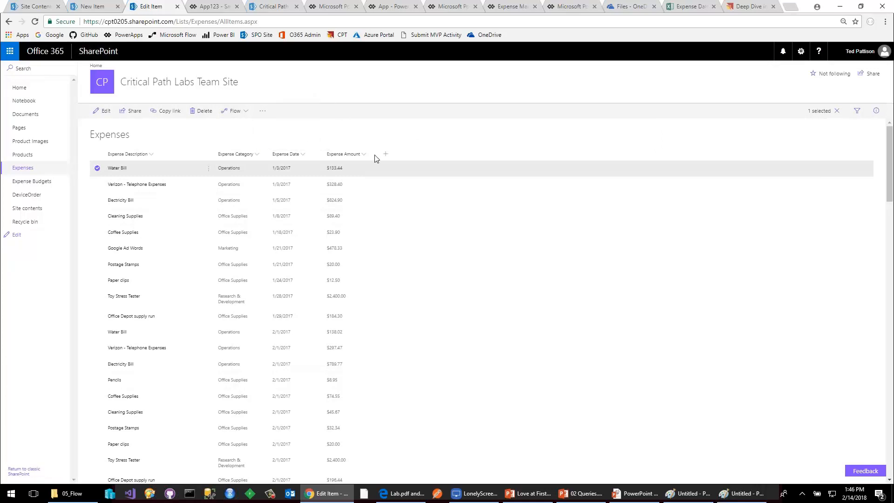
{"action": "left_click", "coordinate": [35, 22]}
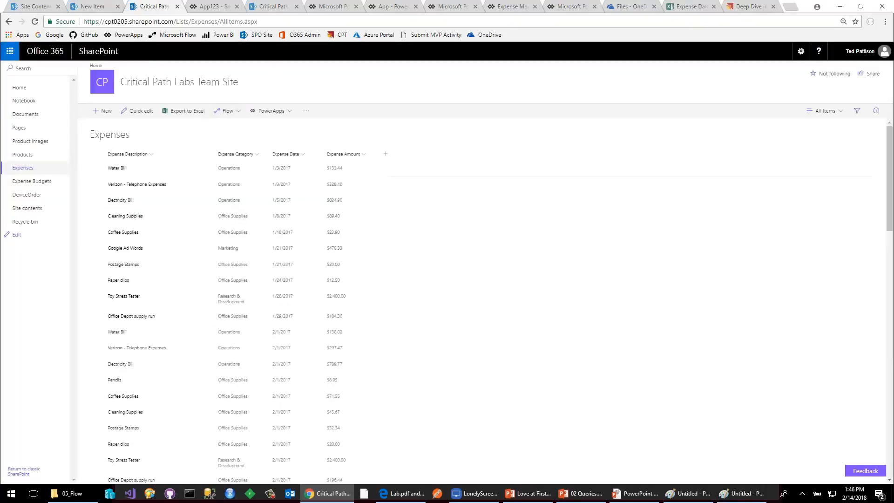
{"action": "left_click", "coordinate": [289, 114]}
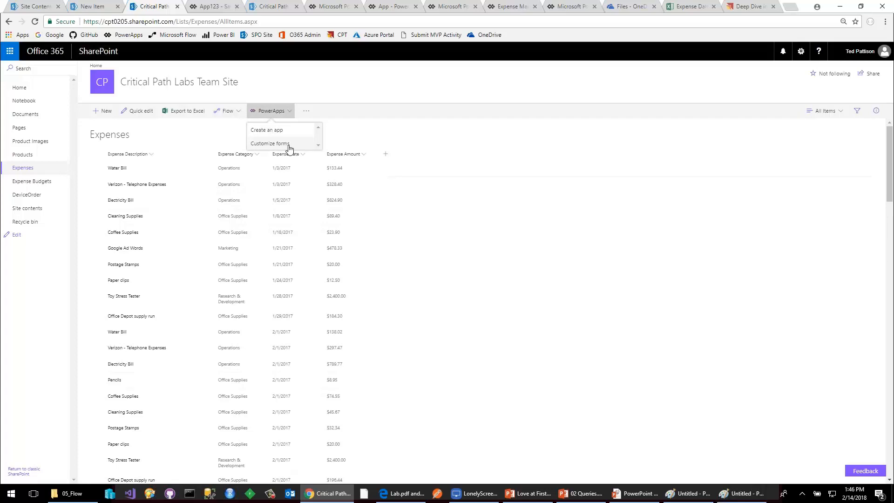
{"action": "left_click", "coordinate": [289, 145]}
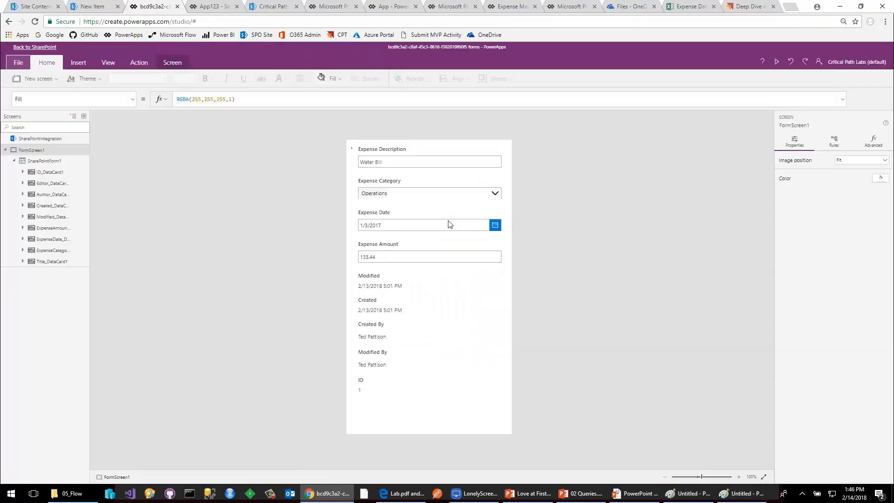
Set the background color of FormScreen1 to light orange, RGBA(250, 155, 112, 1).
{"action": "left_click", "coordinate": [510, 253]}
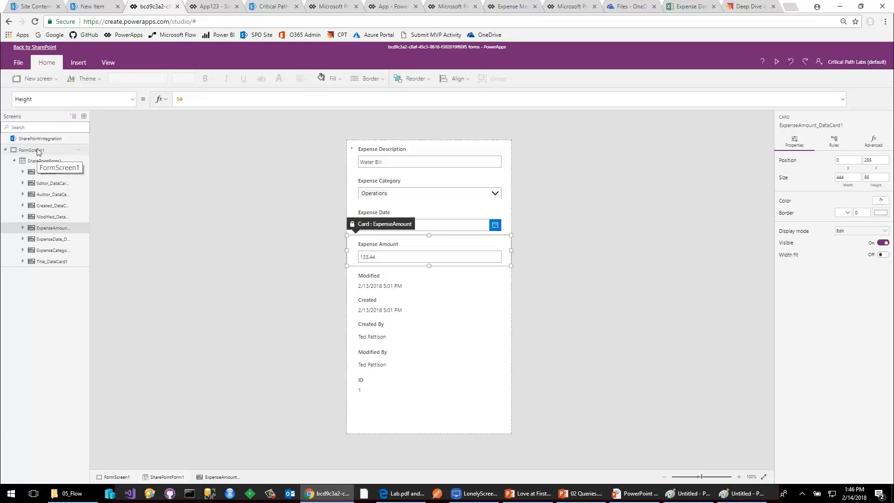
{"action": "left_click", "coordinate": [53, 149]}
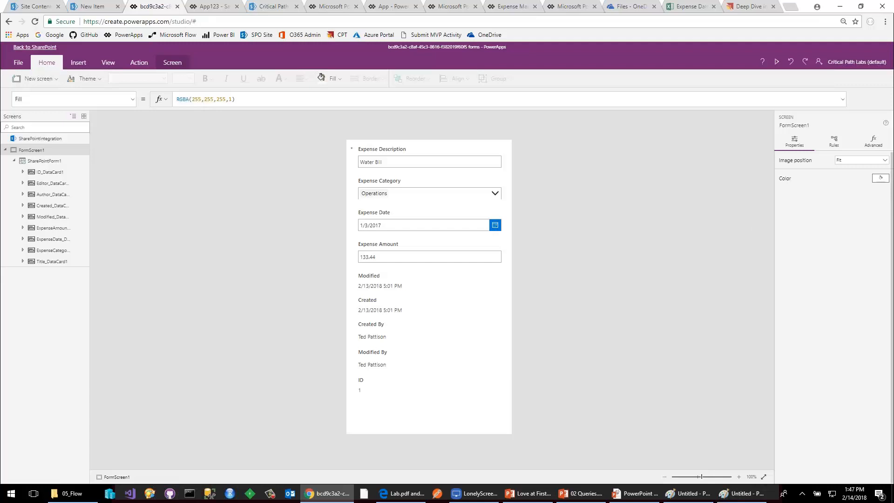
{"action": "left_click", "coordinate": [880, 182]}
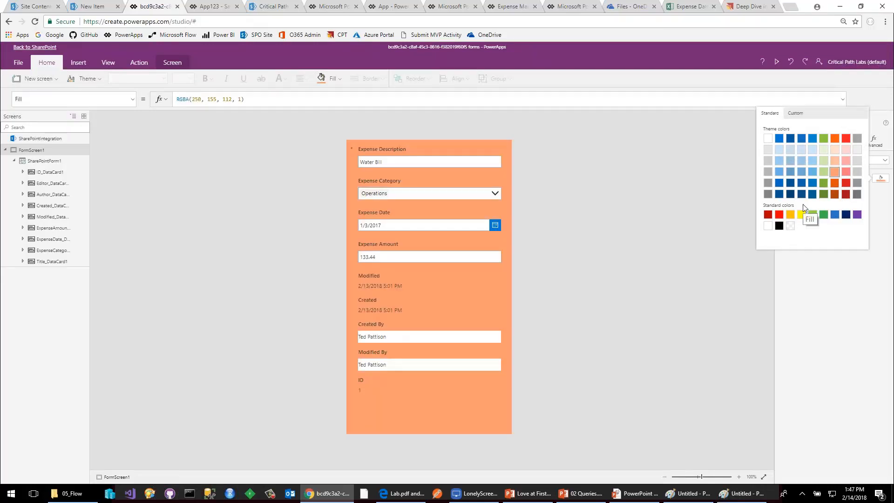
Add a blank screen to the form app and fill its background with blue, RGBA(39, 113, 194, 1).
{"action": "left_click", "coordinate": [6, 150]}
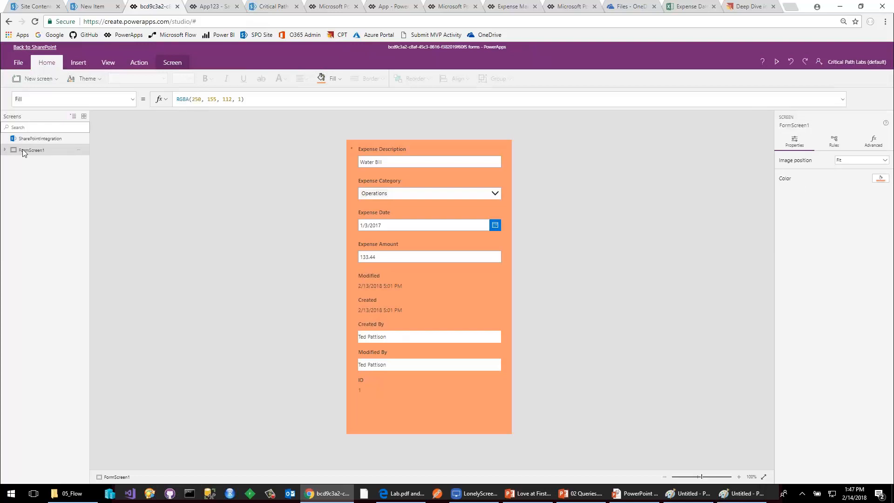
{"action": "right_click", "coordinate": [22, 150]}
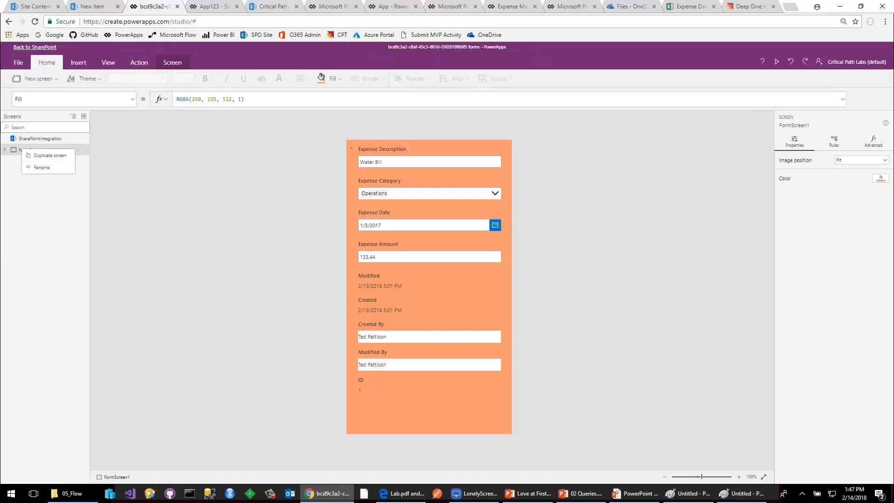
{"action": "left_click", "coordinate": [41, 80]}
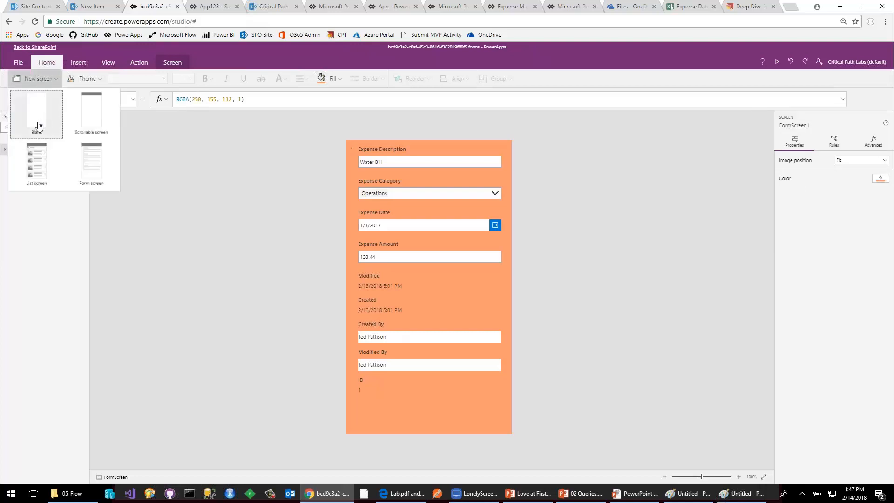
{"action": "left_click", "coordinate": [51, 130]}
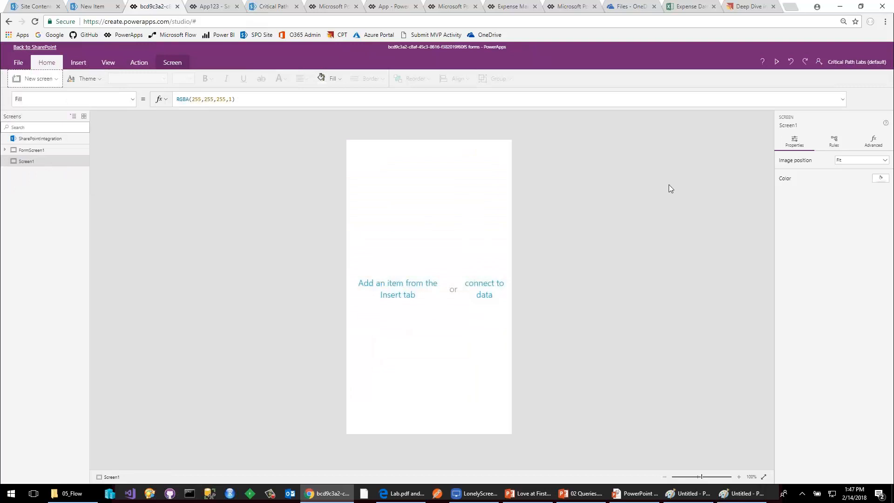
{"action": "left_click", "coordinate": [880, 179]}
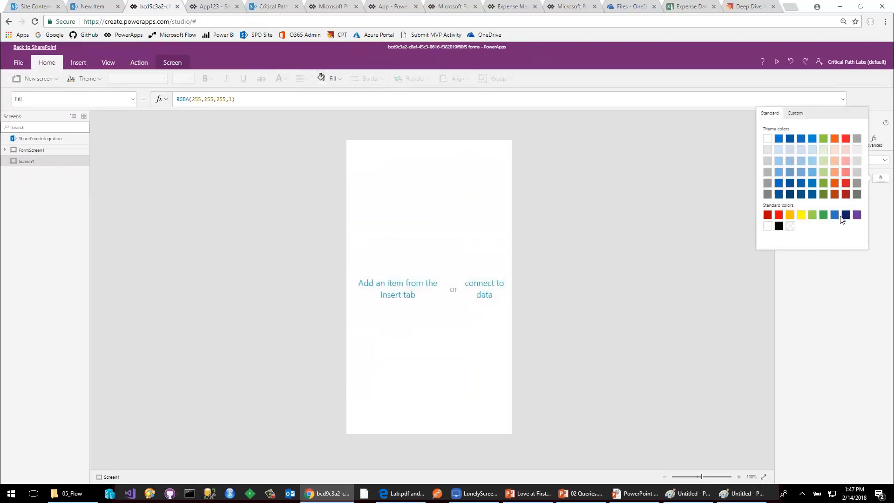
{"action": "left_click", "coordinate": [834, 215]}
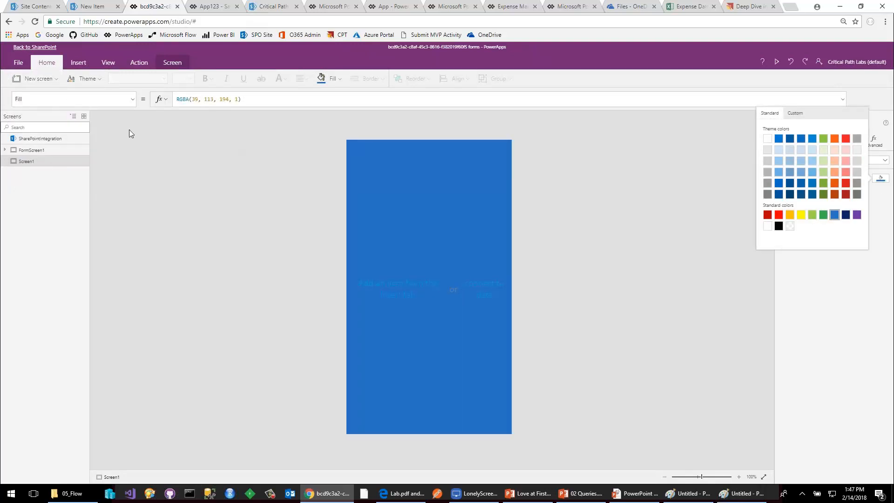
Lower the upper edge of SharePointForm1 on FormScreen1 to Y about 80, reducing the form's height to about 710.
{"action": "left_click", "coordinate": [40, 152]}
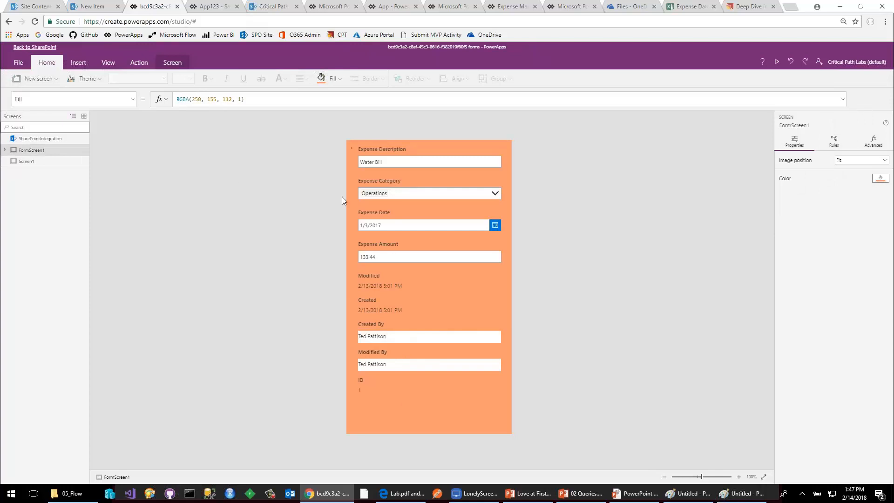
{"action": "left_click", "coordinate": [471, 142]}
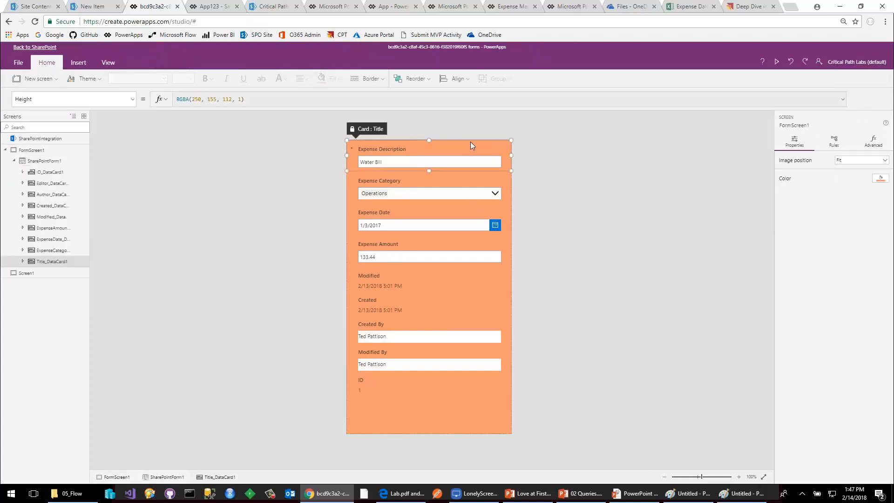
{"action": "left_click", "coordinate": [39, 161]}
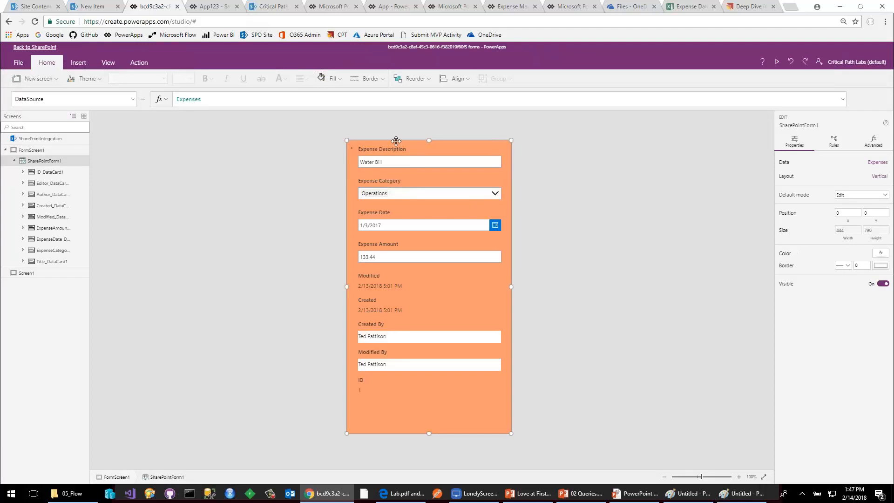
{"action": "left_click_drag", "start_coordinate": [428, 140], "coordinate": [429, 178]}
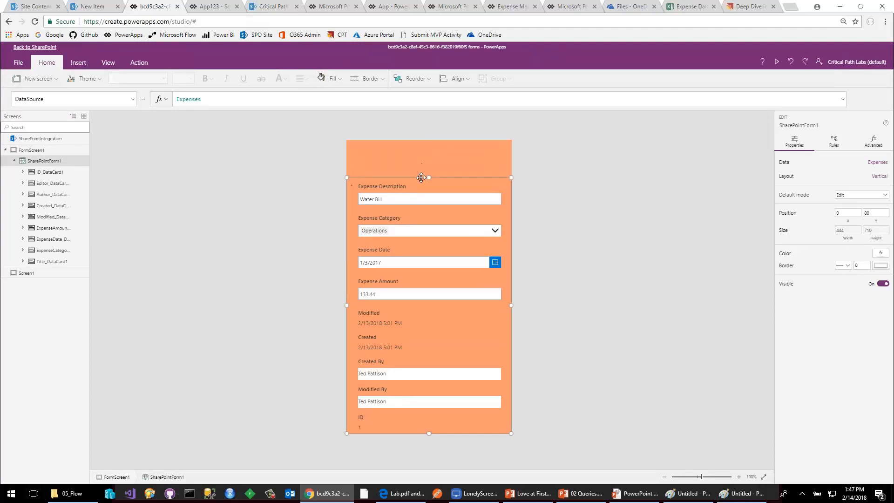
Insert a button above the form on FormScreen1 and enlarge it to about 175 wide by 35 high.
{"action": "left_click", "coordinate": [422, 163]}
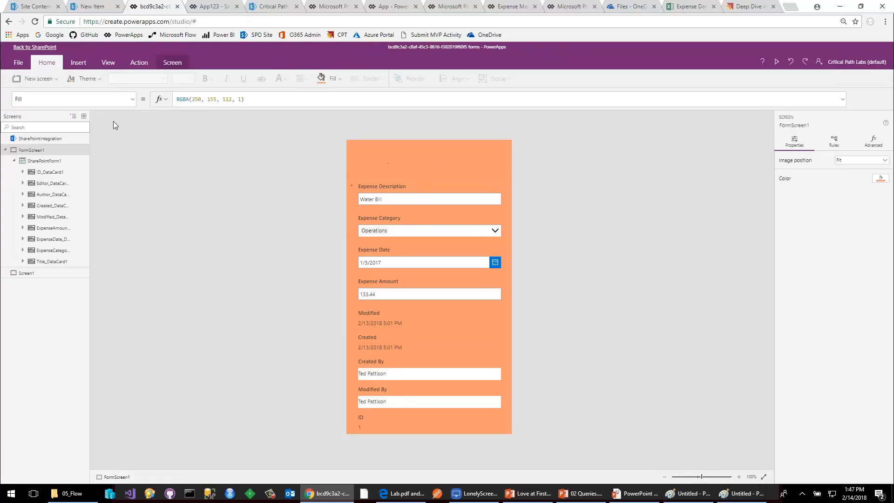
{"action": "left_click", "coordinate": [86, 64]}
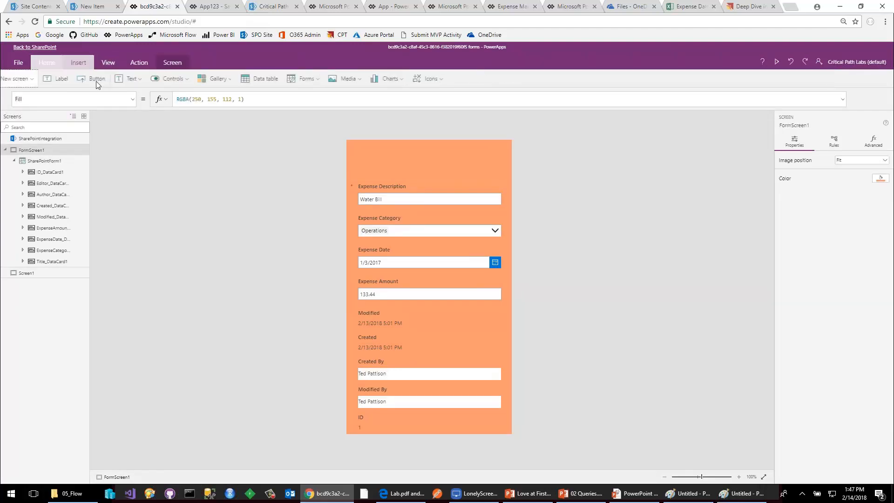
{"action": "left_click", "coordinate": [112, 82]}
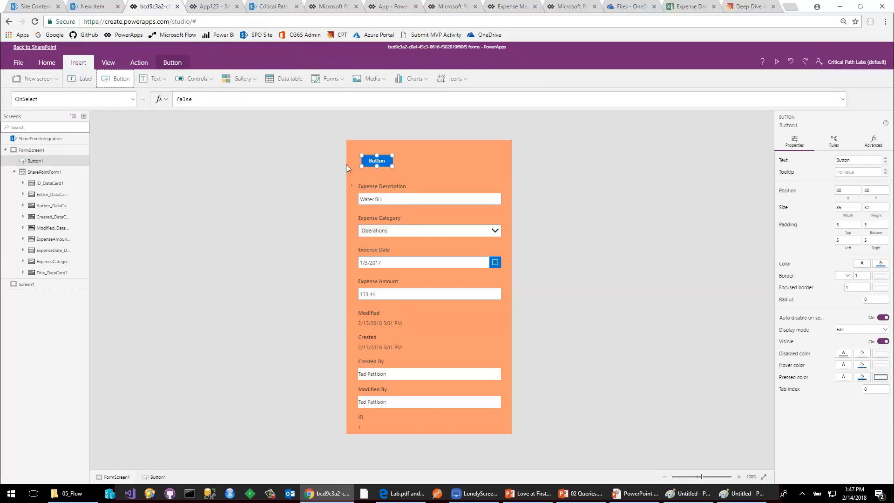
{"action": "left_click_drag", "start_coordinate": [393, 166], "coordinate": [425, 167]}
Set the FormScreen1 button's OnSelect formula to Navigate(Screen1, ScreenTransition.Fade).
{"action": "double_click", "coordinate": [186, 101]}
{"action": "type", "text": "Nav"}
{"action": "key", "text": "Tab"}
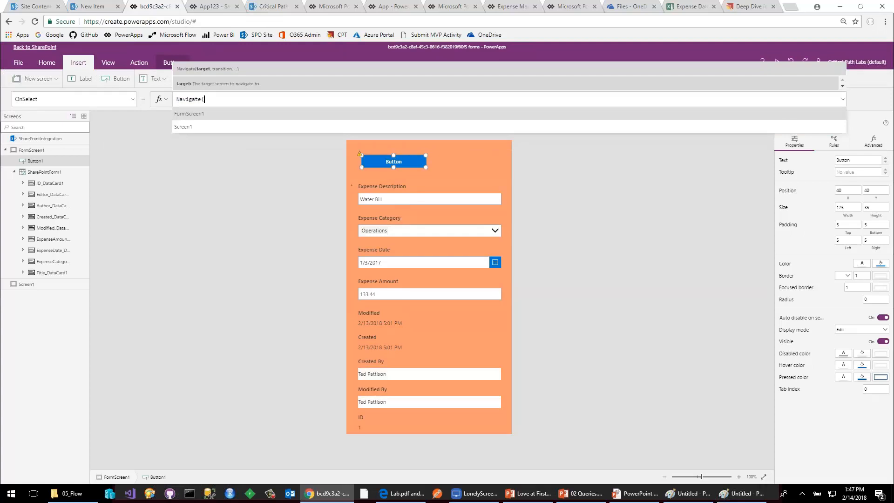
{"action": "key", "text": "Down"}
{"action": "key", "text": "Tab"}
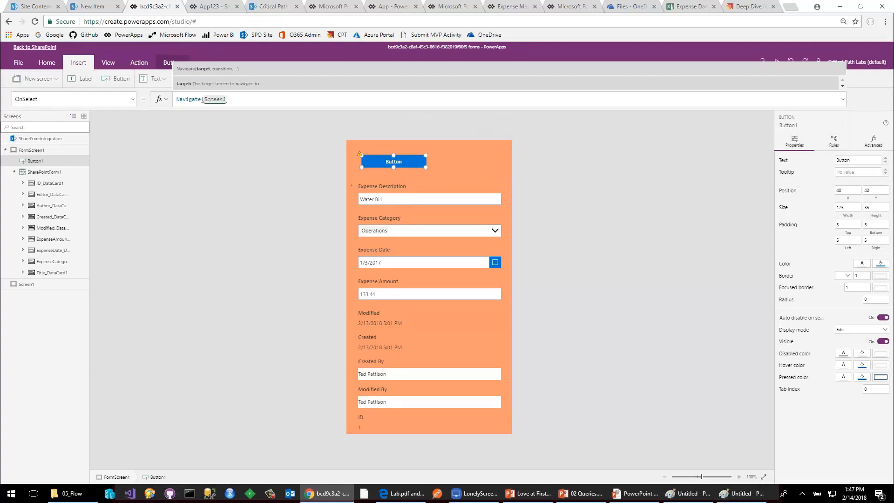
{"action": "type", "text": ","}
{"action": "key", "text": "Down"}
{"action": "key", "text": "Tab"}
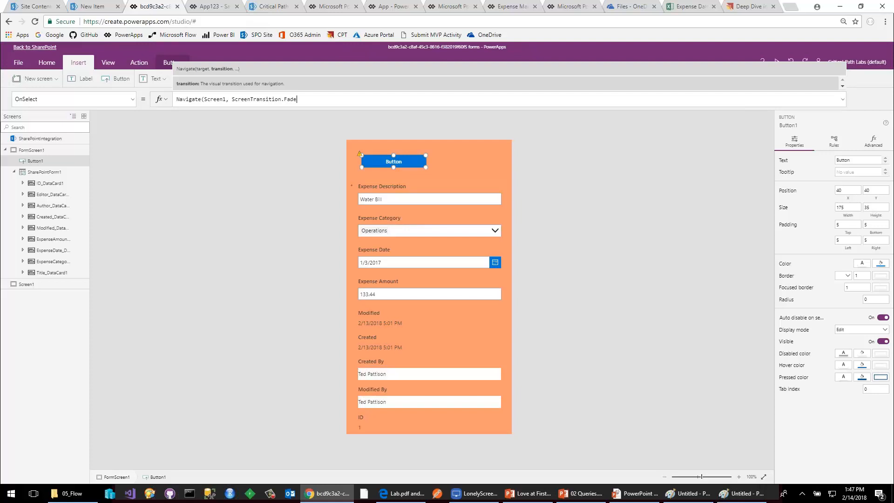
{"action": "type", "text": ")"}
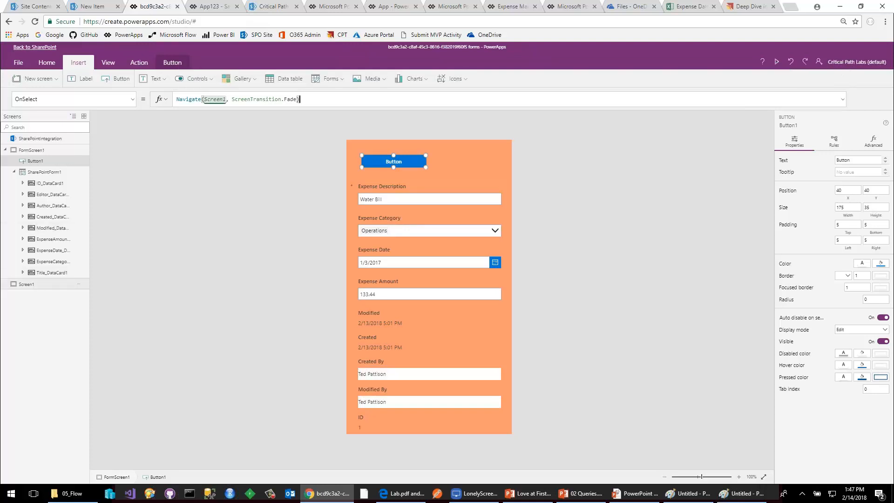
Add a purple-filled button about 130 wide by 55 high to the blue Screen1.
{"action": "double_click", "coordinate": [28, 284]}
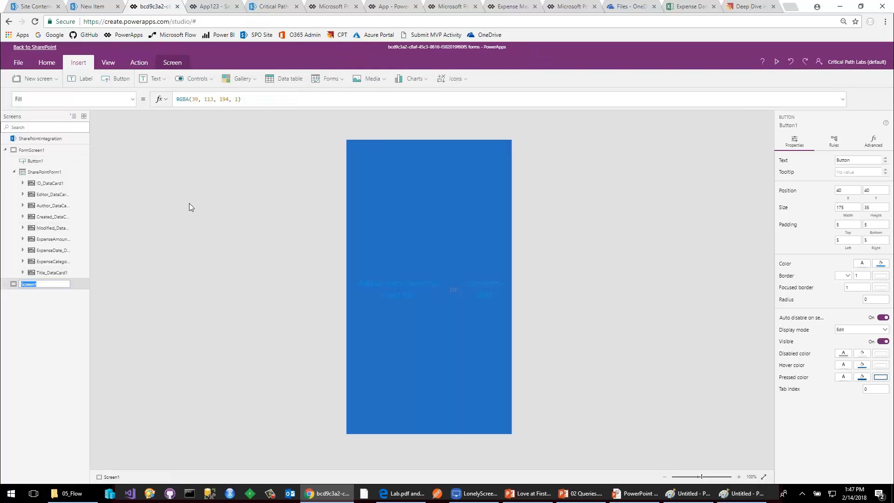
{"action": "left_click", "coordinate": [120, 82]}
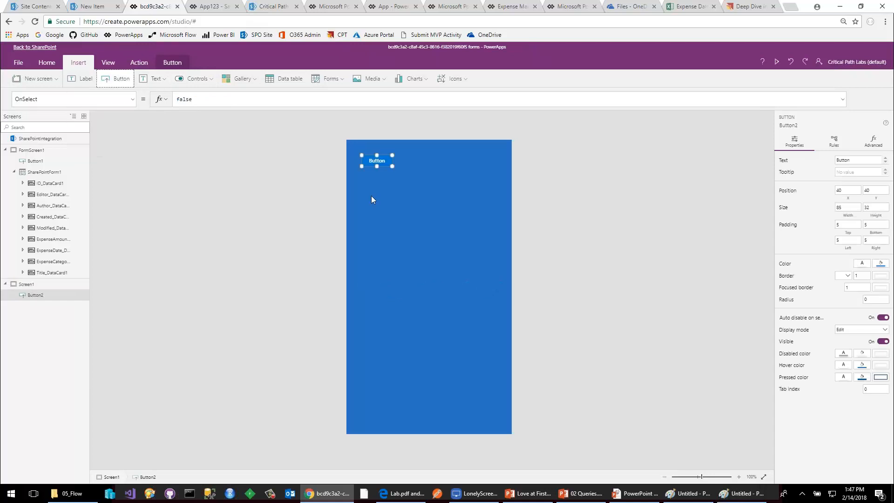
{"action": "left_click_drag", "start_coordinate": [392, 166], "coordinate": [409, 174]}
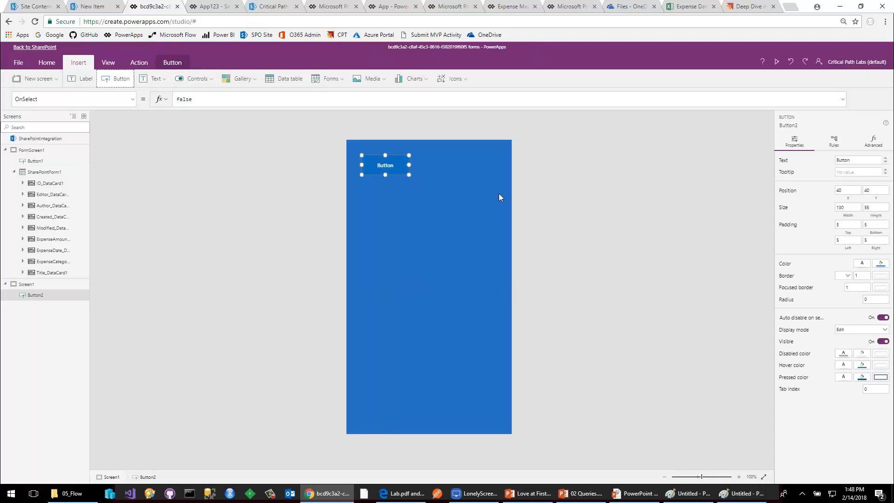
{"action": "left_click", "coordinate": [881, 263]}
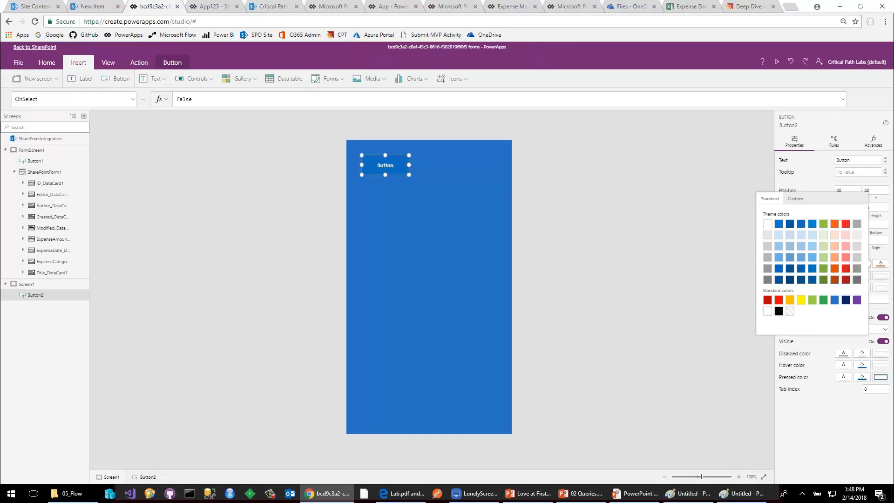
{"action": "left_click", "coordinate": [857, 299]}
{"action": "left_click", "coordinate": [376, 164]}
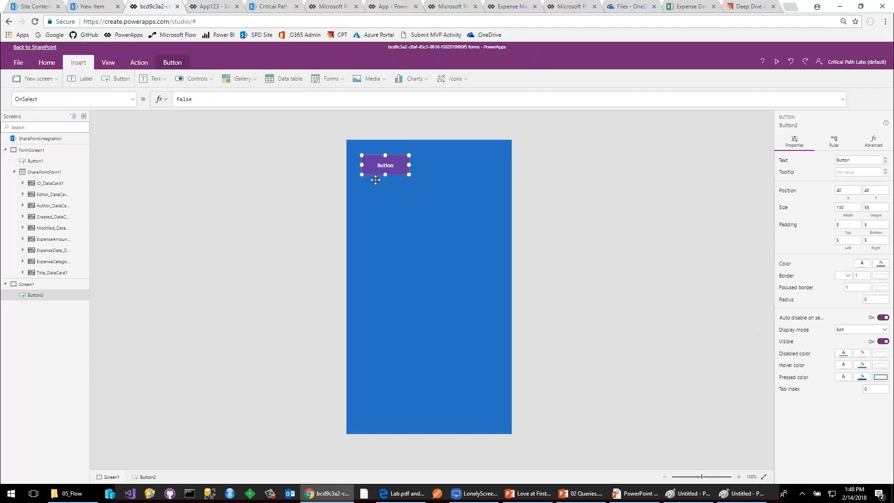
Set the OnSelect formula of the purple button on Screen1 to Back().
{"action": "left_click", "coordinate": [456, 203]}
{"action": "left_click", "coordinate": [397, 171]}
{"action": "key", "text": "ctrl+a"}
{"action": "type", "text": "Back()"}
{"action": "left_click", "coordinate": [199, 131]}
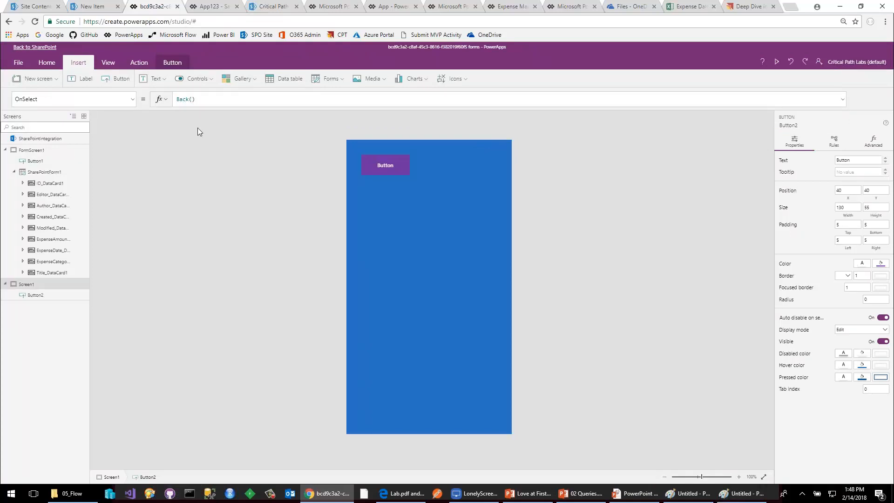
Save the customized Expenses form and publish it to SharePoint.
{"action": "left_click", "coordinate": [19, 62]}
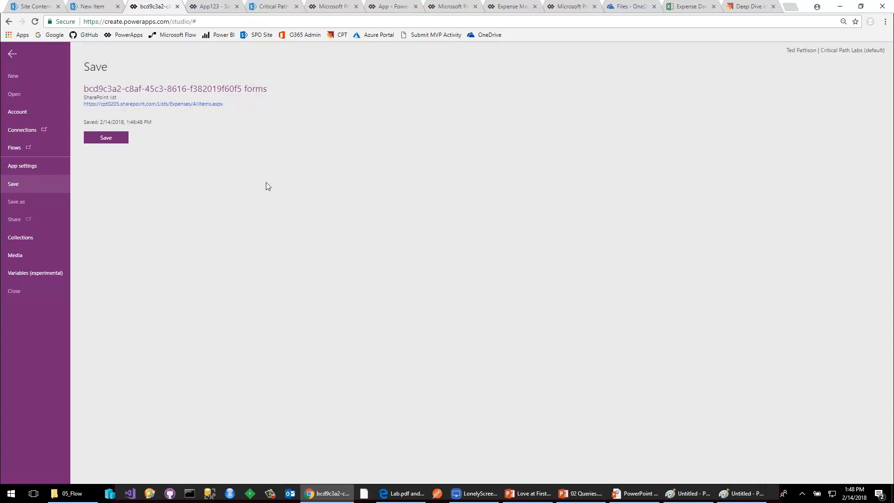
{"action": "left_click", "coordinate": [123, 139]}
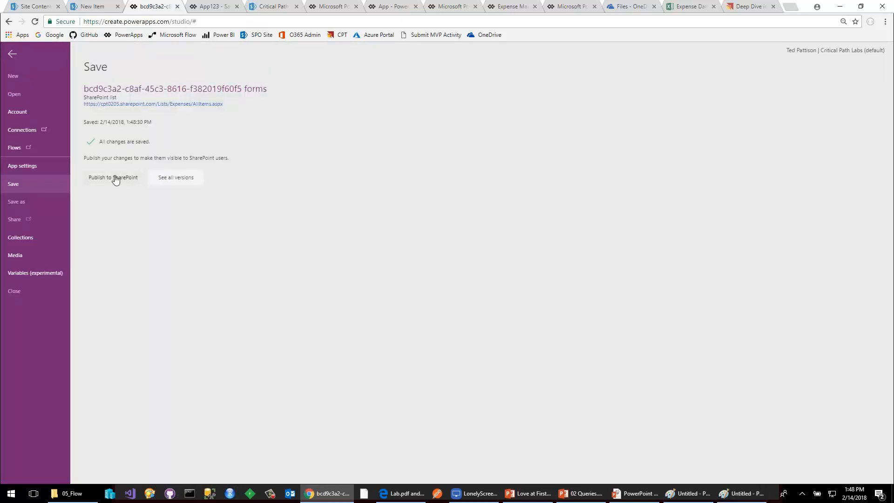
{"action": "left_click", "coordinate": [113, 181]}
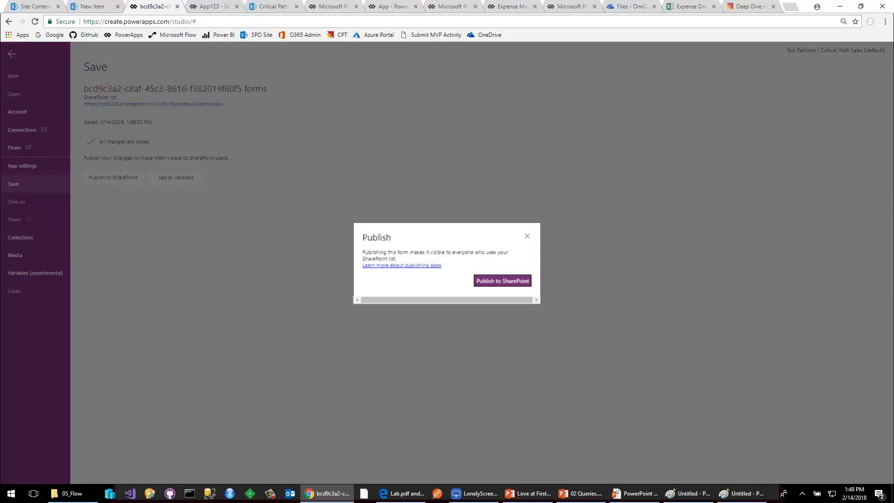
{"action": "left_click", "coordinate": [482, 282]}
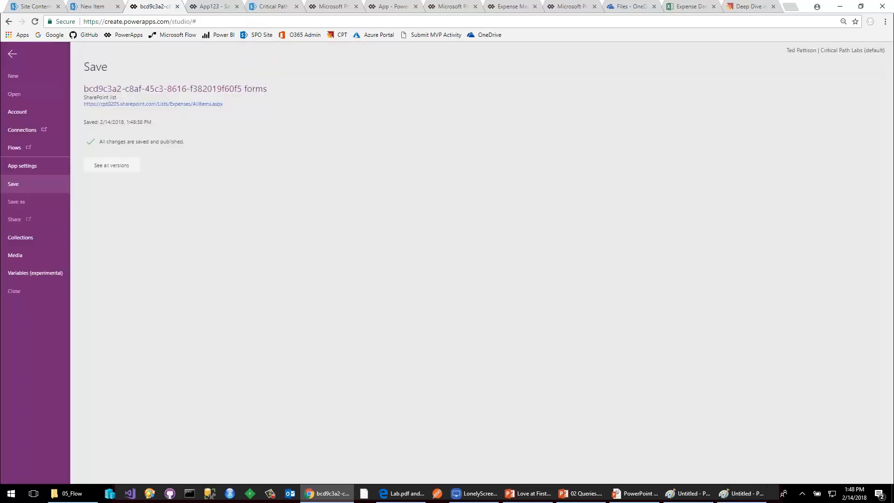
Open the Verizon - Telephone Expenses item from the reloaded SharePoint Expenses list and try the custom form's navigation button.
{"action": "left_click", "coordinate": [90, 8]}
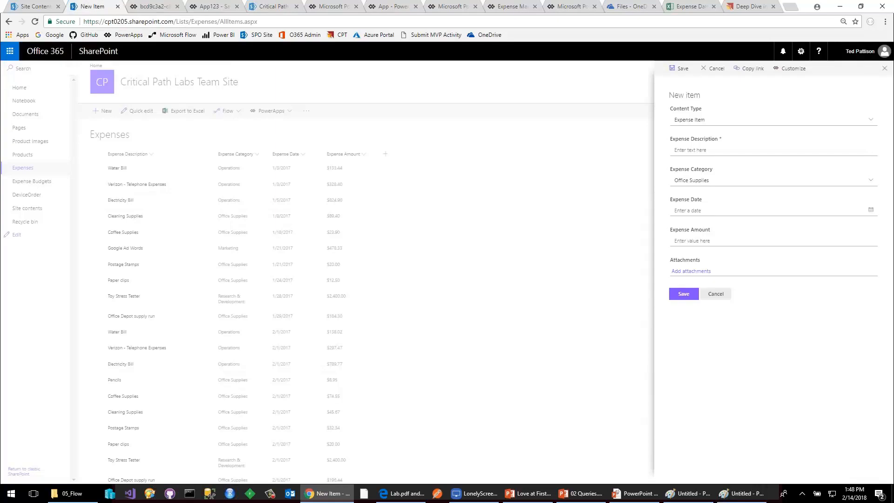
{"action": "left_click", "coordinate": [716, 294]}
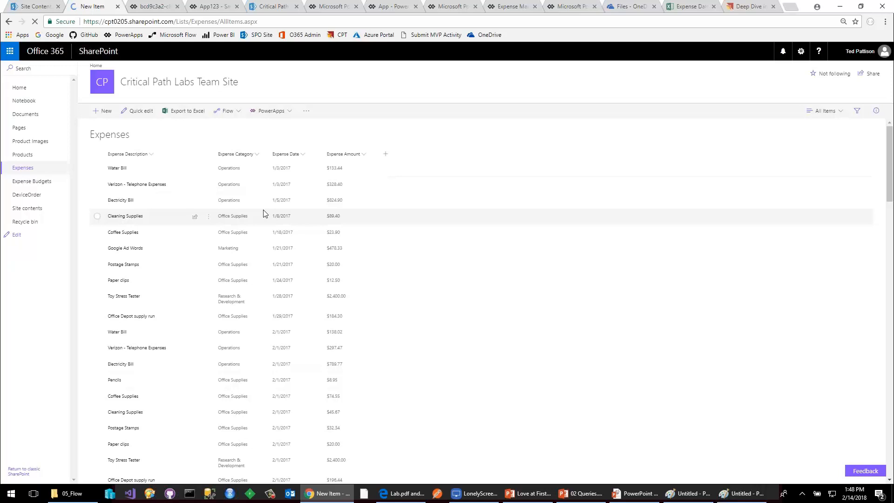
{"action": "left_click", "coordinate": [208, 189]}
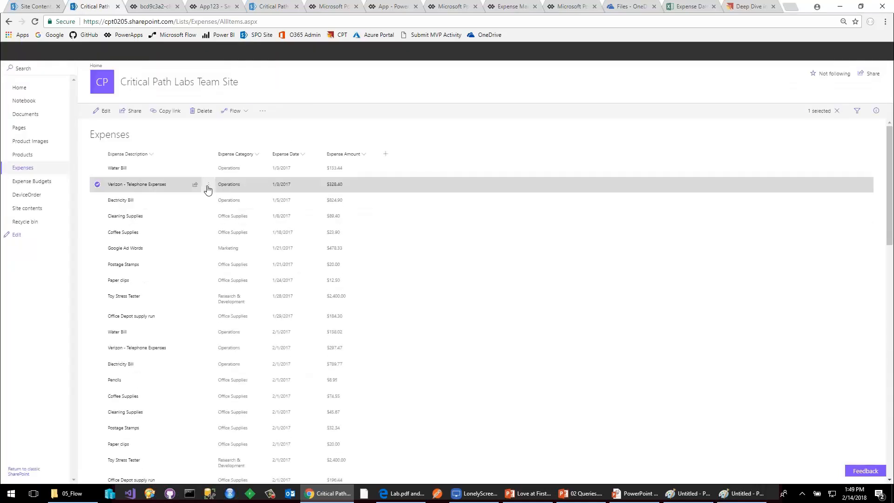
{"action": "left_click", "coordinate": [239, 212]}
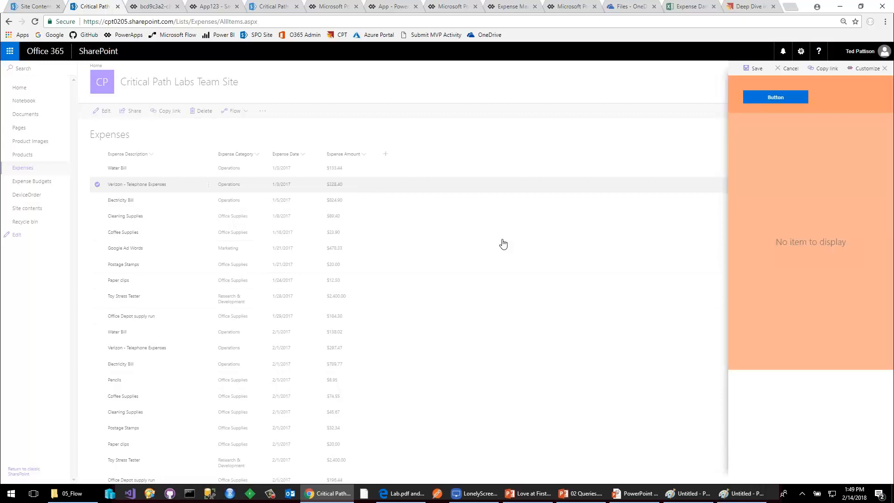
{"action": "left_click", "coordinate": [778, 97]}
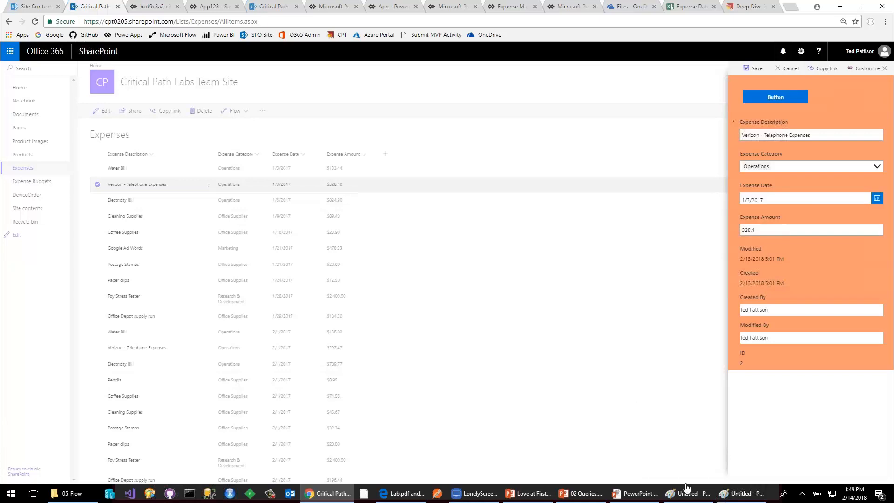
{"action": "left_click", "coordinate": [640, 494]}
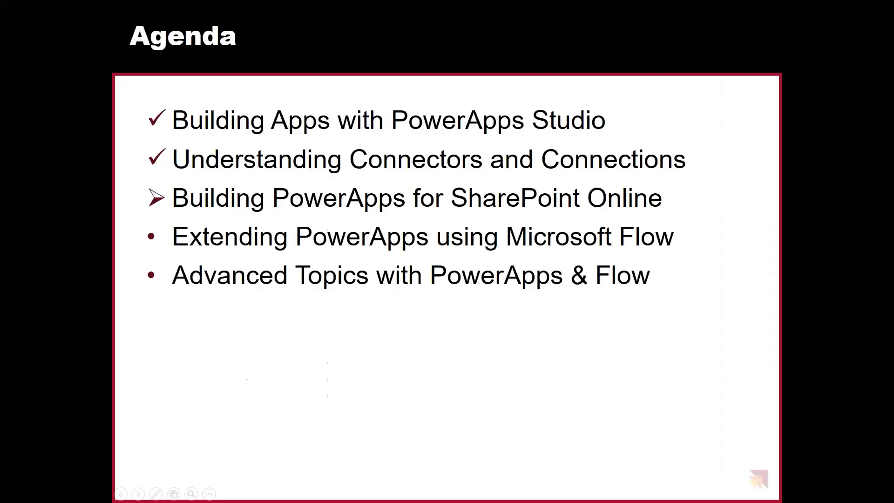
{"action": "left_click", "coordinate": [654, 443]}
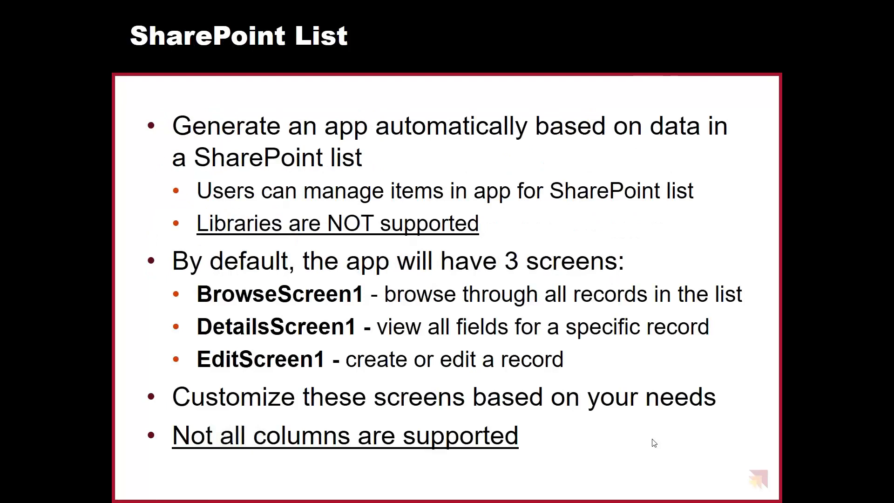
{"action": "left_click", "coordinate": [654, 443]}
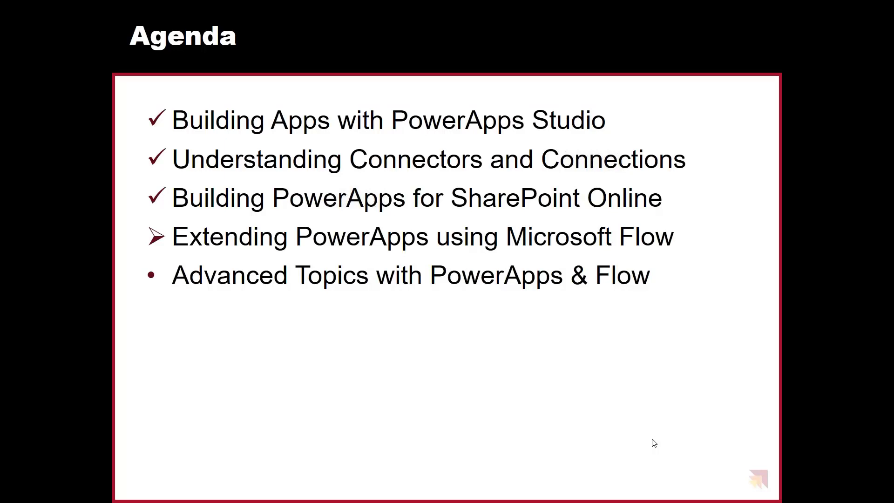
{"action": "key", "text": "Right"}
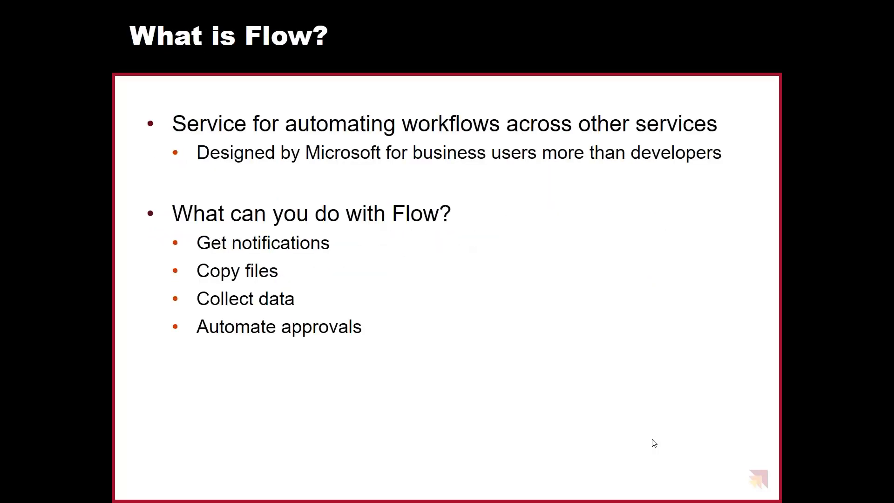
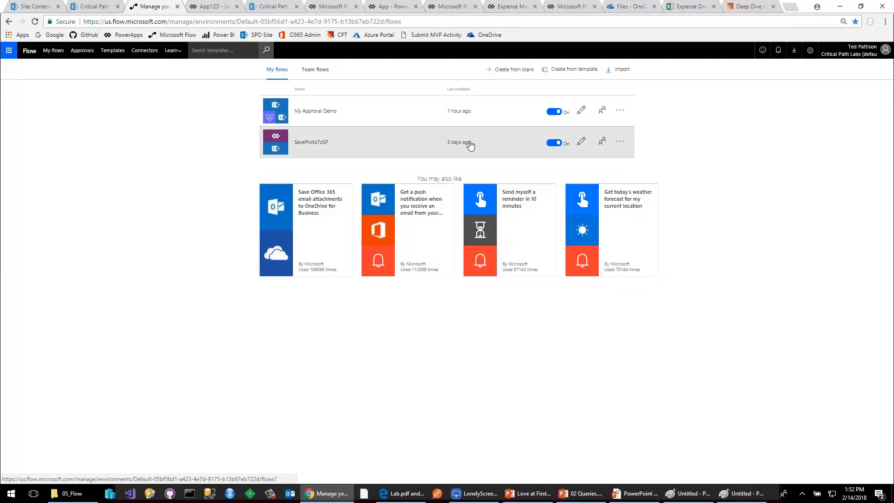
Create a blank flow triggered when an item is created in the Expenses list of the Critical Path Labs Team Site.
{"action": "left_click", "coordinate": [516, 74]}
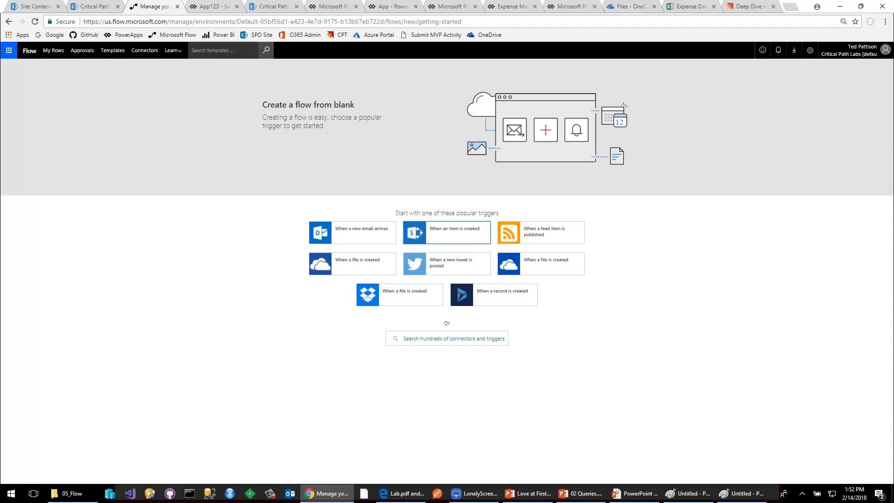
{"action": "left_click", "coordinate": [434, 238]}
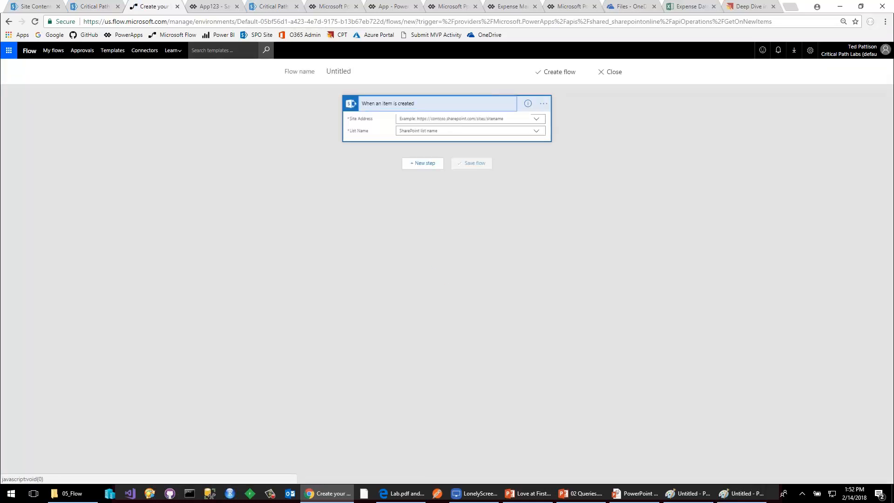
{"action": "left_click", "coordinate": [537, 120]}
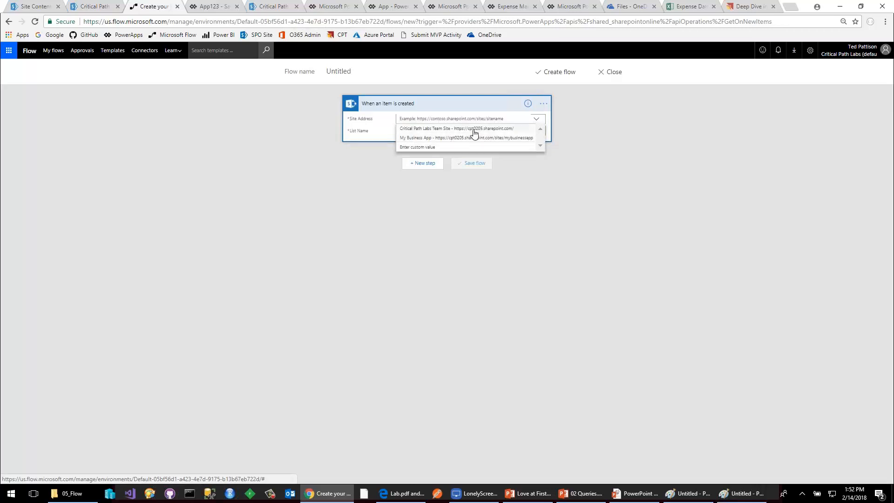
{"action": "left_click", "coordinate": [474, 133]}
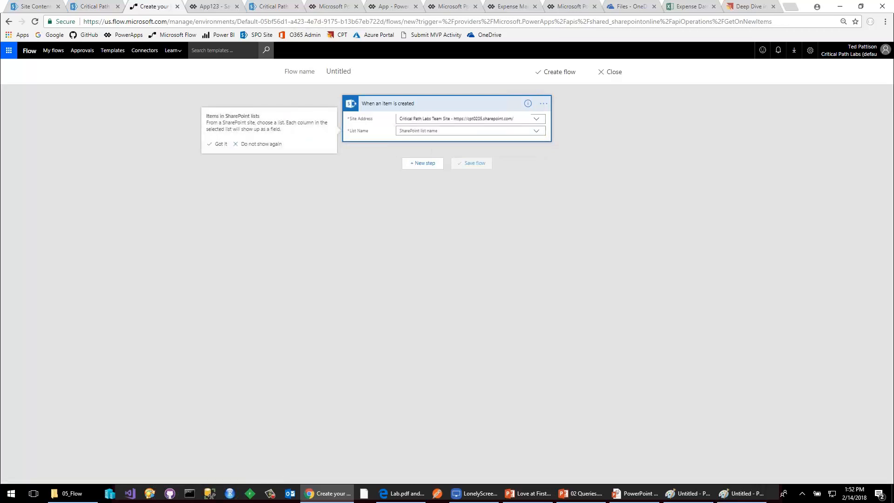
{"action": "left_click", "coordinate": [536, 130]}
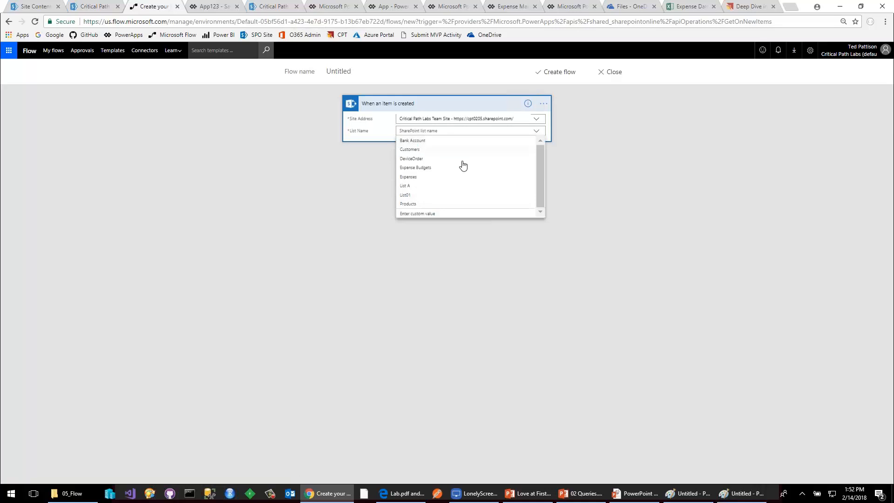
{"action": "left_click", "coordinate": [413, 181]}
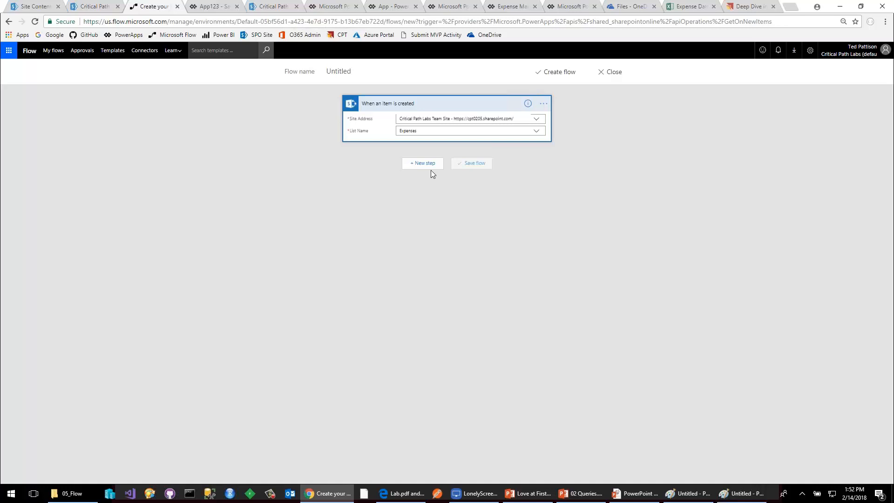
Add a condition to the flow that checks whether Expense Amount is greater than 250.
{"action": "left_click", "coordinate": [420, 165]}
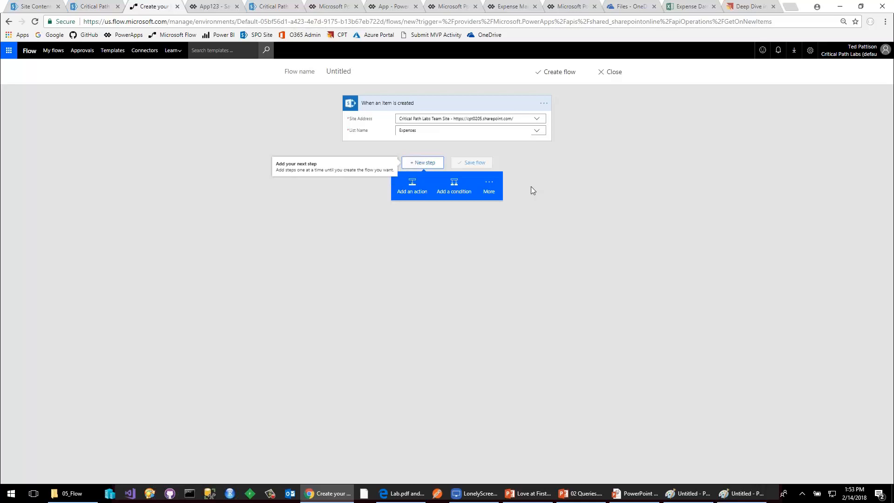
{"action": "left_click", "coordinate": [454, 186]}
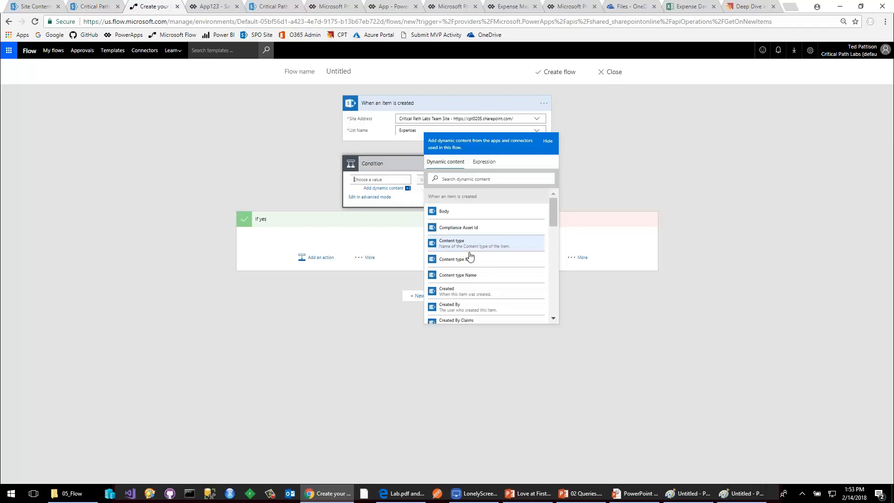
{"action": "scroll", "coordinate": [471, 256], "scroll_direction": "down", "scroll_amount": 3}
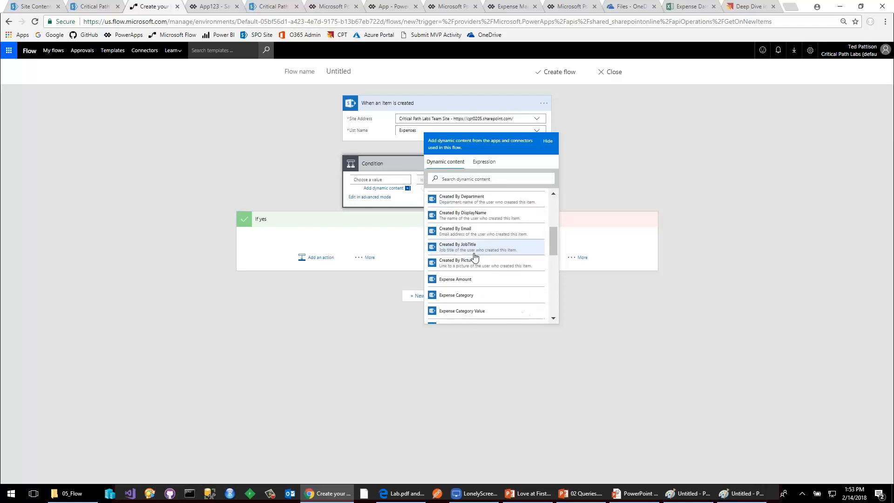
{"action": "left_click", "coordinate": [454, 280]}
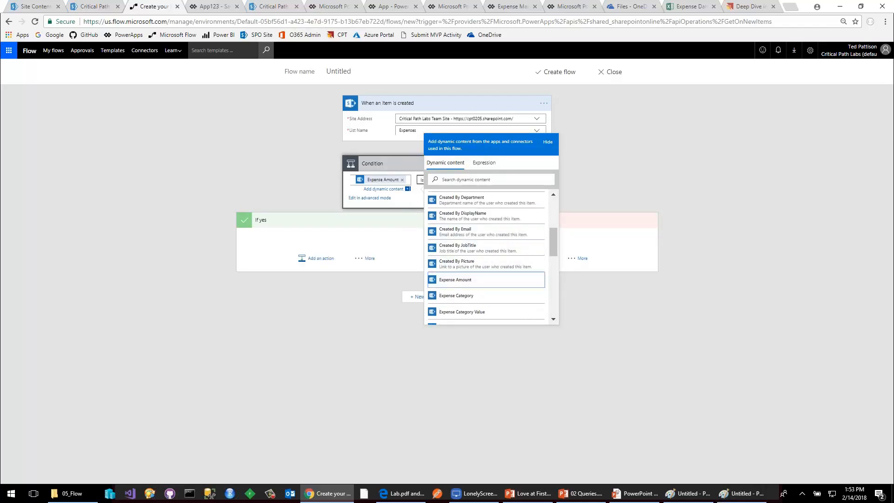
{"action": "left_click", "coordinate": [446, 179]}
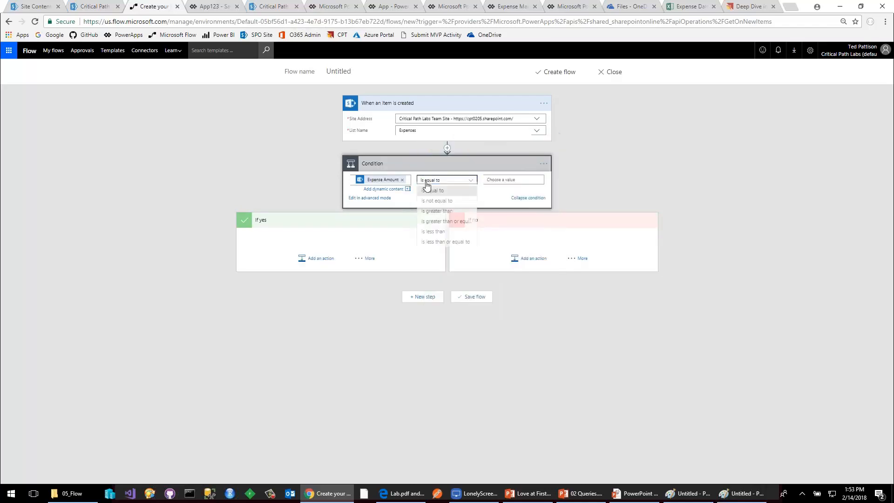
{"action": "left_click", "coordinate": [451, 214]}
{"action": "left_click", "coordinate": [501, 180]}
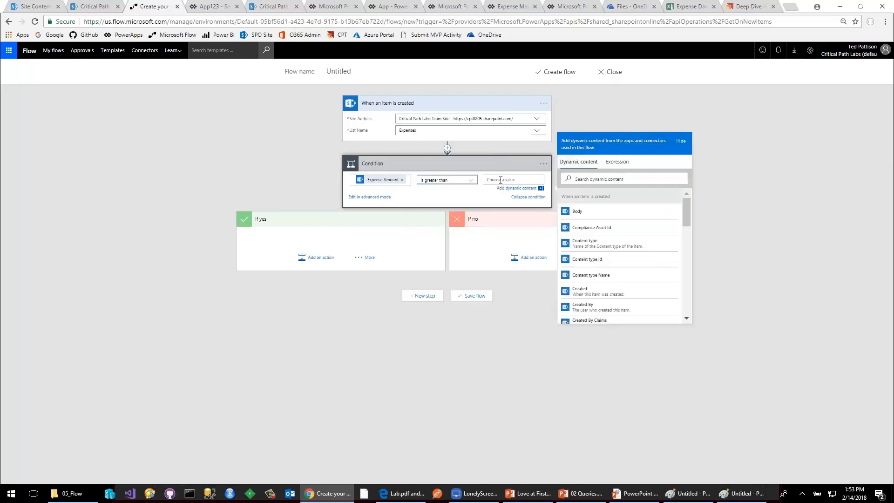
{"action": "type", "text": "250"}
{"action": "key", "text": "Tab"}
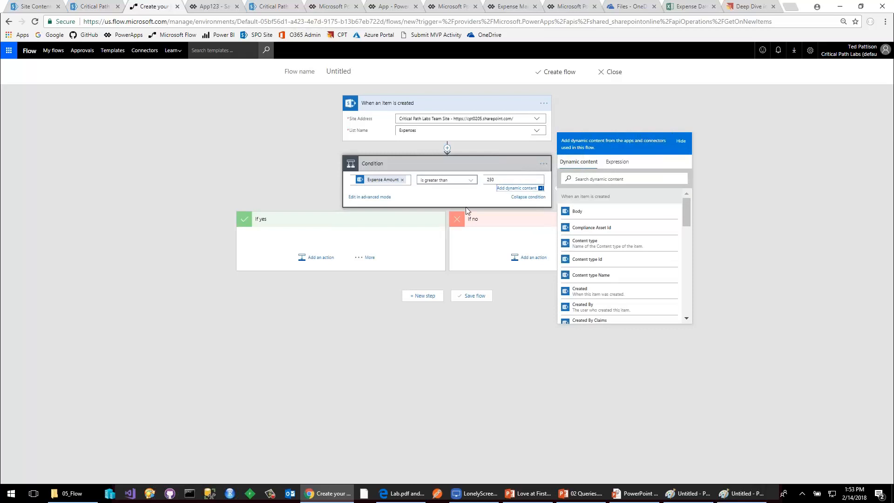
Add an Office 365 Outlook - Send an email action to the If yes branch, searching the actions for "email".
{"action": "left_click", "coordinate": [321, 259]}
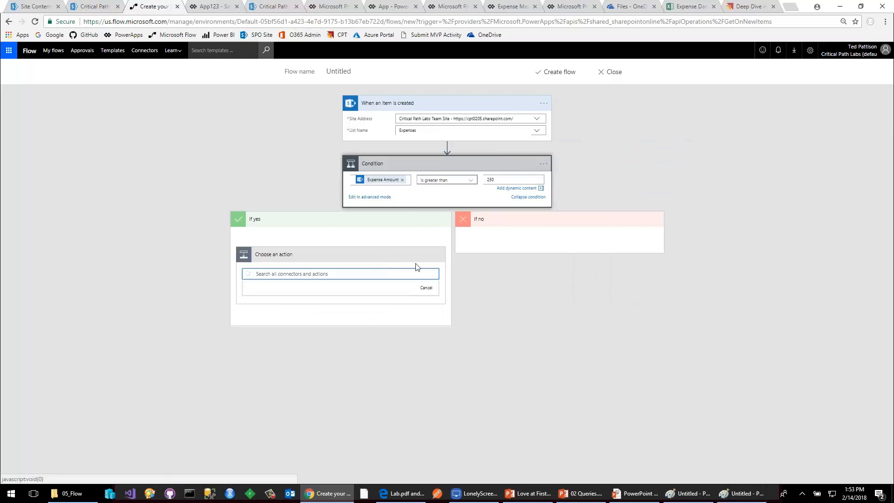
{"action": "type", "text": "email"}
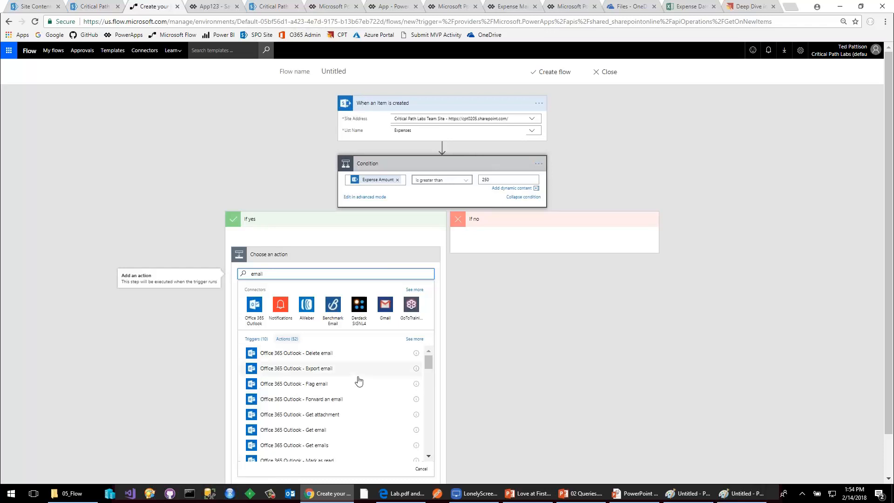
{"action": "scroll", "coordinate": [356, 386], "scroll_direction": "down", "scroll_amount": 4}
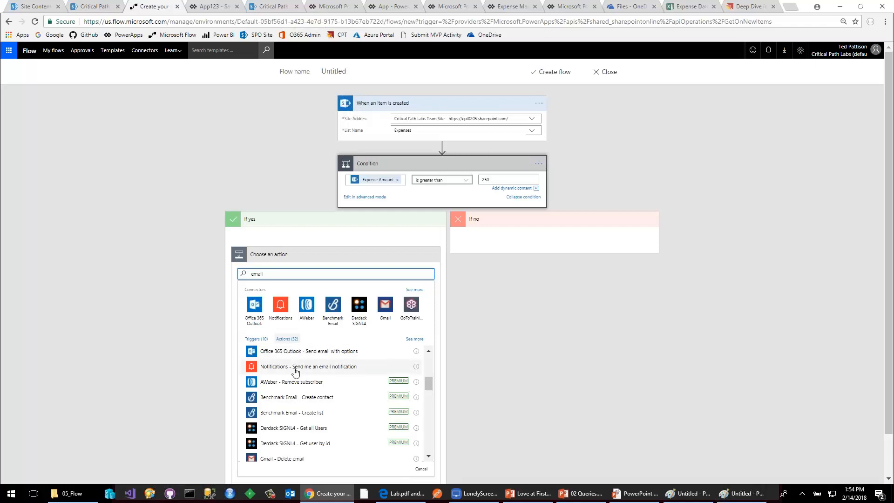
{"action": "scroll", "coordinate": [294, 371], "scroll_direction": "up", "scroll_amount": 1}
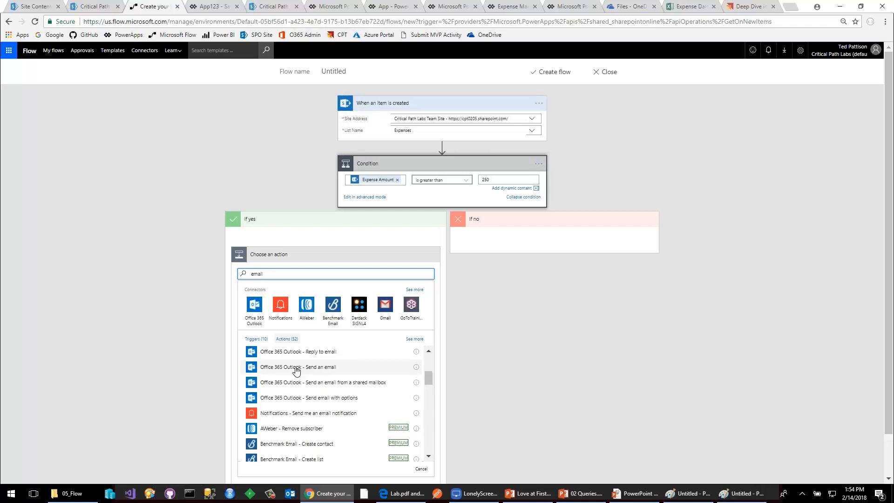
{"action": "left_click", "coordinate": [295, 367]}
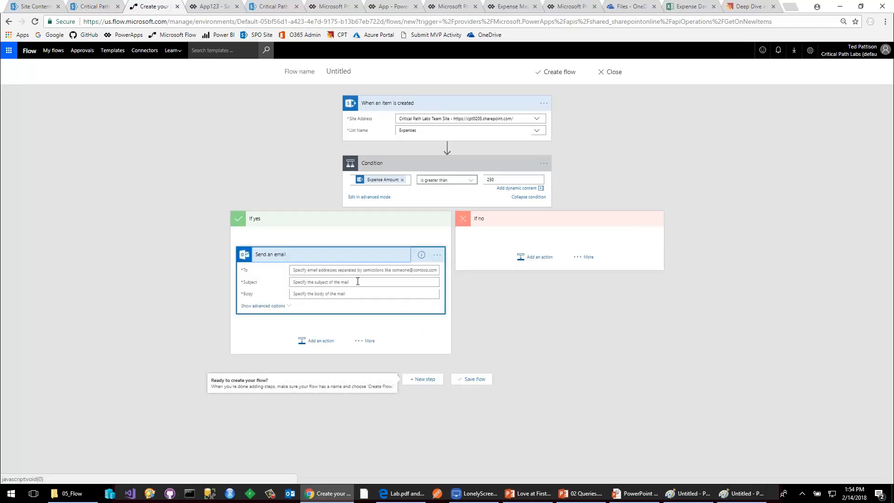
Set the email's recipient to the dynamic value Modified By Email.
{"action": "left_click", "coordinate": [396, 270]}
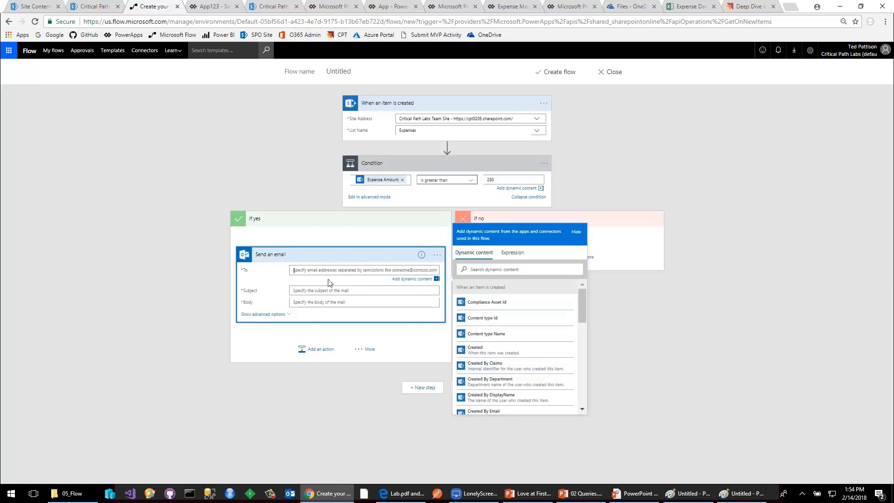
{"action": "scroll", "coordinate": [498, 349], "scroll_direction": "down", "scroll_amount": 2}
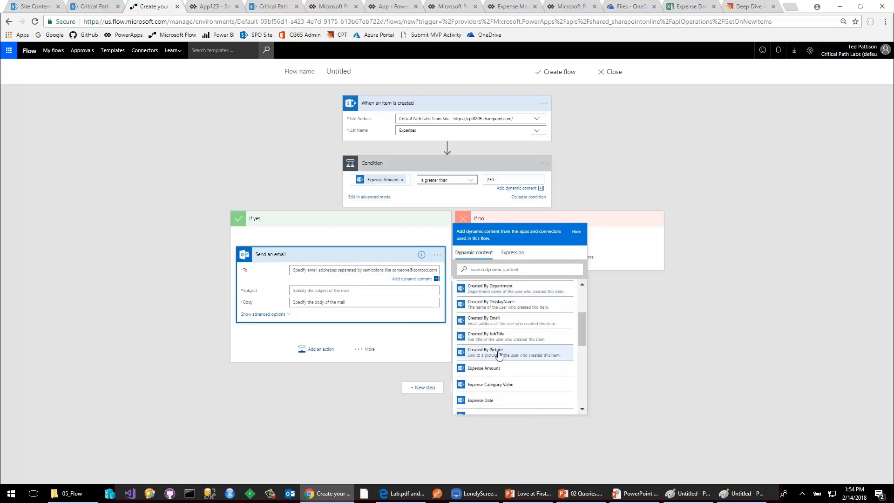
{"action": "scroll", "coordinate": [503, 368], "scroll_direction": "up", "scroll_amount": 2}
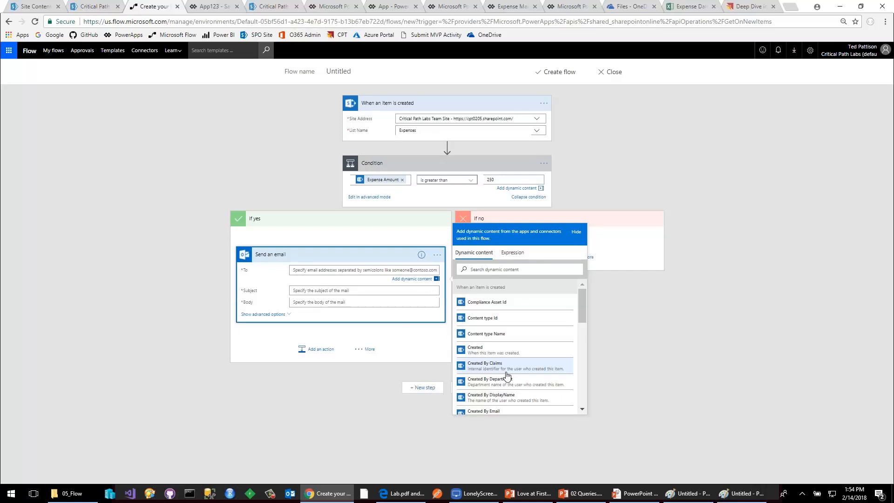
{"action": "scroll", "coordinate": [507, 375], "scroll_direction": "down", "scroll_amount": 8}
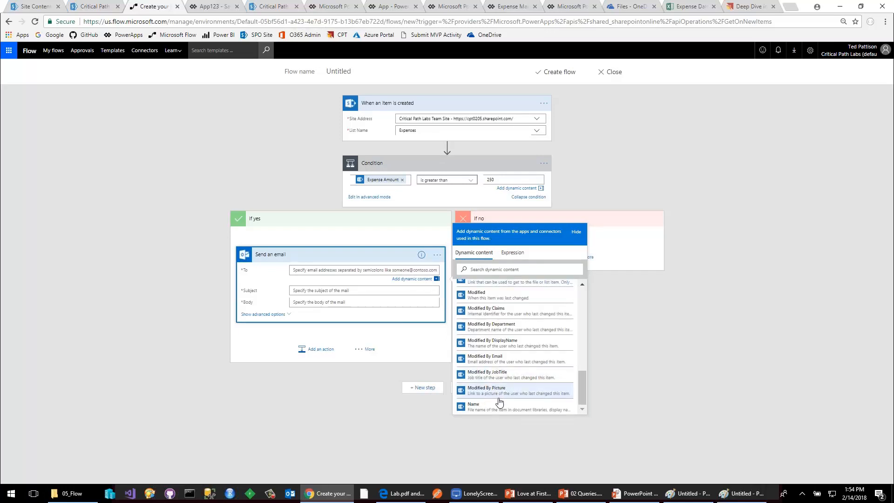
{"action": "left_click", "coordinate": [498, 363]}
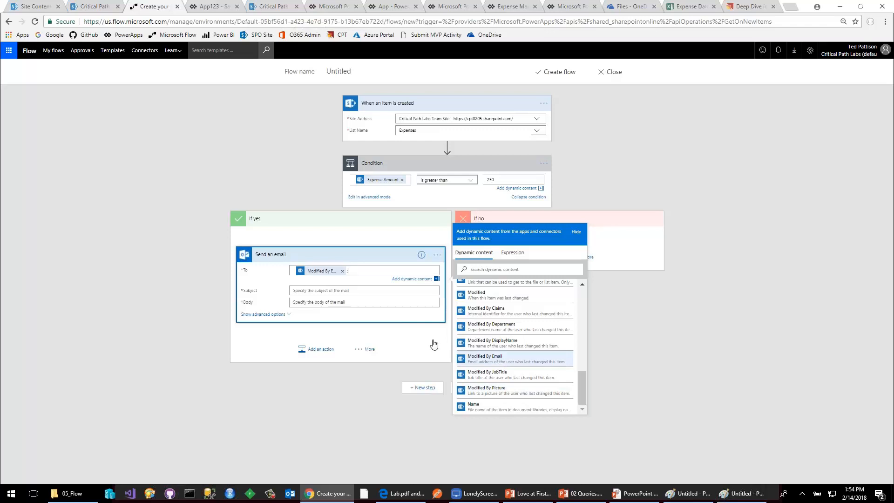
Set the email's subject to "Check out expense $for" followed by the dynamic value Expense Amount.
{"action": "left_click", "coordinate": [344, 291]}
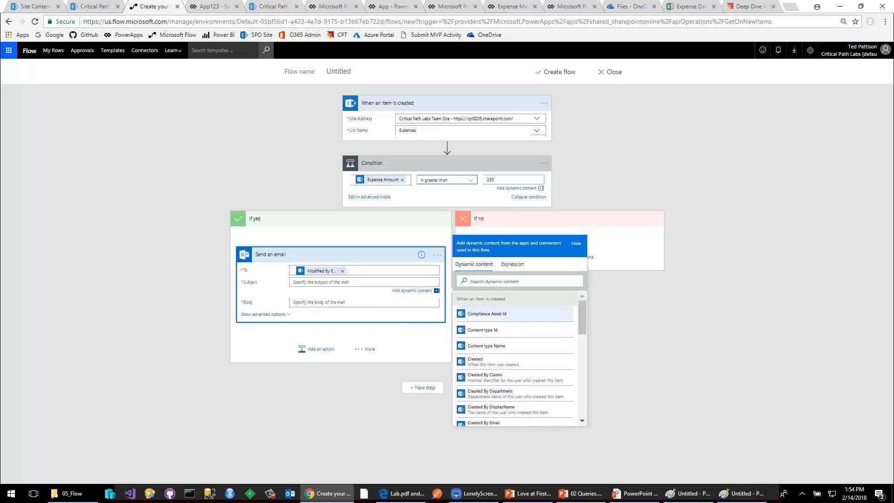
{"action": "type", "text": "Check out expense for"}
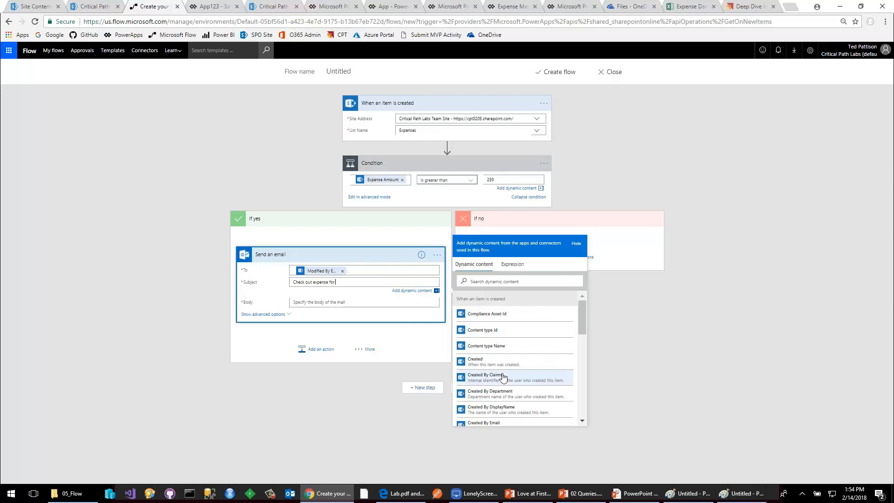
{"action": "scroll", "coordinate": [503, 378], "scroll_direction": "down", "scroll_amount": 2}
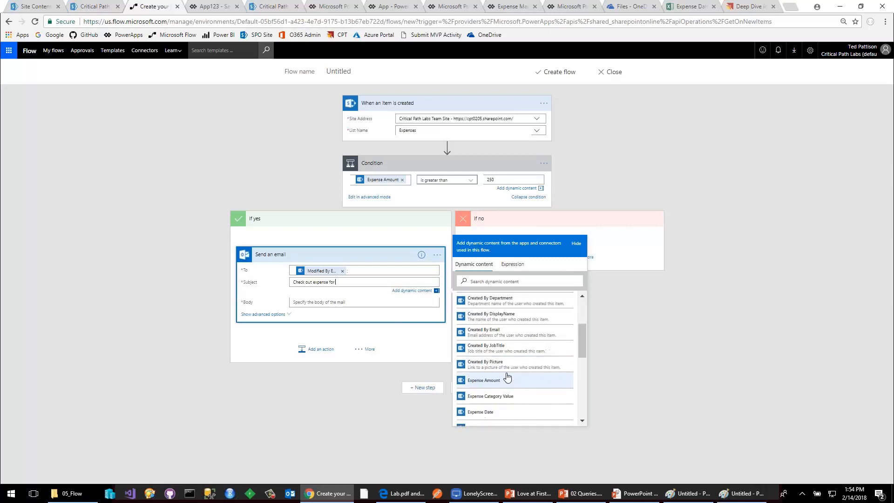
{"action": "left_click", "coordinate": [506, 385]}
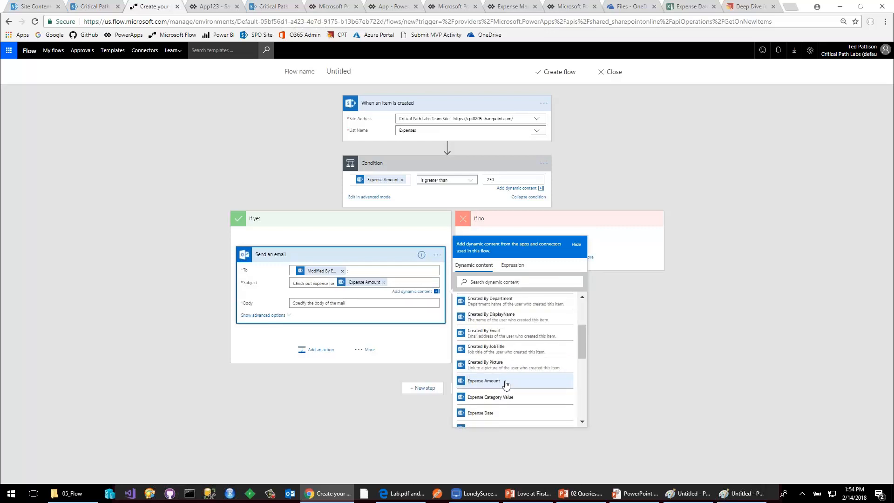
{"action": "left_click_drag", "start_coordinate": [336, 283], "coordinate": [333, 282]}
{"action": "left_click", "coordinate": [387, 282]}
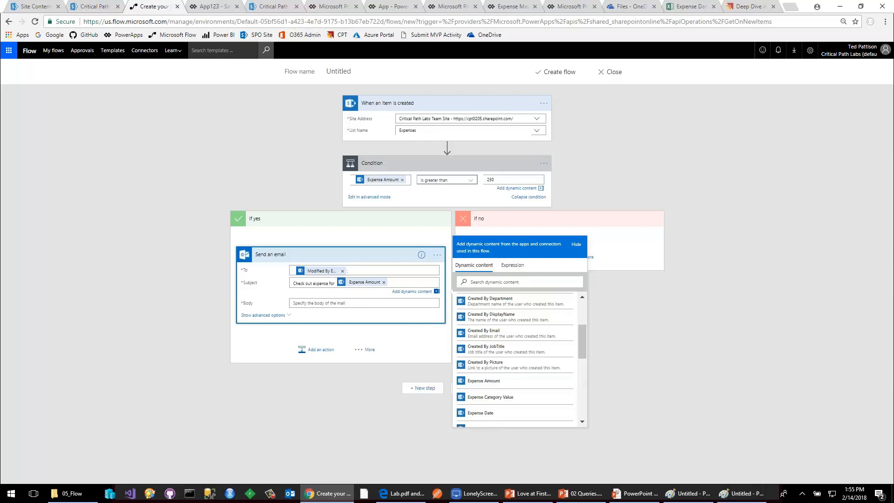
{"action": "type", "text": "$"}
Enter "all kinds of text" in the email's body, followed by blank lines.
{"action": "left_click", "coordinate": [351, 303]}
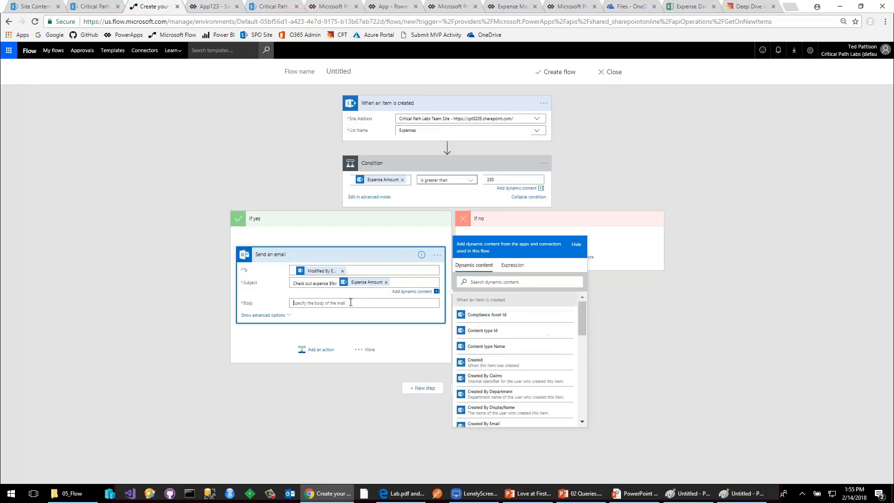
{"action": "type", "text": "all kinds"}
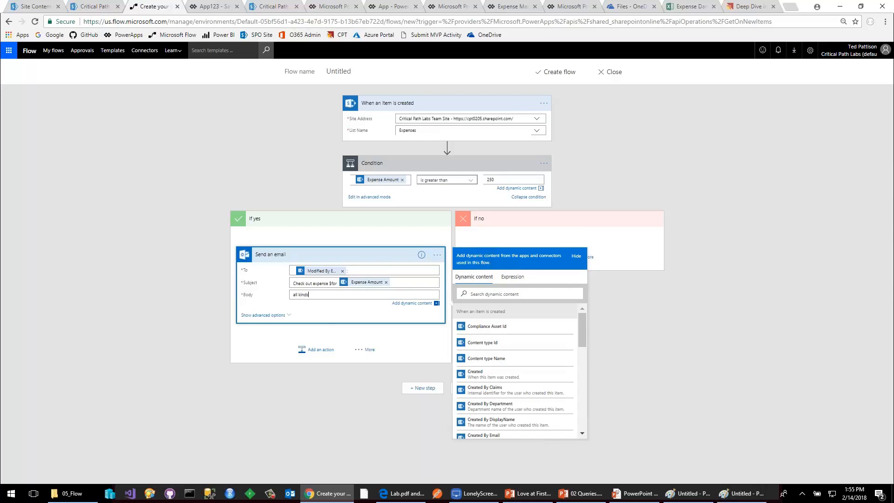
{"action": "type", "text": " of text"}
{"action": "key", "text": "Return"}
{"action": "key", "text": "Return"}
{"action": "key", "text": "Return"}
{"action": "key", "text": "Return"}
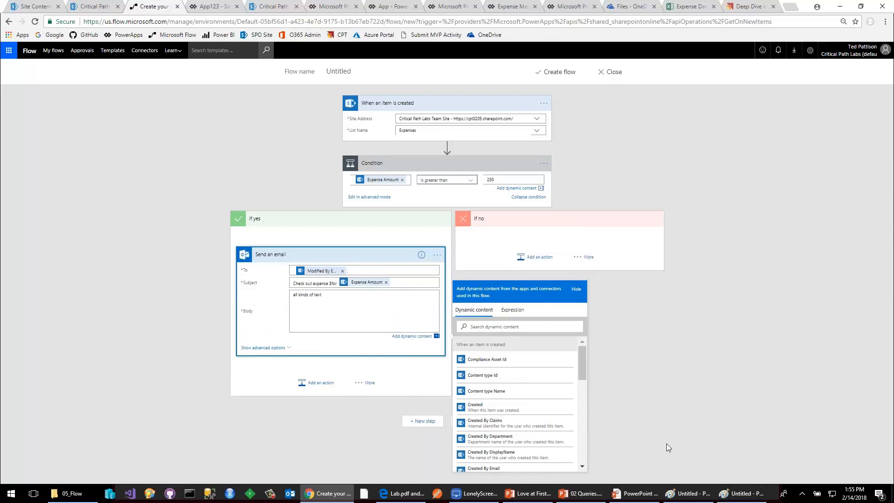
Insert the dynamic values Expense Date, Expense Amount and Expense Description on separate lines below the email's body text.
{"action": "scroll", "coordinate": [538, 419], "scroll_direction": "down", "scroll_amount": 3}
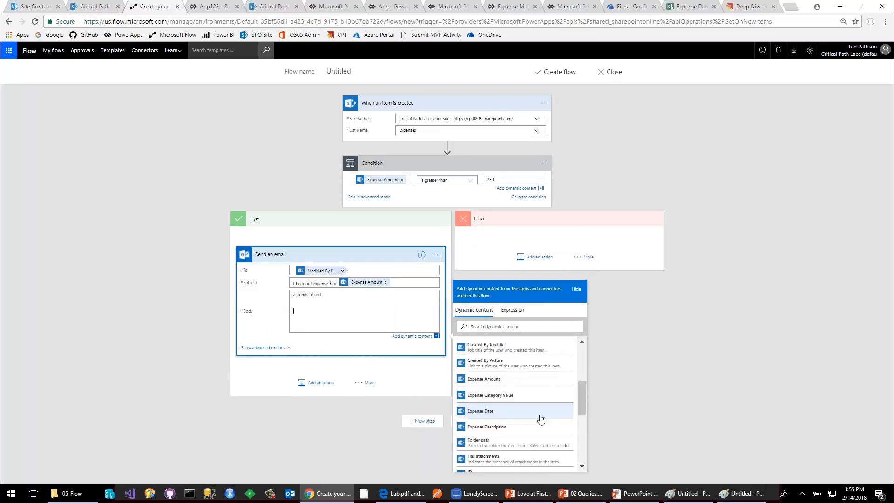
{"action": "left_click", "coordinate": [493, 415]}
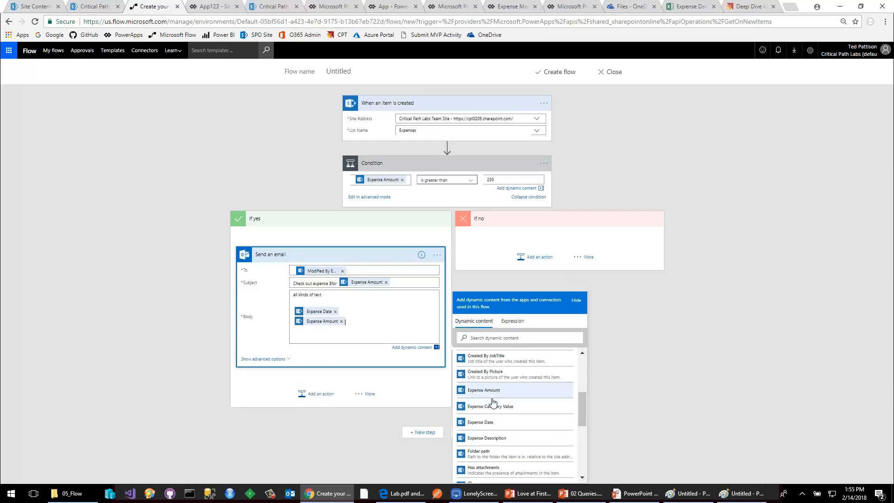
{"action": "left_click", "coordinate": [493, 390]}
{"action": "scroll", "coordinate": [493, 405], "scroll_direction": "down", "scroll_amount": 1}
{"action": "left_click", "coordinate": [492, 395]}
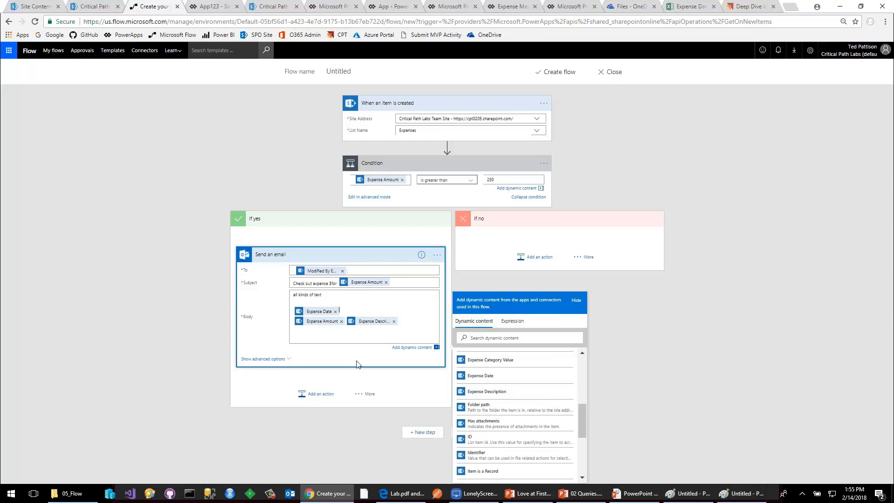
{"action": "left_click", "coordinate": [345, 321]}
{"action": "key", "text": "Return"}
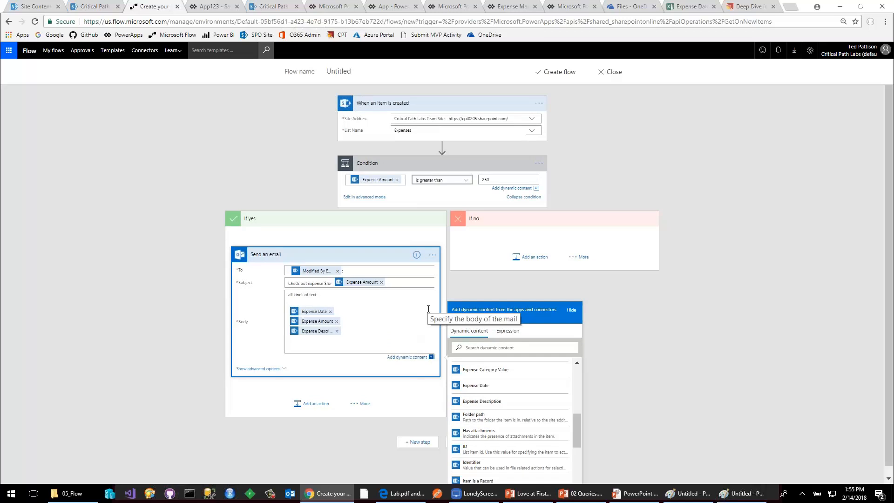
Name the flow "Email Big Expenses", create it, and open its details page from the list of flows.
{"action": "left_click", "coordinate": [328, 71]}
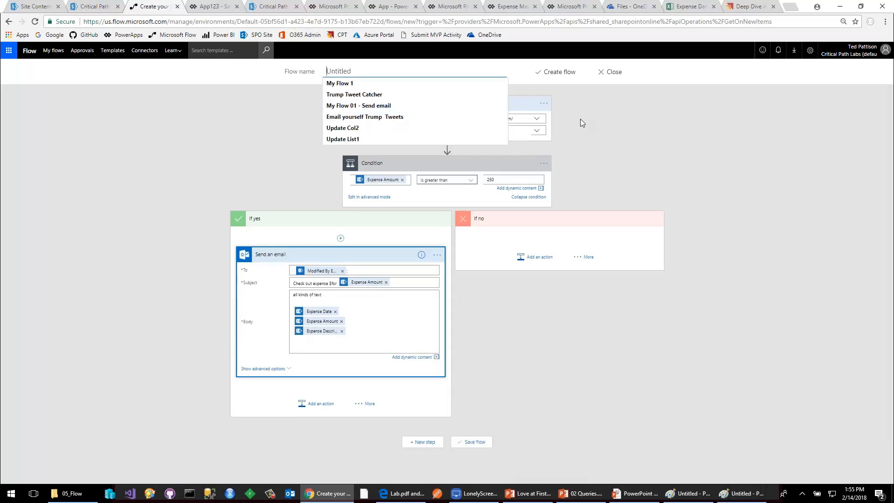
{"action": "type", "text": "Ema"}
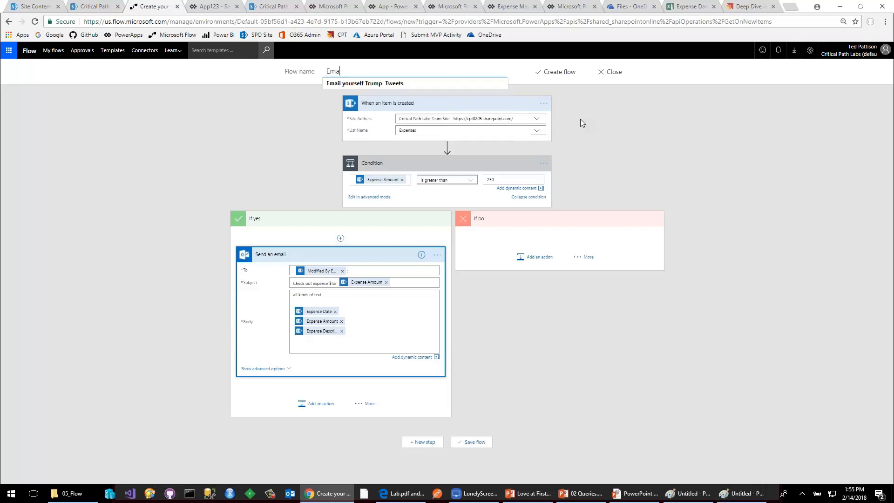
{"action": "type", "text": "il Big Ezxpl"}
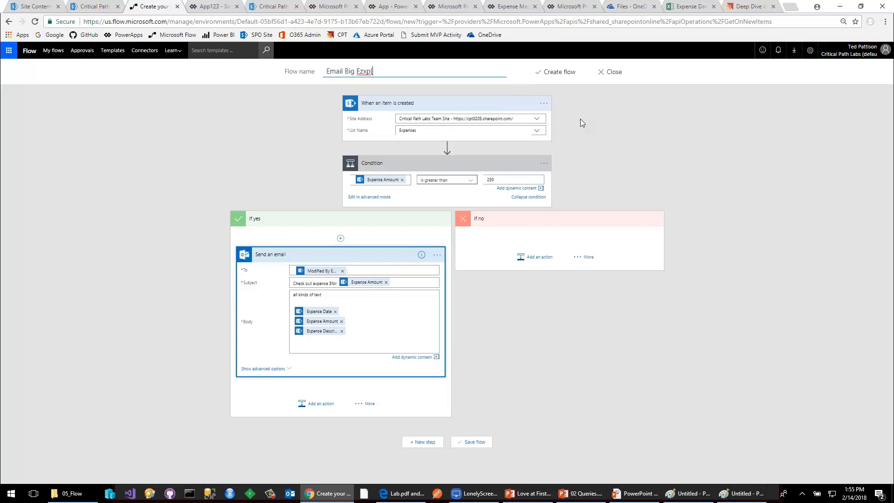
{"action": "key", "text": "BackSpace"}
{"action": "key", "text": "BackSpace"}
{"action": "key", "text": "BackSpace"}
{"action": "key", "text": "BackSpace"}
{"action": "type", "text": "xpenses"}
{"action": "left_click", "coordinate": [559, 72]}
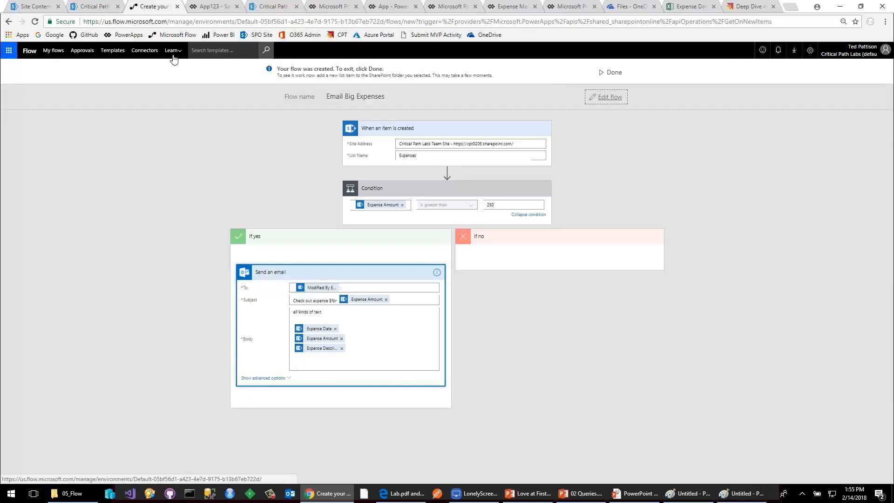
{"action": "left_click", "coordinate": [174, 38]}
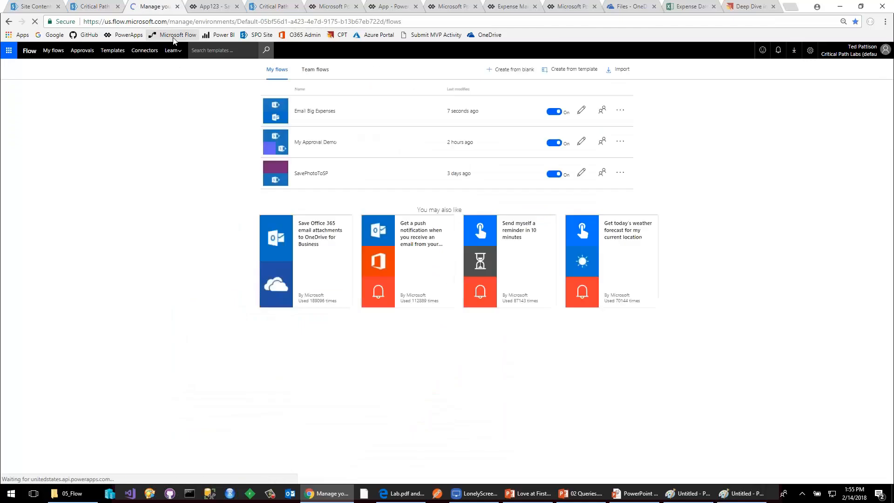
{"action": "left_click", "coordinate": [305, 121]}
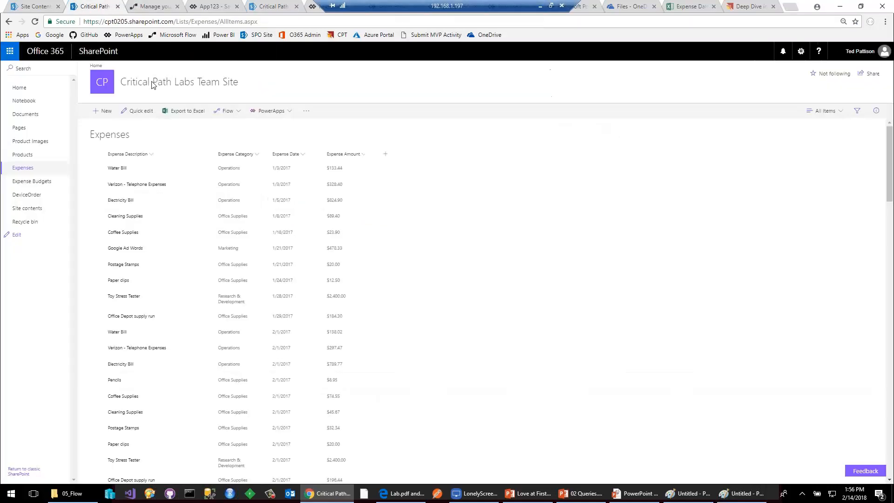
Start a new item in the SharePoint Expenses list with description "XZxzx", category Marketing and date 2/15/2018.
{"action": "left_click", "coordinate": [97, 6]}
{"action": "left_click", "coordinate": [107, 113]}
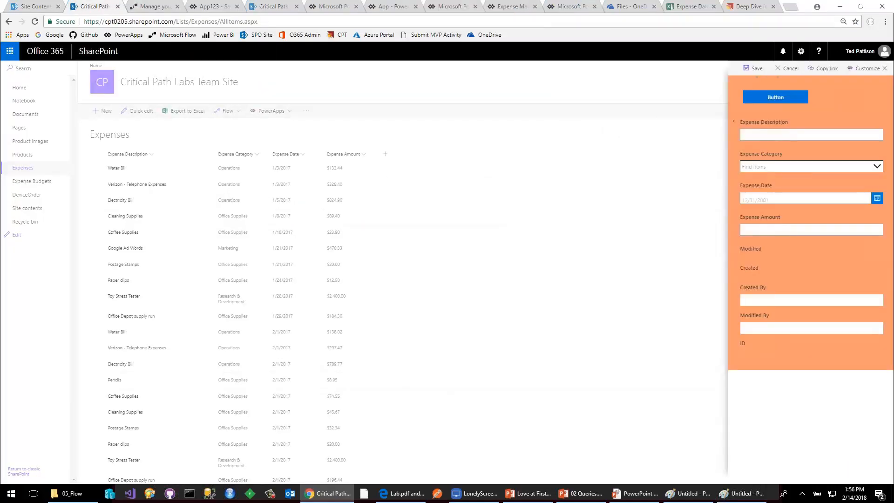
{"action": "left_click", "coordinate": [786, 135]}
{"action": "type", "text": "XZxzx"}
{"action": "left_click", "coordinate": [793, 166]}
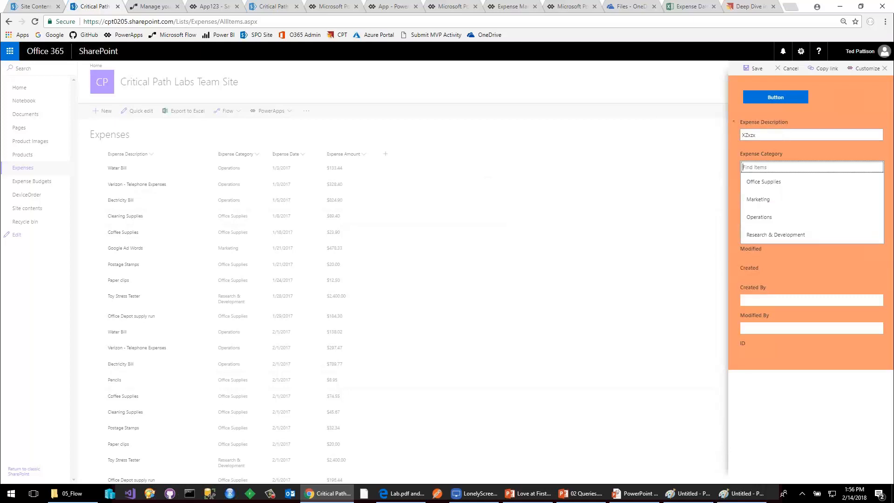
{"action": "left_click", "coordinate": [779, 200]}
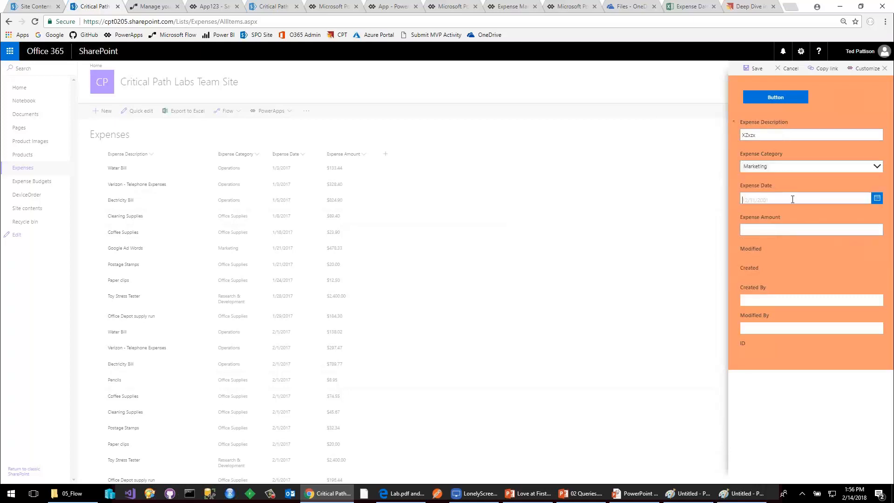
{"action": "left_click", "coordinate": [877, 198]}
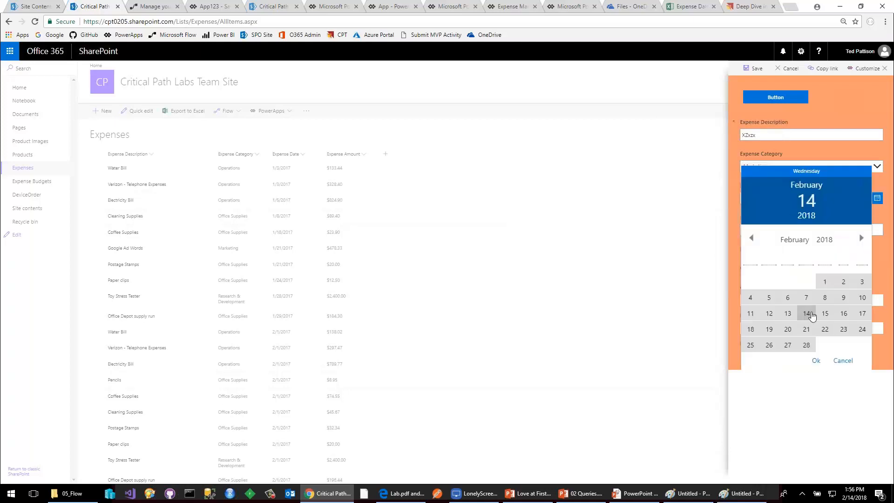
{"action": "left_click", "coordinate": [825, 313]}
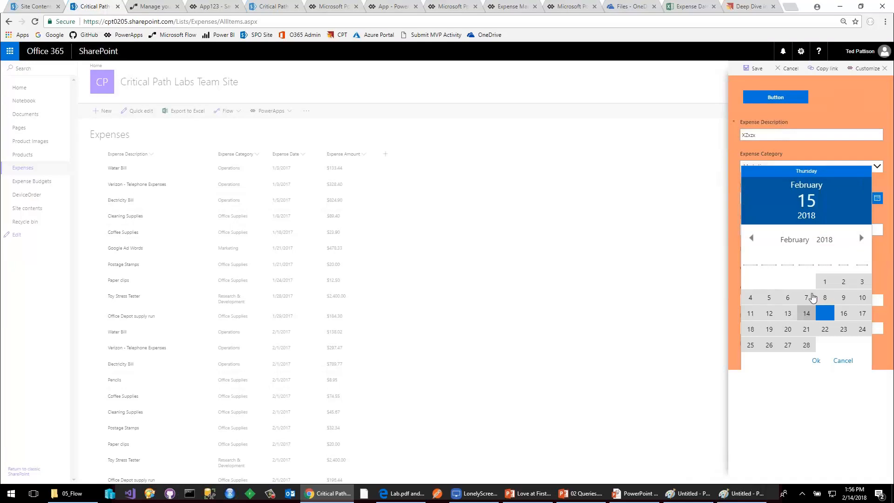
{"action": "left_click", "coordinate": [815, 360]}
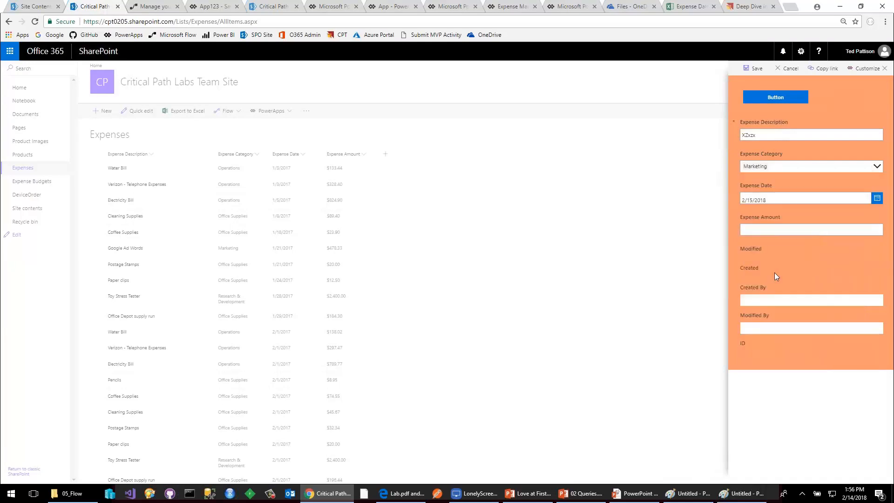
Fill in the expense amount, try the form's custom button to switch screens and return, and save the item.
{"action": "left_click", "coordinate": [759, 228]}
{"action": "left_click", "coordinate": [774, 98]}
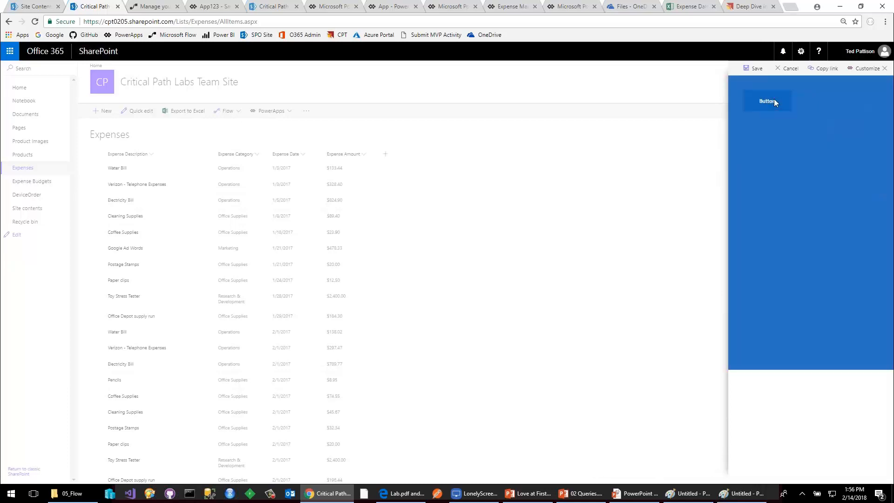
{"action": "left_click", "coordinate": [774, 101]}
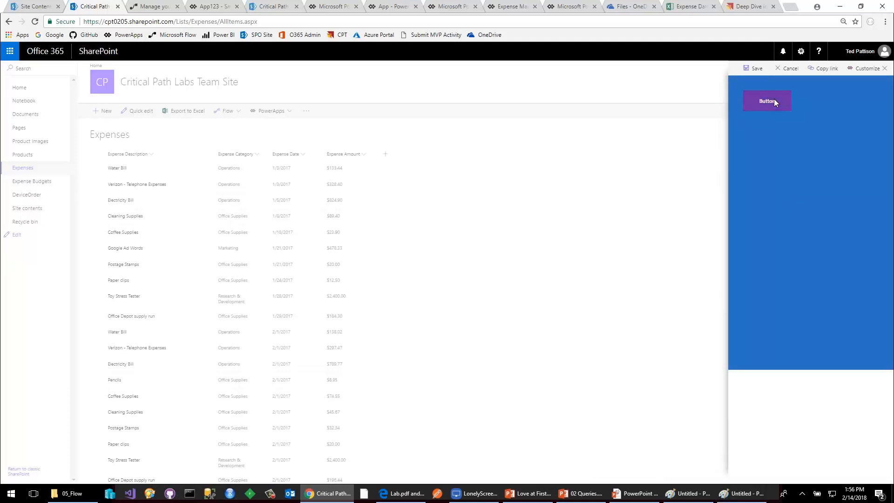
{"action": "left_click", "coordinate": [755, 70]}
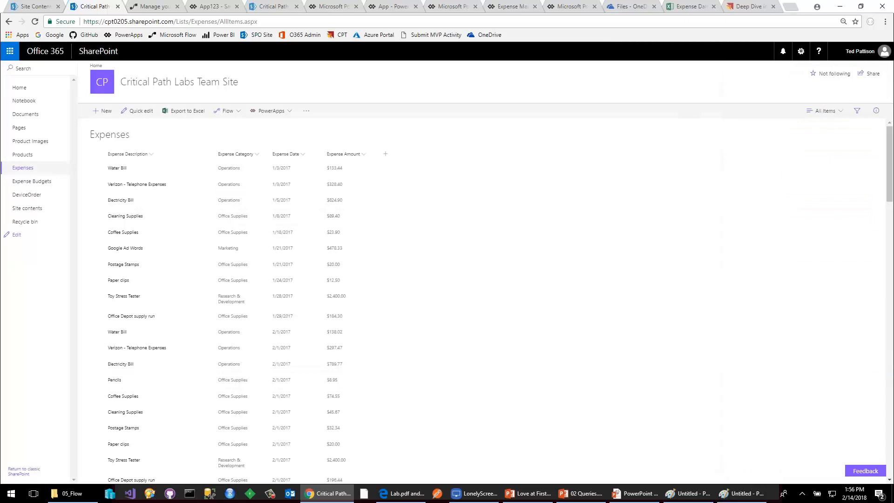
Add and save another Expenses item with description "ABC", category Marketing, date 2/13/2018 and amount 450.
{"action": "left_click", "coordinate": [103, 112]}
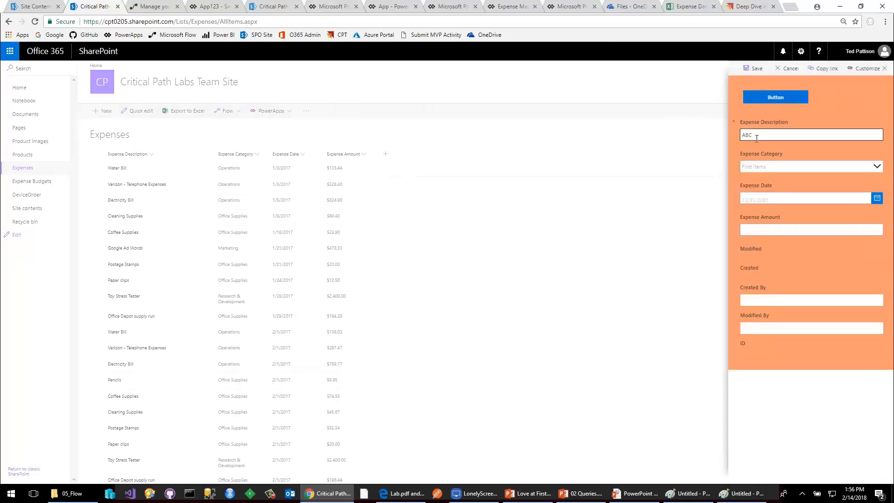
{"action": "left_click", "coordinate": [778, 167]}
{"action": "left_click", "coordinate": [770, 199]}
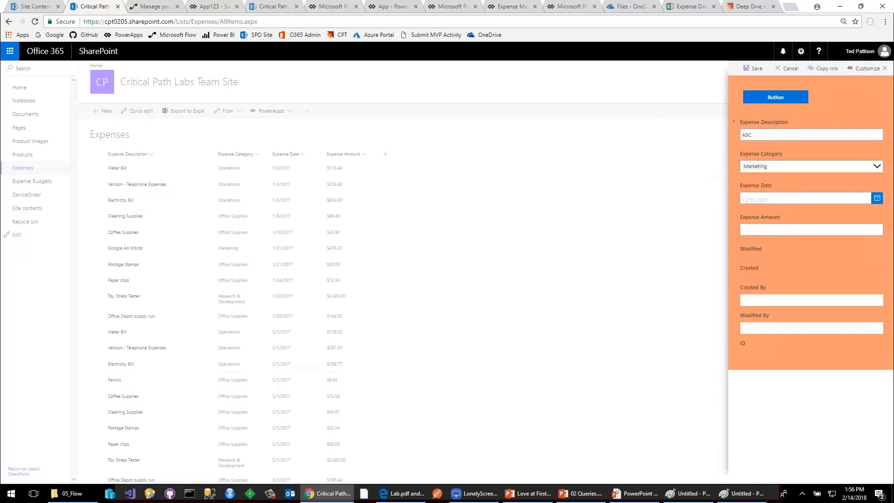
{"action": "left_click", "coordinate": [877, 199]}
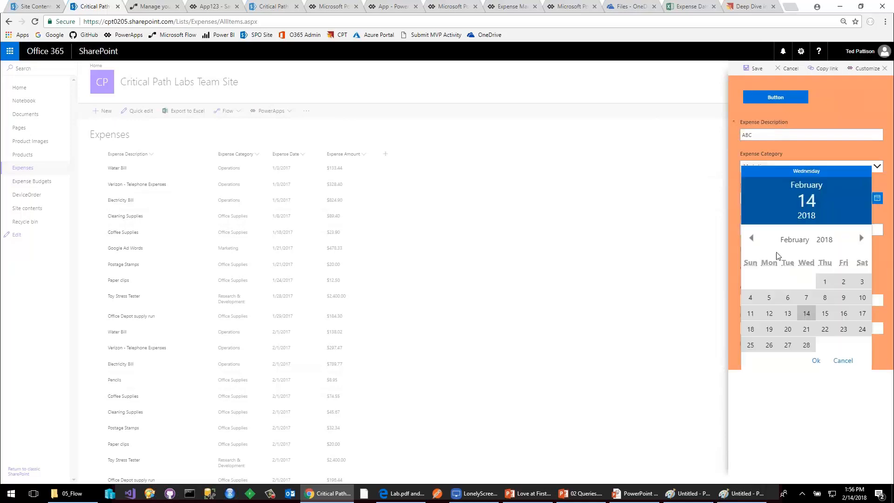
{"action": "left_click", "coordinate": [788, 313]}
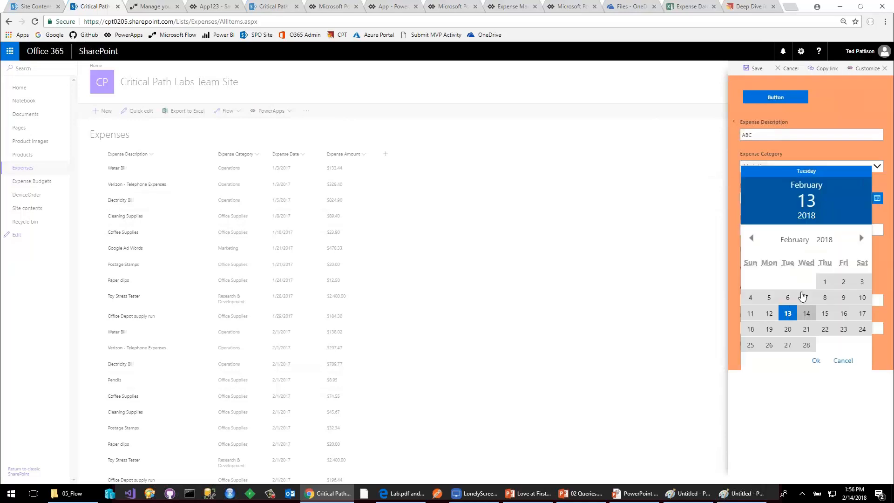
{"action": "left_click", "coordinate": [816, 360]}
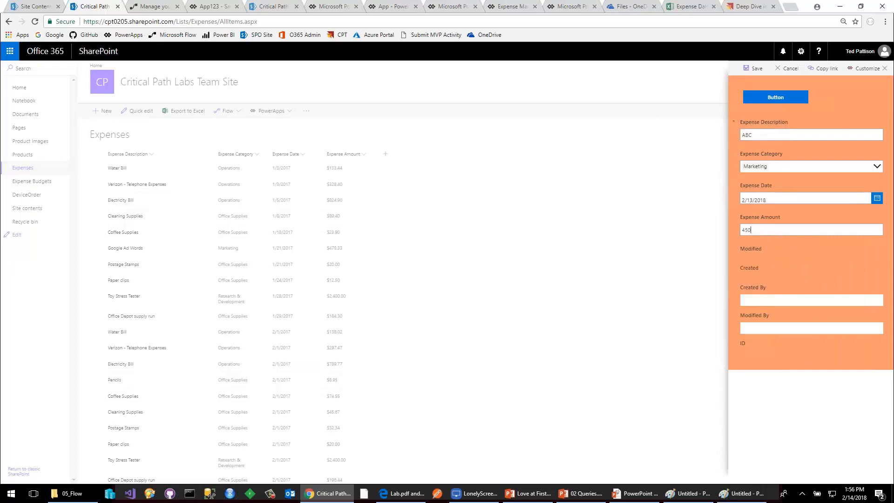
{"action": "left_click", "coordinate": [753, 68]}
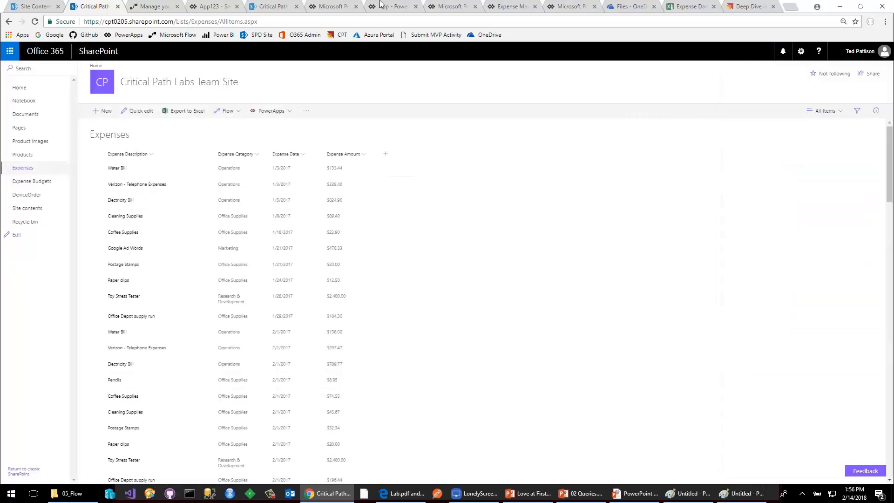
Refresh the Email Big Expenses details page and examine the condition result of the older run.
{"action": "left_click", "coordinate": [155, 7]}
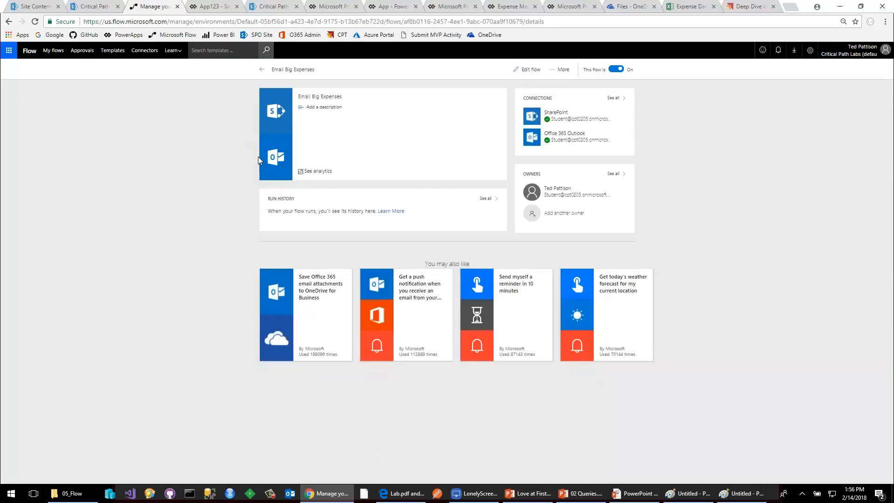
{"action": "left_click", "coordinate": [34, 21]}
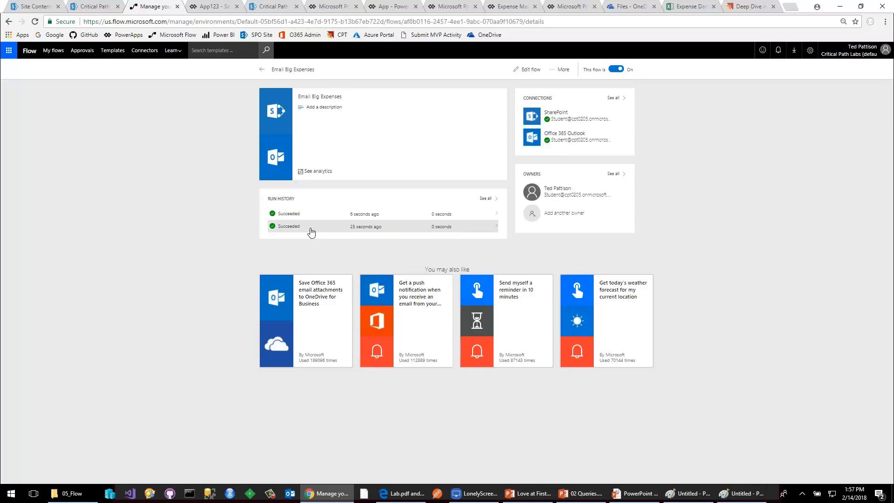
{"action": "left_click", "coordinate": [287, 228]}
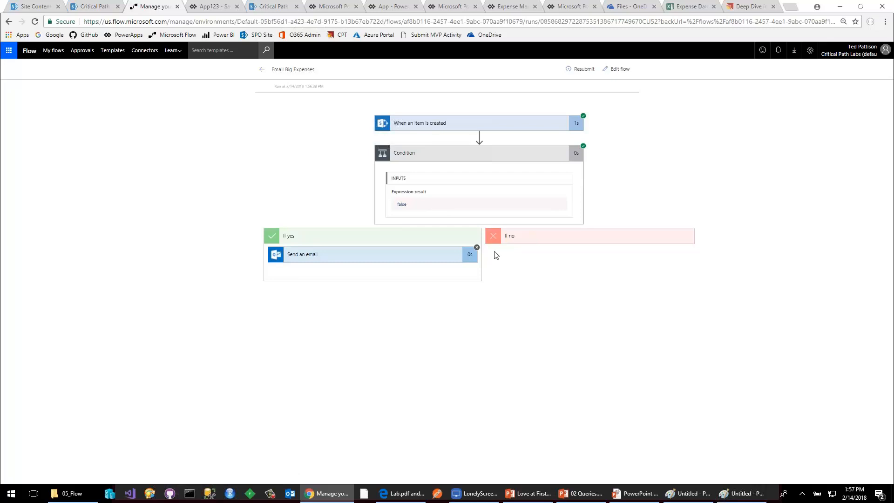
{"action": "left_click", "coordinate": [263, 70]}
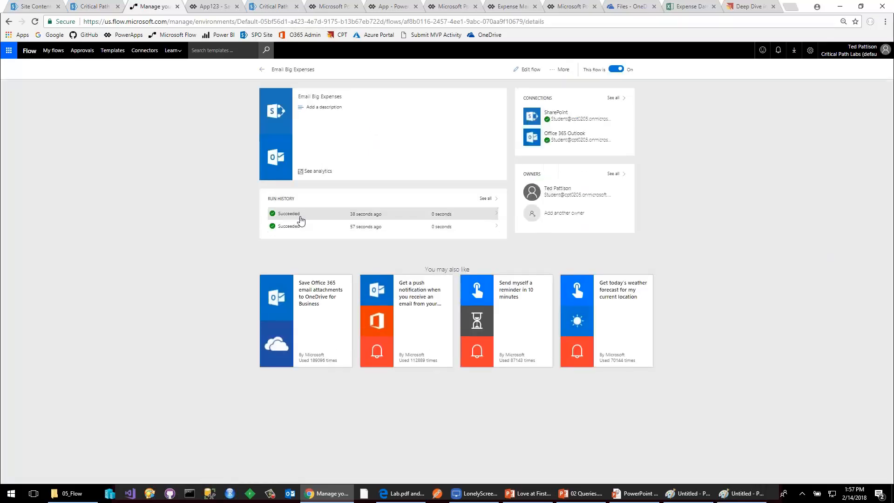
Examine the most recent run, including the inputs and outputs of its Send an email action.
{"action": "left_click", "coordinate": [294, 214]}
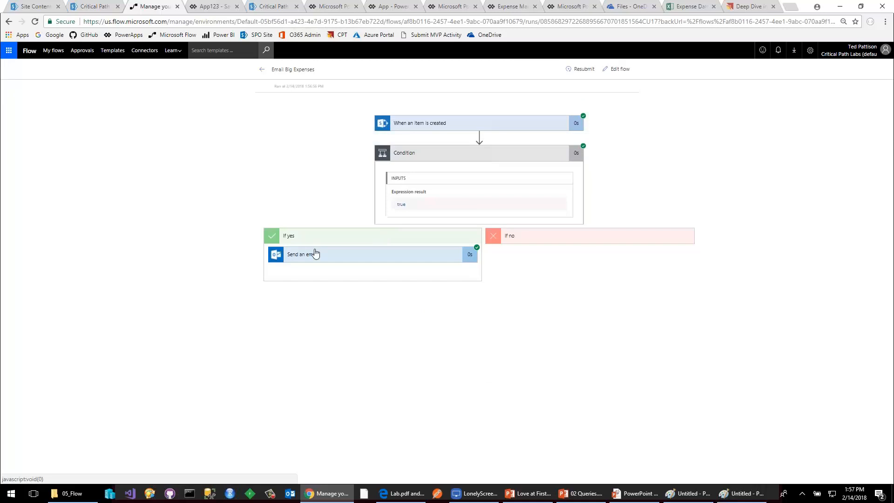
{"action": "left_click", "coordinate": [327, 258]}
{"action": "scroll", "coordinate": [403, 323], "scroll_direction": "down", "scroll_amount": 2}
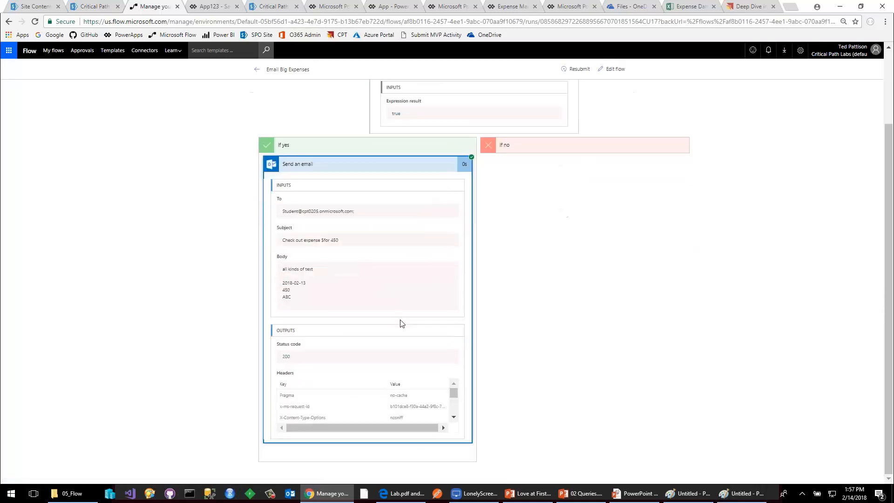
{"action": "scroll", "coordinate": [402, 323], "scroll_direction": "up", "scroll_amount": 2}
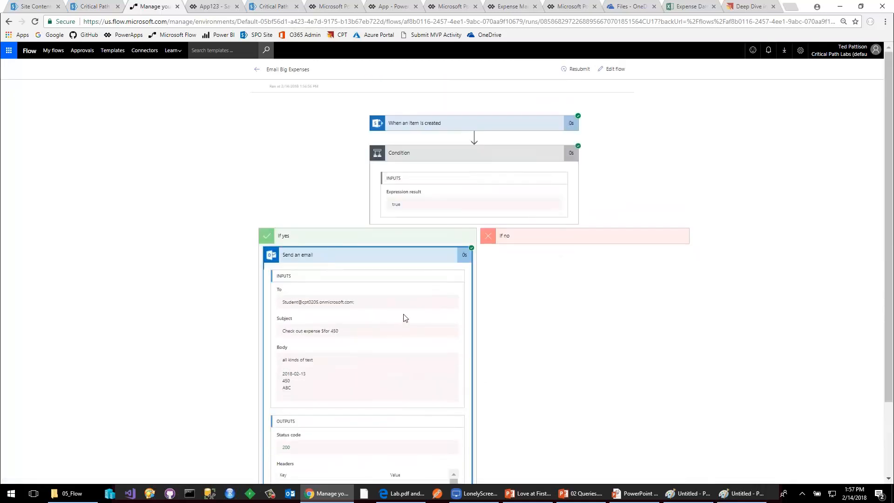
Switch to Outlook mail from the SharePoint site to check the inbox for the expense email.
{"action": "left_click", "coordinate": [31, 6]}
{"action": "left_click", "coordinate": [13, 53]}
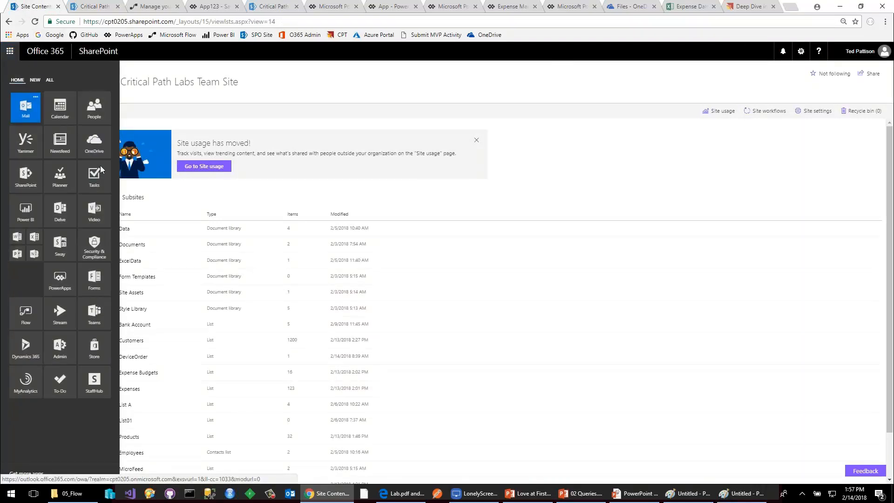
{"action": "left_click", "coordinate": [24, 107]}
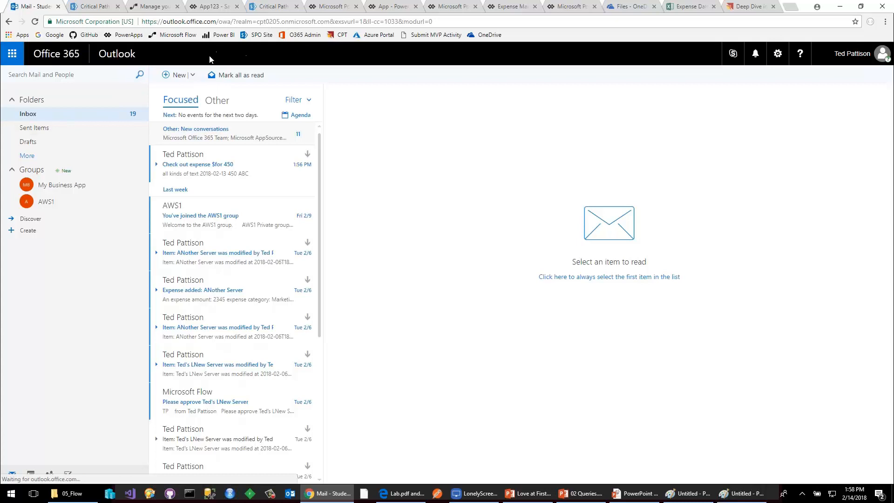
Switch to PowerApps, open the Photo Bomber App for editing on the web, and capture a photo with its camera control.
{"action": "left_click", "coordinate": [125, 35]}
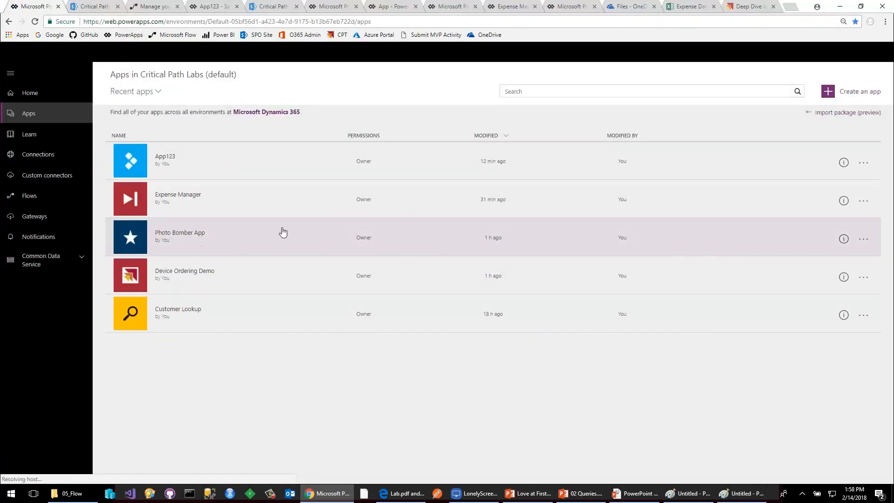
{"action": "left_click", "coordinate": [864, 239]}
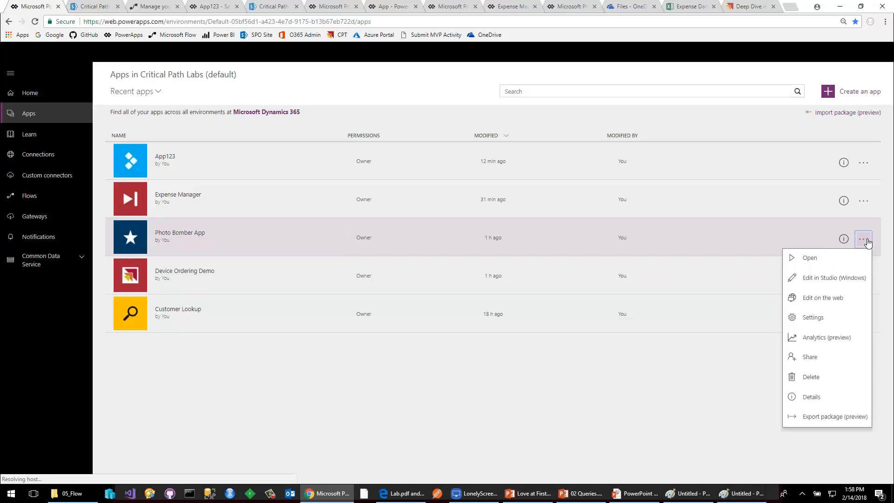
{"action": "left_click", "coordinate": [833, 298]}
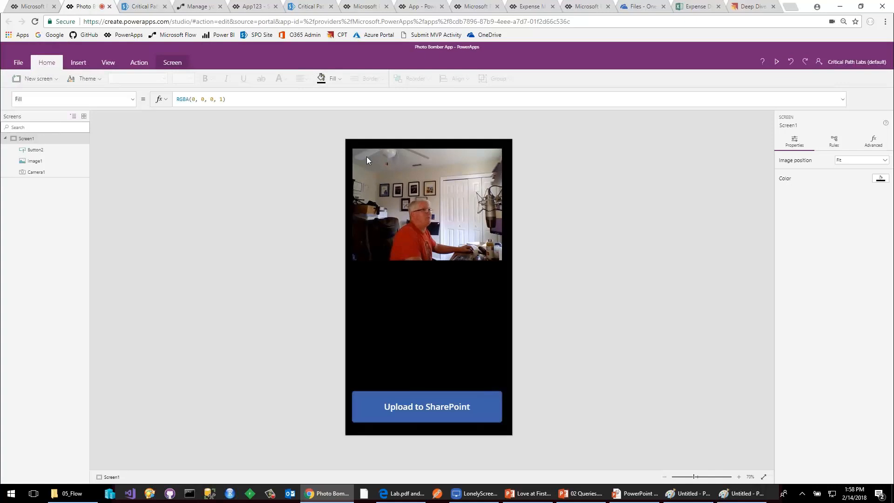
{"action": "left_click", "coordinate": [417, 197]}
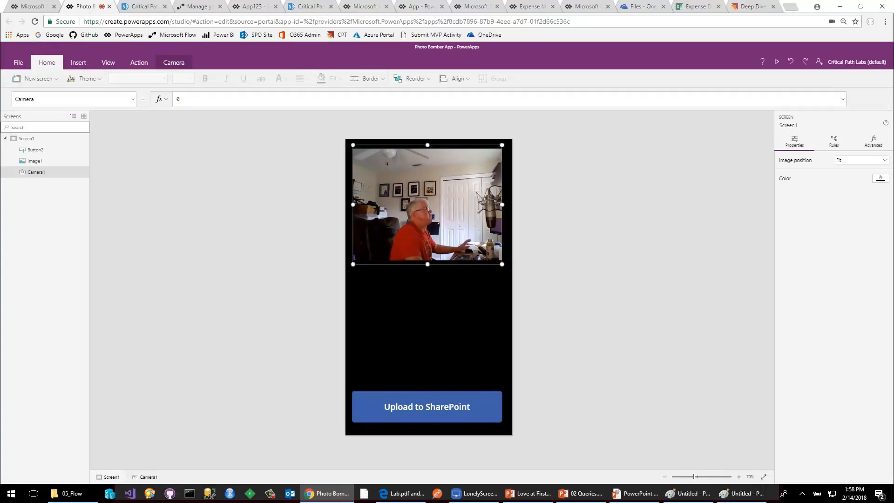
{"action": "left_click", "coordinate": [418, 196]}
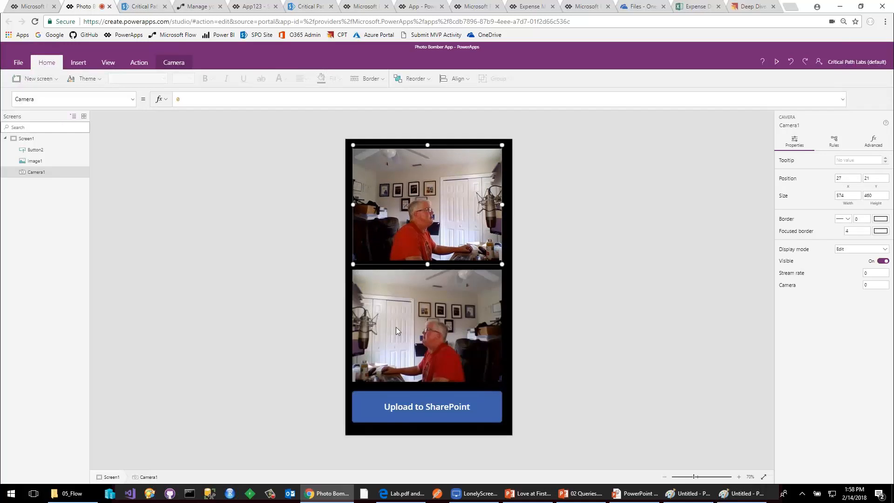
Examine the OnSelect formula of the Upload to SharePoint button and the list of properties of the camera control.
{"action": "left_click", "coordinate": [444, 407]}
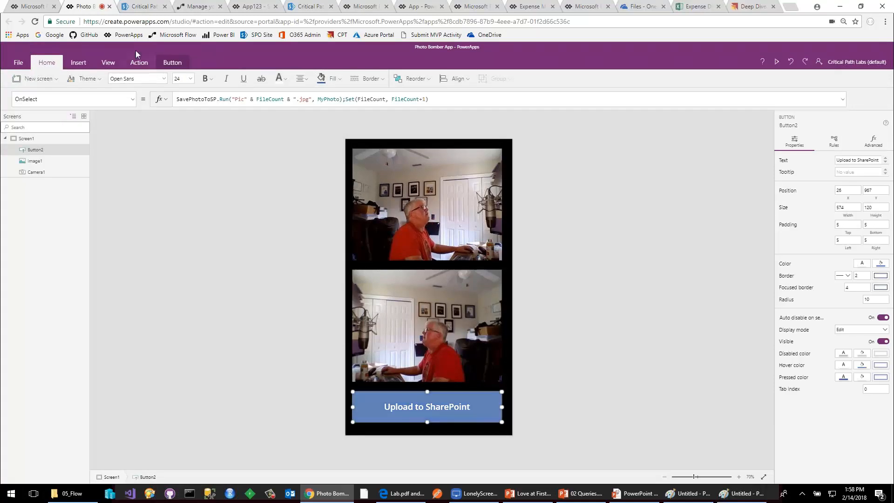
{"action": "left_click", "coordinate": [381, 203]}
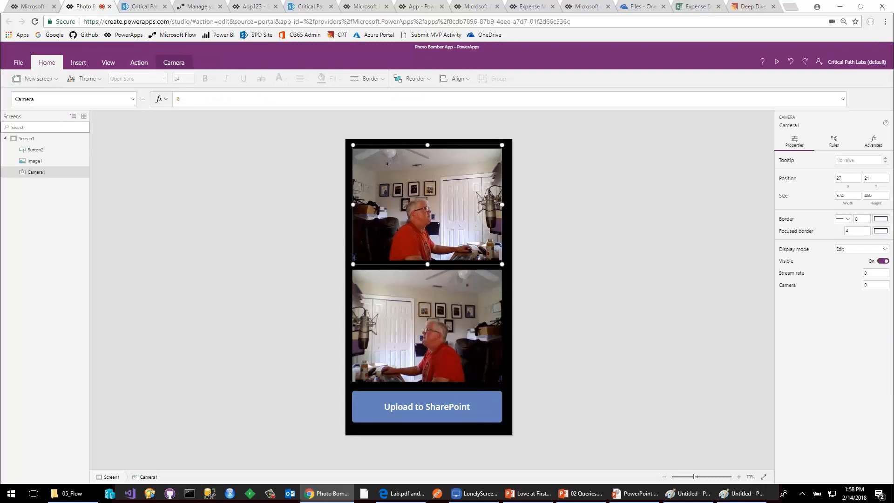
{"action": "left_click", "coordinate": [133, 100]}
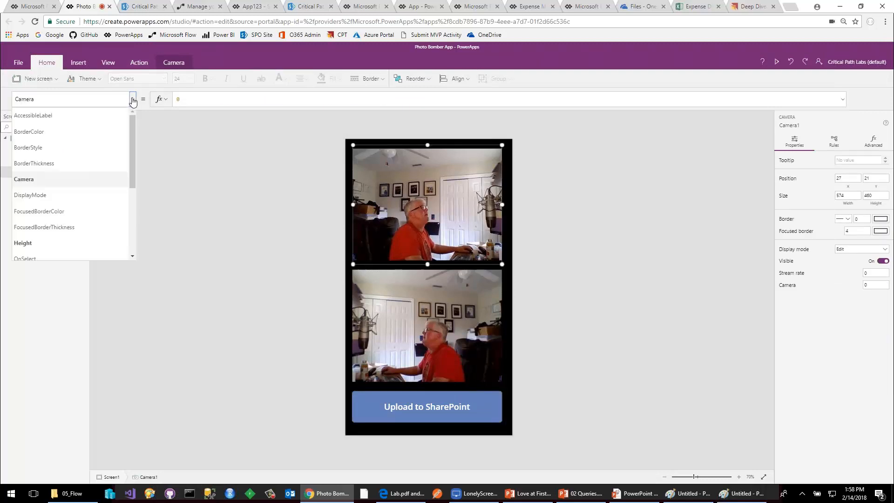
{"action": "left_click", "coordinate": [132, 99]}
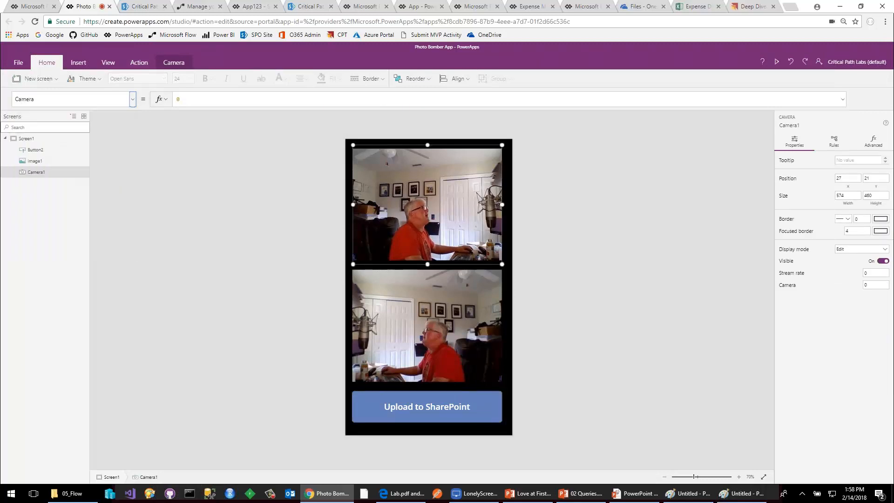
Show the OnStart property of Screen1 and examine the function, variable and value in its formula.
{"action": "left_click", "coordinate": [26, 138]}
{"action": "left_click", "coordinate": [133, 100]}
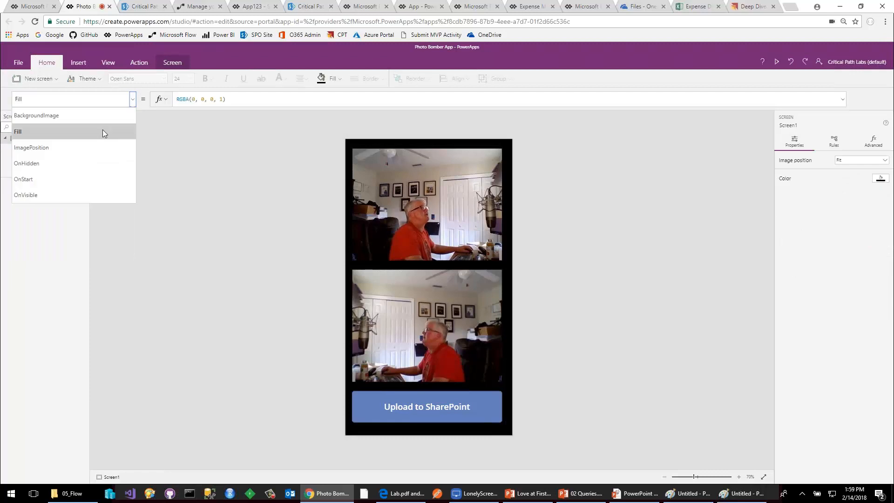
{"action": "left_click", "coordinate": [66, 178]}
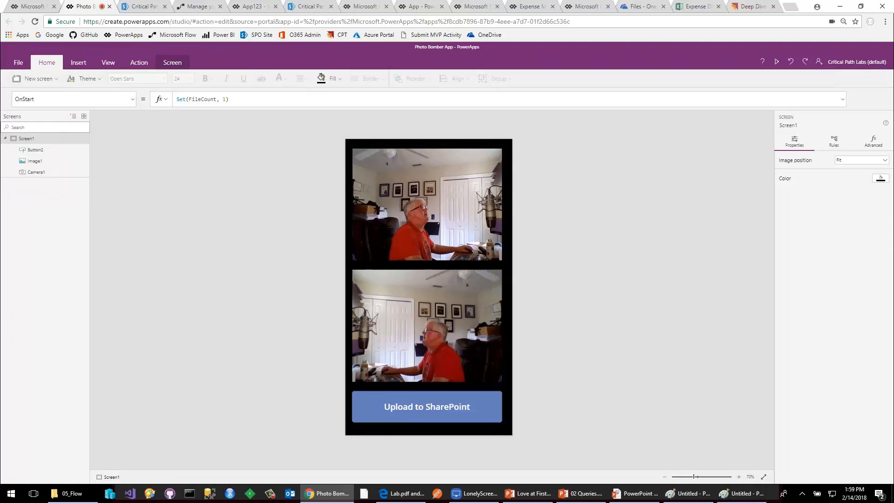
{"action": "double_click", "coordinate": [181, 99]}
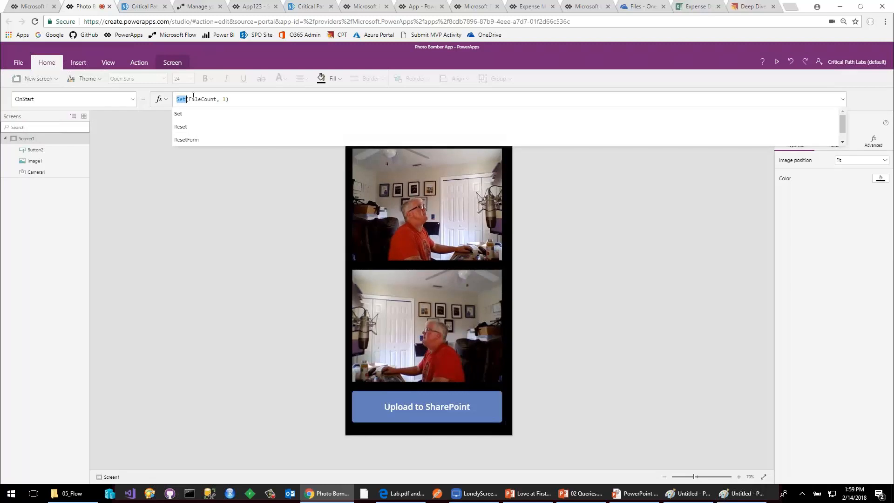
{"action": "double_click", "coordinate": [212, 99]}
{"action": "left_click", "coordinate": [221, 99]}
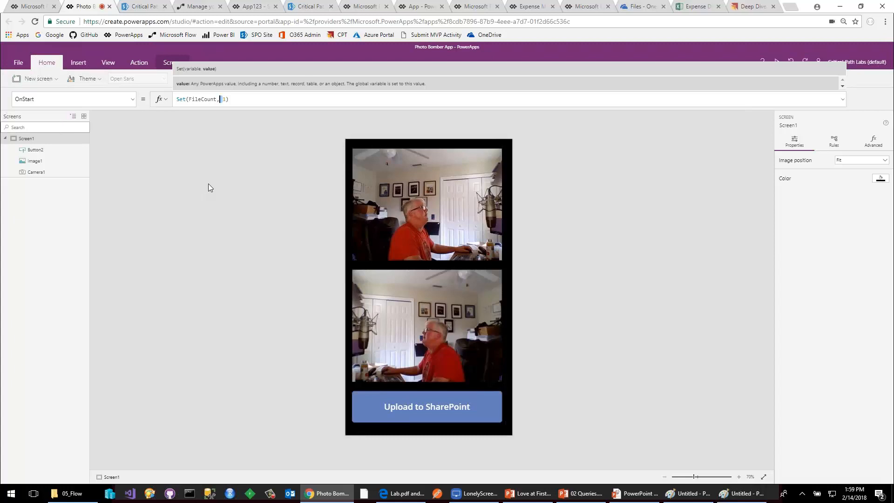
Examine the camera control's OnSelect formula and its MyPhoto variable, then the Image property of the captured-photo control.
{"action": "left_click", "coordinate": [371, 201]}
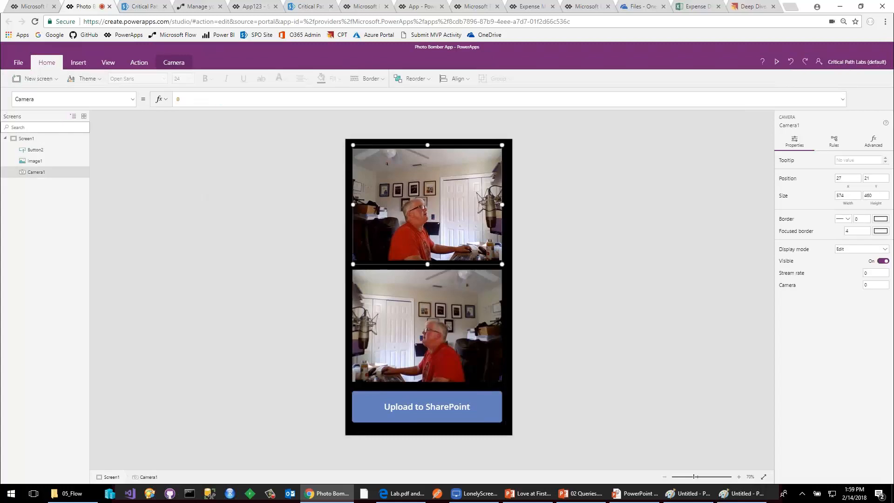
{"action": "left_click", "coordinate": [133, 99]}
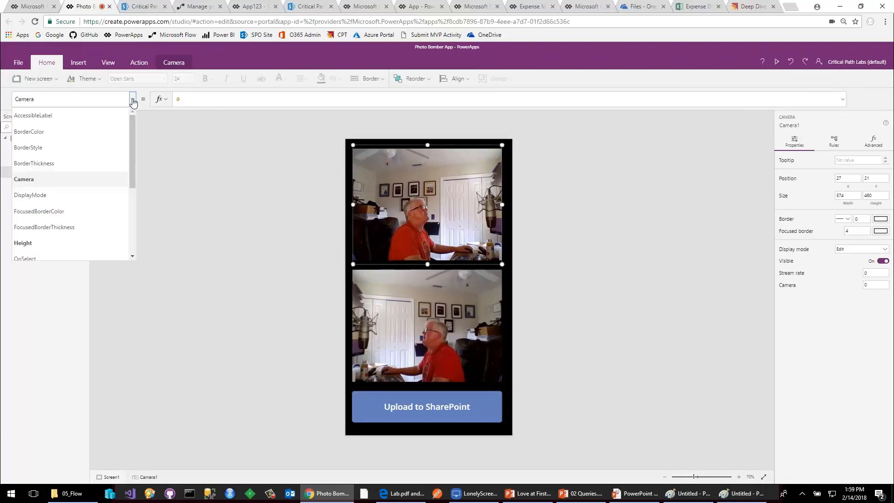
{"action": "scroll", "coordinate": [92, 181], "scroll_direction": "down", "scroll_amount": 3}
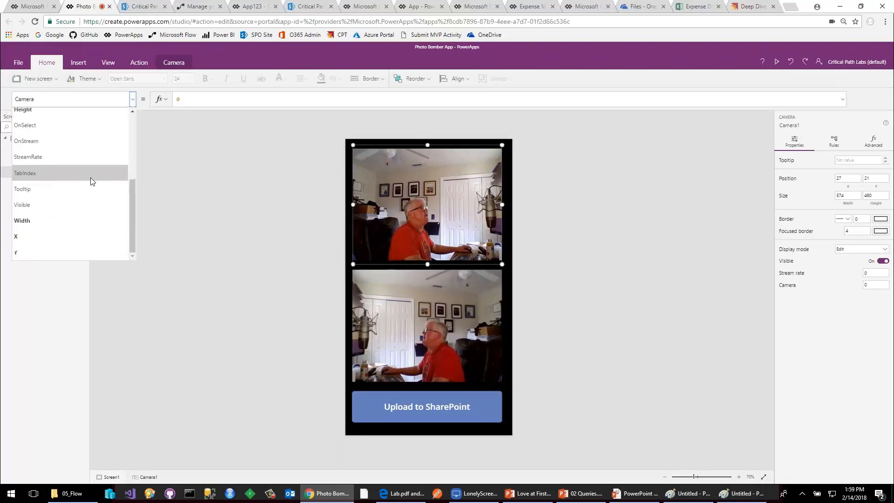
{"action": "left_click", "coordinate": [92, 125]}
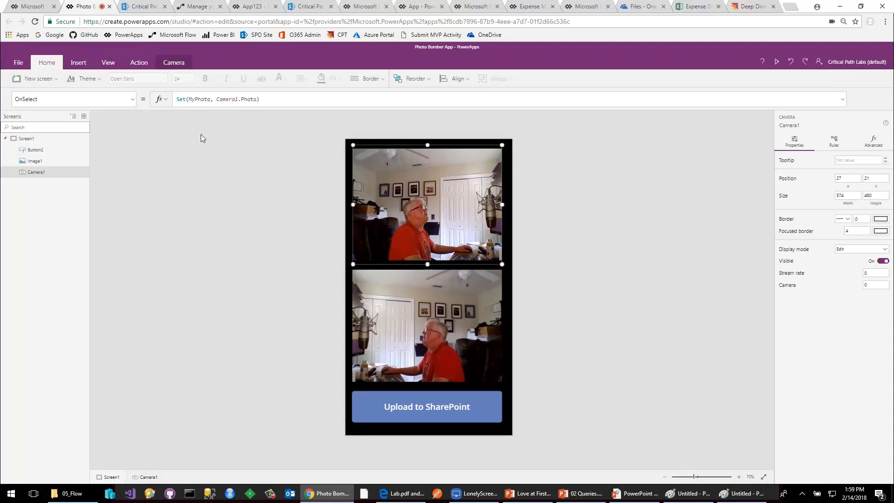
{"action": "double_click", "coordinate": [226, 99]}
{"action": "double_click", "coordinate": [250, 99]}
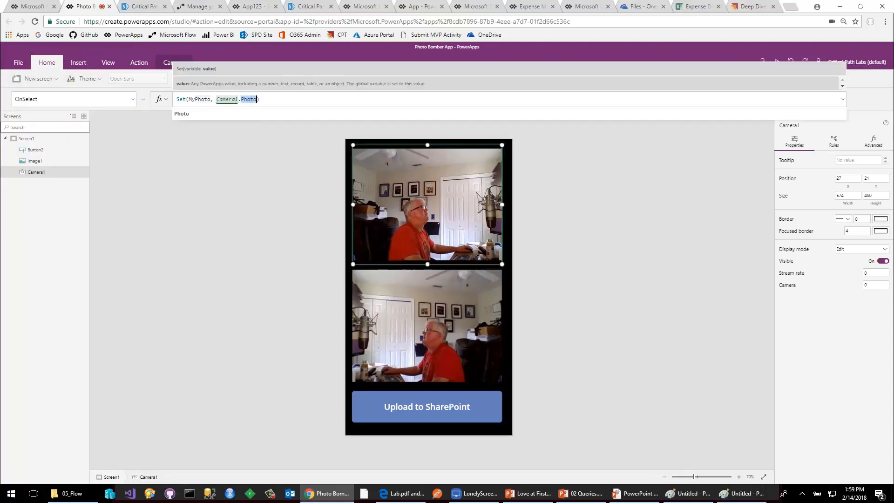
{"action": "double_click", "coordinate": [194, 99]}
{"action": "left_click", "coordinate": [26, 139]}
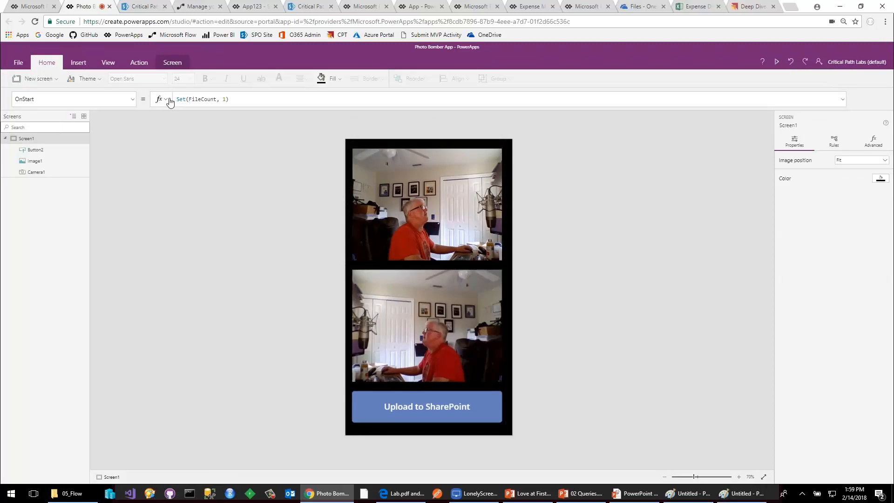
{"action": "left_click", "coordinate": [373, 305]}
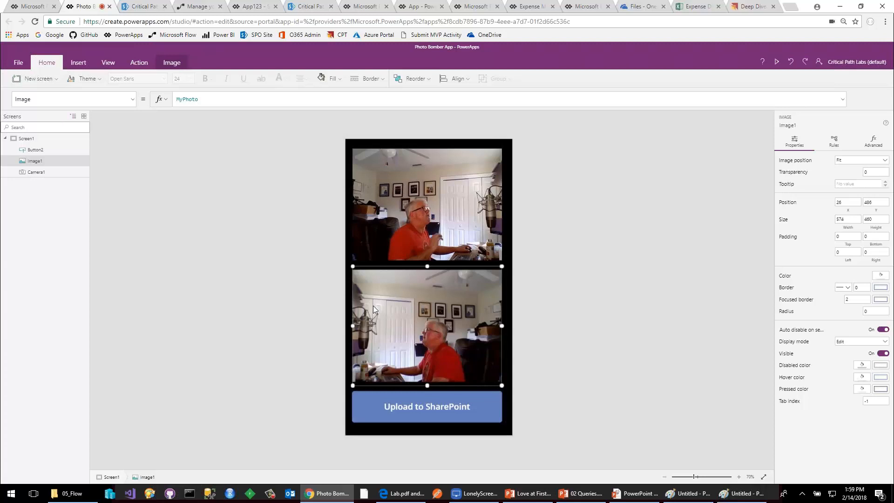
Check the flows available to the Upload to SharePoint button and examine the SavePhotoToSP call in its OnSelect formula.
{"action": "left_click", "coordinate": [415, 409]}
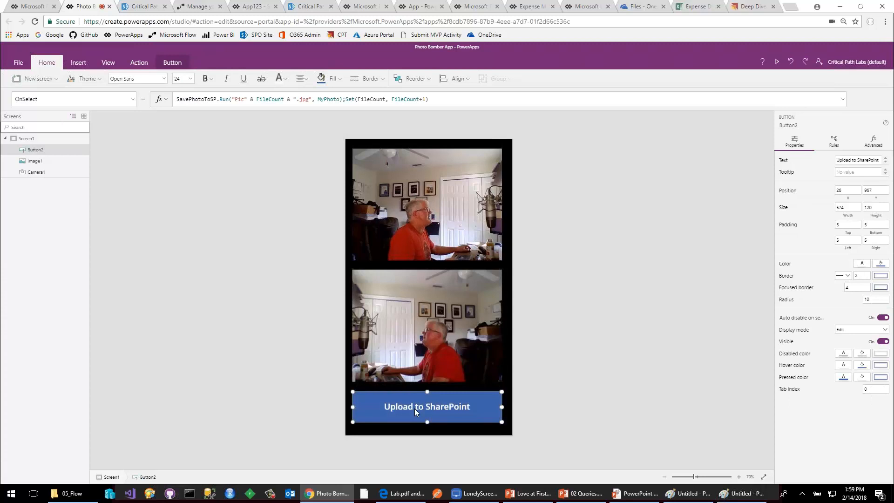
{"action": "left_click", "coordinate": [137, 63]}
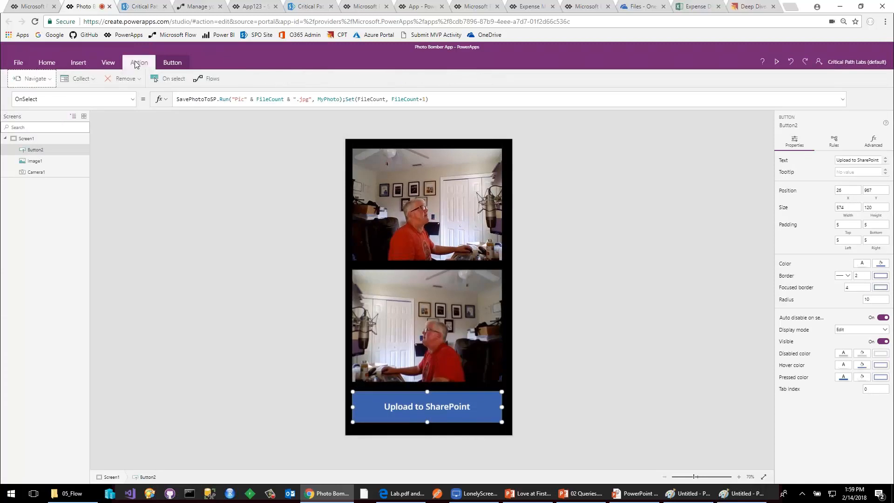
{"action": "left_click", "coordinate": [207, 78]}
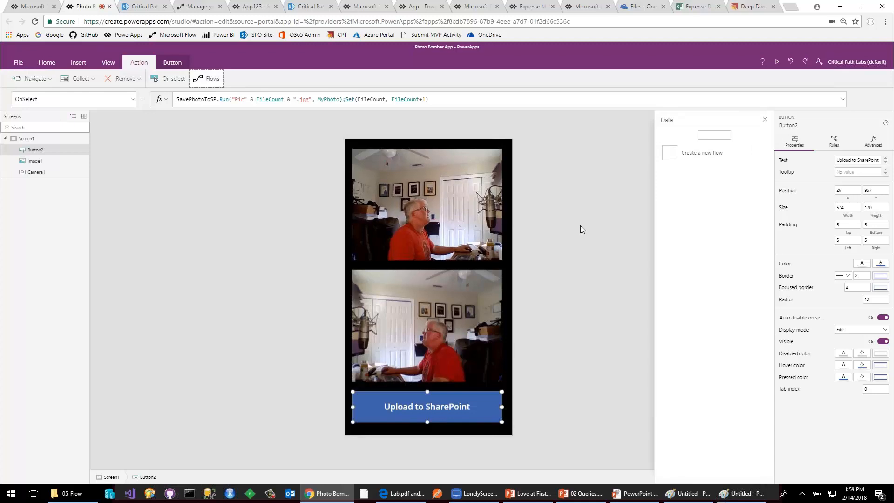
{"action": "left_click", "coordinate": [581, 223]}
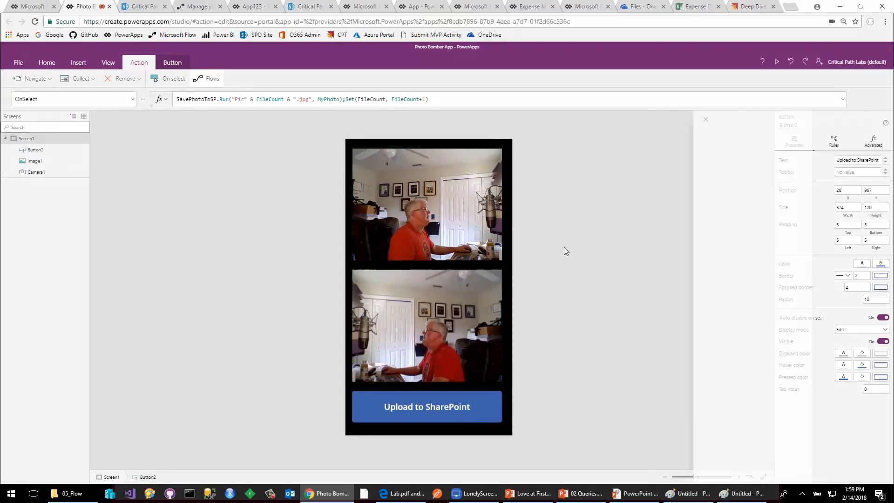
{"action": "left_click", "coordinate": [455, 402]}
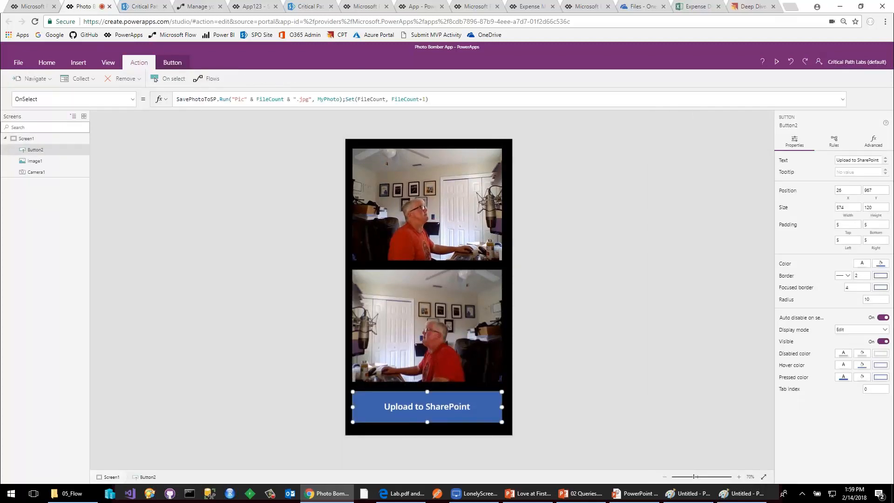
{"action": "double_click", "coordinate": [196, 99]}
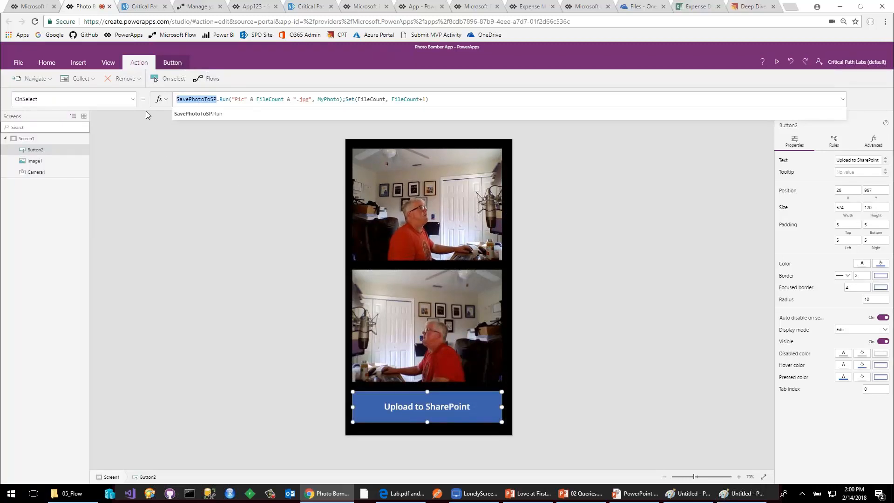
Go from the app's file options to the list of flows and open the SavePhotoToSP flow for editing.
{"action": "left_click", "coordinate": [18, 62]}
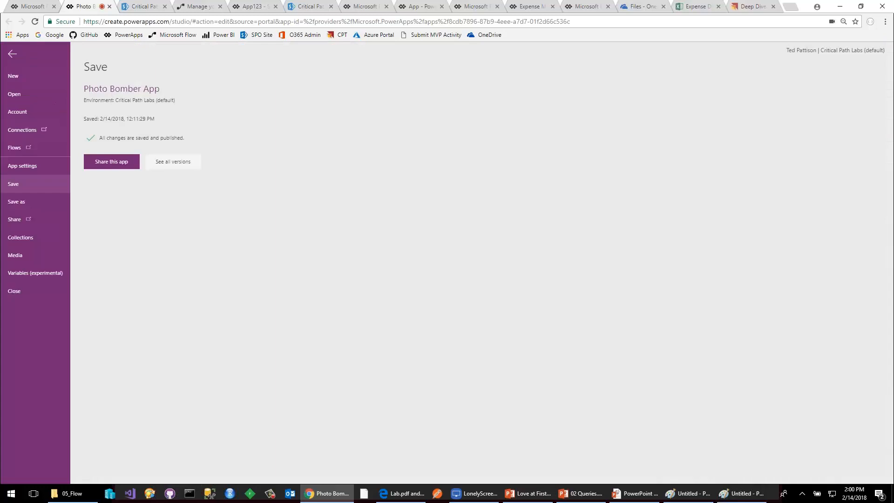
{"action": "left_click", "coordinate": [17, 147]}
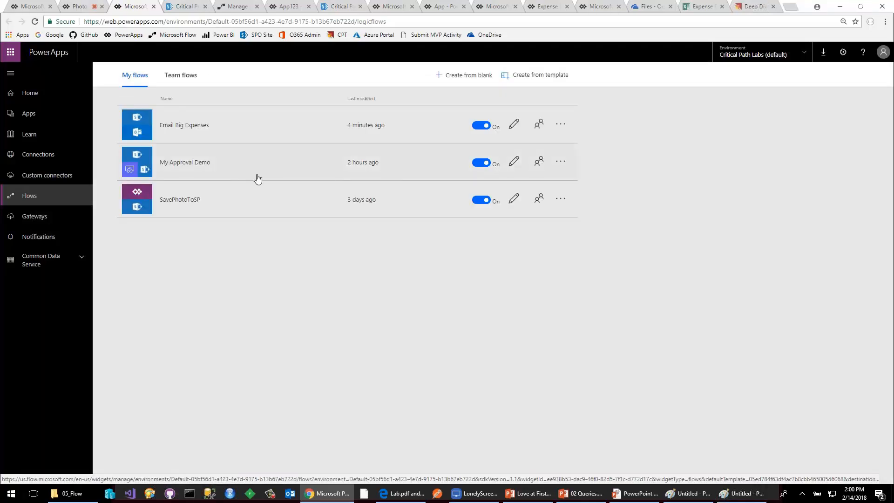
{"action": "left_click", "coordinate": [561, 200]}
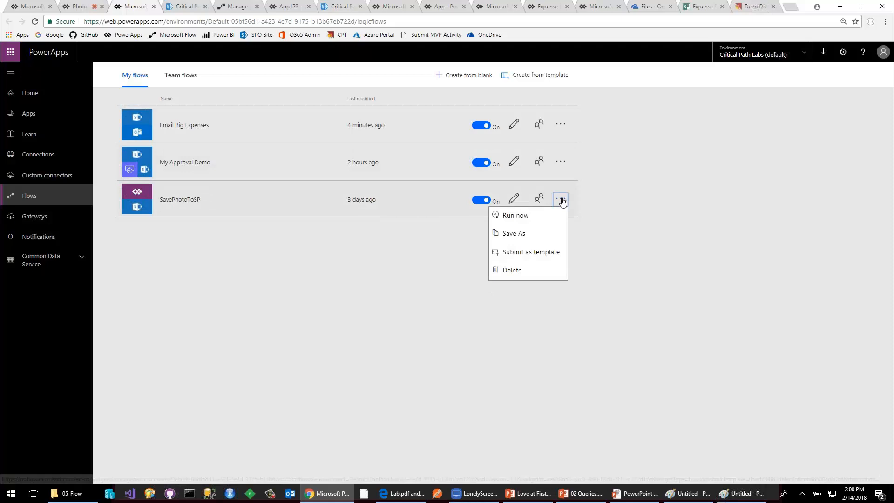
{"action": "left_click", "coordinate": [375, 240]}
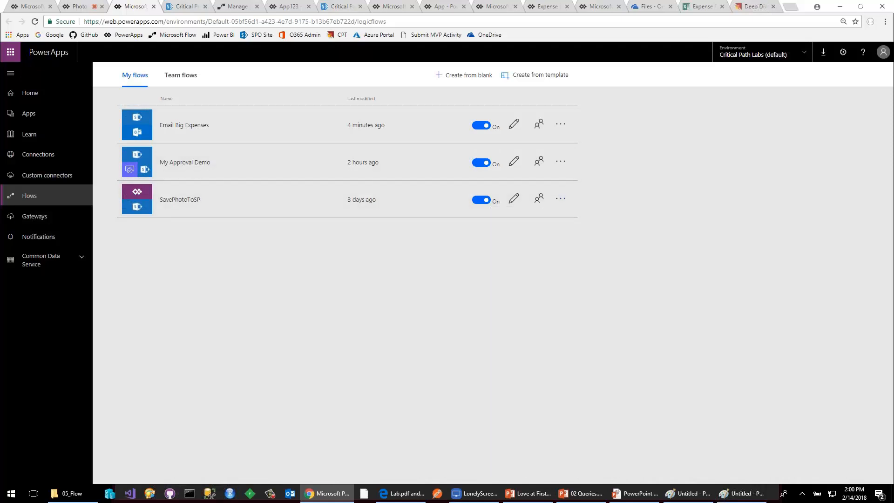
{"action": "left_click", "coordinate": [513, 199]}
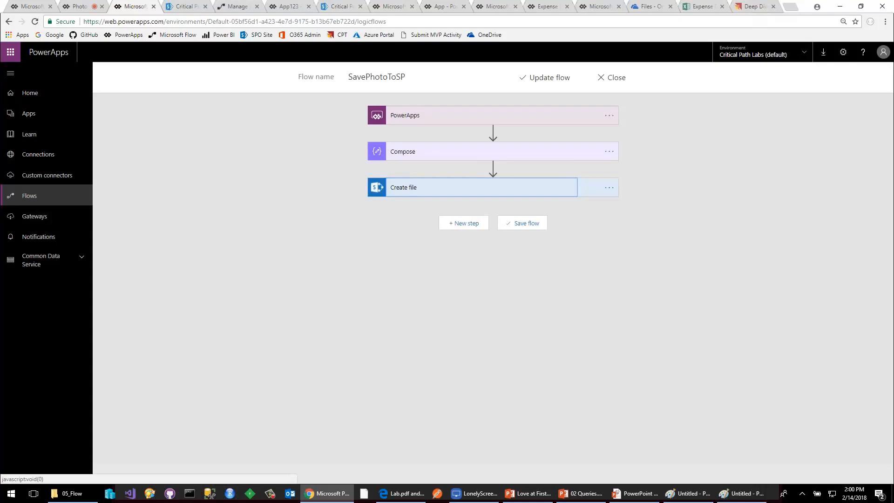
Examine the SavePhotoToSP flow's PowerApps trigger, the dataUriToBinary expression in Compose, and the Create file settings.
{"action": "left_click", "coordinate": [407, 116]}
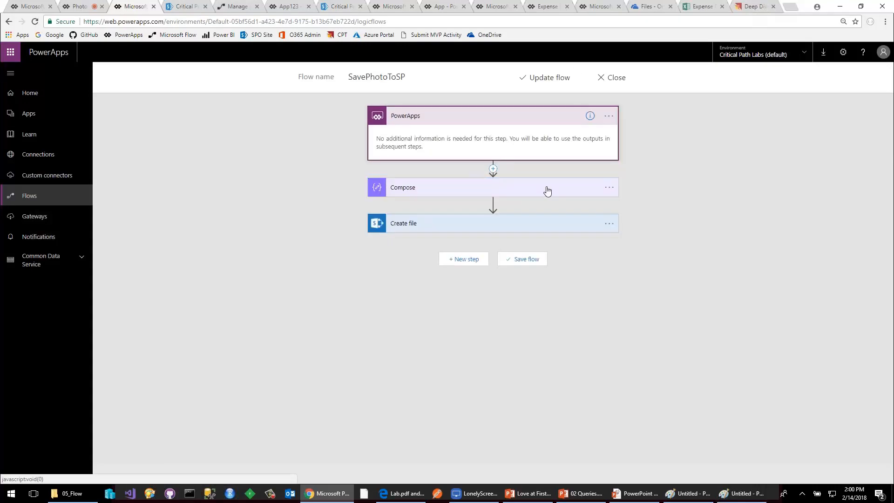
{"action": "left_click", "coordinate": [535, 229]}
{"action": "left_click", "coordinate": [521, 290]}
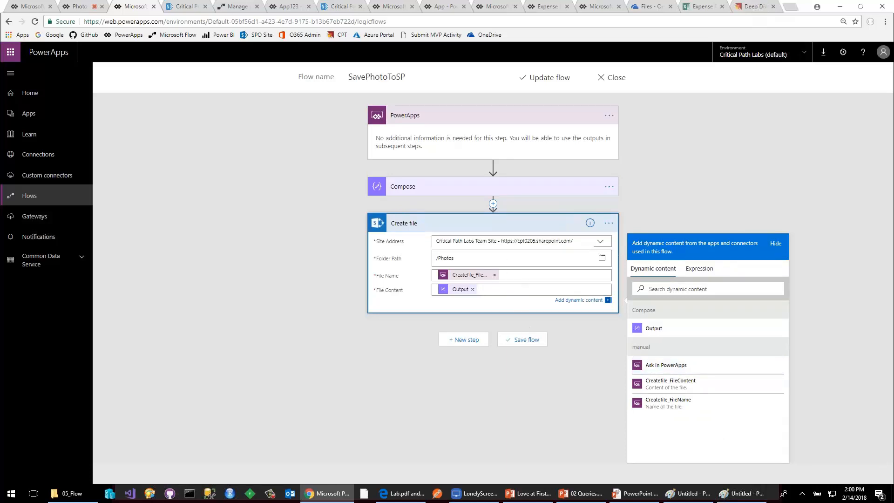
{"action": "left_click", "coordinate": [492, 187]}
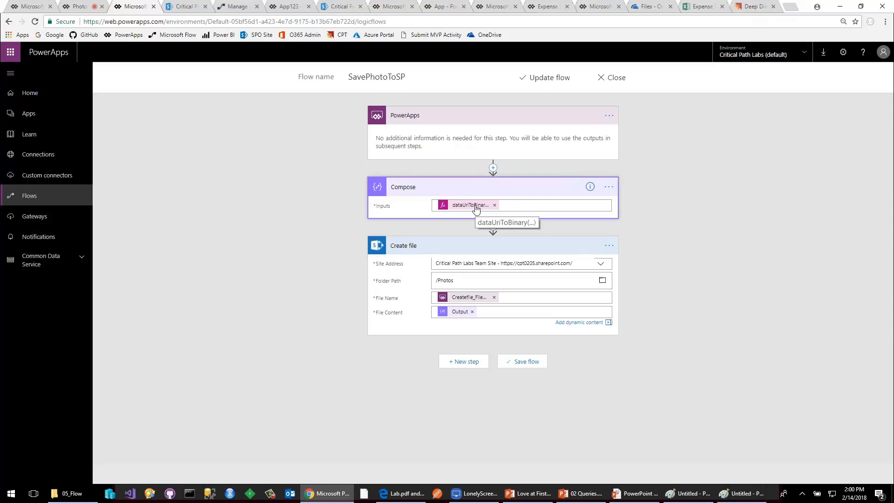
{"action": "left_click", "coordinate": [482, 210]}
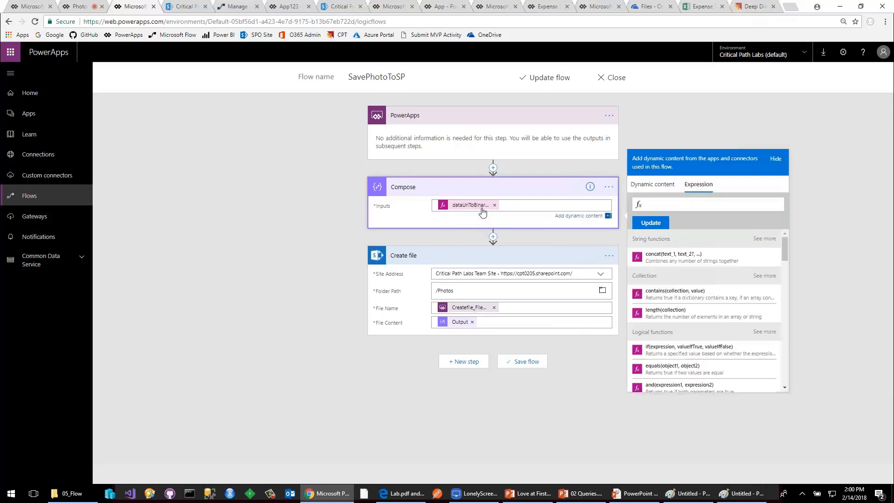
{"action": "left_click", "coordinate": [518, 209]}
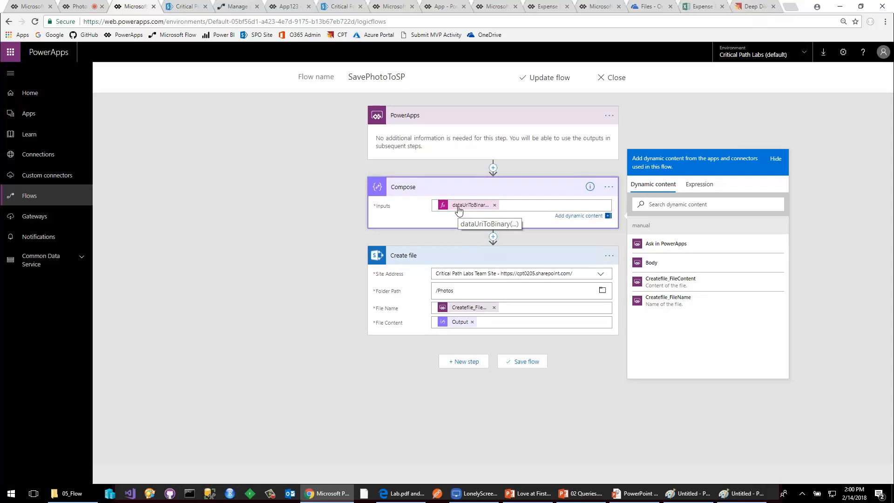
{"action": "left_click", "coordinate": [448, 255]}
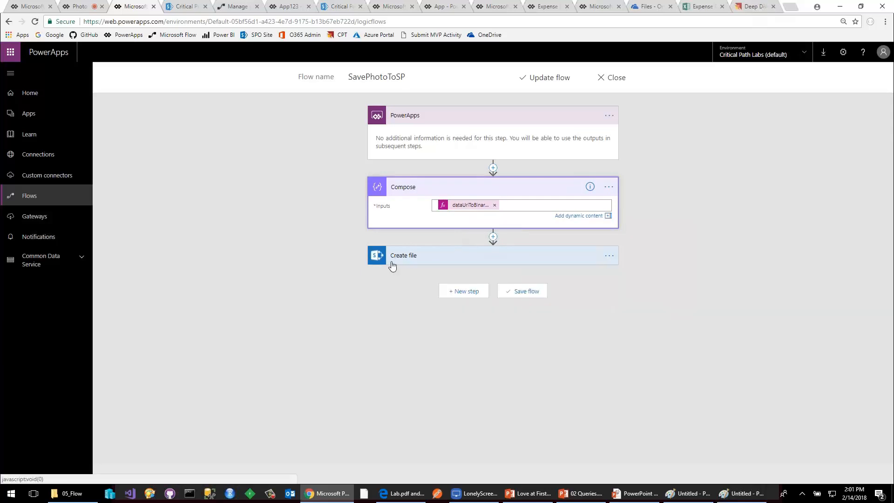
{"action": "left_click", "coordinate": [412, 261]}
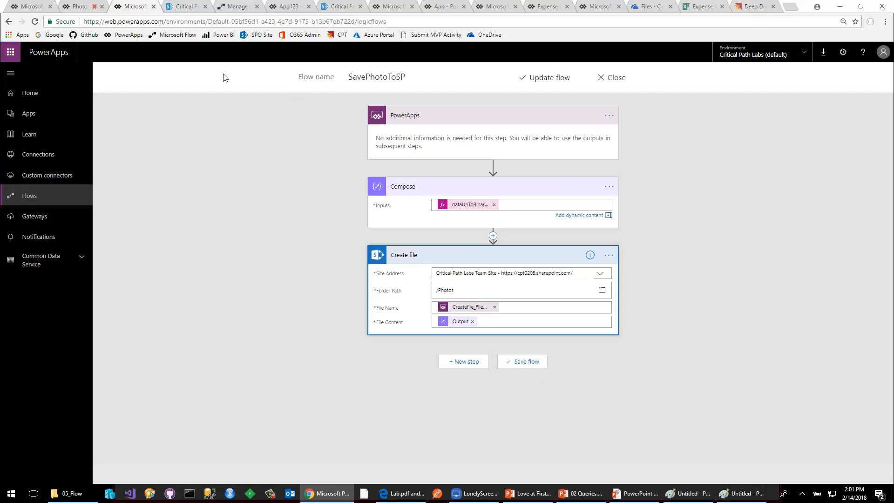
Leave the flow editor without saving and go to the SharePoint team site's home page.
{"action": "left_click", "coordinate": [263, 36]}
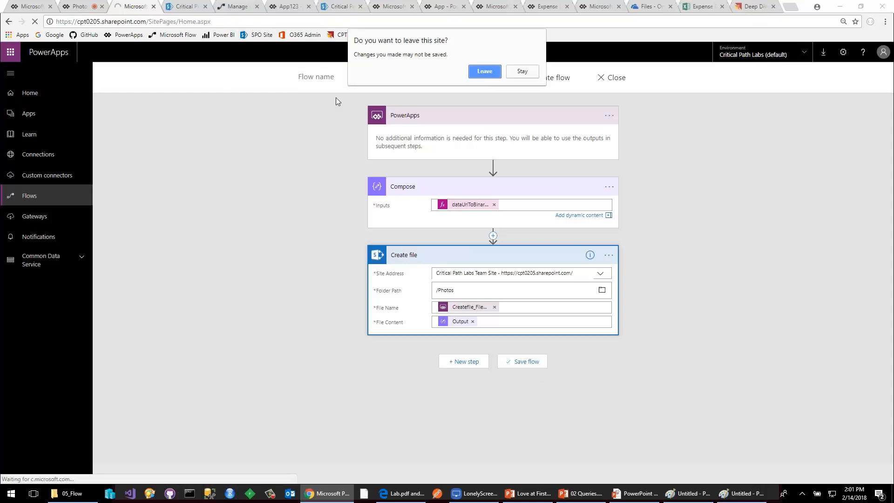
{"action": "left_click", "coordinate": [484, 73]}
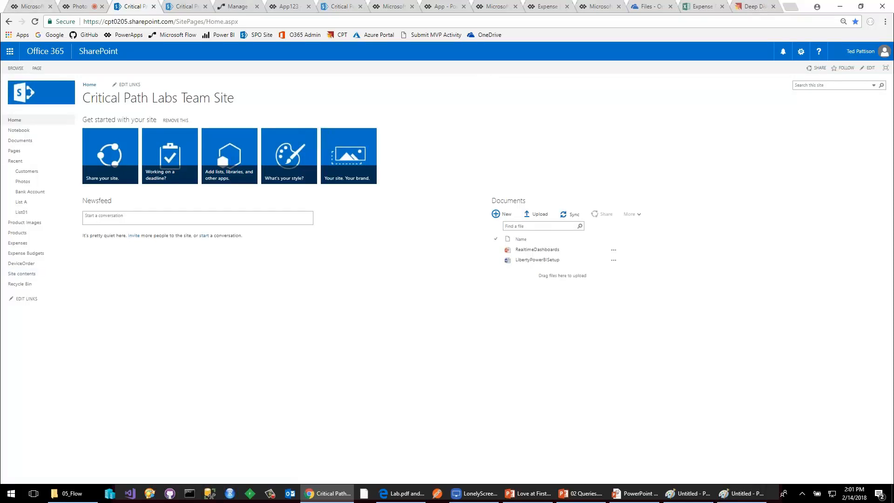
Open the Photos picture library from the site contents, preview Photo10.jpg and return to the library's thumbnails.
{"action": "left_click", "coordinate": [22, 273]}
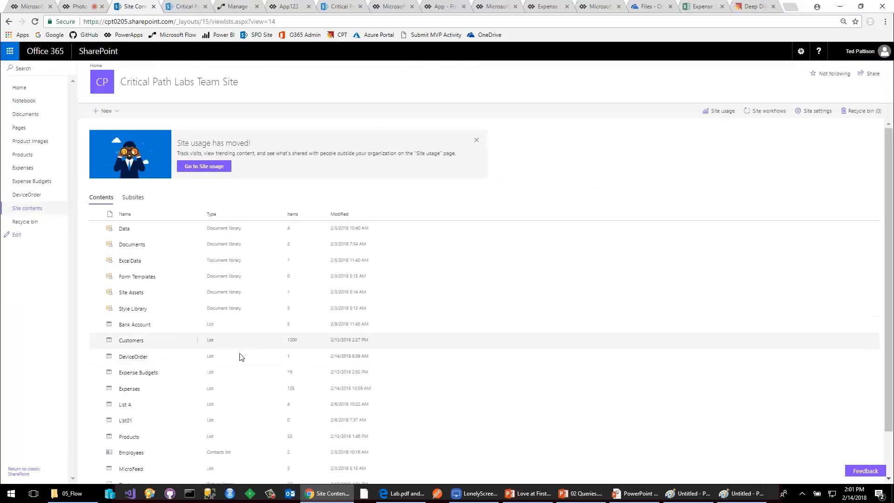
{"action": "scroll", "coordinate": [219, 368], "scroll_direction": "down", "scroll_amount": 1}
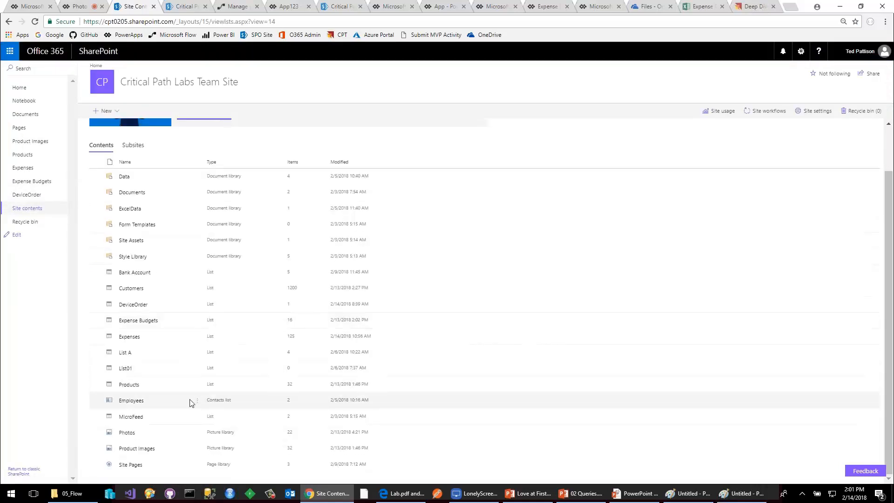
{"action": "left_click", "coordinate": [127, 432]}
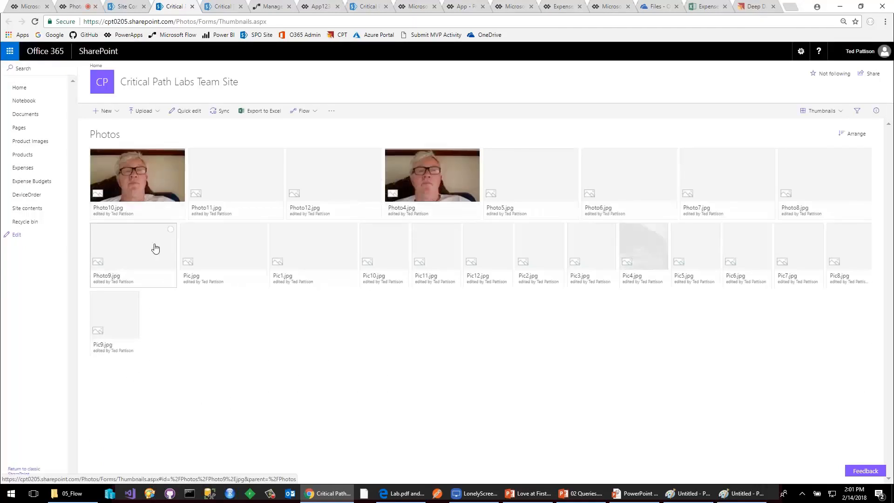
{"action": "left_click", "coordinate": [160, 205]}
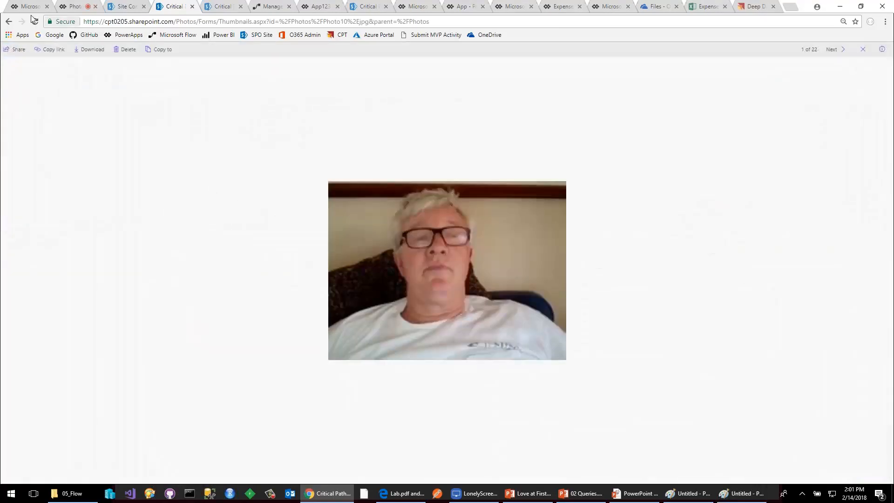
{"action": "left_click", "coordinate": [9, 21]}
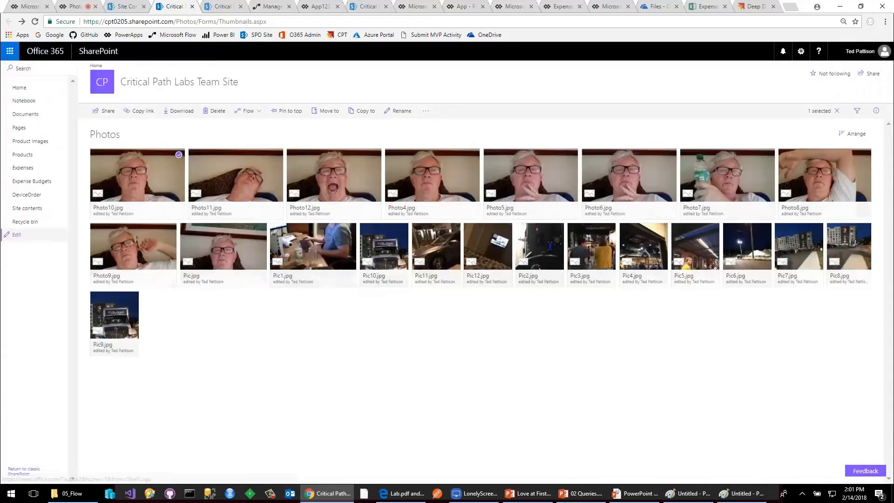
Delete Photo4.jpg through Photo12.jpg and Pic.jpg from the Photos library, sending them to the site Recycle Bin.
{"action": "left_click", "coordinate": [277, 155]}
{"action": "left_click", "coordinate": [375, 155]}
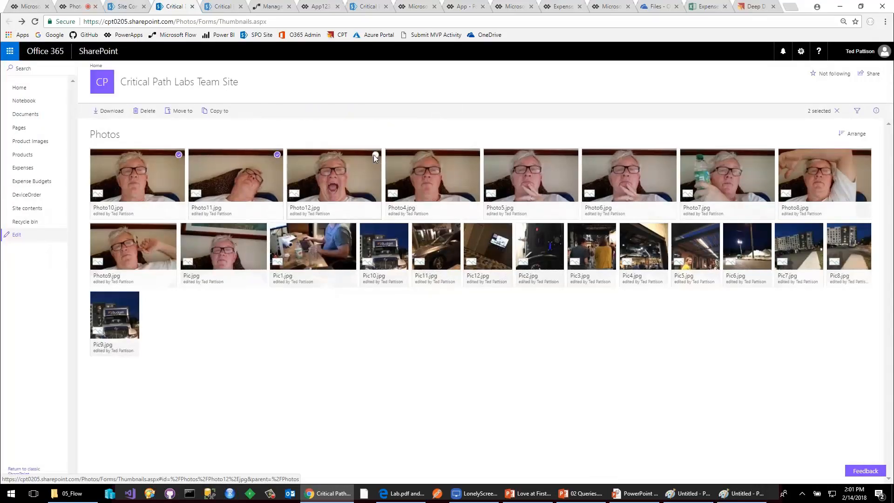
{"action": "left_click", "coordinate": [474, 155]}
{"action": "left_click", "coordinate": [572, 154]}
{"action": "left_click", "coordinate": [670, 154]}
{"action": "left_click", "coordinate": [768, 154]}
{"action": "left_click", "coordinate": [865, 154]}
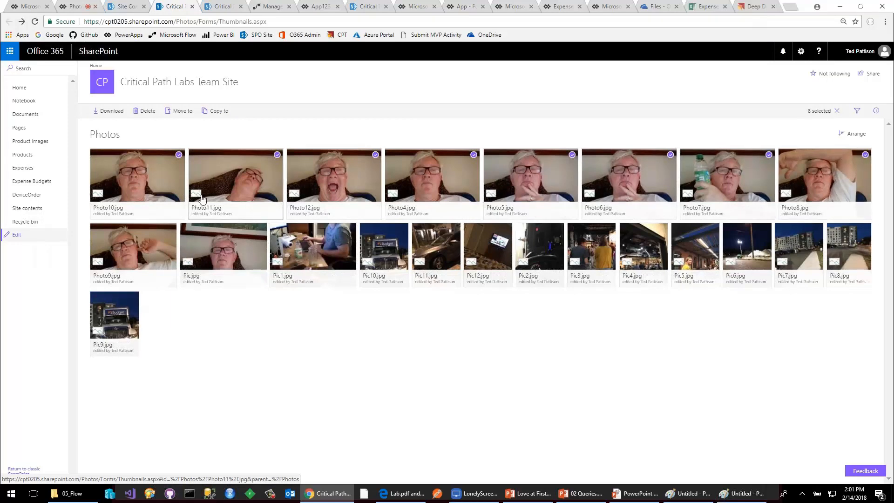
{"action": "left_click", "coordinate": [170, 229]}
{"action": "left_click", "coordinate": [261, 229]}
{"action": "key", "text": "Delete"}
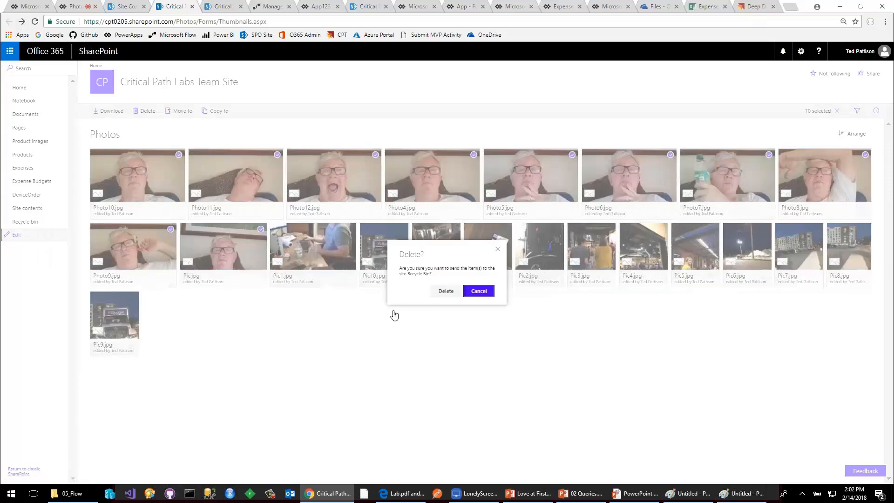
{"action": "left_click", "coordinate": [444, 291]}
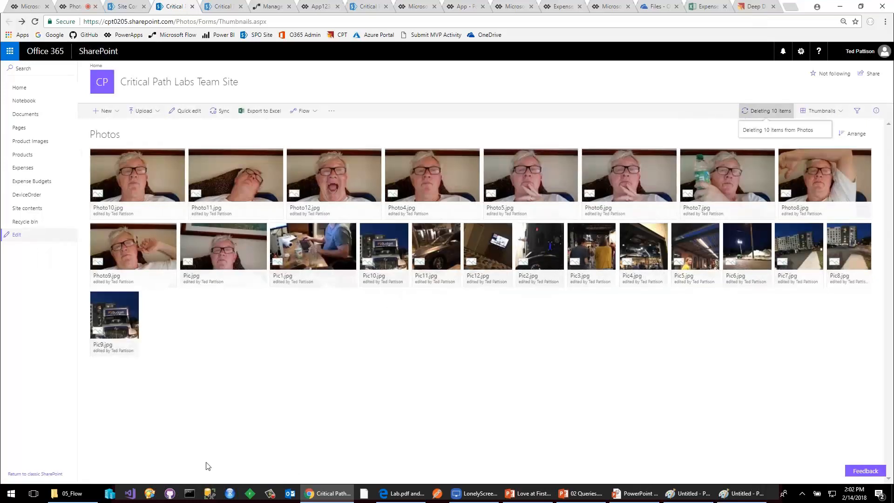
Switch to the LonelyScreen AirPlay Receiver showing the mirrored phone and decline the subscription offer for now.
{"action": "left_click", "coordinate": [477, 495]}
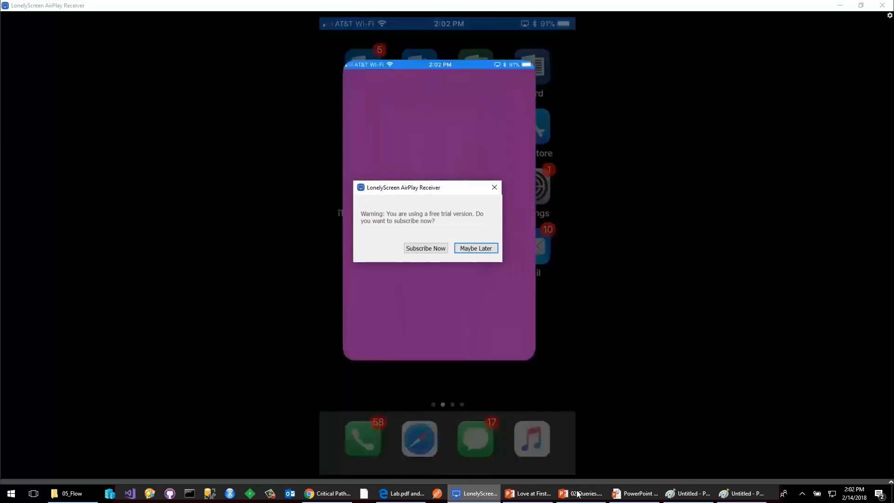
{"action": "left_click", "coordinate": [479, 248]}
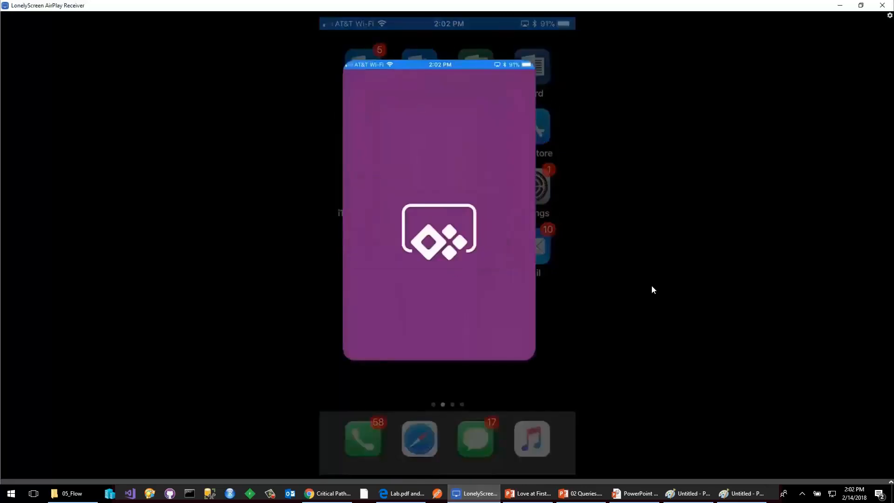